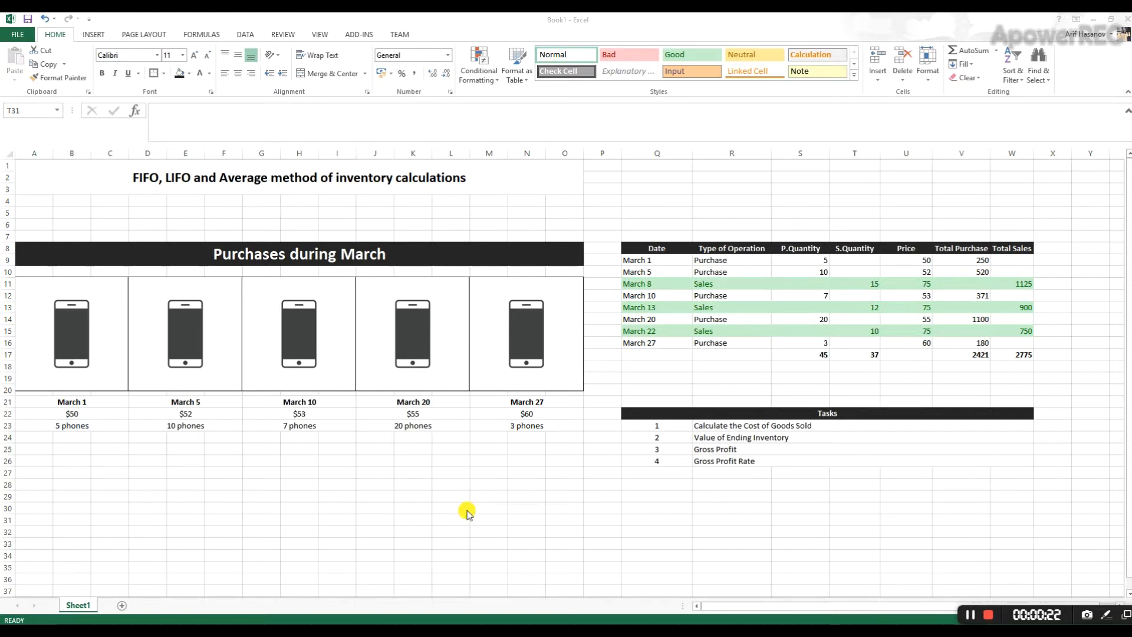
- Examine the "Purchases during March" section, going through the date, unit price and quantity of the phone purchases
{"action": "left_click_drag", "start_coordinate": [45, 217], "coordinate": [447, 475]}
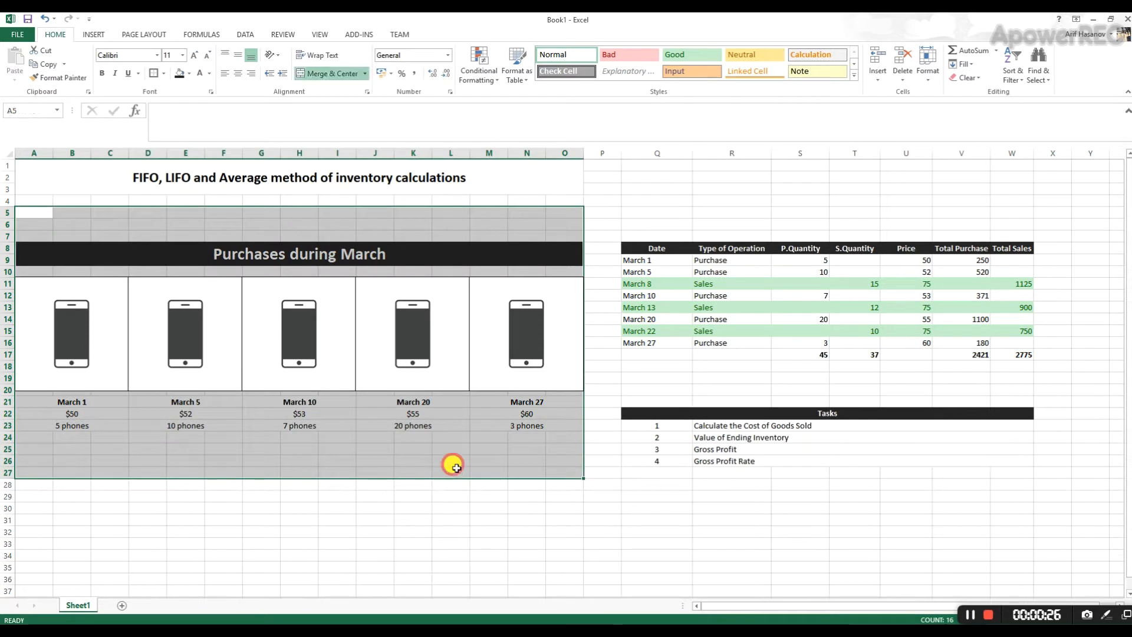
{"action": "left_click", "coordinate": [450, 472]}
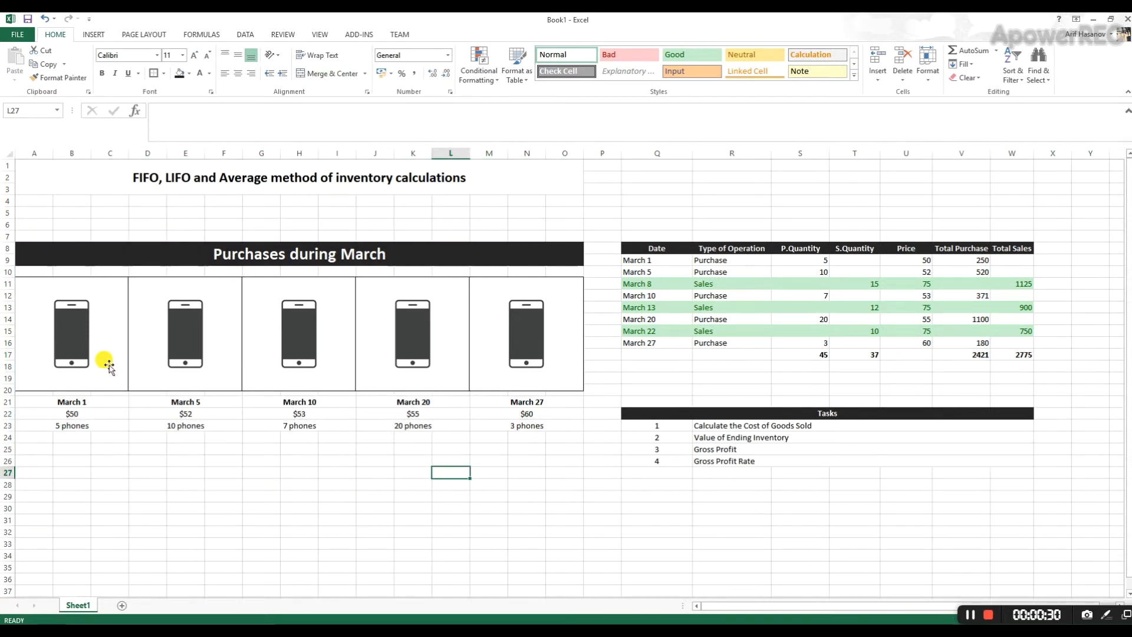
{"action": "left_click", "coordinate": [289, 254]}
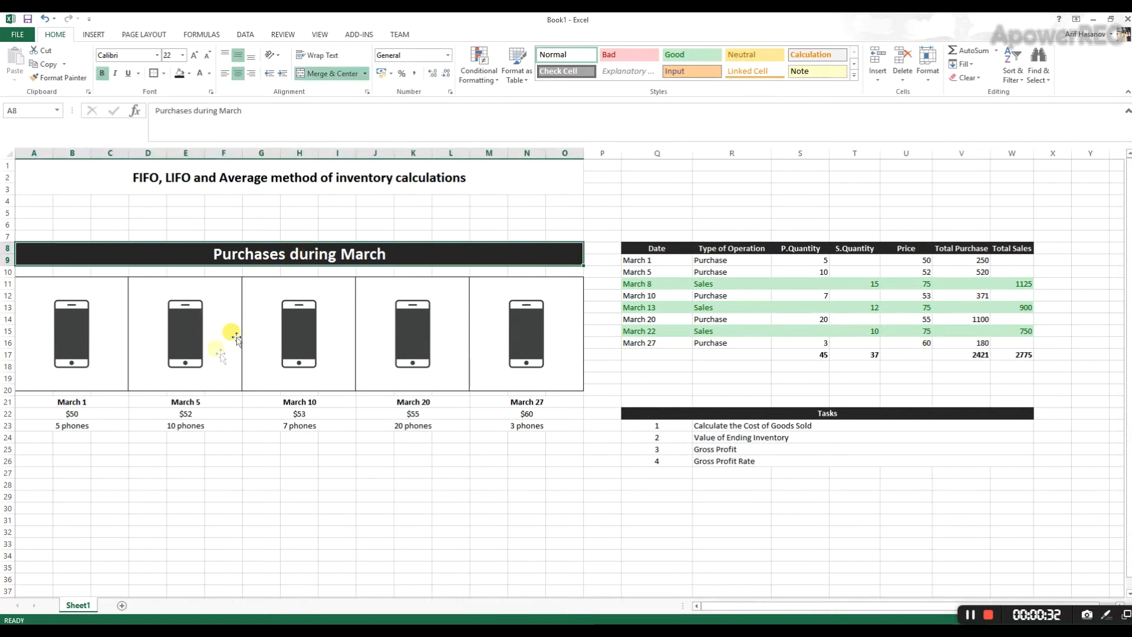
{"action": "left_click_drag", "start_coordinate": [96, 398], "coordinate": [91, 423]}
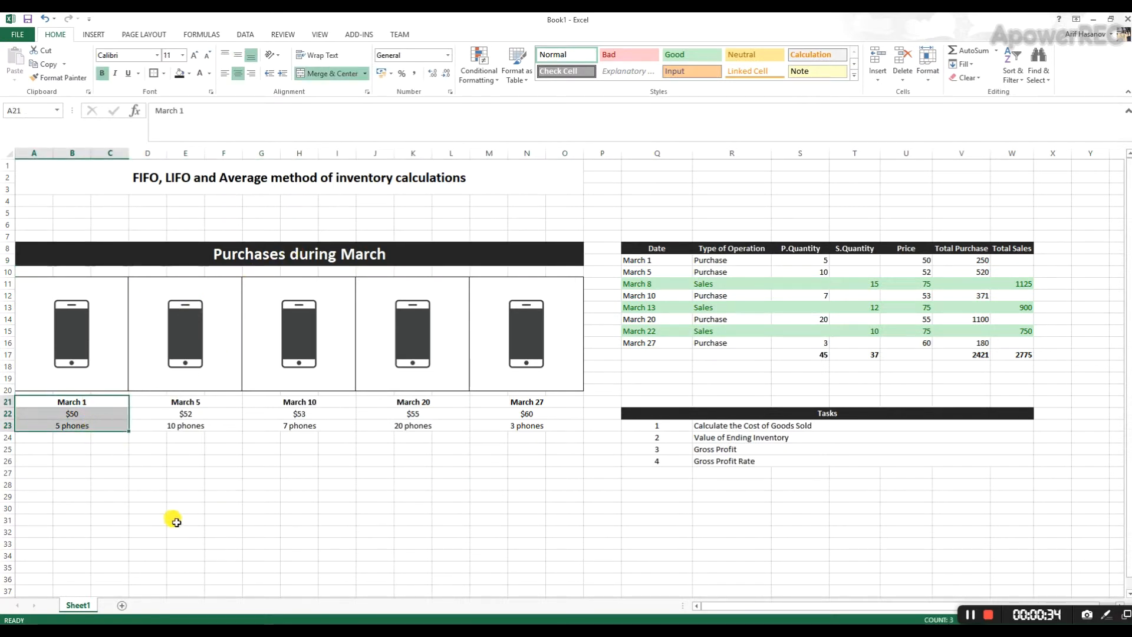
{"action": "left_click", "coordinate": [96, 422]}
{"action": "left_click", "coordinate": [101, 413]}
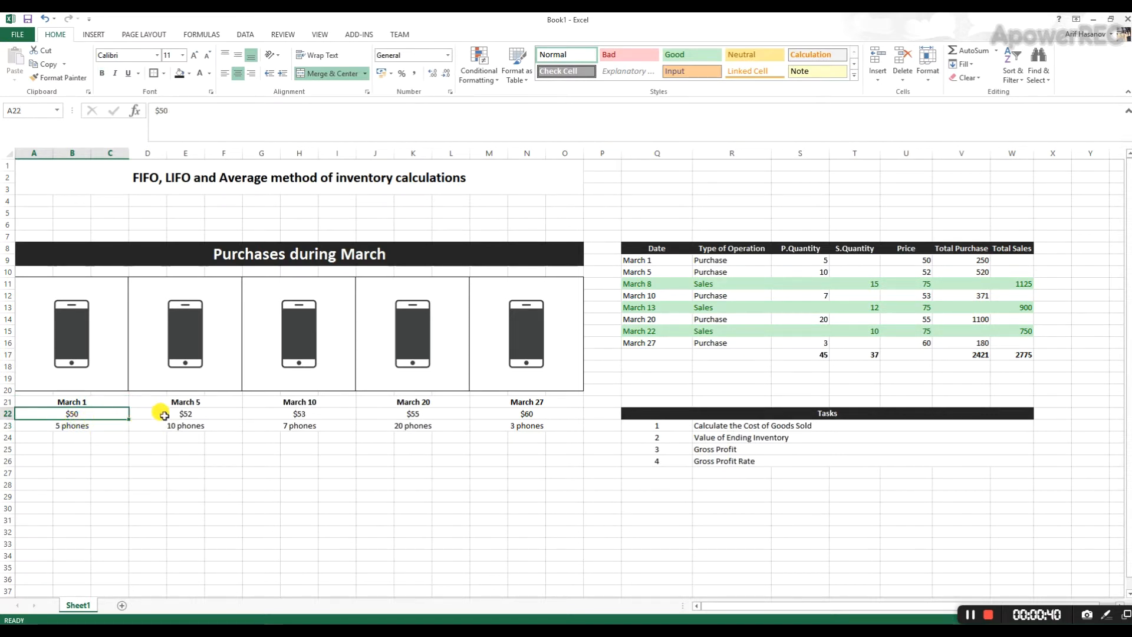
{"action": "left_click_drag", "start_coordinate": [201, 402], "coordinate": [208, 427]}
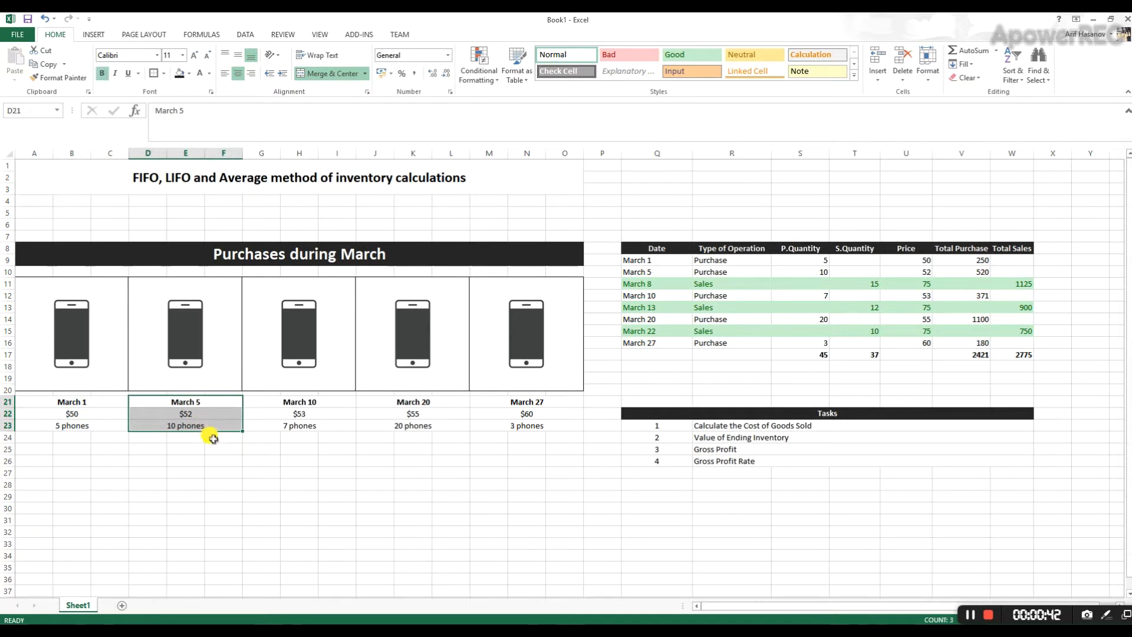
{"action": "left_click", "coordinate": [445, 400]}
{"action": "left_click", "coordinate": [512, 401]}
{"action": "left_click", "coordinate": [516, 425]}
- Compare the phone quantities and the unit prices across the purchase dates below the phone pictures
{"action": "left_click", "coordinate": [413, 425]}
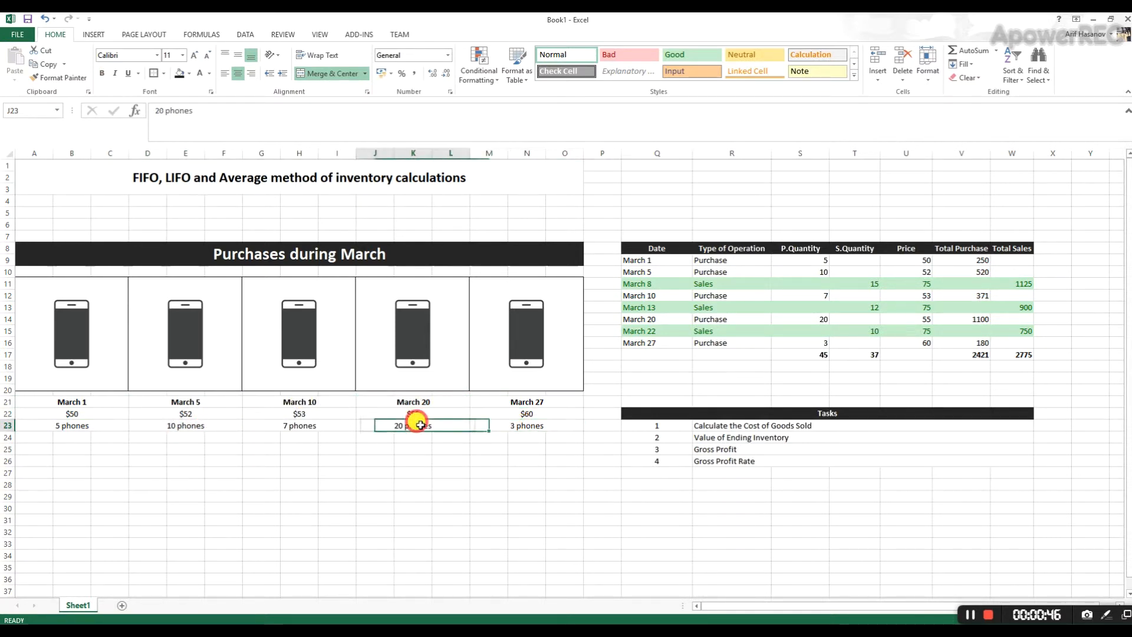
{"action": "left_click", "coordinate": [312, 425]}
{"action": "left_click", "coordinate": [204, 429]}
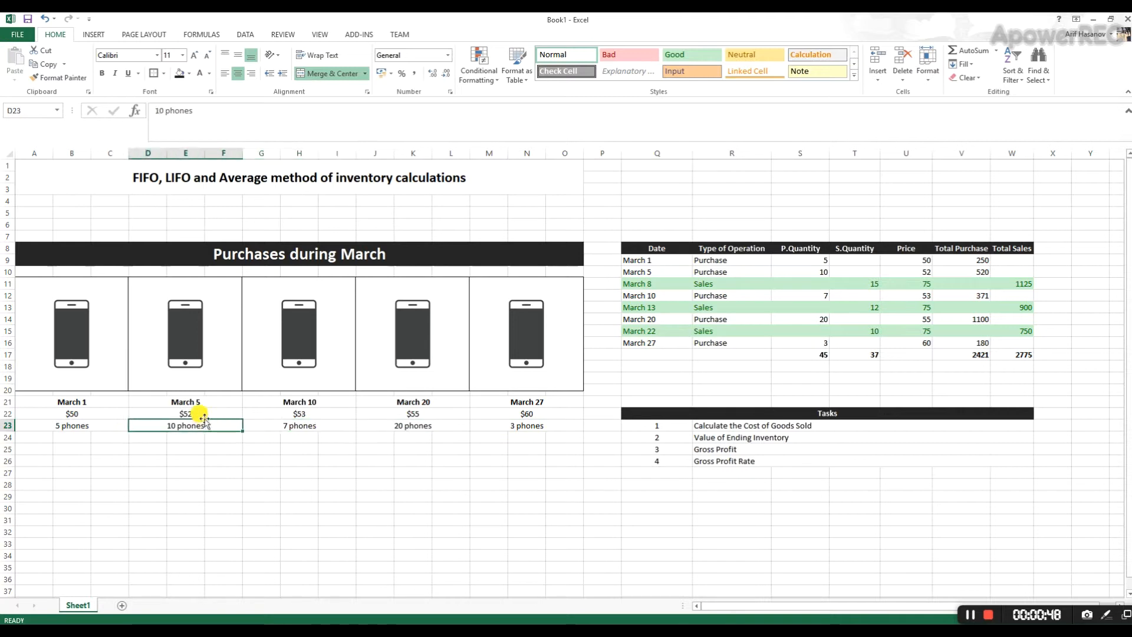
{"action": "left_click", "coordinate": [203, 415]}
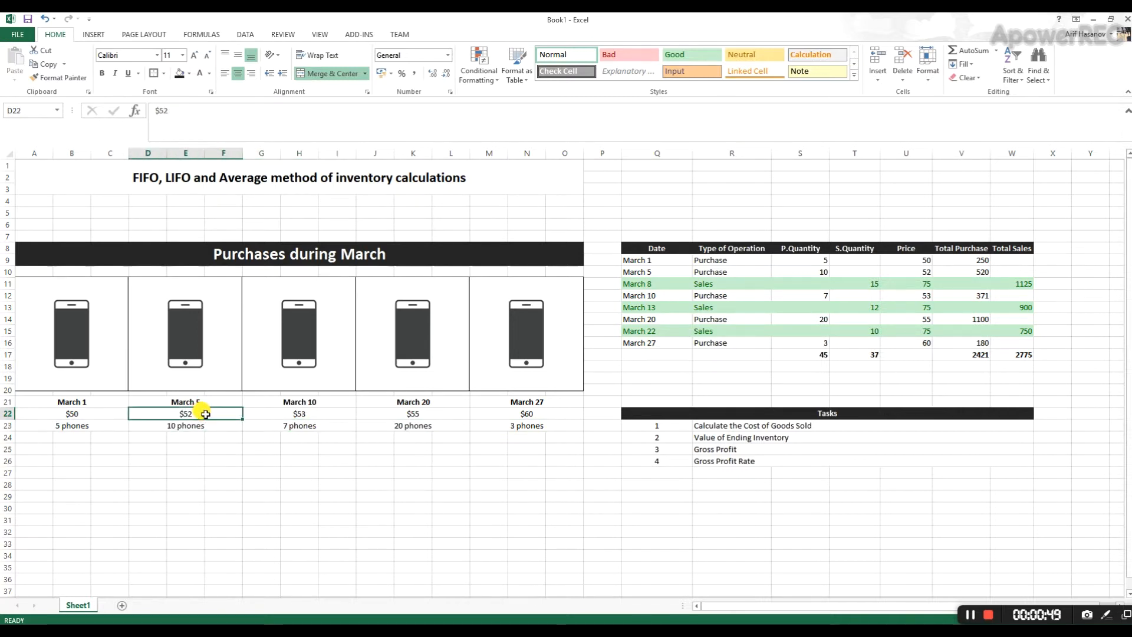
{"action": "left_click", "coordinate": [312, 414]}
{"action": "left_click", "coordinate": [406, 413]}
{"action": "left_click", "coordinate": [482, 414]}
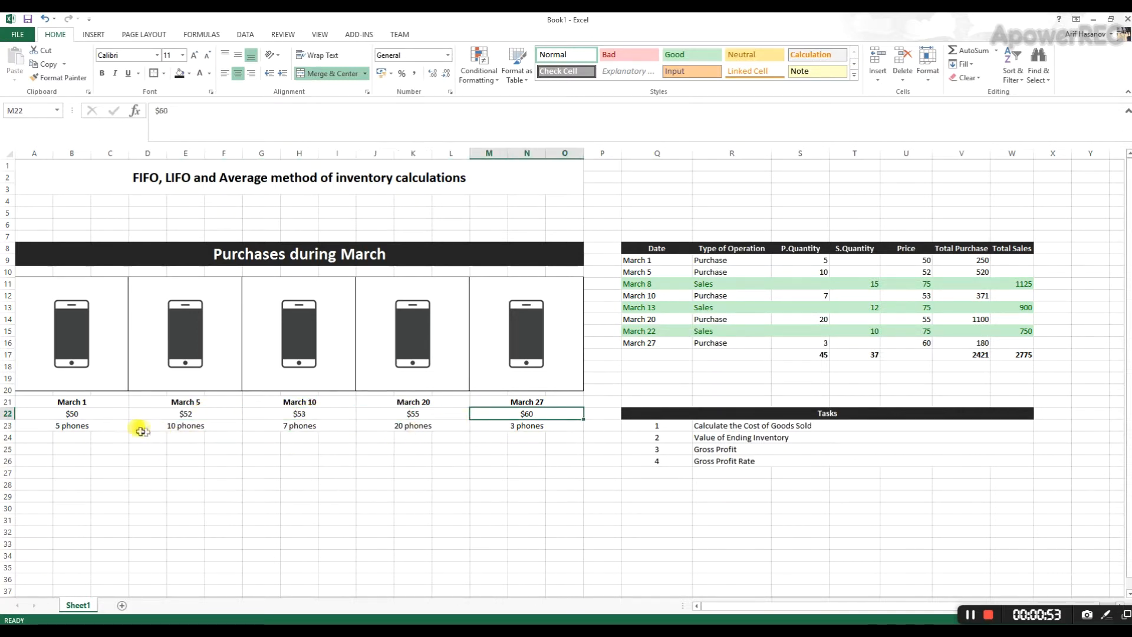
{"action": "left_click_drag", "start_coordinate": [96, 411], "coordinate": [477, 406]}
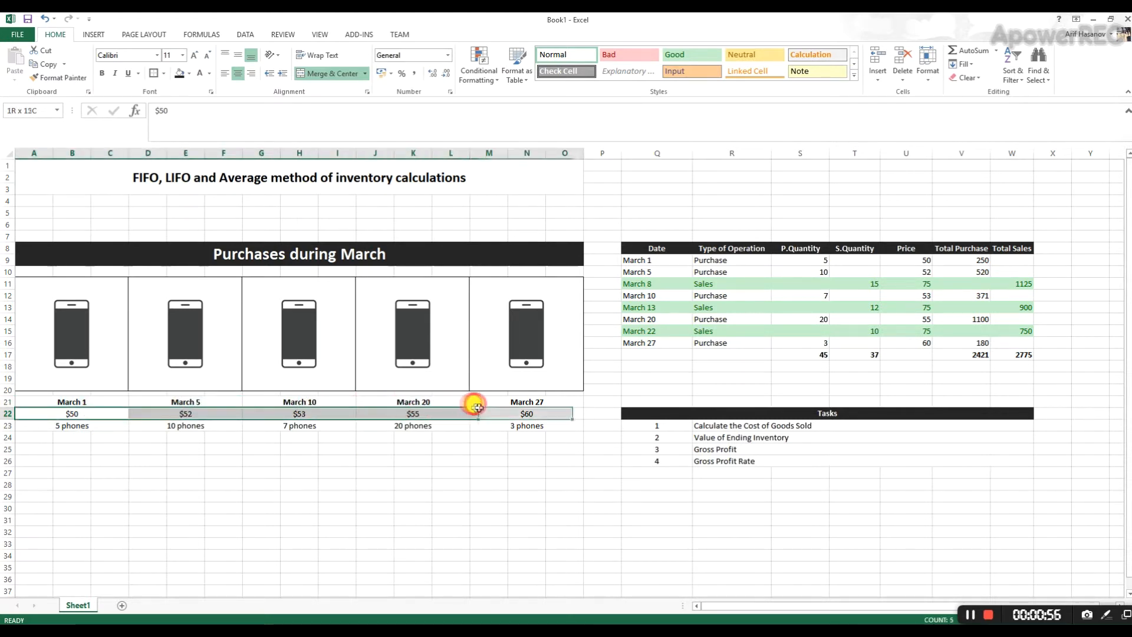
{"action": "left_click", "coordinate": [377, 449]}
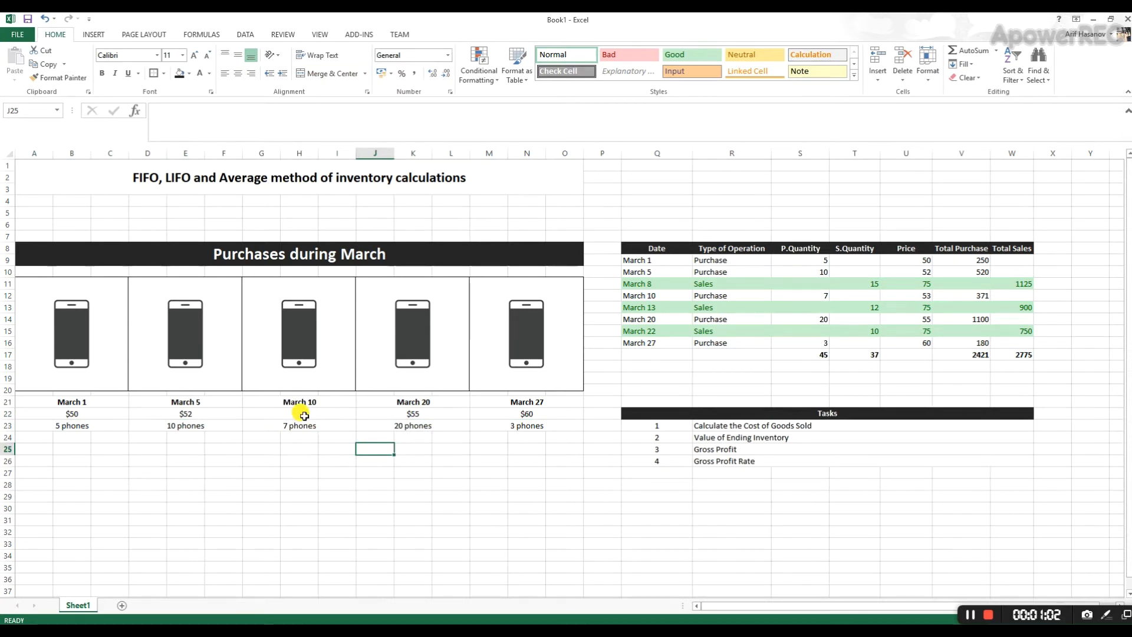
{"action": "left_click", "coordinate": [516, 472]}
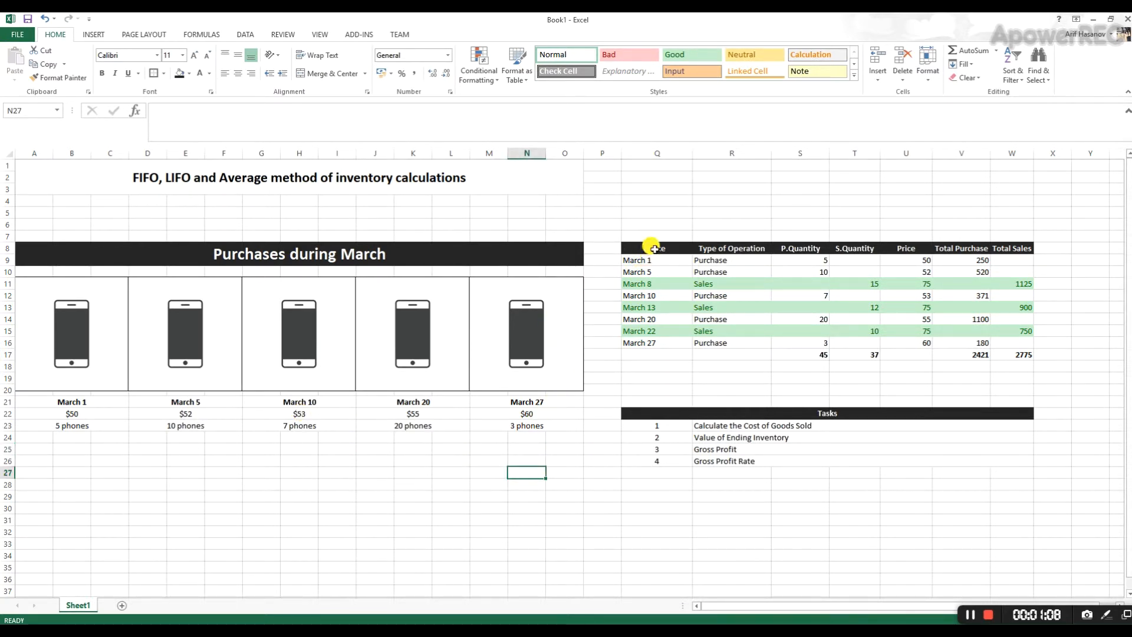
- Review the operations table's date, operation type, quantity and price columns, and how the March 1 total purchase is calculated
{"action": "left_click_drag", "start_coordinate": [653, 248], "coordinate": [1020, 353]}
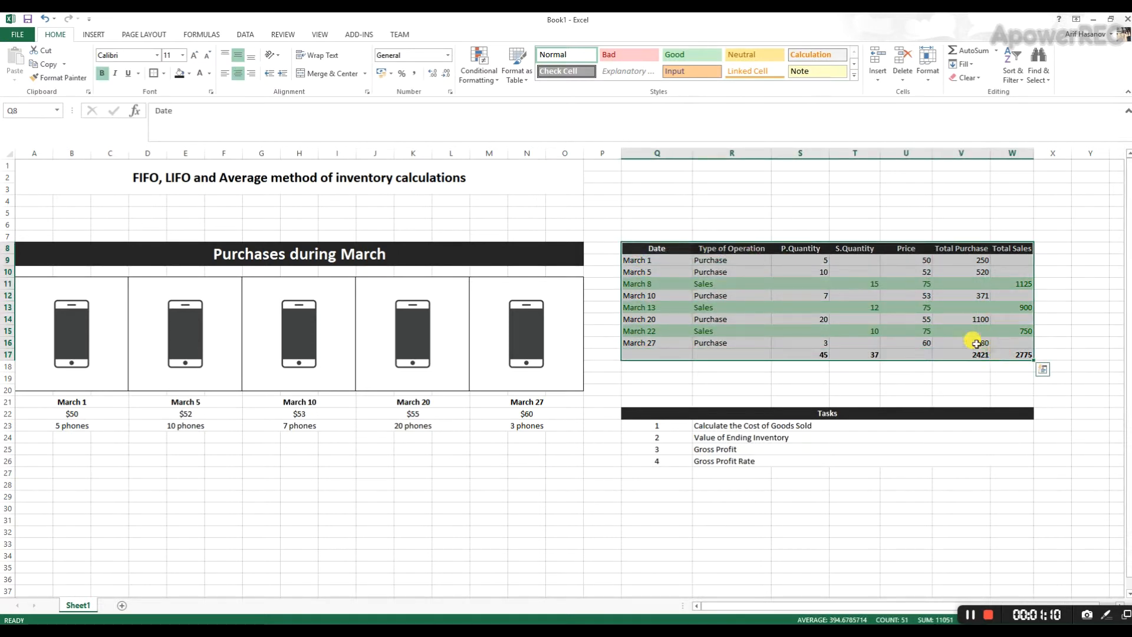
{"action": "left_click", "coordinate": [753, 366]}
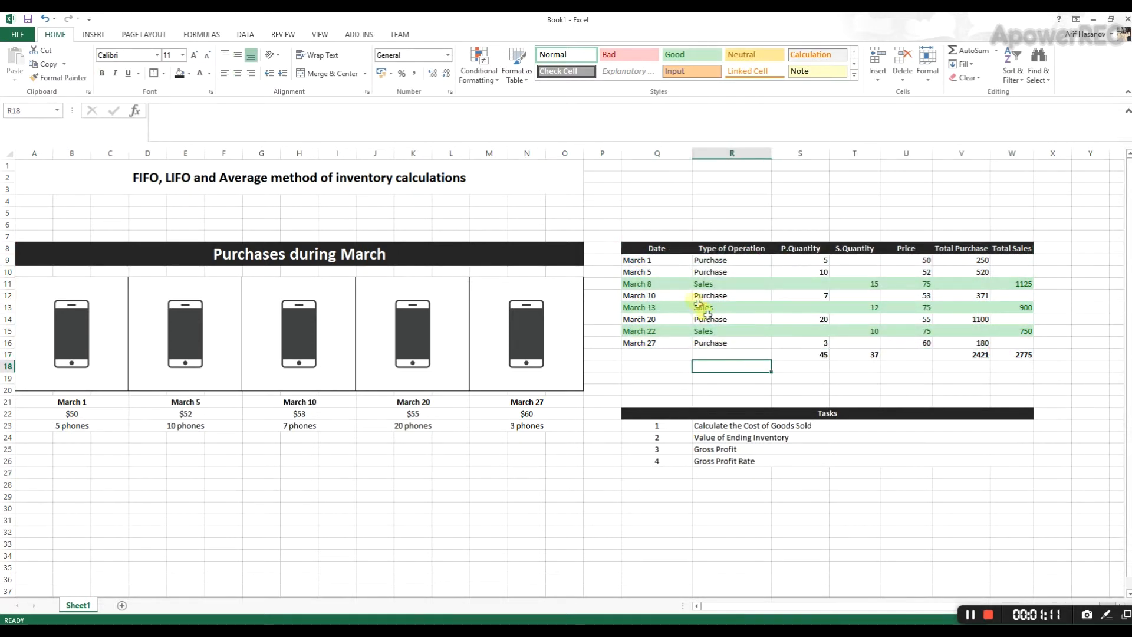
{"action": "left_click", "coordinate": [666, 263]}
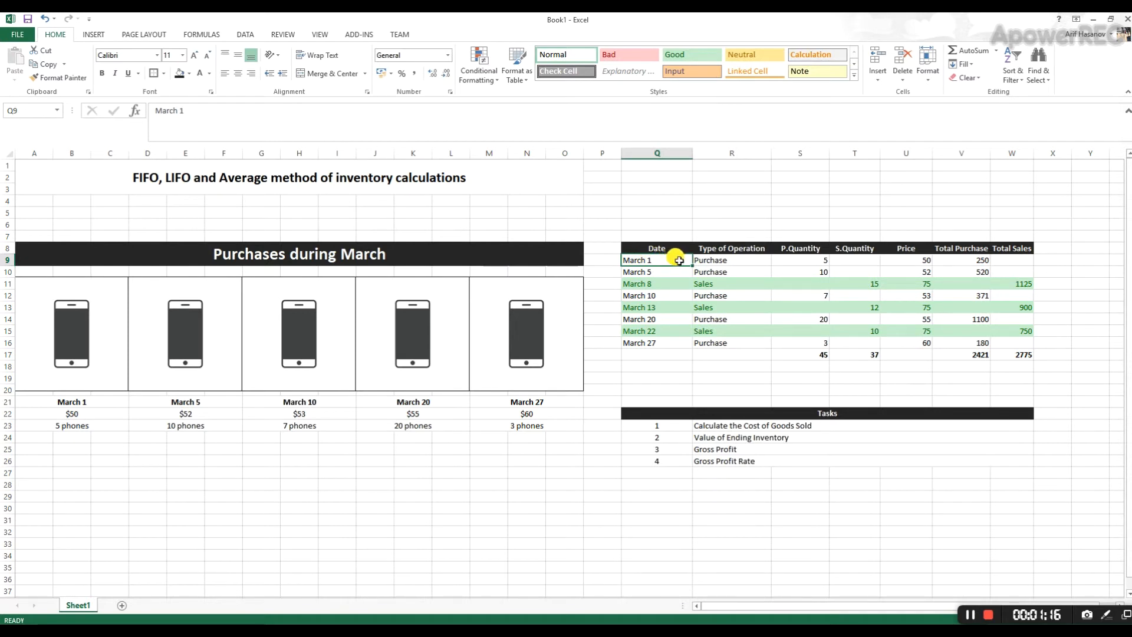
{"action": "left_click", "coordinate": [720, 260]}
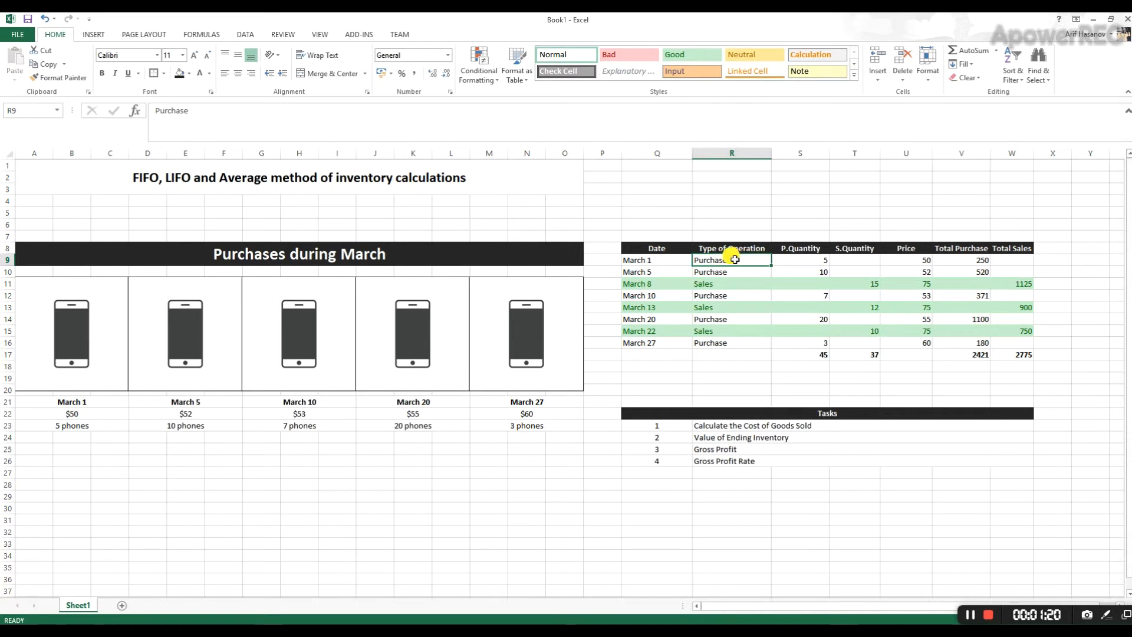
{"action": "left_click", "coordinate": [798, 259]}
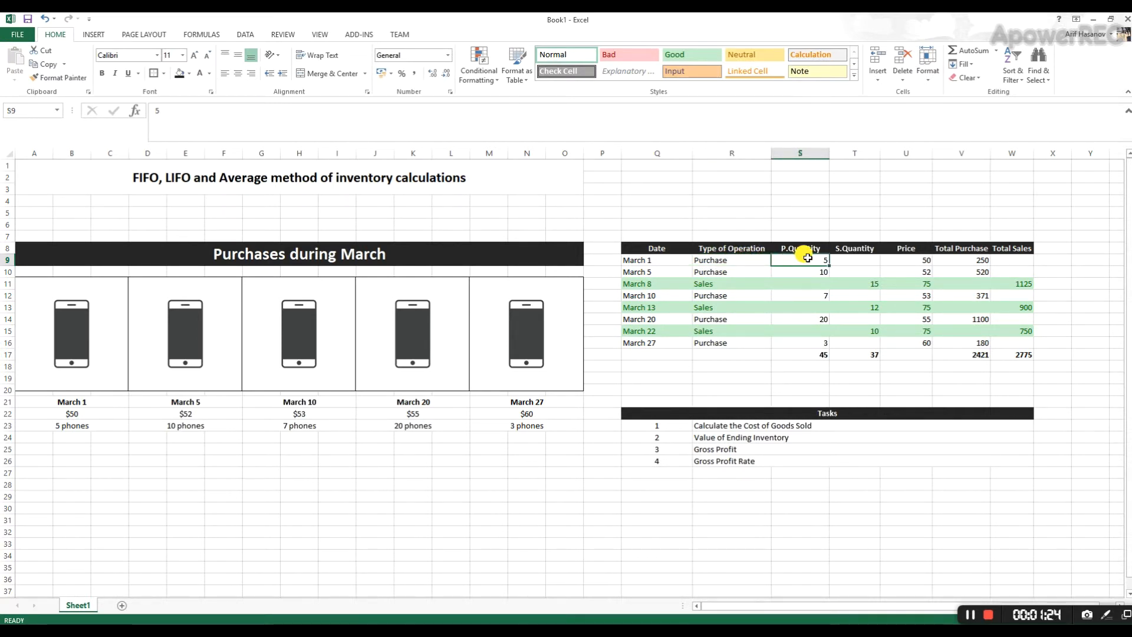
{"action": "left_click", "coordinate": [837, 259]}
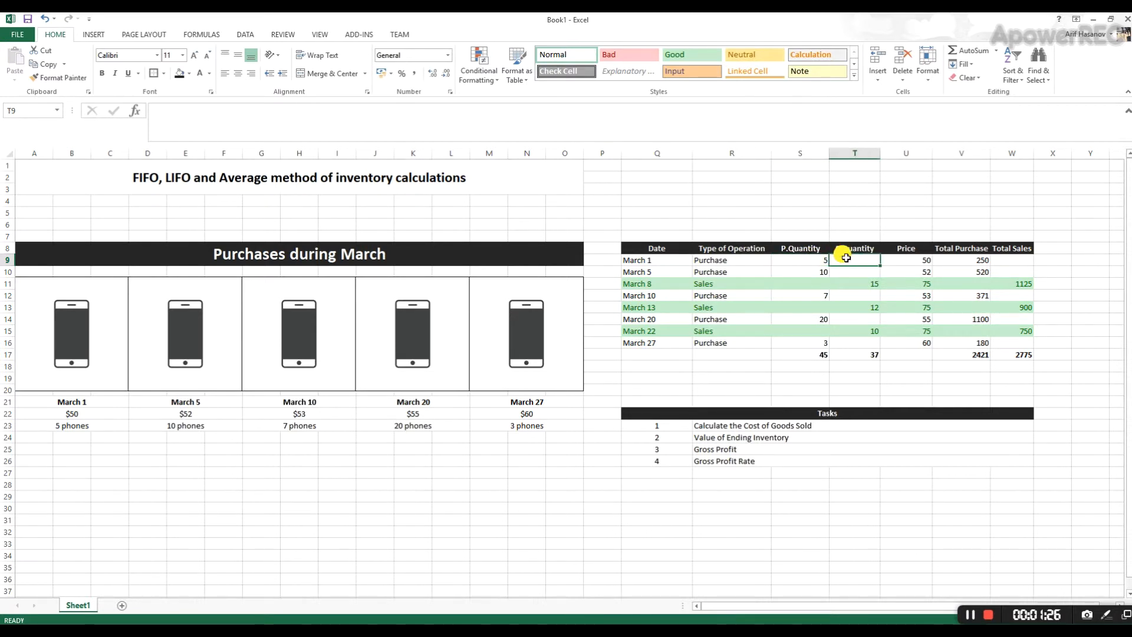
{"action": "left_click", "coordinate": [860, 284]}
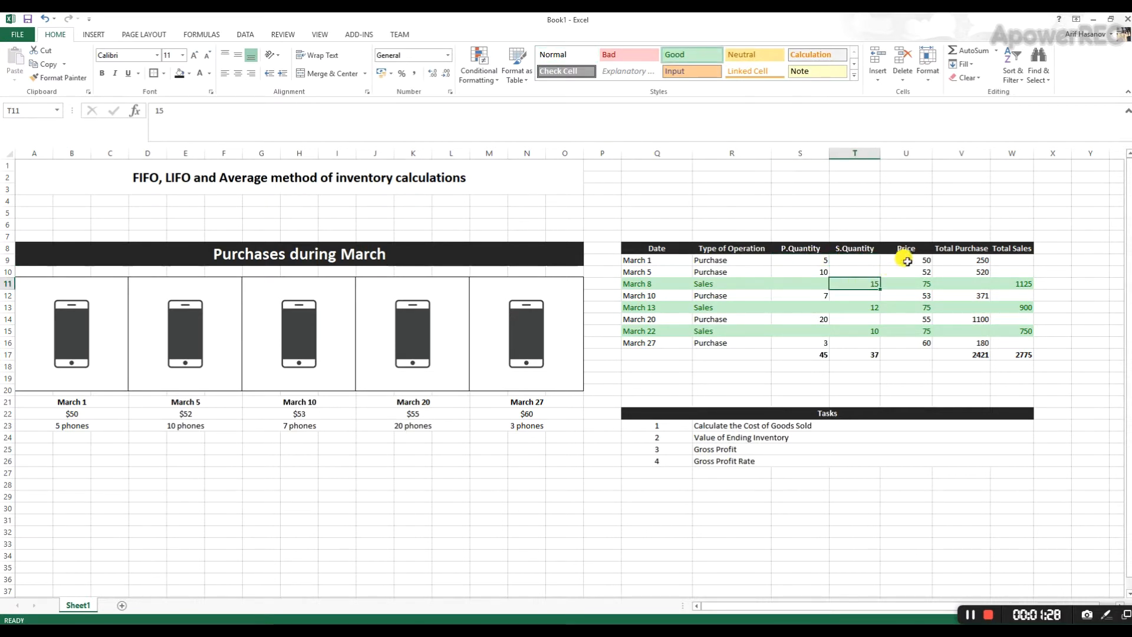
{"action": "left_click_drag", "start_coordinate": [908, 259], "coordinate": [919, 345]}
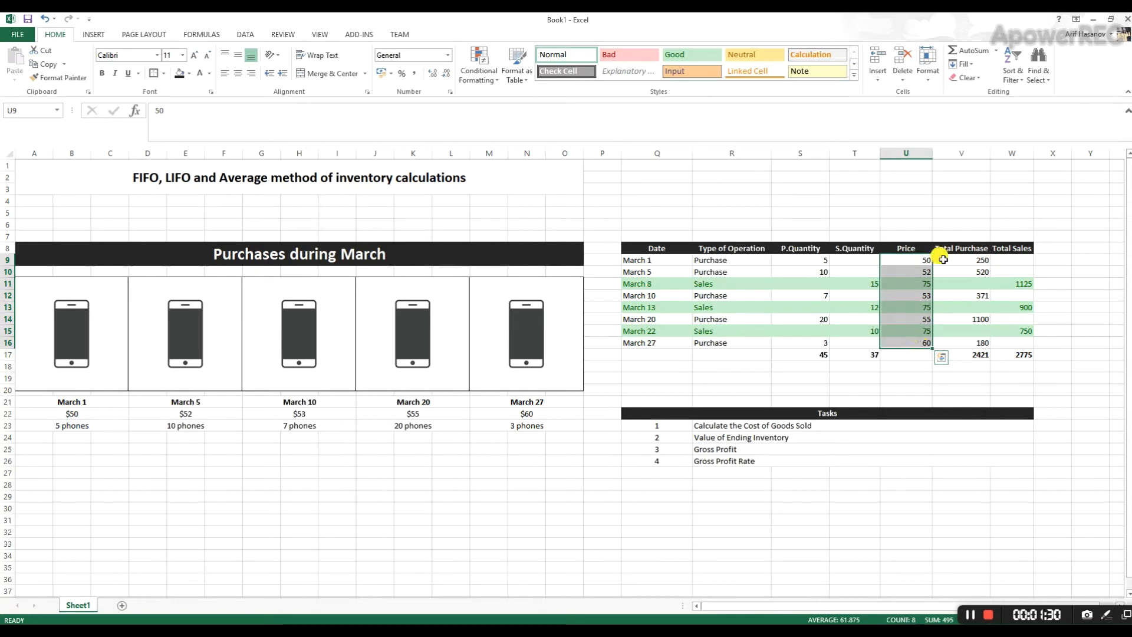
{"action": "left_click_drag", "start_coordinate": [958, 259], "coordinate": [957, 344]}
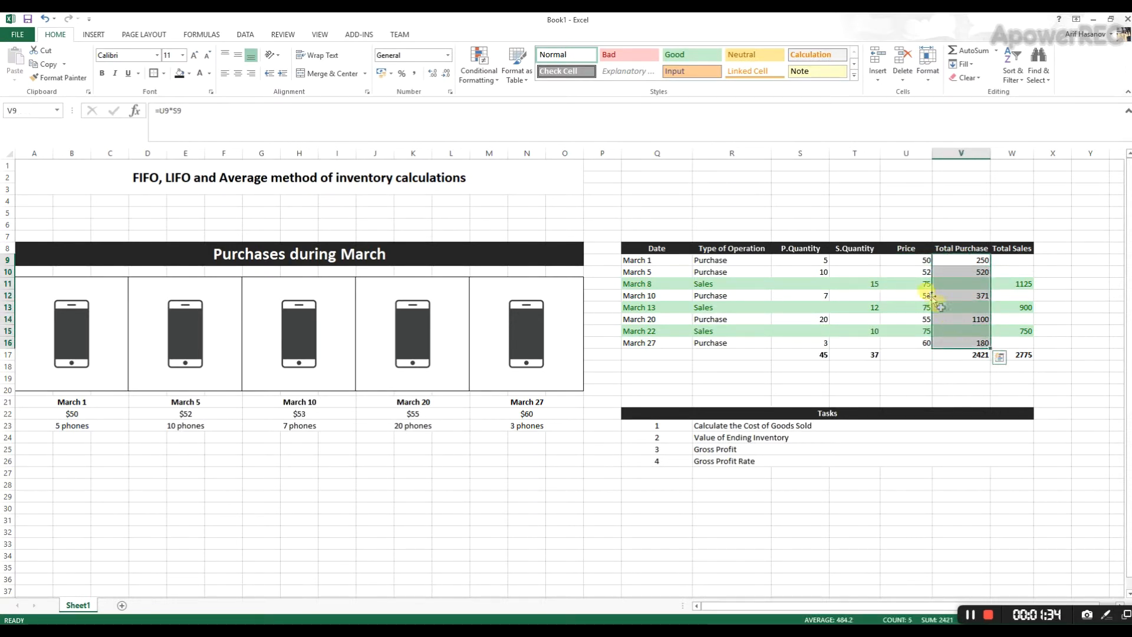
{"action": "left_click", "coordinate": [801, 259]}
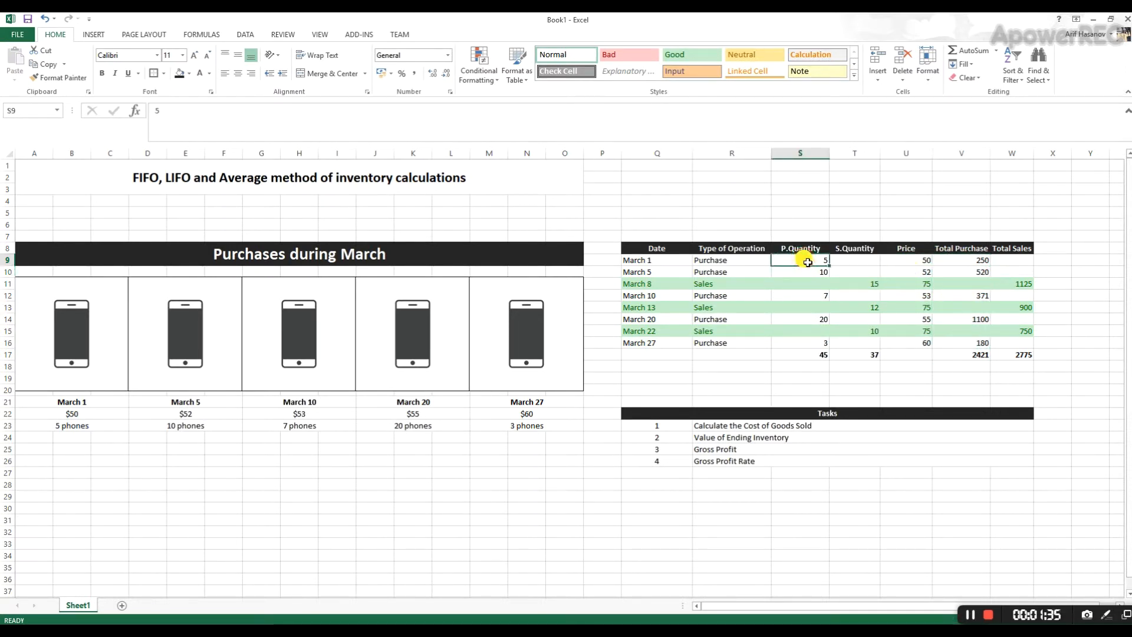
{"action": "left_click", "coordinate": [907, 260]}
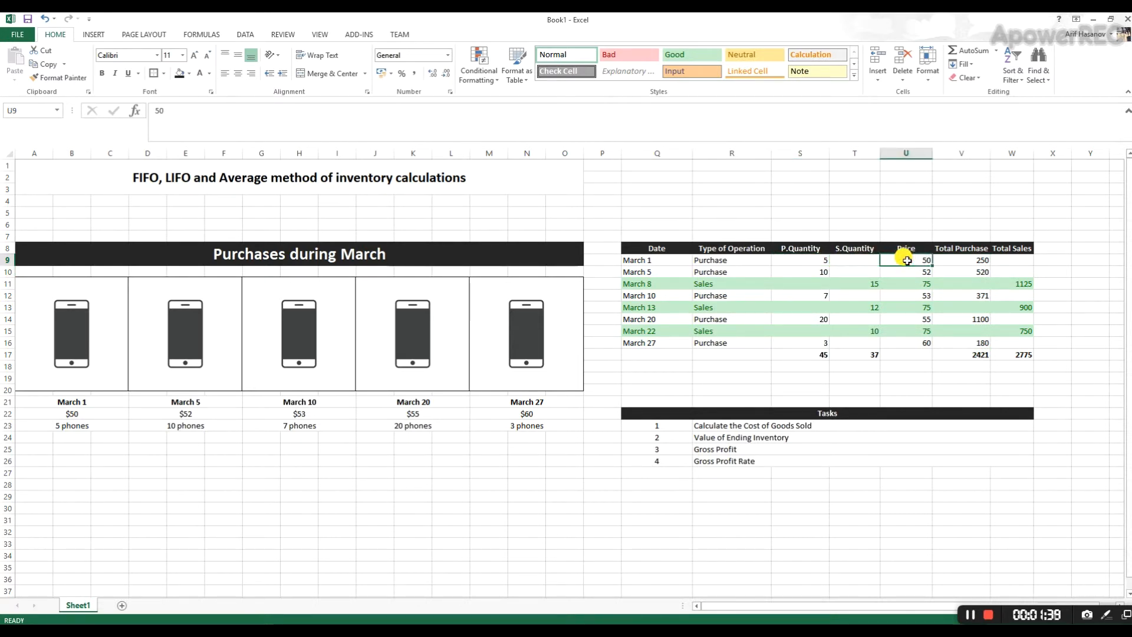
{"action": "left_click", "coordinate": [949, 259]}
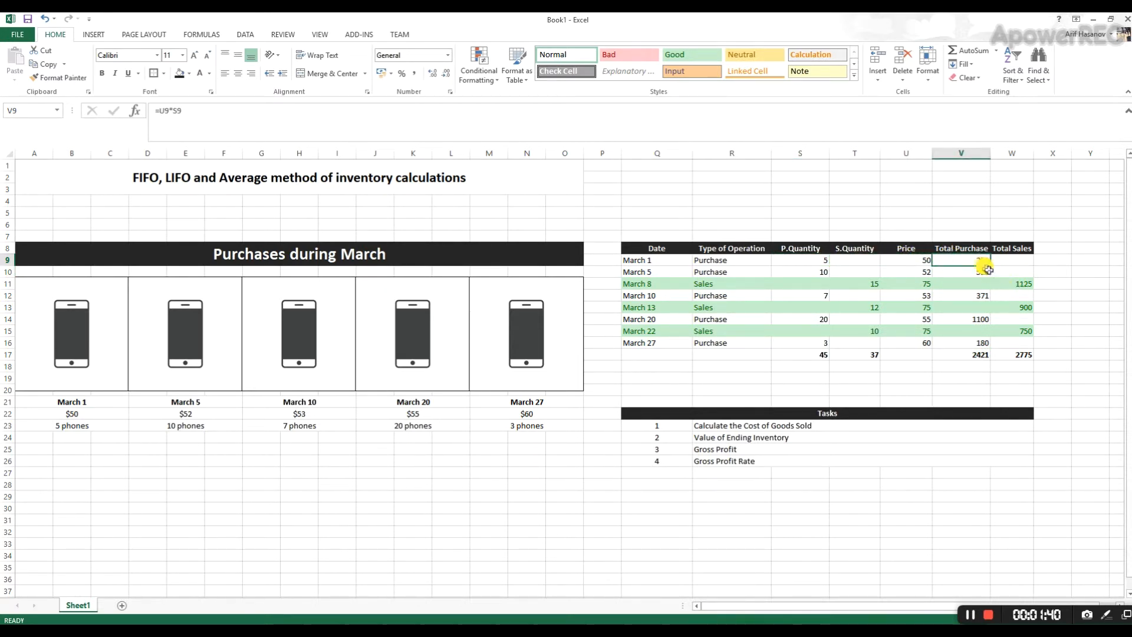
- Inspect the Total Sales column and the sum formulas for total purchases and total sales in row 17
{"action": "left_click_drag", "start_coordinate": [1020, 261], "coordinate": [1020, 332]}
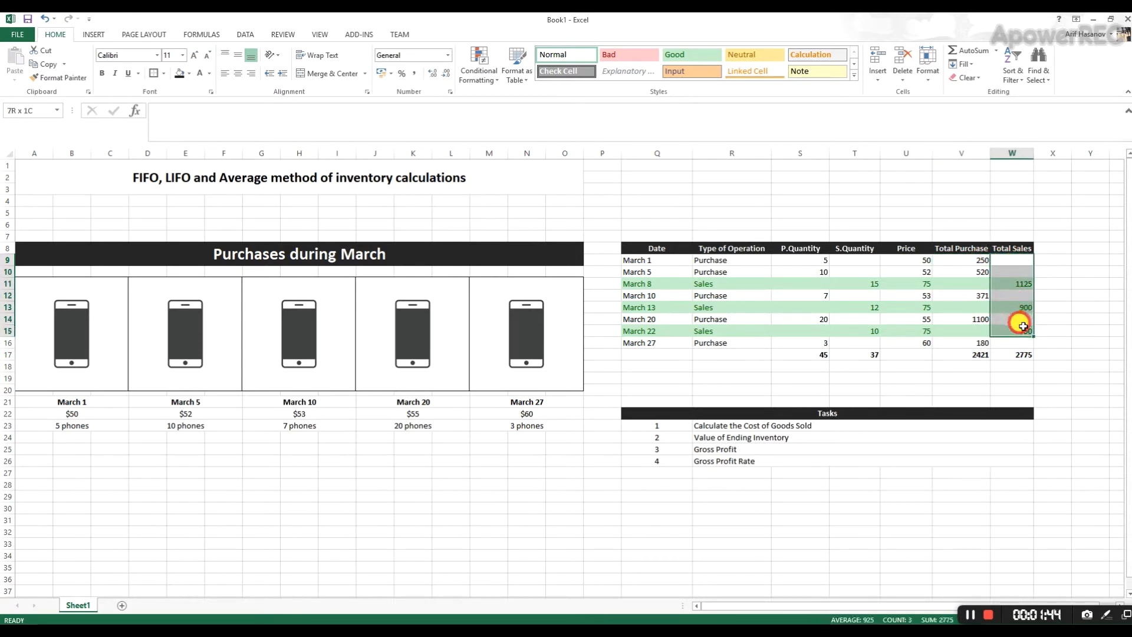
{"action": "left_click", "coordinate": [1024, 286]}
{"action": "left_click", "coordinate": [974, 356]}
{"action": "left_click", "coordinate": [1004, 353]}
{"action": "left_click", "coordinate": [973, 356]}
{"action": "left_click", "coordinate": [1016, 351]}
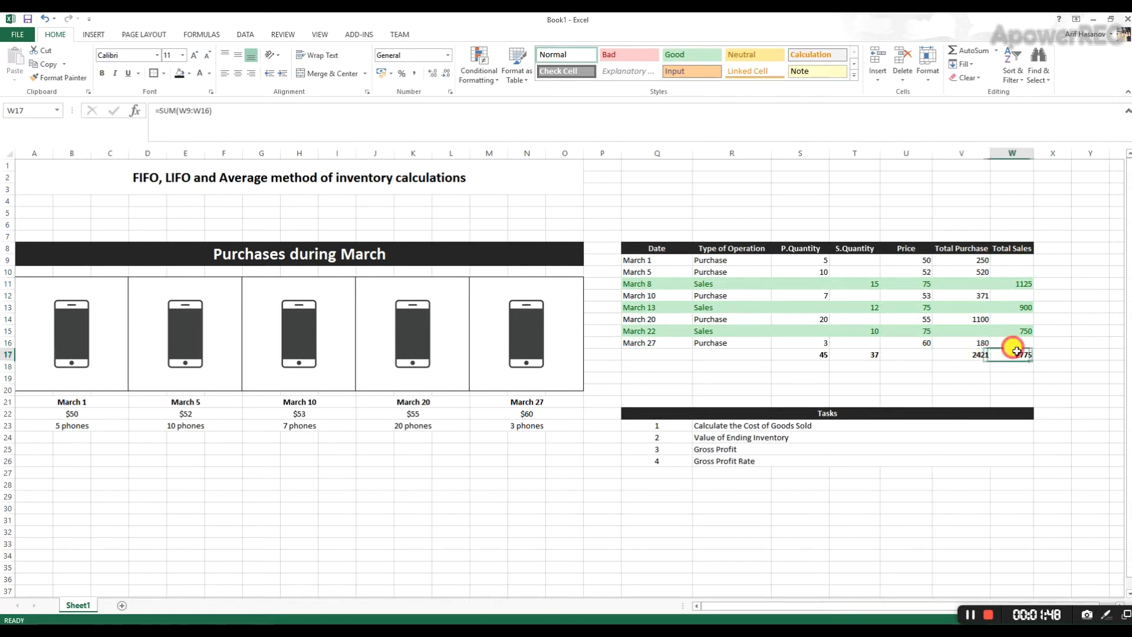
{"action": "left_click", "coordinate": [977, 352]}
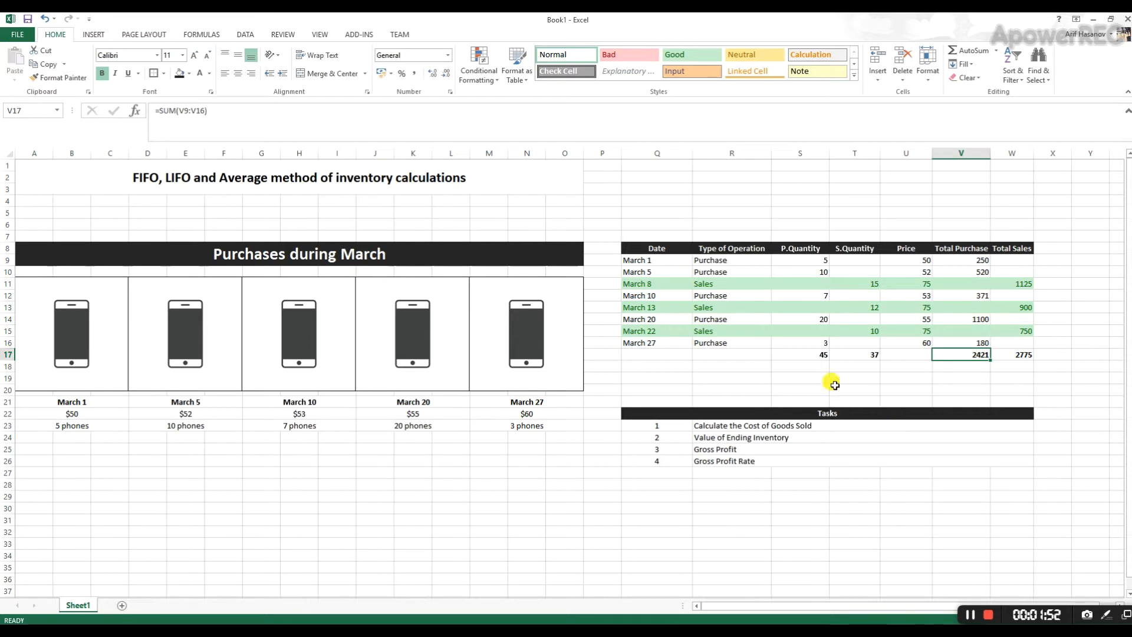
- Read the four entries in the Tasks list and the inventory methods named in the sheet title
{"action": "left_click", "coordinate": [797, 425]}
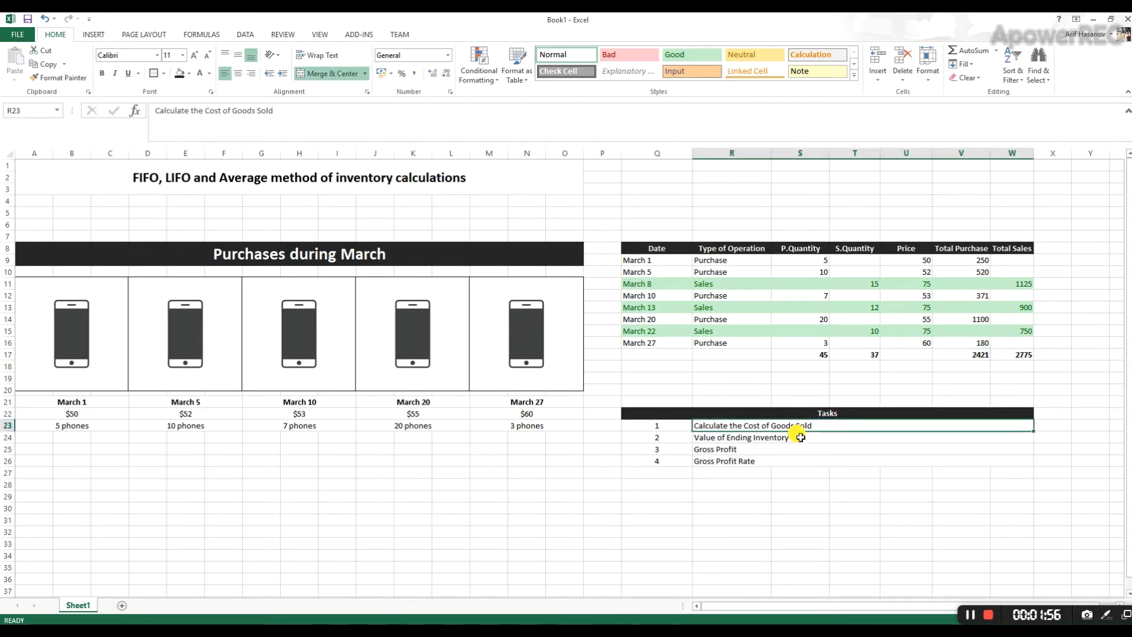
{"action": "left_click", "coordinate": [800, 438]}
{"action": "left_click", "coordinate": [799, 421]}
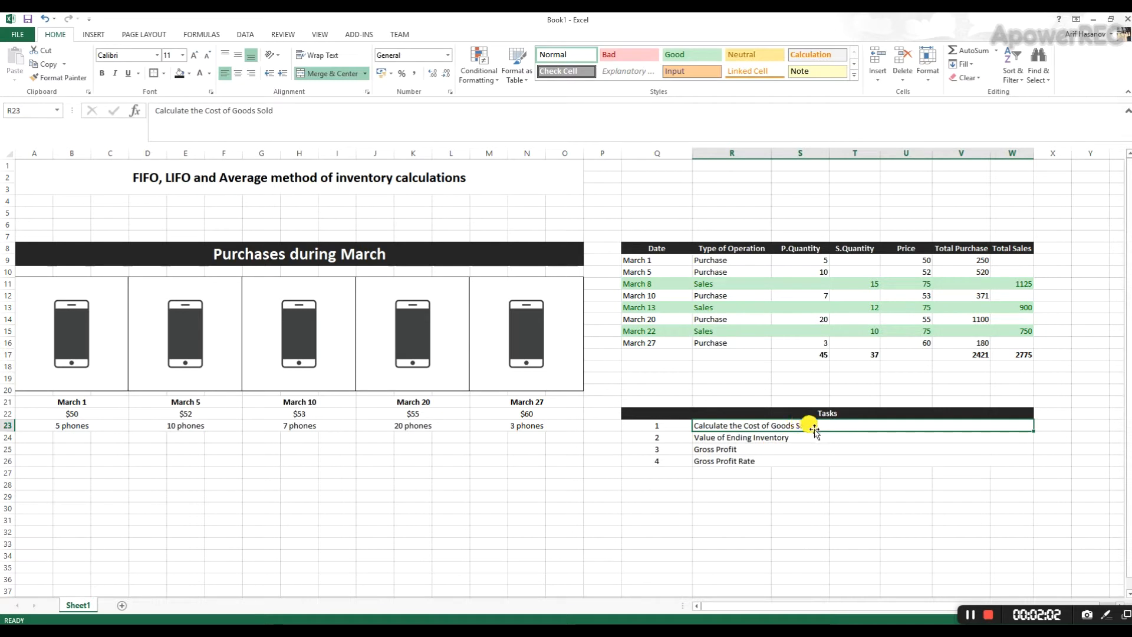
{"action": "left_click", "coordinate": [798, 439]}
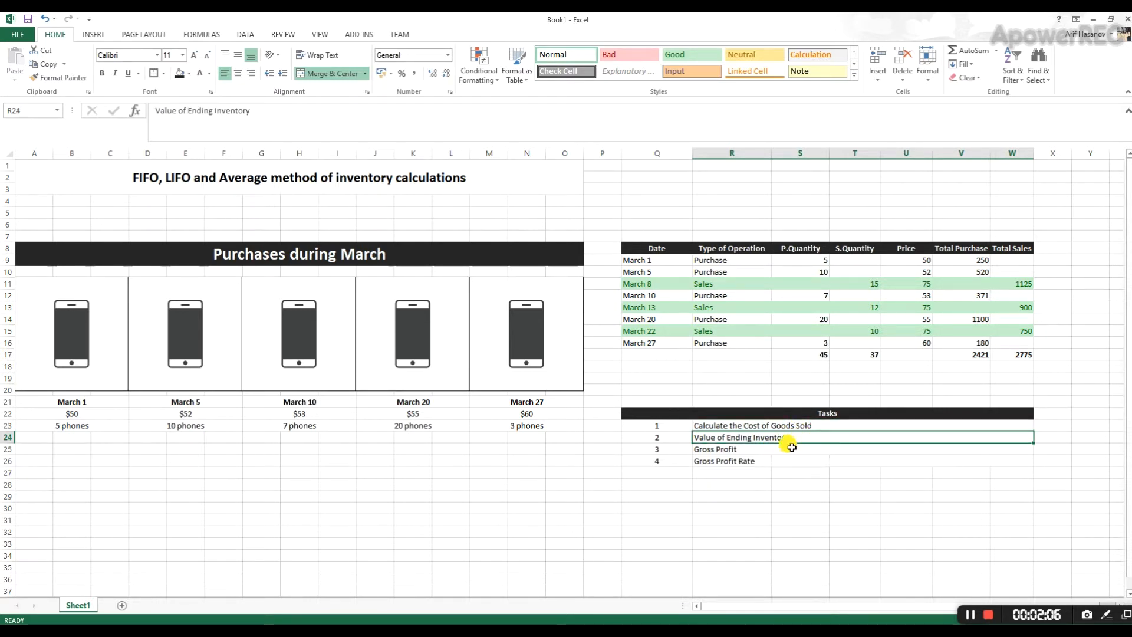
{"action": "left_click", "coordinate": [791, 447]}
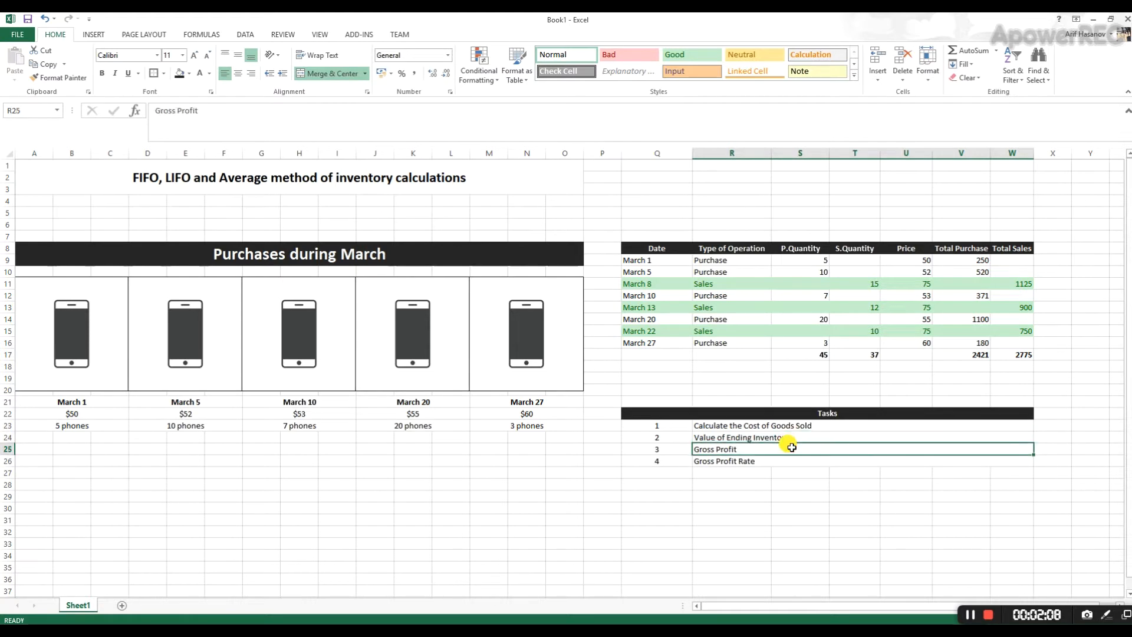
{"action": "left_click", "coordinate": [769, 461]}
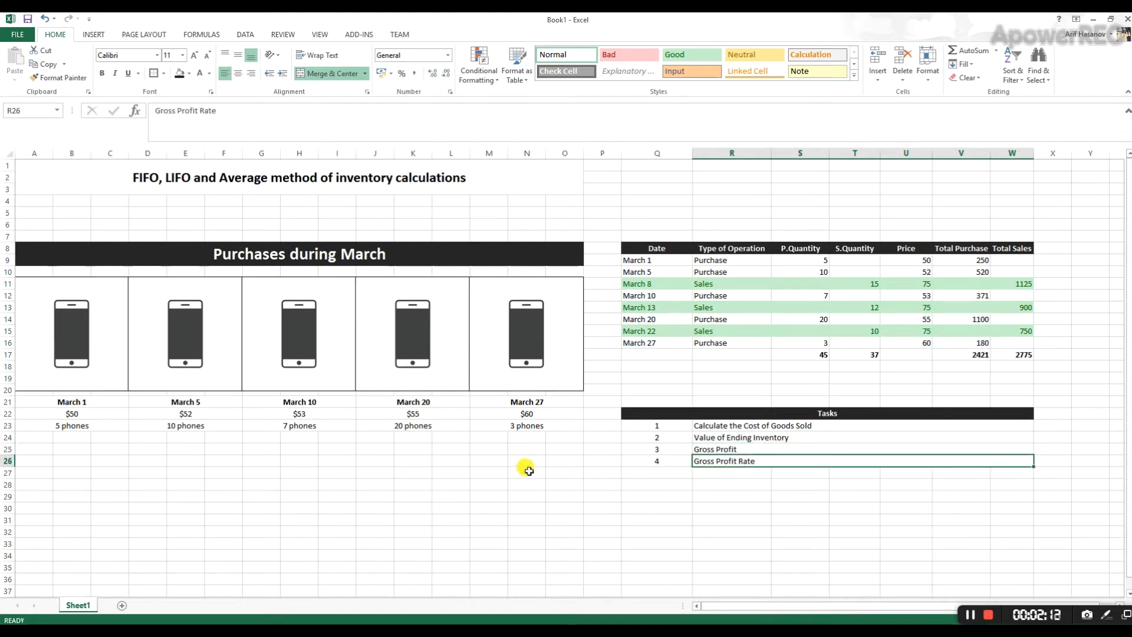
{"action": "left_click", "coordinate": [136, 180]}
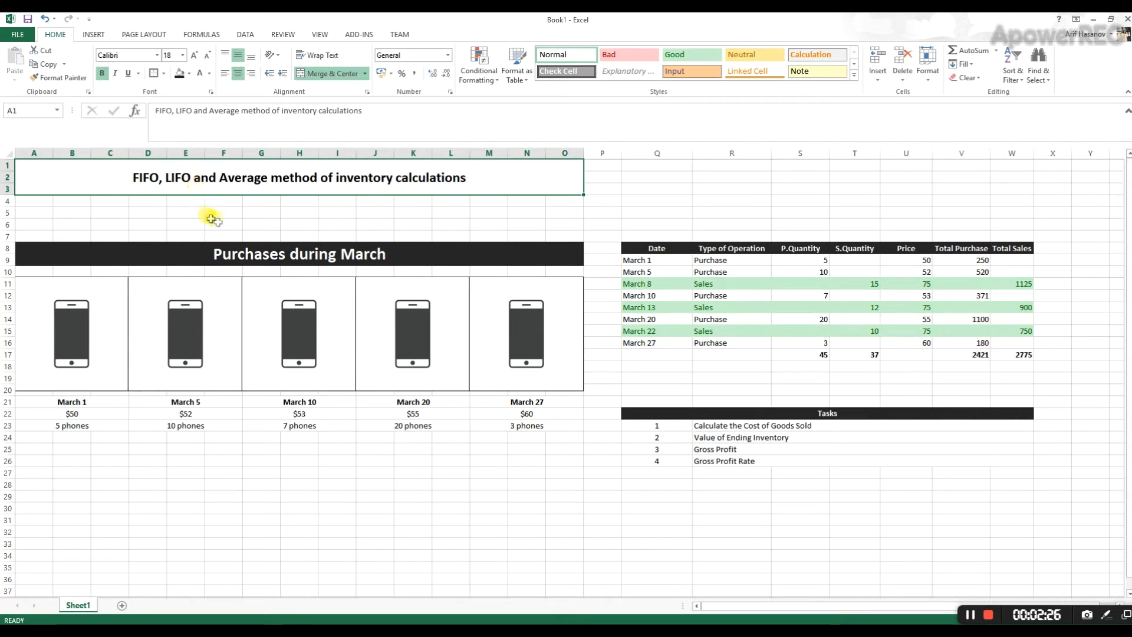
{"action": "left_click", "coordinate": [109, 334]}
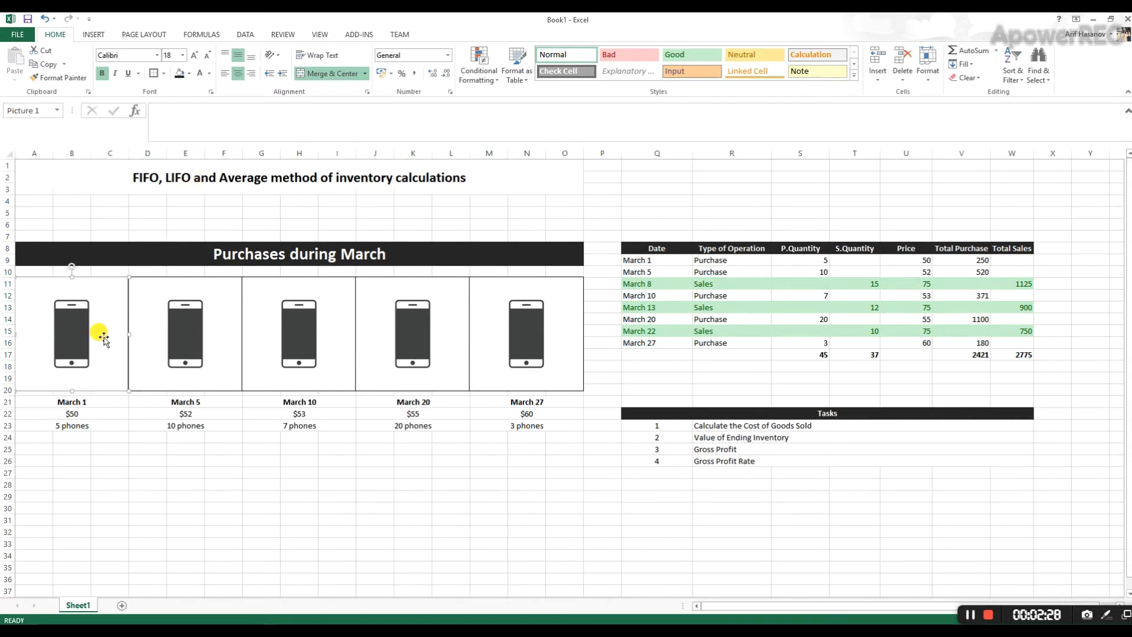
- Check the March 1 purchase details and compare the unit prices from March 1 through March 27 below the phone pictures
{"action": "left_click", "coordinate": [101, 404]}
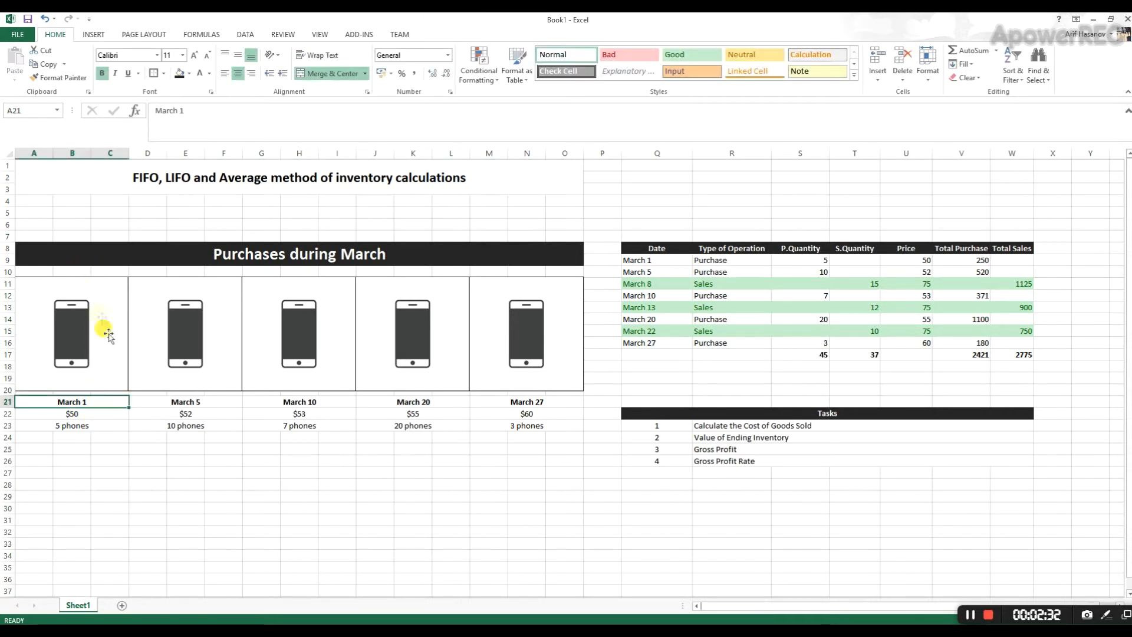
{"action": "left_click_drag", "start_coordinate": [100, 402], "coordinate": [100, 428]}
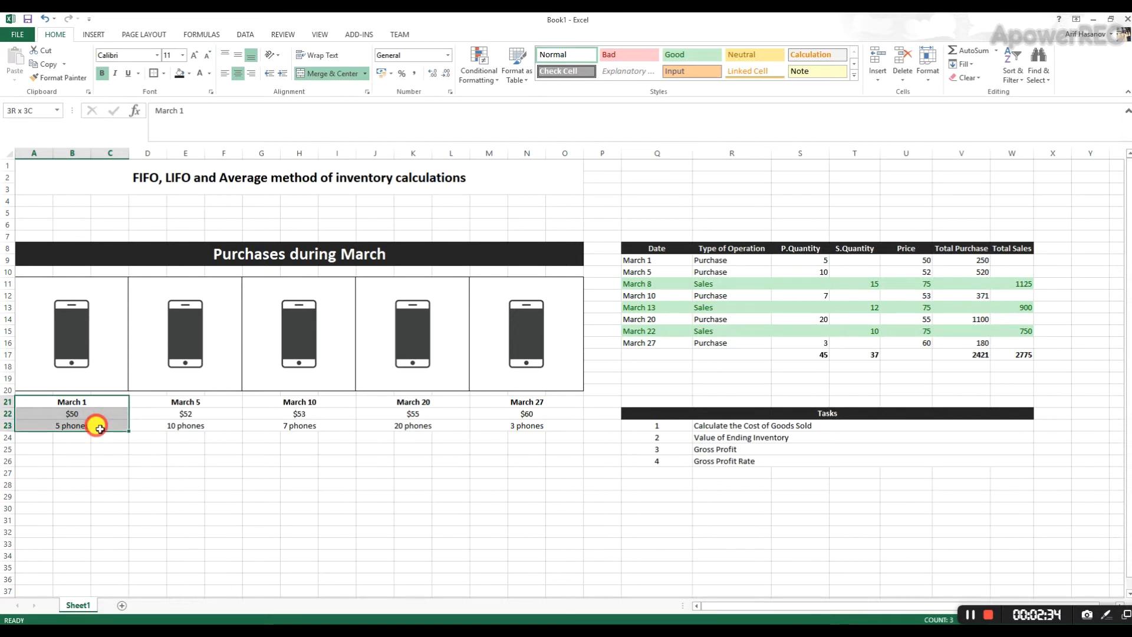
{"action": "left_click", "coordinate": [102, 414]}
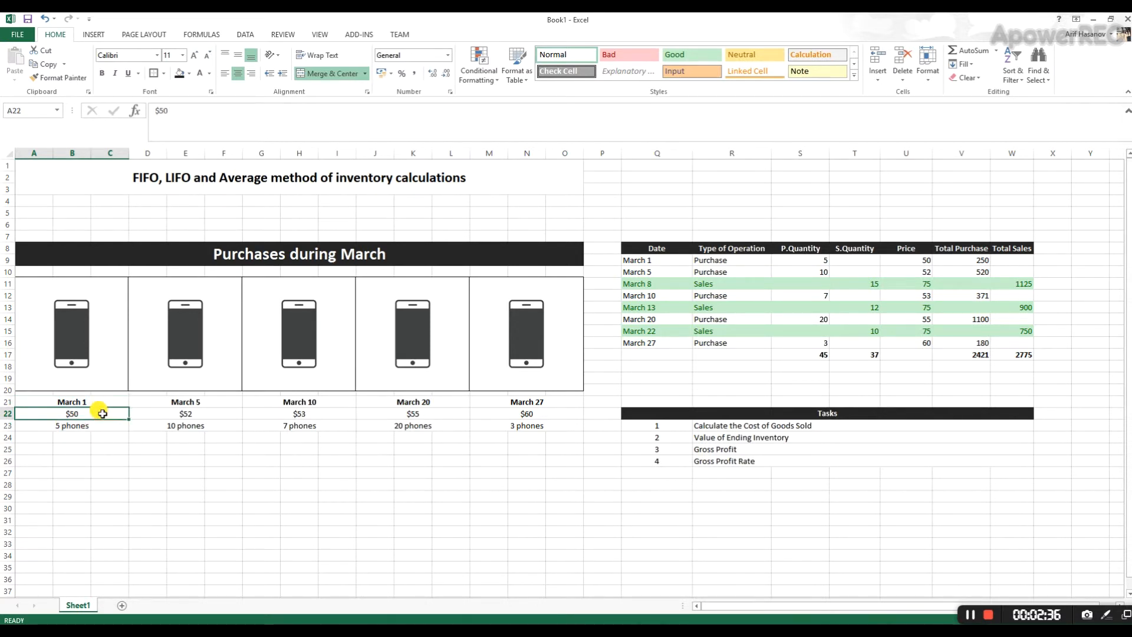
{"action": "left_click", "coordinate": [165, 413]}
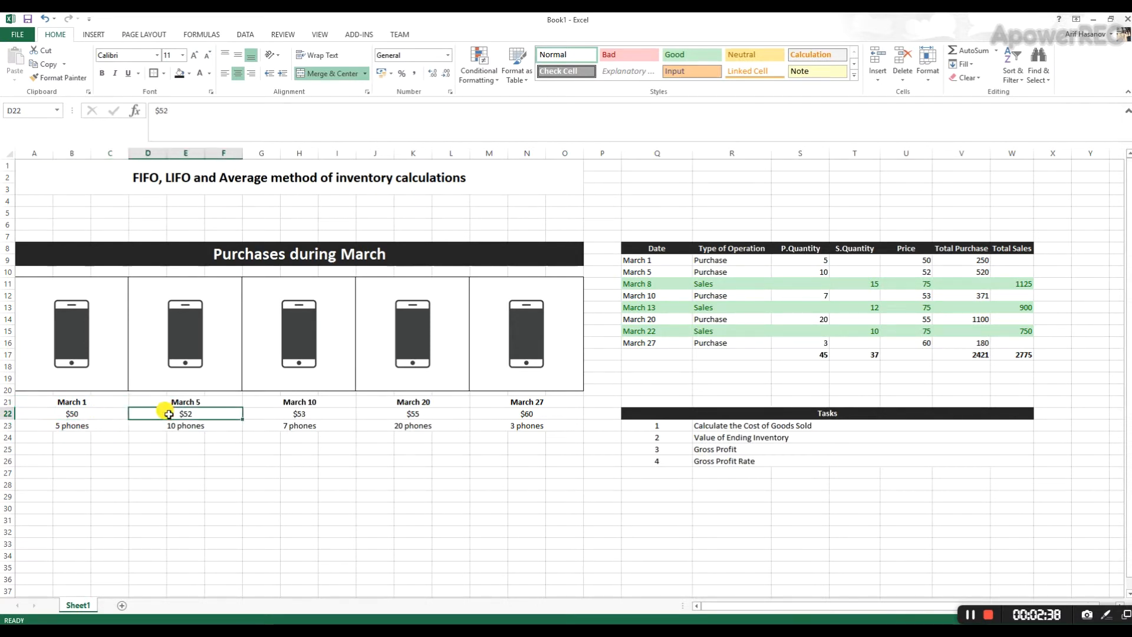
{"action": "left_click", "coordinate": [259, 413]}
{"action": "left_click", "coordinate": [392, 415]}
{"action": "left_click", "coordinate": [510, 414]}
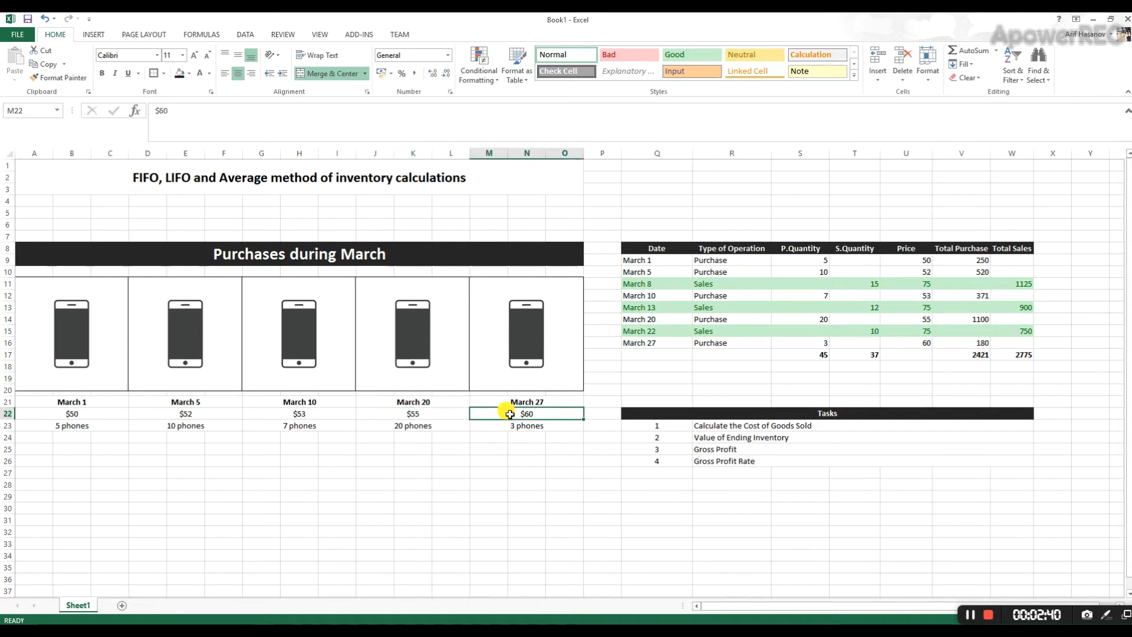
- Review the date, price and quantity block of each phone purchase, comparing the earliest batches with the most recent ones
{"action": "left_click_drag", "start_coordinate": [92, 401], "coordinate": [109, 421]}
{"action": "left_click_drag", "start_coordinate": [190, 404], "coordinate": [184, 424]}
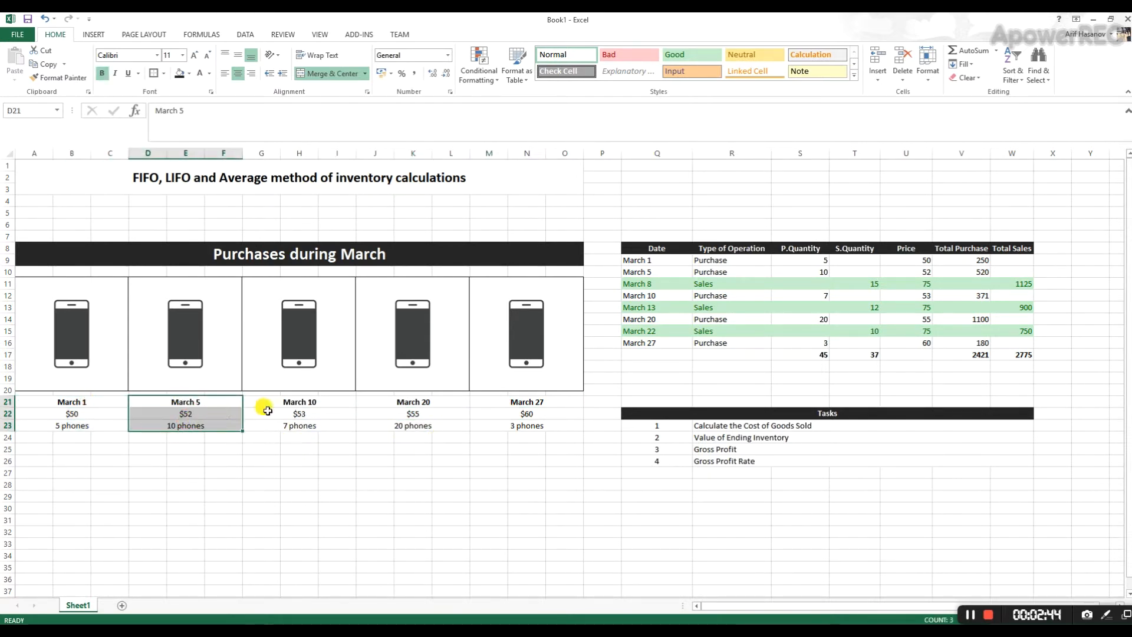
{"action": "left_click_drag", "start_coordinate": [273, 405], "coordinate": [273, 420]}
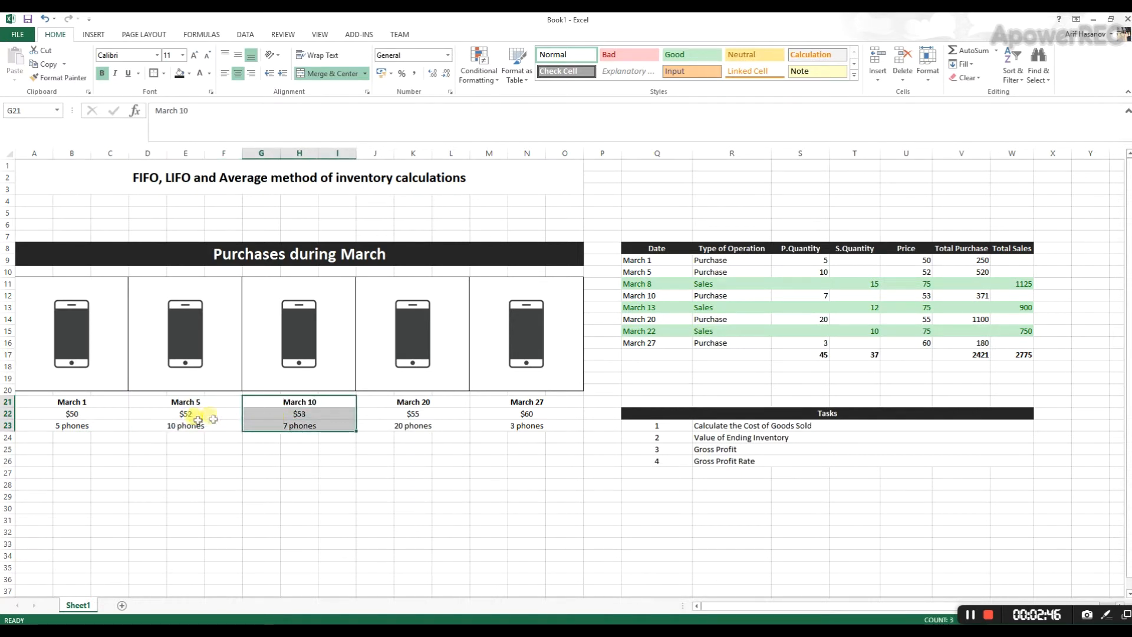
{"action": "left_click_drag", "start_coordinate": [104, 402], "coordinate": [96, 420]}
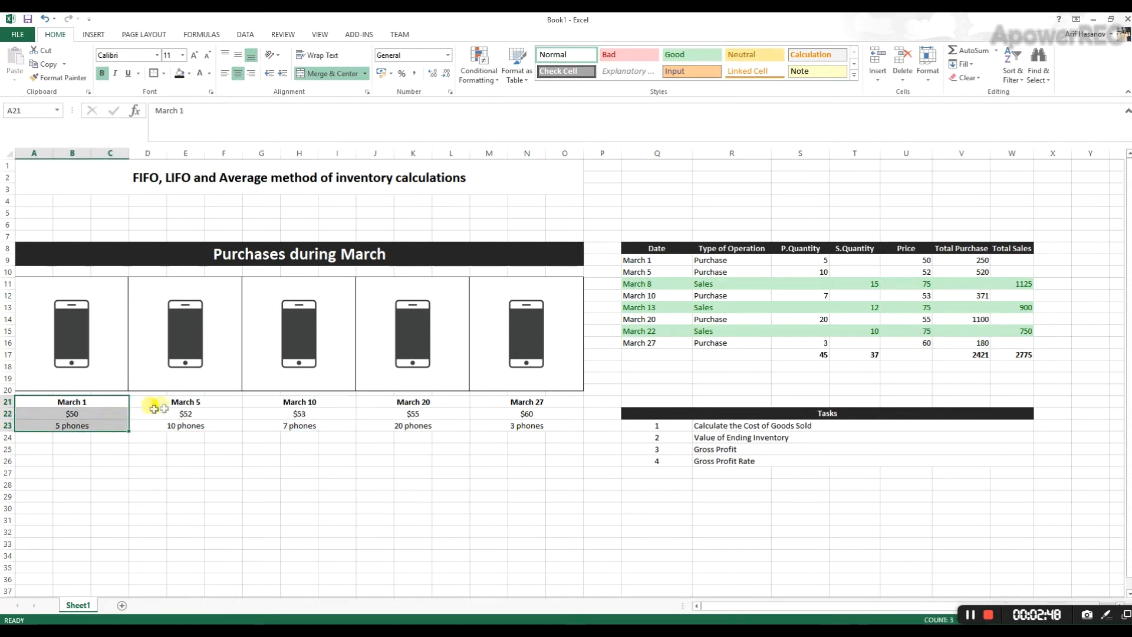
{"action": "left_click", "coordinate": [293, 400]}
{"action": "left_click_drag", "start_coordinate": [302, 413], "coordinate": [293, 425]}
{"action": "left_click", "coordinate": [177, 361]}
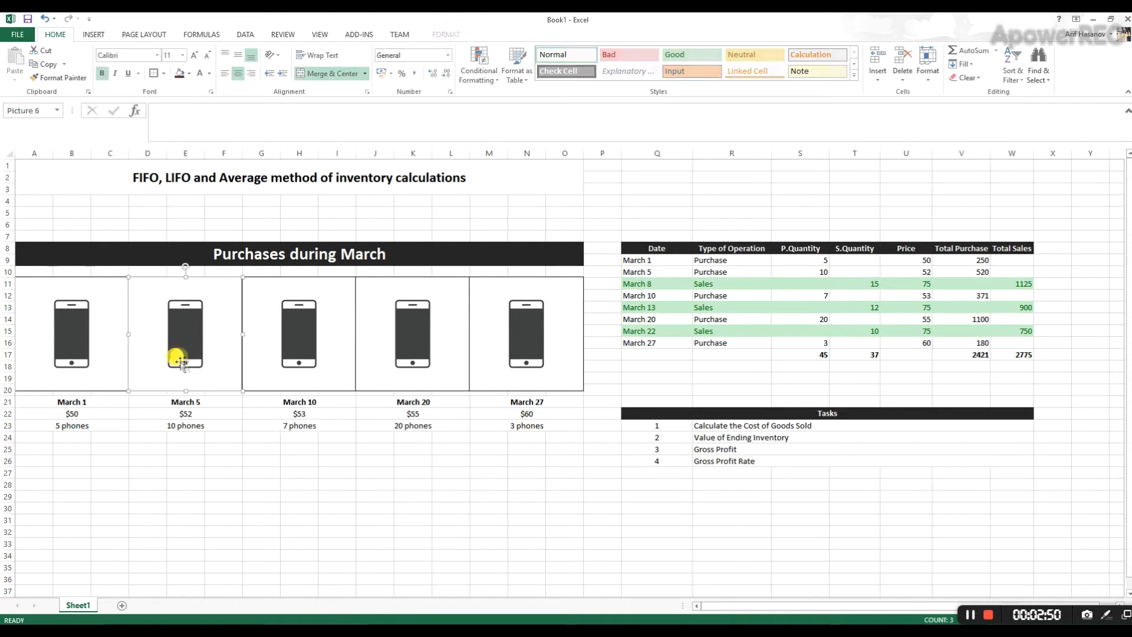
{"action": "left_click", "coordinate": [342, 345]}
{"action": "left_click", "coordinate": [427, 345]}
{"action": "left_click_drag", "start_coordinate": [391, 401], "coordinate": [388, 426]}
{"action": "left_click_drag", "start_coordinate": [98, 404], "coordinate": [97, 432]}
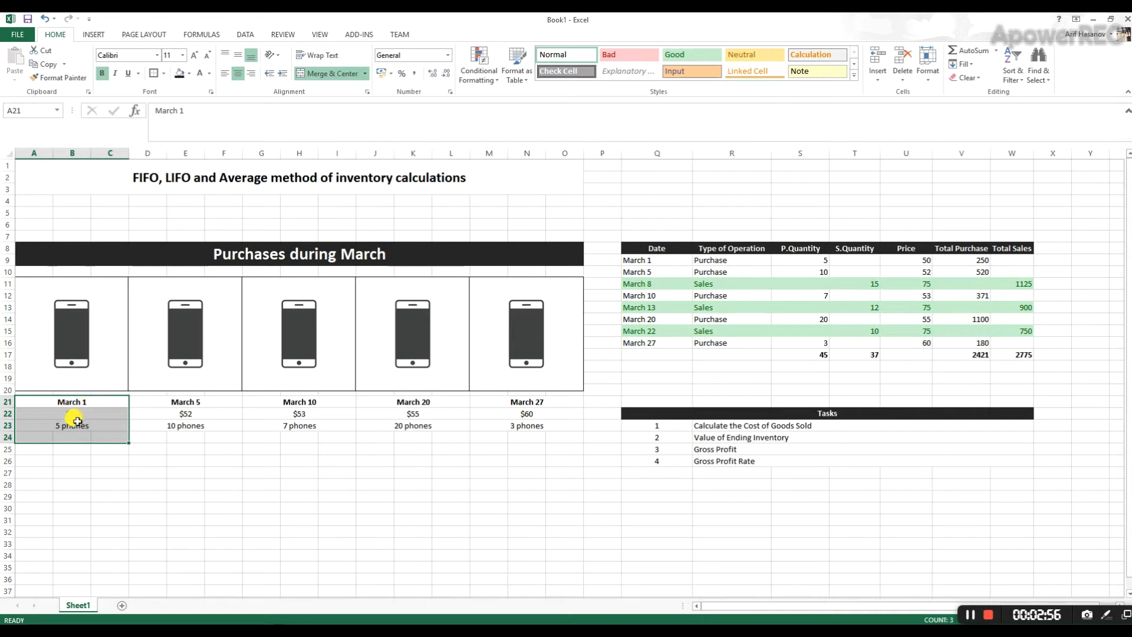
{"action": "left_click_drag", "start_coordinate": [487, 402], "coordinate": [497, 426]}
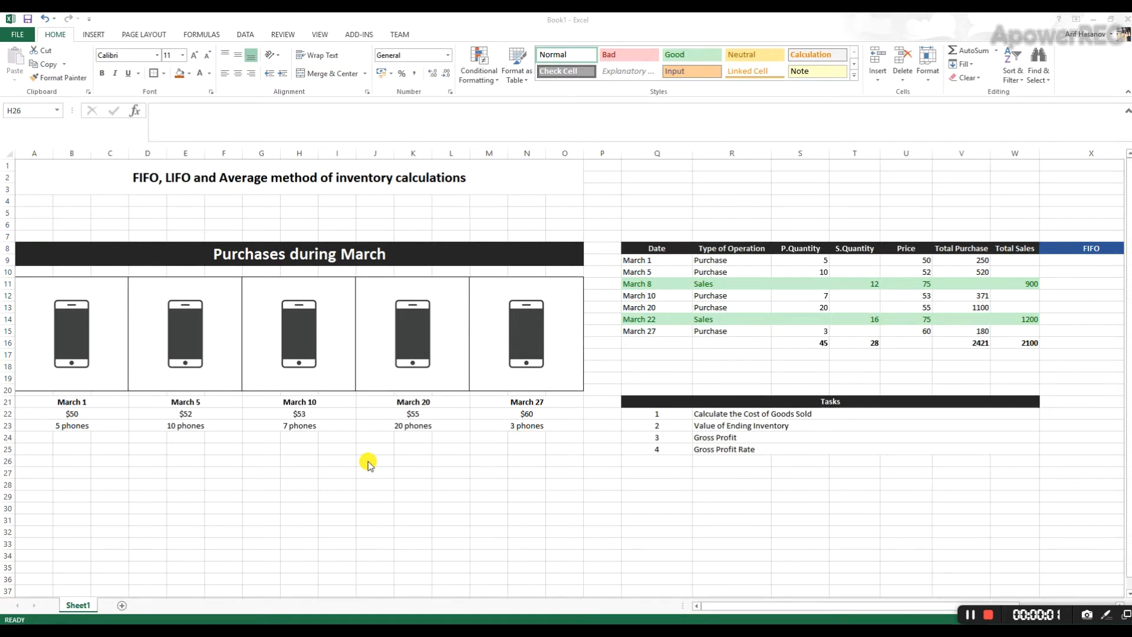
- Compare the March 1 and March 27 purchase prices with the selling prices in the March 8 and March 22 sales rows
{"action": "left_click", "coordinate": [114, 425]}
{"action": "left_click", "coordinate": [114, 413]}
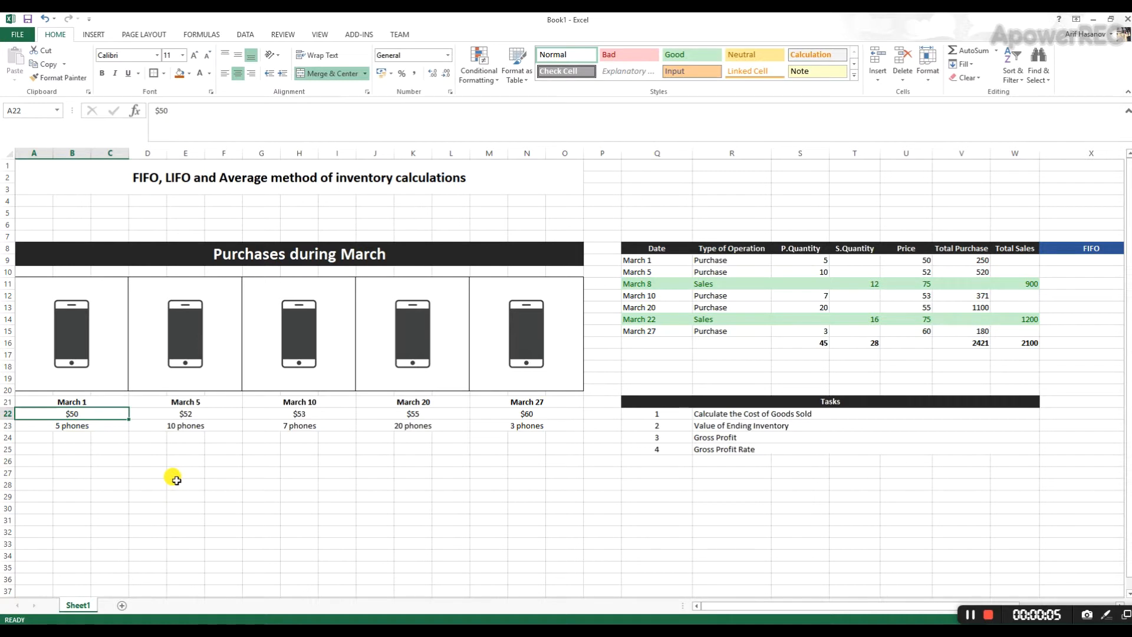
{"action": "left_click", "coordinate": [501, 416]}
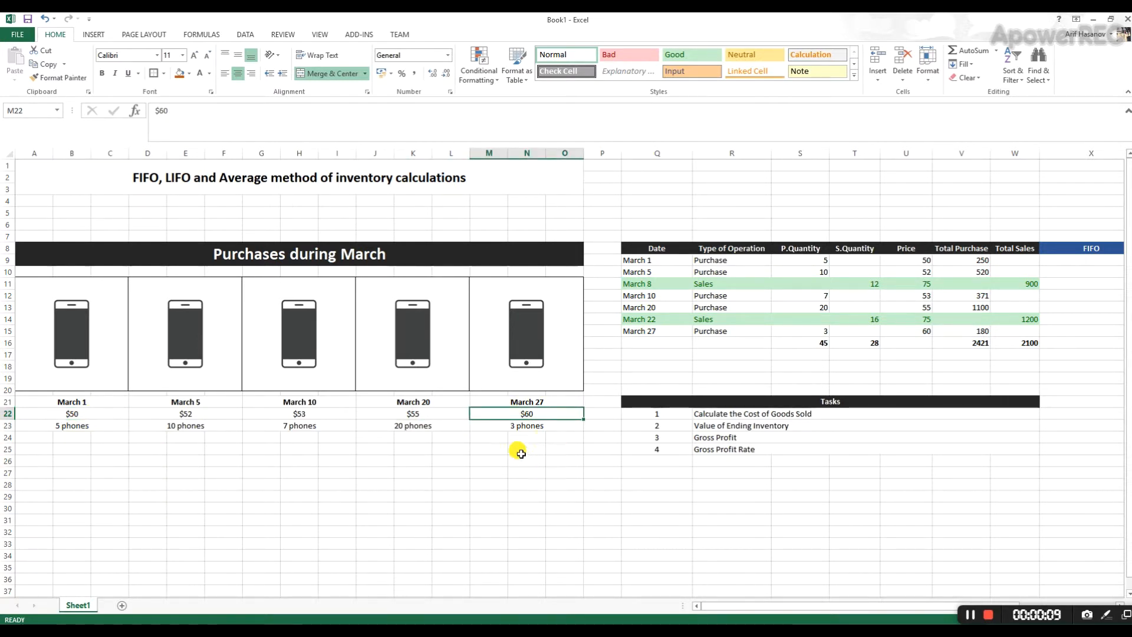
{"action": "left_click", "coordinate": [896, 283]}
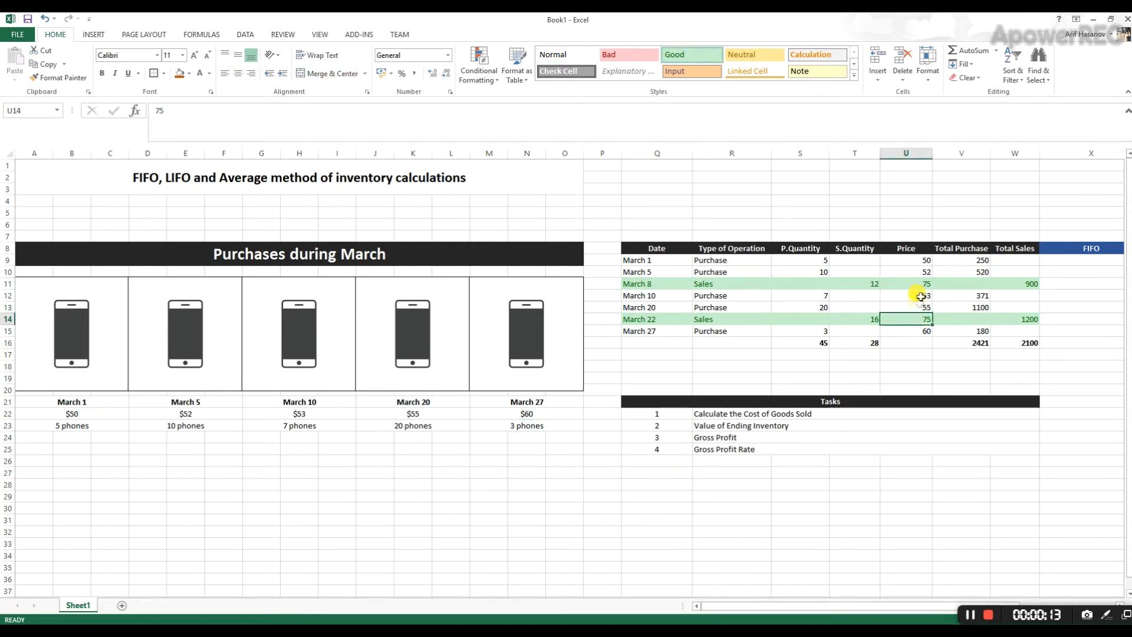
{"action": "left_click", "coordinate": [917, 323]}
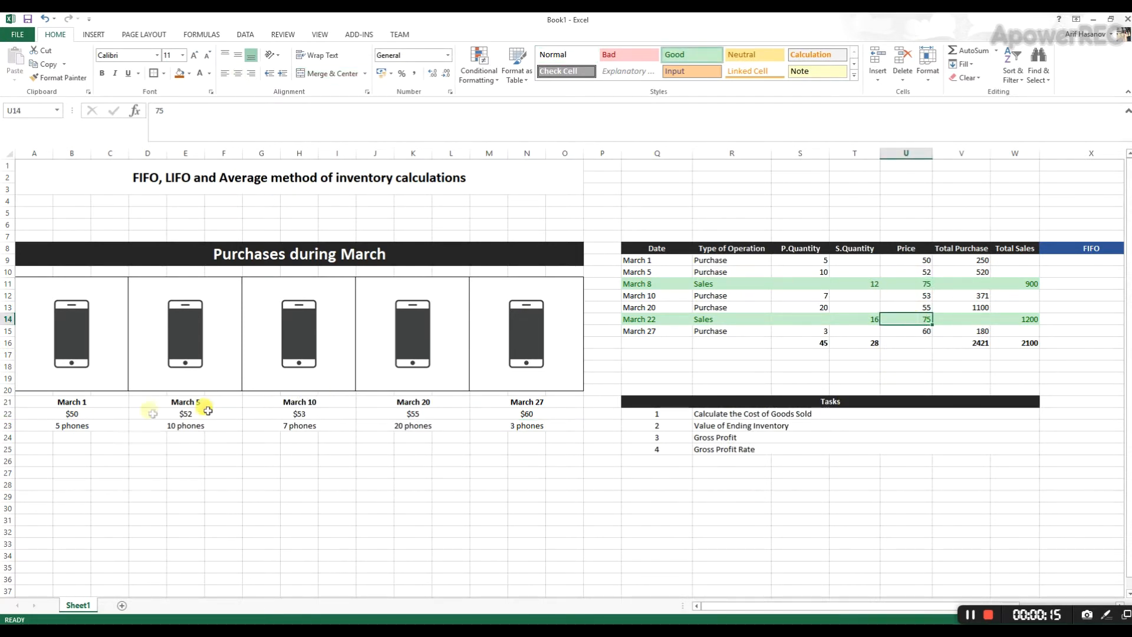
{"action": "left_click_drag", "start_coordinate": [90, 406], "coordinate": [504, 426]}
{"action": "left_click", "coordinate": [533, 459]}
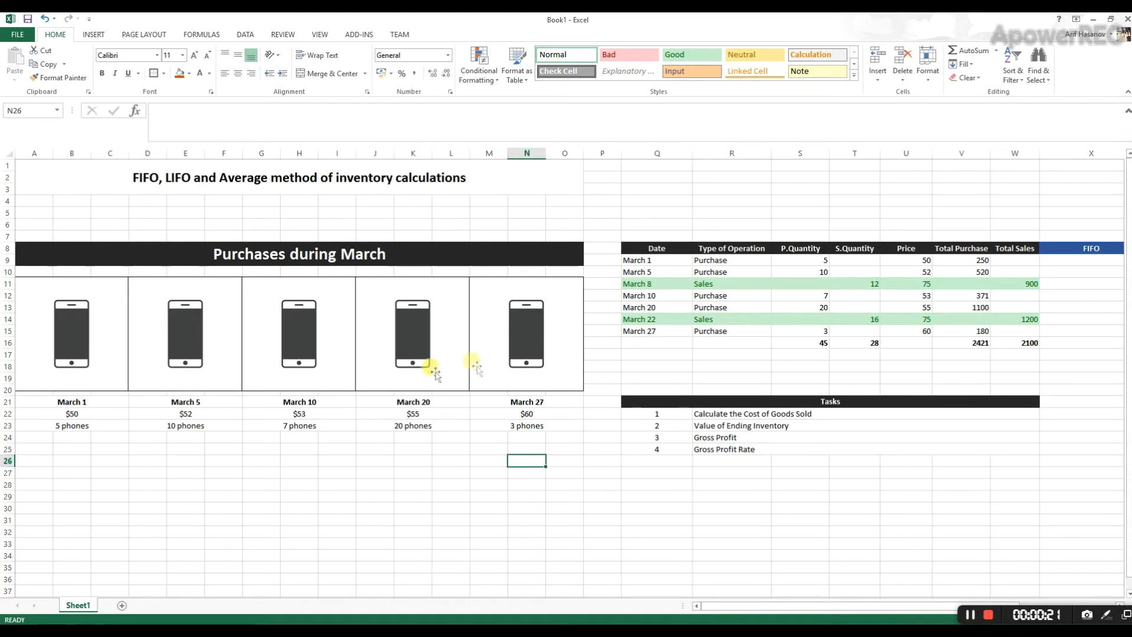
- Examine the two highlighted sales rows and the empty FIFO, LIFO and Average columns beside the operations table
{"action": "left_click_drag", "start_coordinate": [854, 605], "coordinate": [939, 604]}
{"action": "left_click_drag", "start_coordinate": [464, 284], "coordinate": [829, 308]}
{"action": "left_click_drag", "start_coordinate": [469, 320], "coordinate": [815, 322]}
{"action": "left_click", "coordinate": [866, 459]}
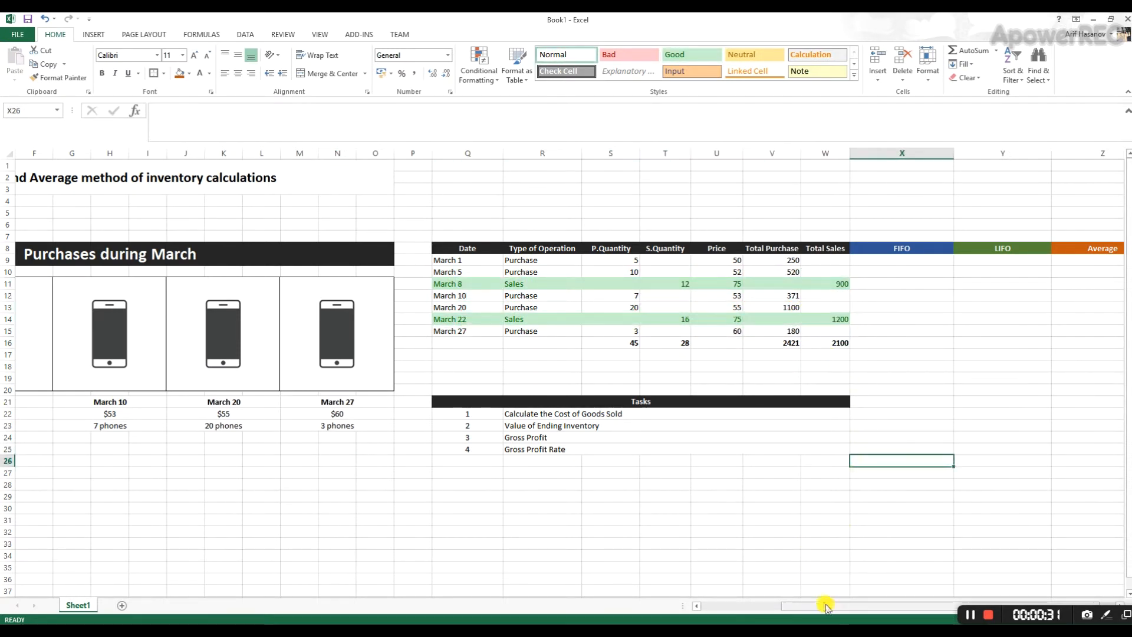
{"action": "left_click_drag", "start_coordinate": [822, 606], "coordinate": [842, 606]}
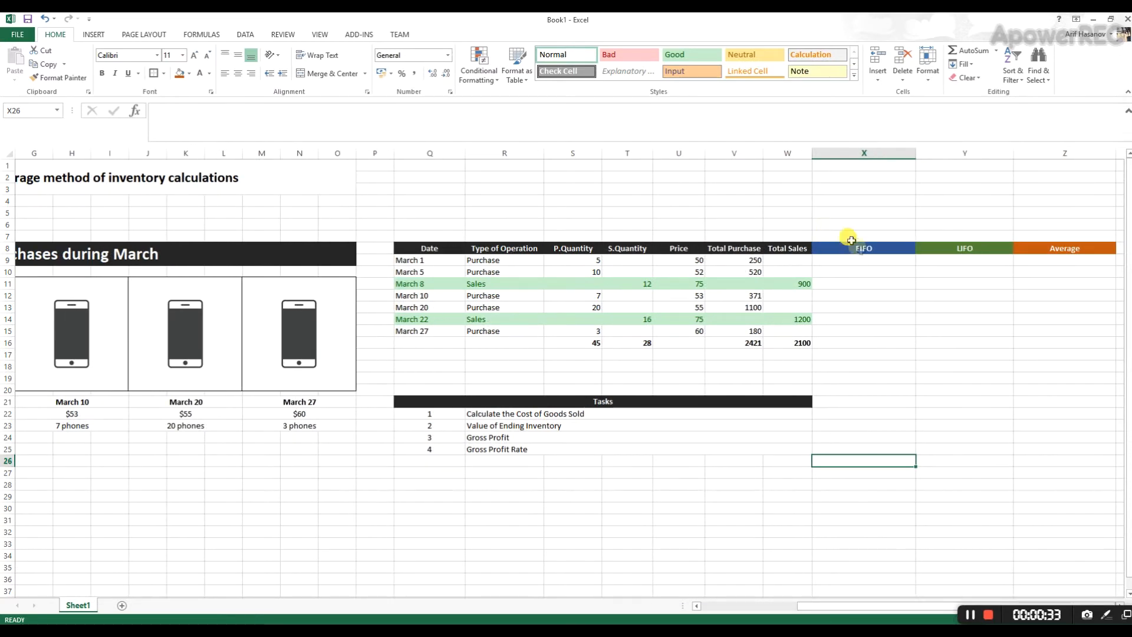
{"action": "left_click_drag", "start_coordinate": [872, 245], "coordinate": [971, 331]}
{"action": "left_click", "coordinate": [964, 301]}
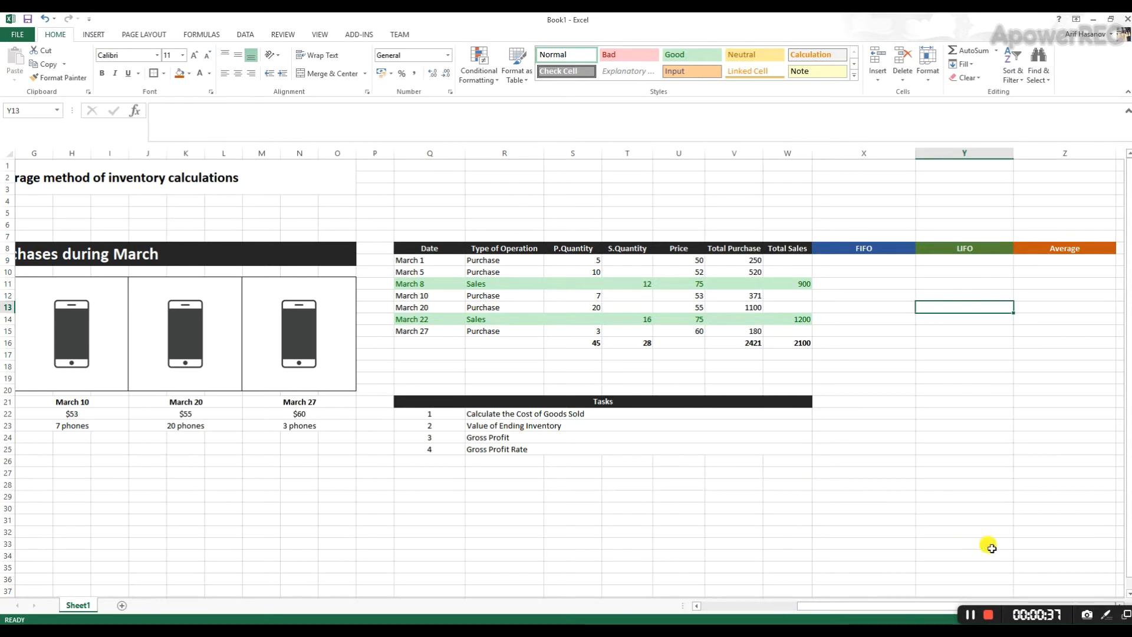
- Check the March 1 and March 5 purchase quantities against the March 8 sales quantity, and inspect that sale's total formula
{"action": "key", "text": "Right"}
{"action": "key", "text": "Right"}
{"action": "key", "text": "Right"}
{"action": "key", "text": "Right"}
{"action": "key", "text": "Right"}
{"action": "key", "text": "Right"}
{"action": "key", "text": "Right"}
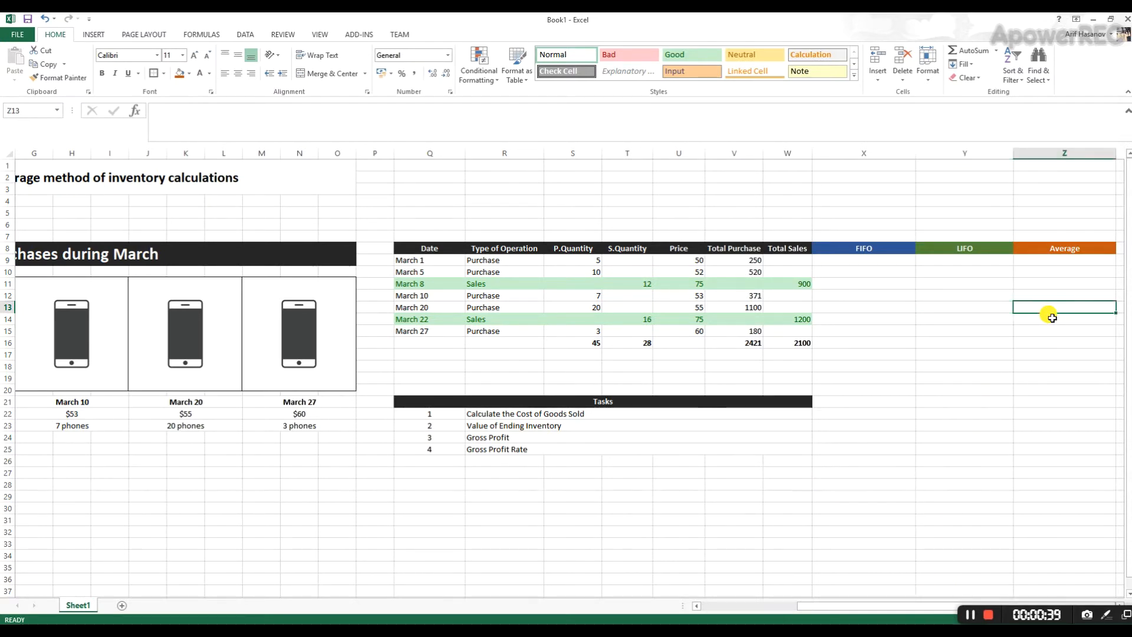
{"action": "key", "text": "Right"}
{"action": "key", "text": "Right"}
{"action": "key", "text": "Right"}
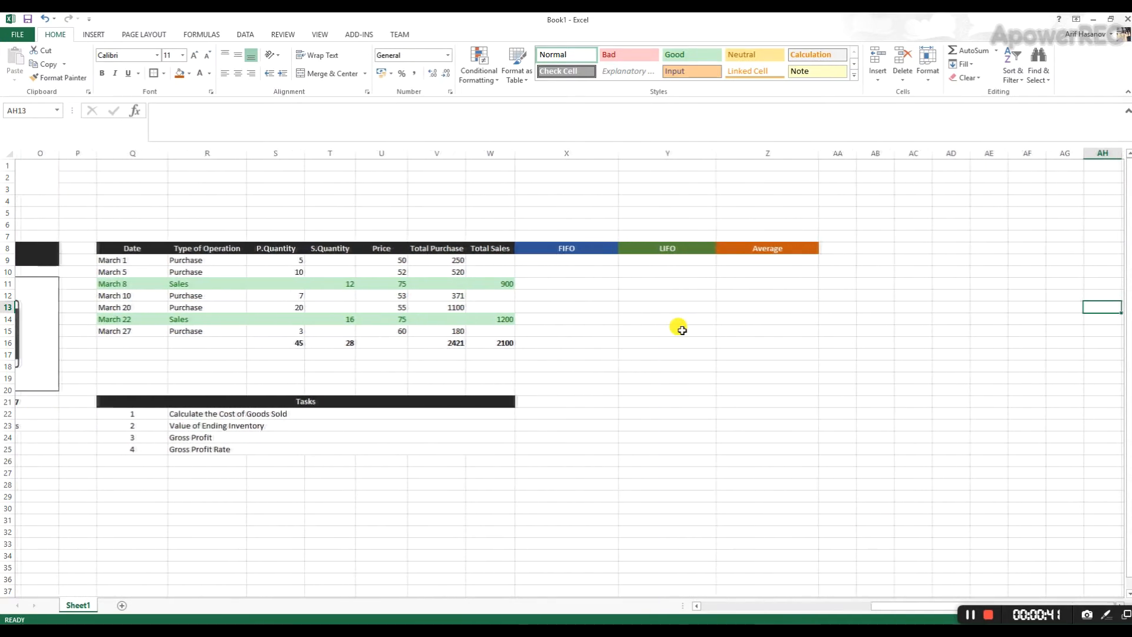
{"action": "left_click", "coordinate": [563, 282]}
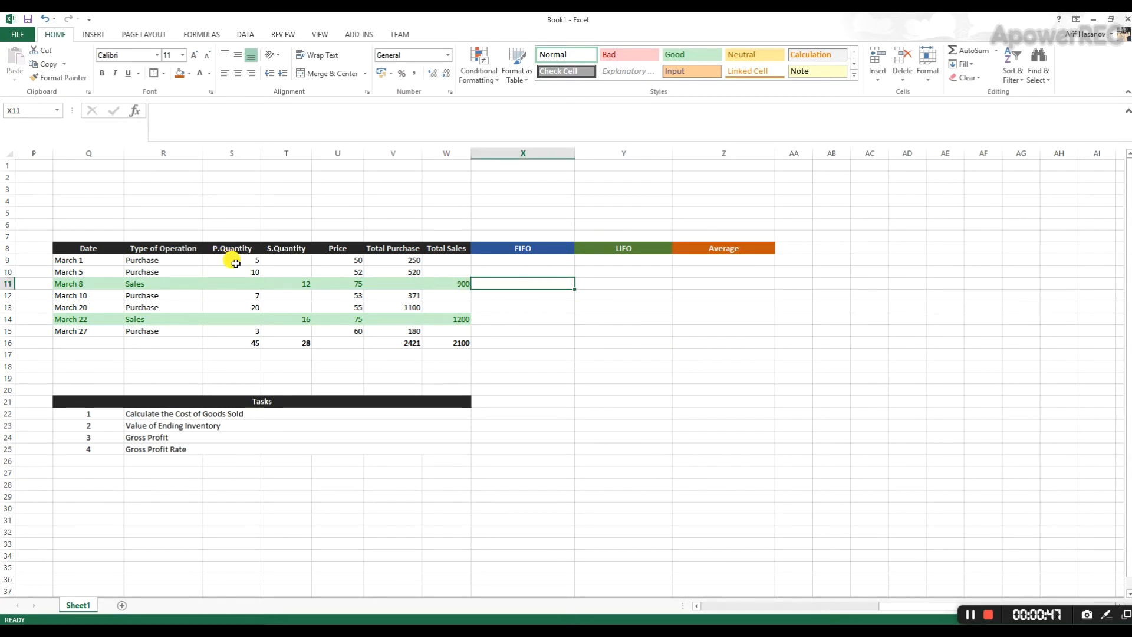
{"action": "left_click", "coordinate": [235, 263]}
{"action": "left_click", "coordinate": [241, 274]}
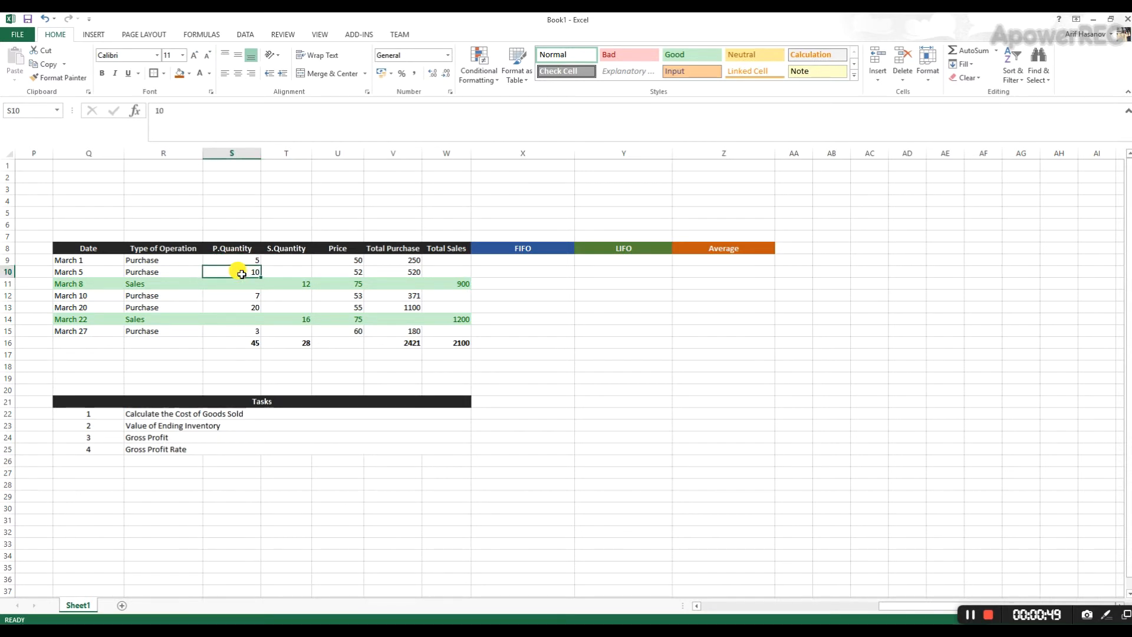
{"action": "left_click", "coordinate": [232, 289]}
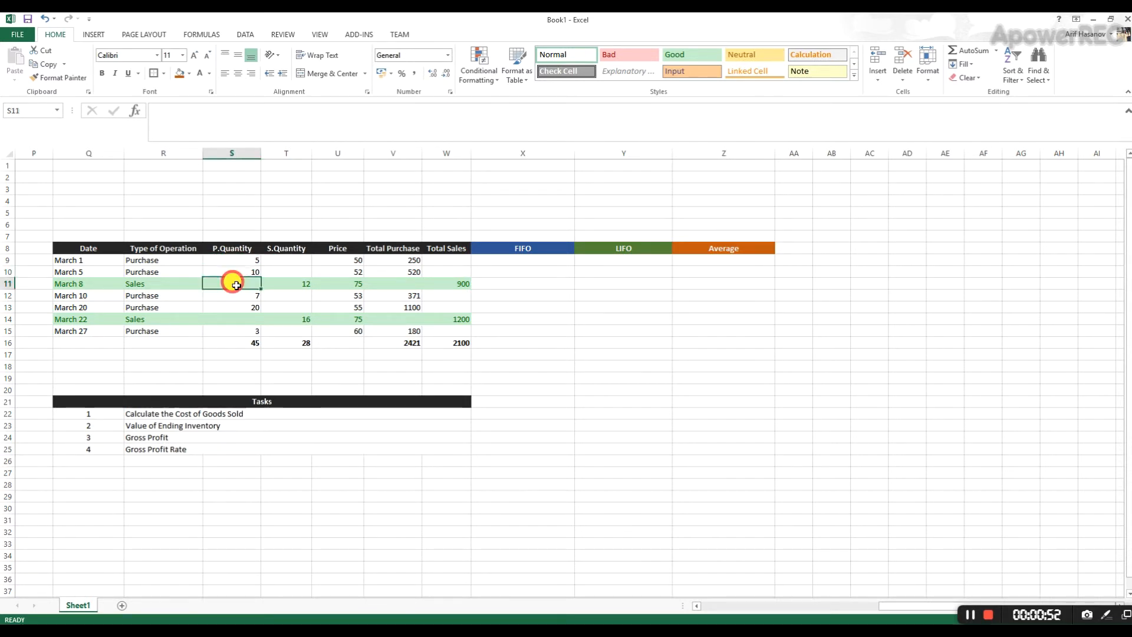
{"action": "left_click", "coordinate": [287, 283]}
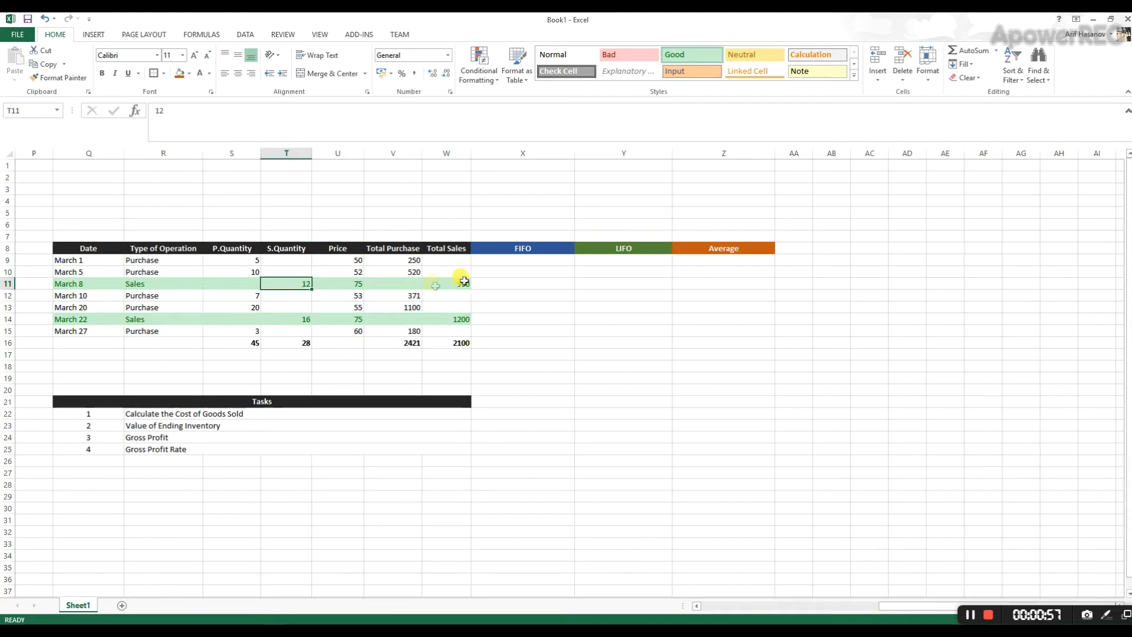
{"action": "left_click", "coordinate": [535, 261]}
{"action": "left_click", "coordinate": [489, 284]}
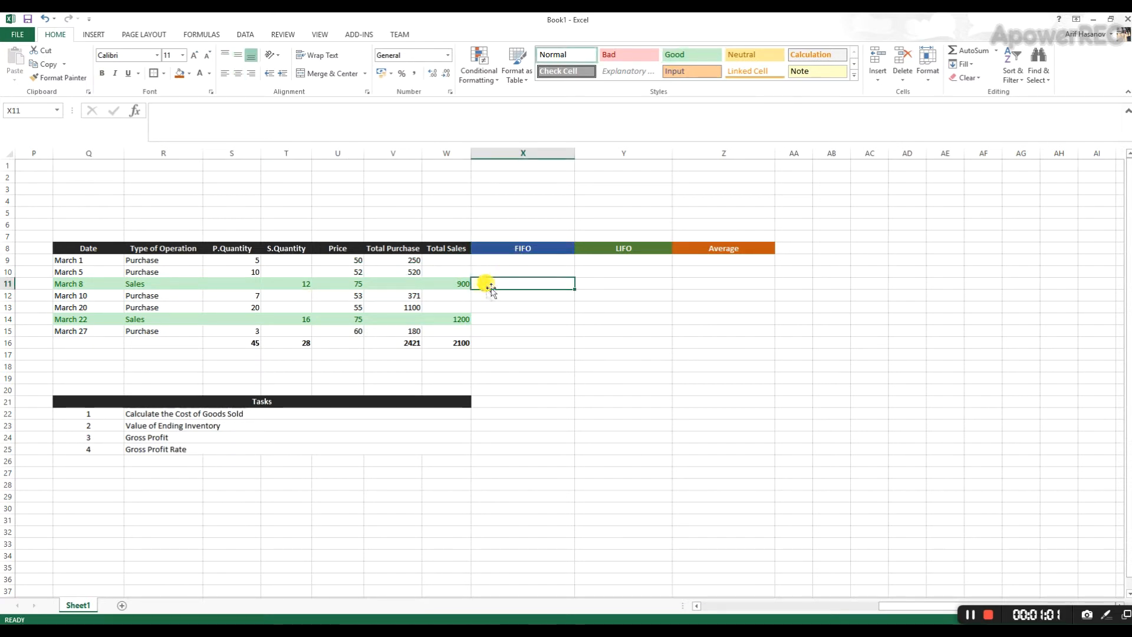
{"action": "left_click", "coordinate": [446, 283]}
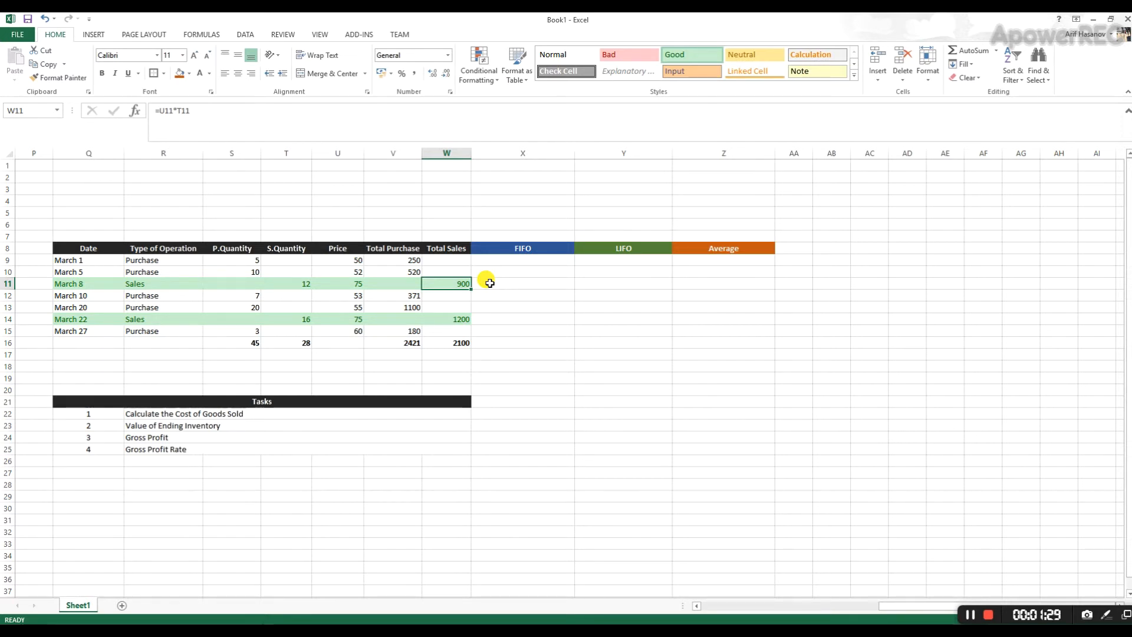
- Calculate the March 8 FIFO cost of goods sold in X11 with the formula =(5*50)+(7*52)
{"action": "left_click", "coordinate": [490, 283]}
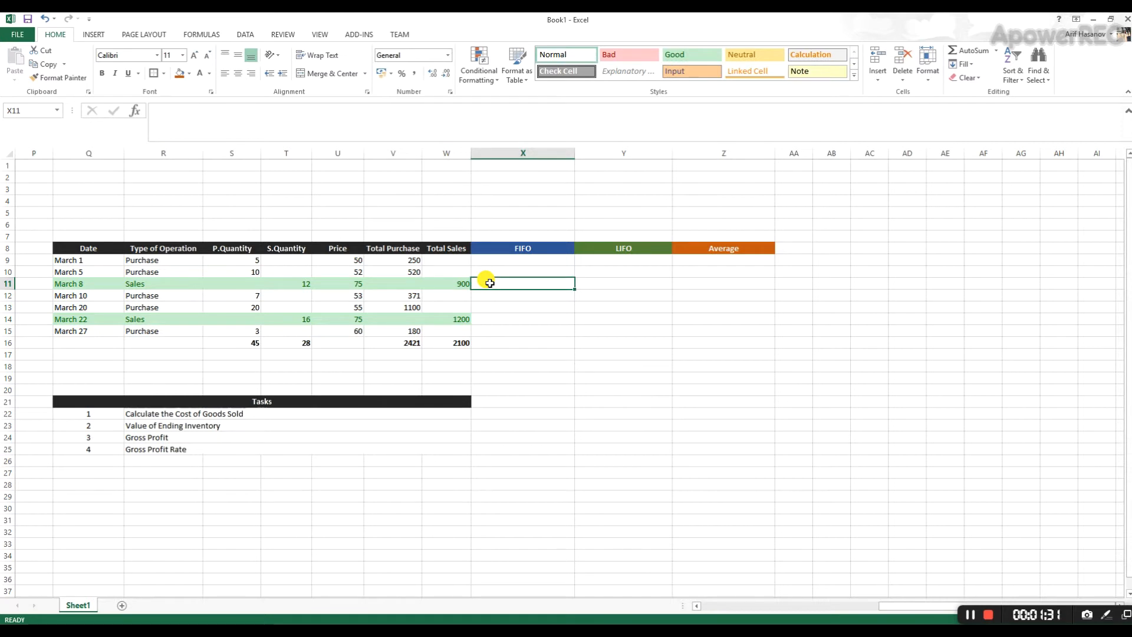
{"action": "type", "text": "=("}
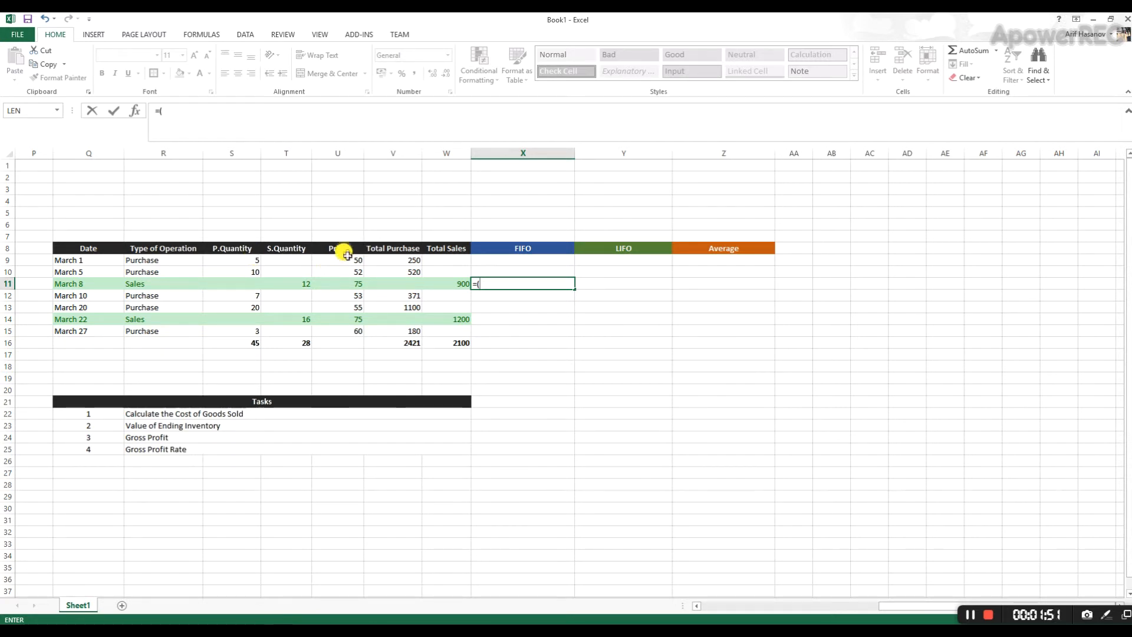
{"action": "type", "text": "50)+"}
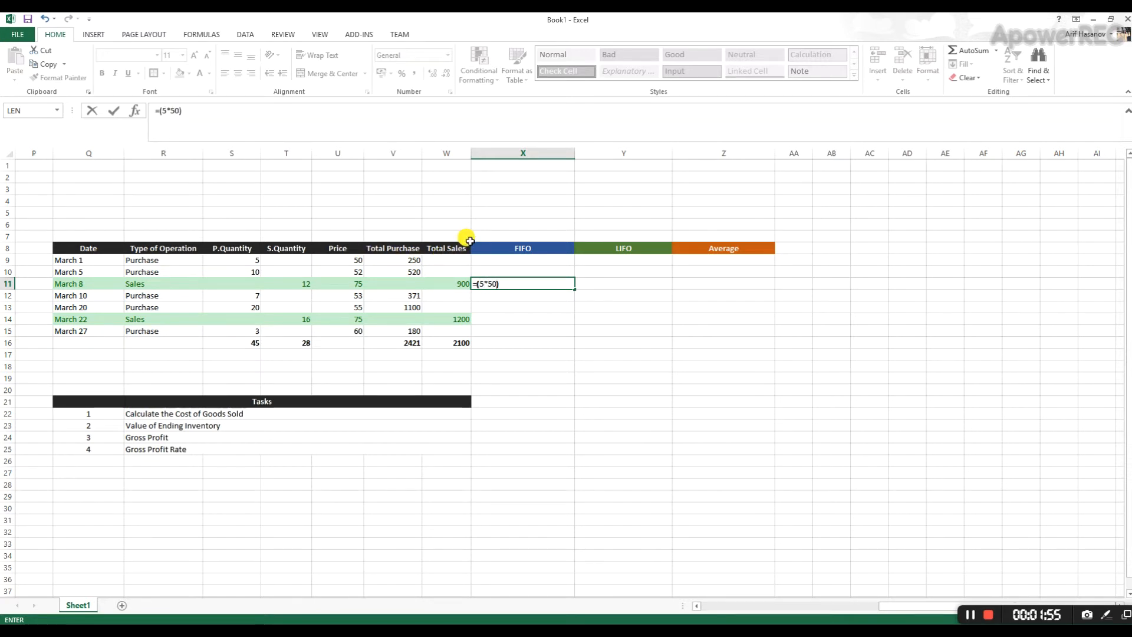
{"action": "type", "text": "(7*52)"}
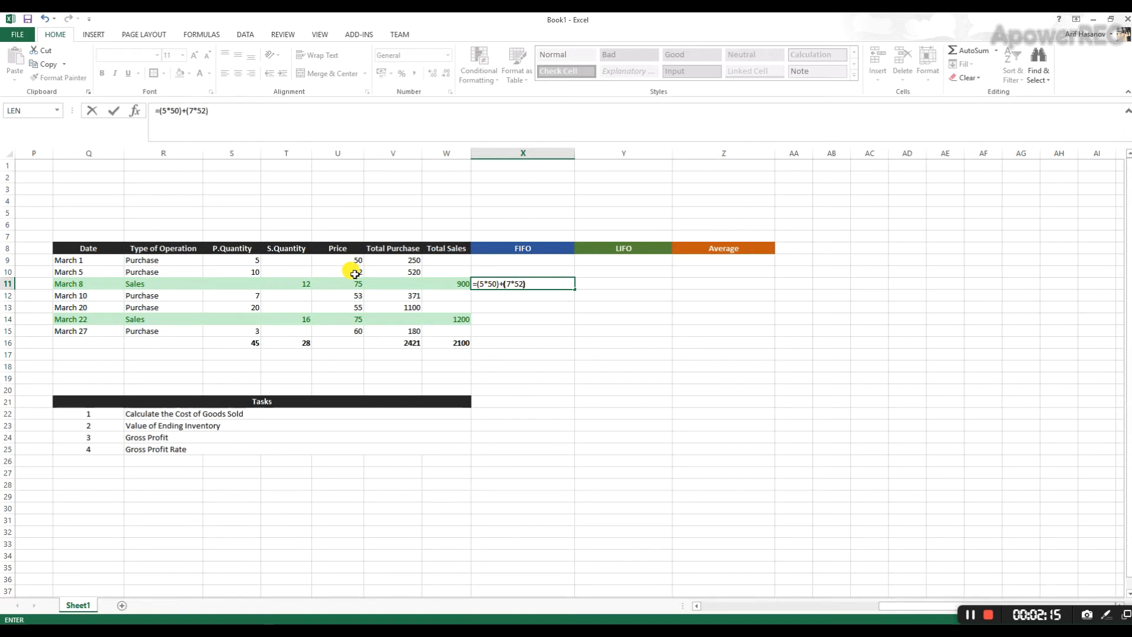
{"action": "key", "text": "Return"}
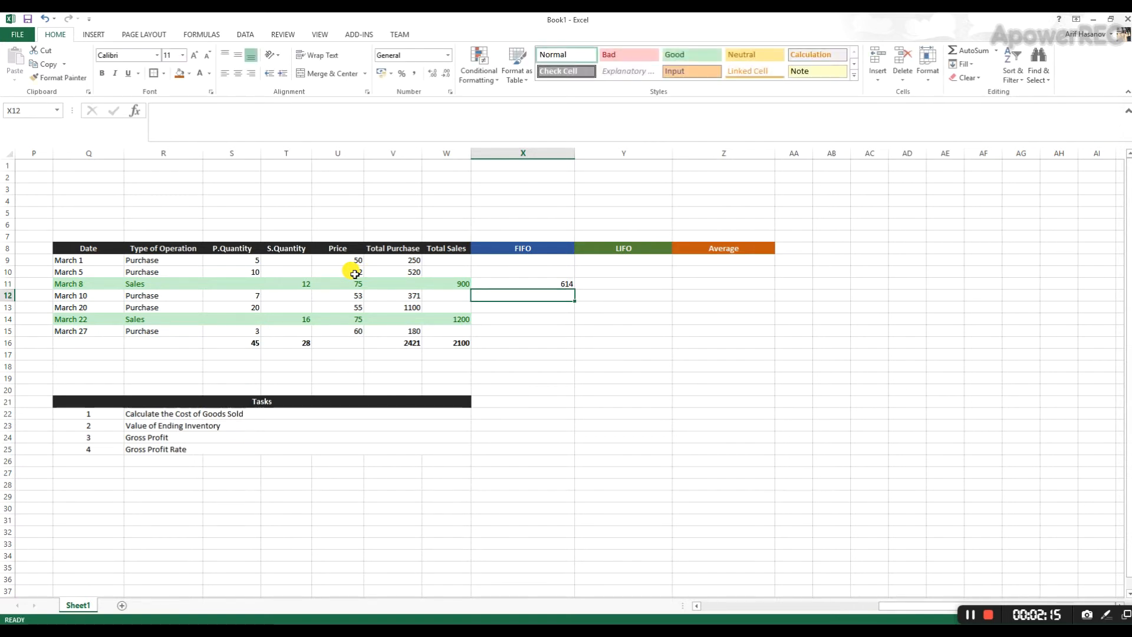
- Compare the March 8 FIFO cost formula in X11 with the total sales formula in W11
{"action": "left_click", "coordinate": [539, 282]}
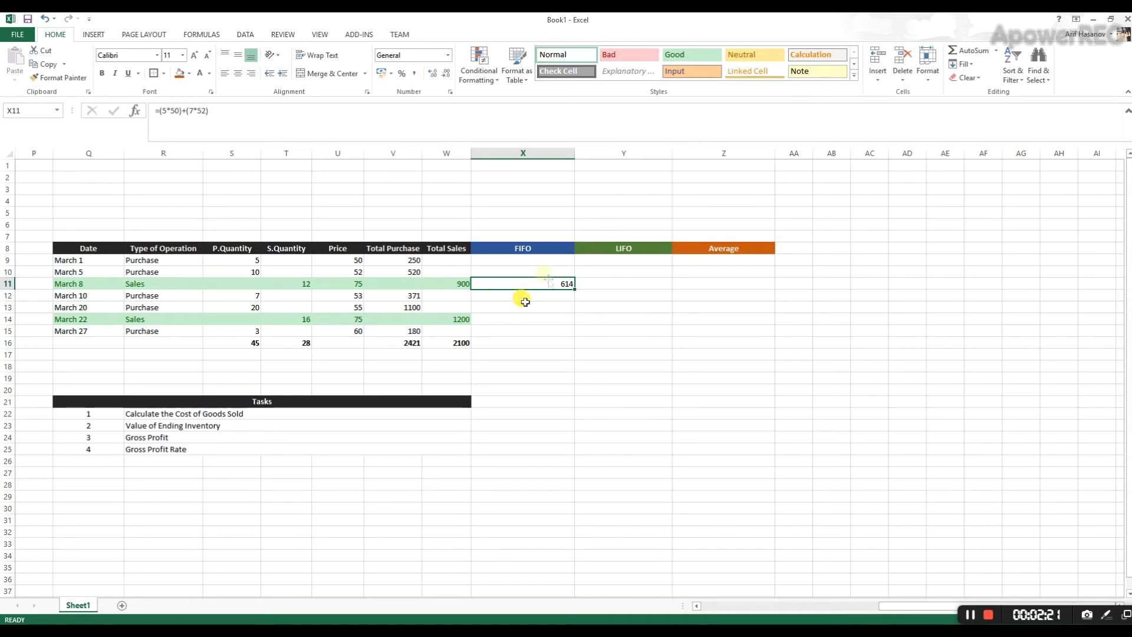
{"action": "left_click", "coordinate": [449, 283]}
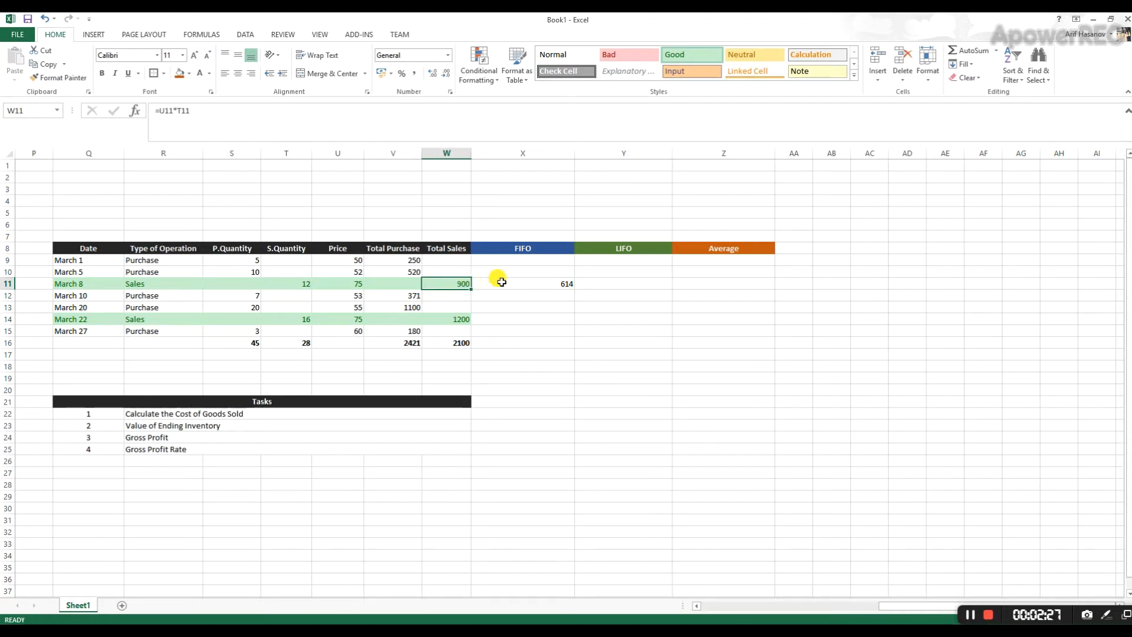
{"action": "left_click", "coordinate": [538, 282]}
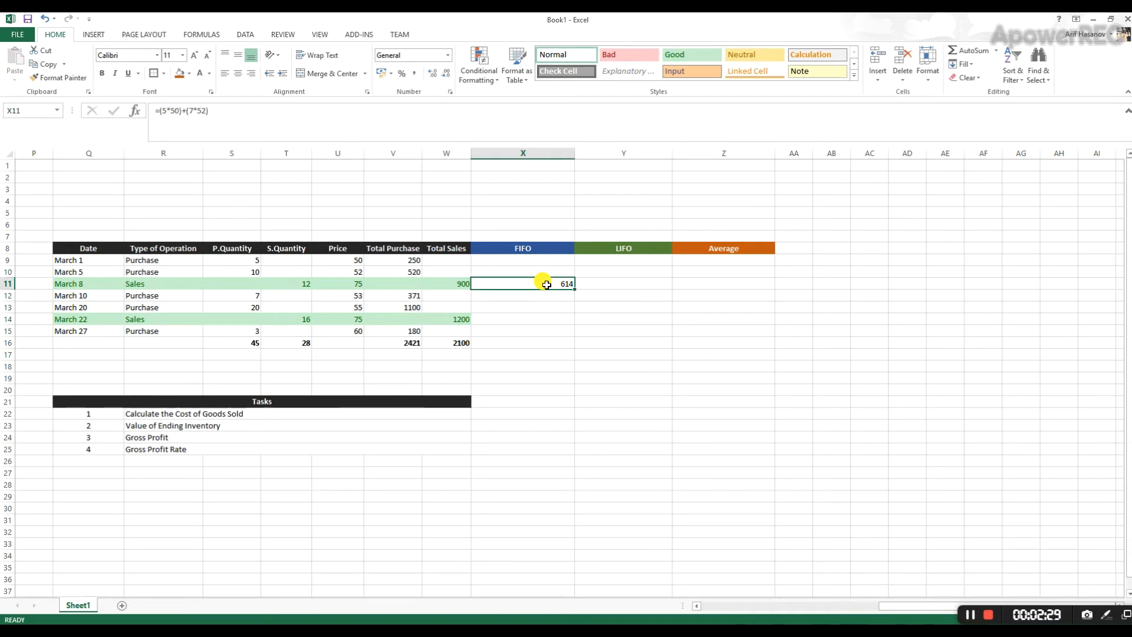
- Check the March 1 to March 20 purchase quantities and the March 20 price against the quantity sold on March 22
{"action": "left_click", "coordinate": [505, 319]}
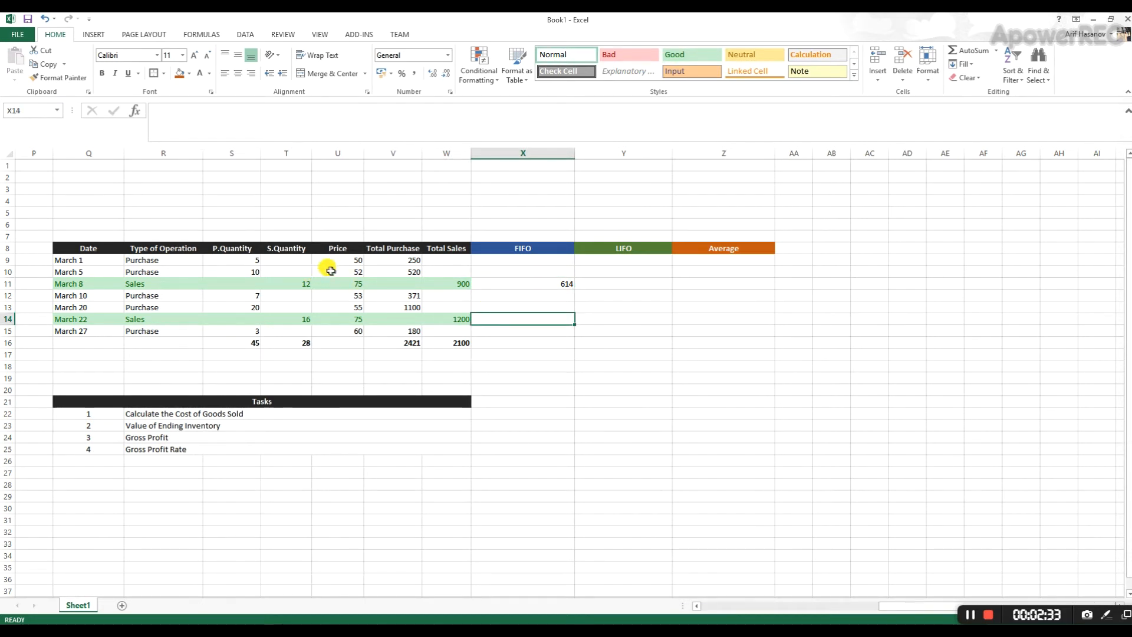
{"action": "left_click_drag", "start_coordinate": [247, 260], "coordinate": [274, 257]}
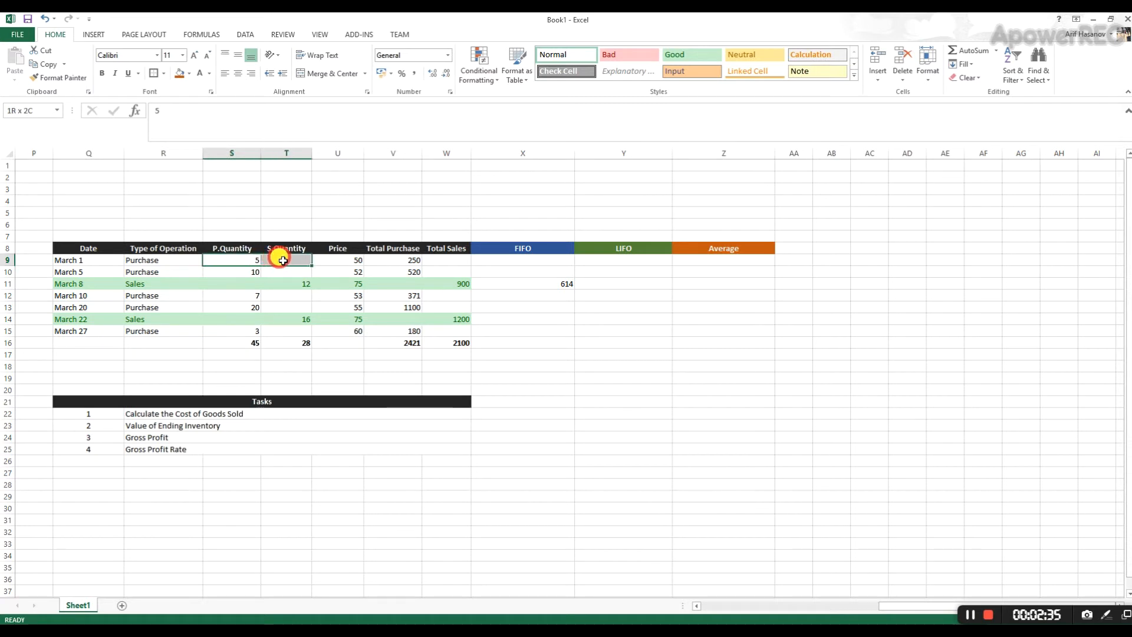
{"action": "left_click", "coordinate": [246, 272]}
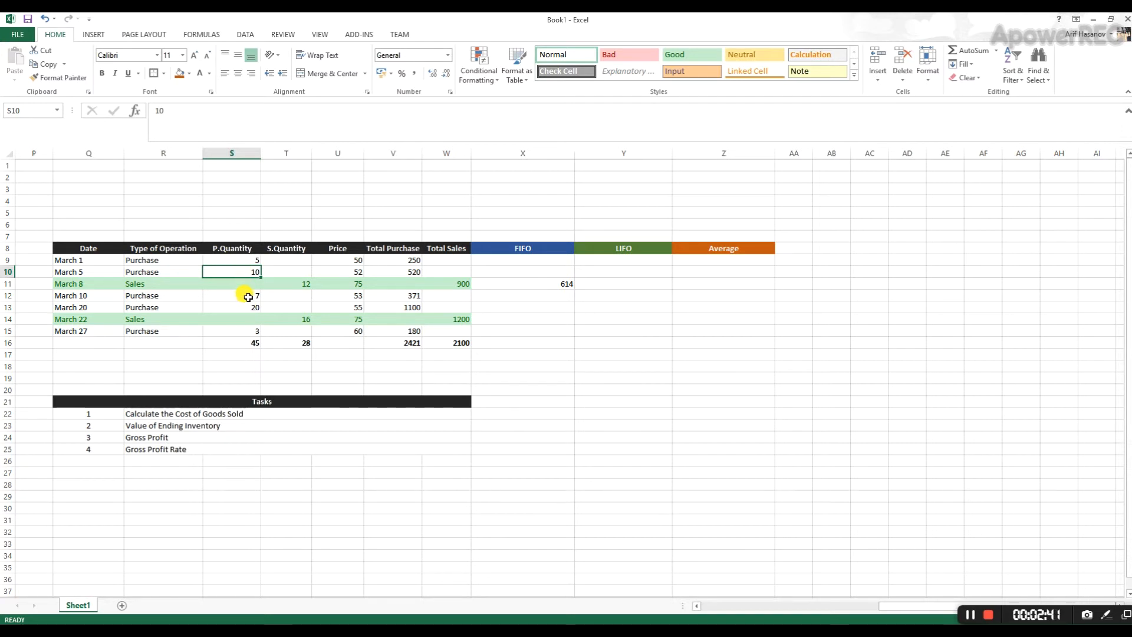
{"action": "left_click", "coordinate": [248, 296]}
{"action": "left_click", "coordinate": [247, 306]}
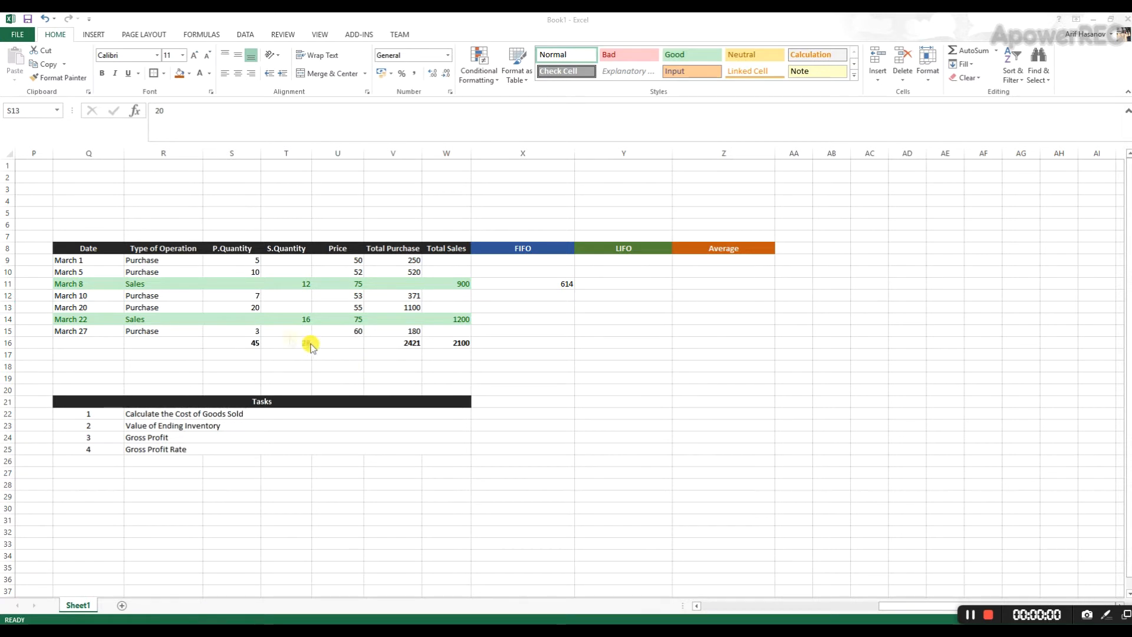
{"action": "left_click", "coordinate": [252, 308]}
{"action": "left_click", "coordinate": [354, 305]}
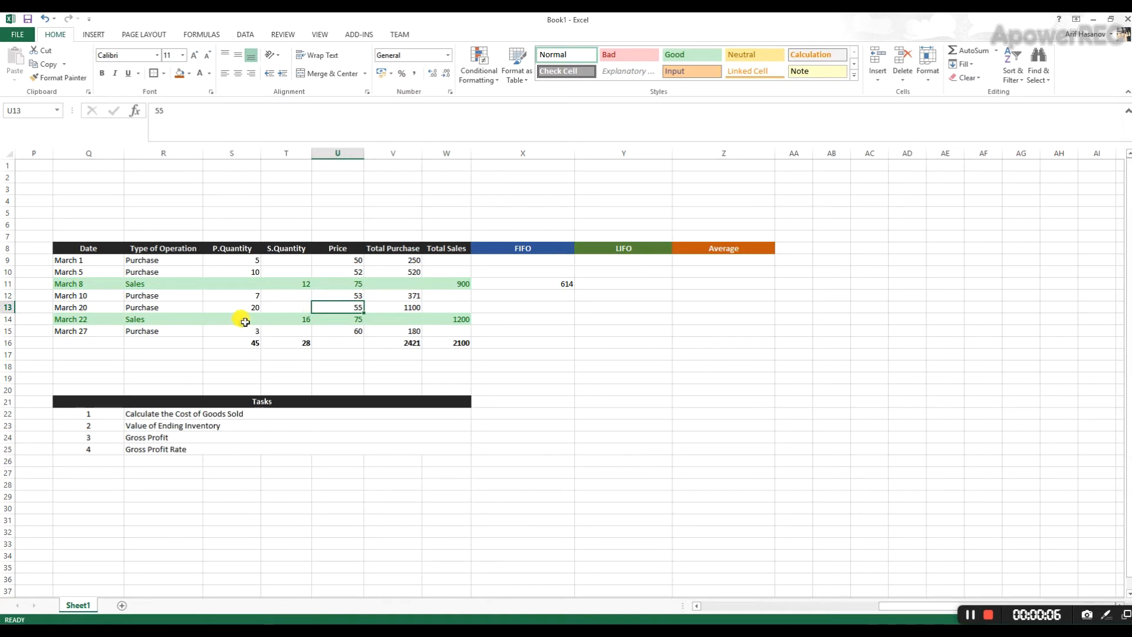
{"action": "left_click", "coordinate": [284, 319]}
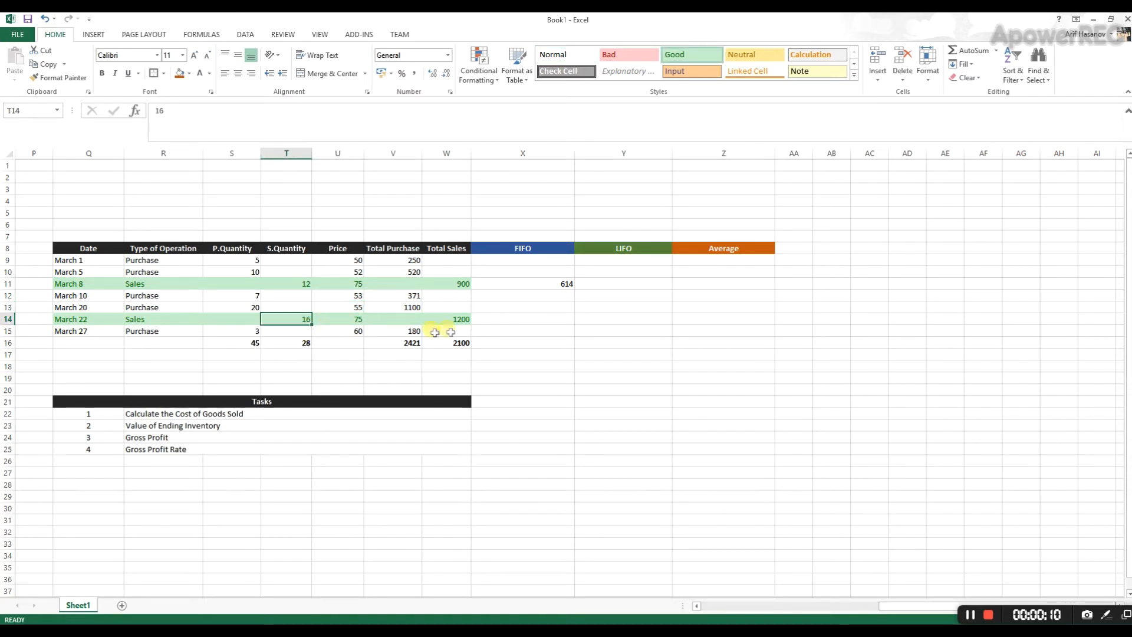
- Calculate the March 22 FIFO cost of goods sold in X14 with the formula =(3*52)+(7*53)+(6*55)
{"action": "left_click", "coordinate": [502, 320]}
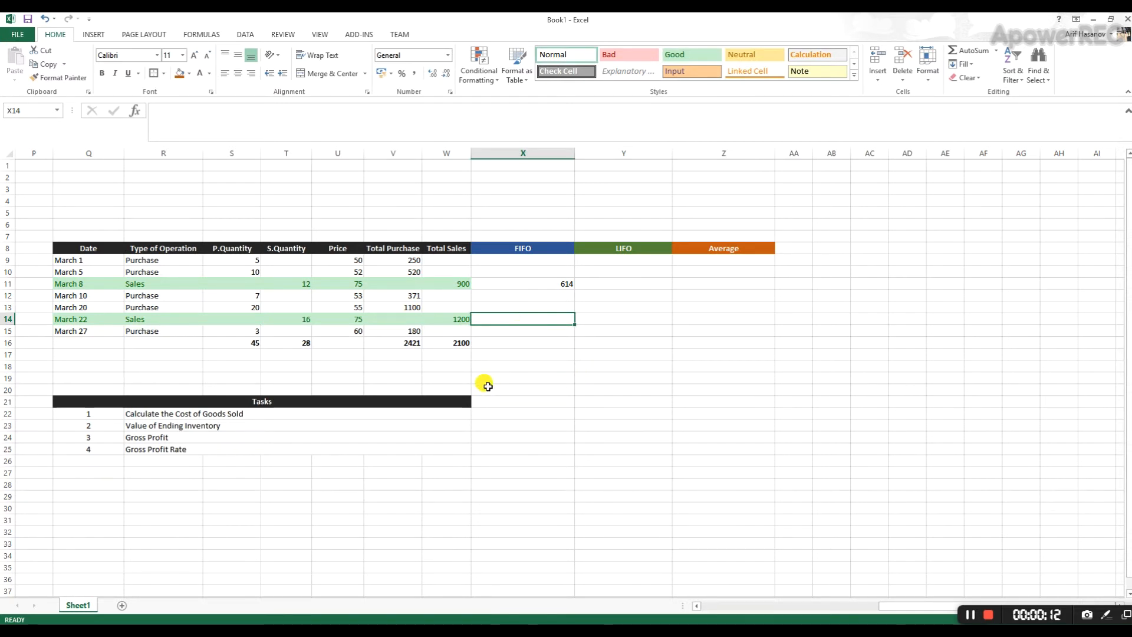
{"action": "type", "text": "="}
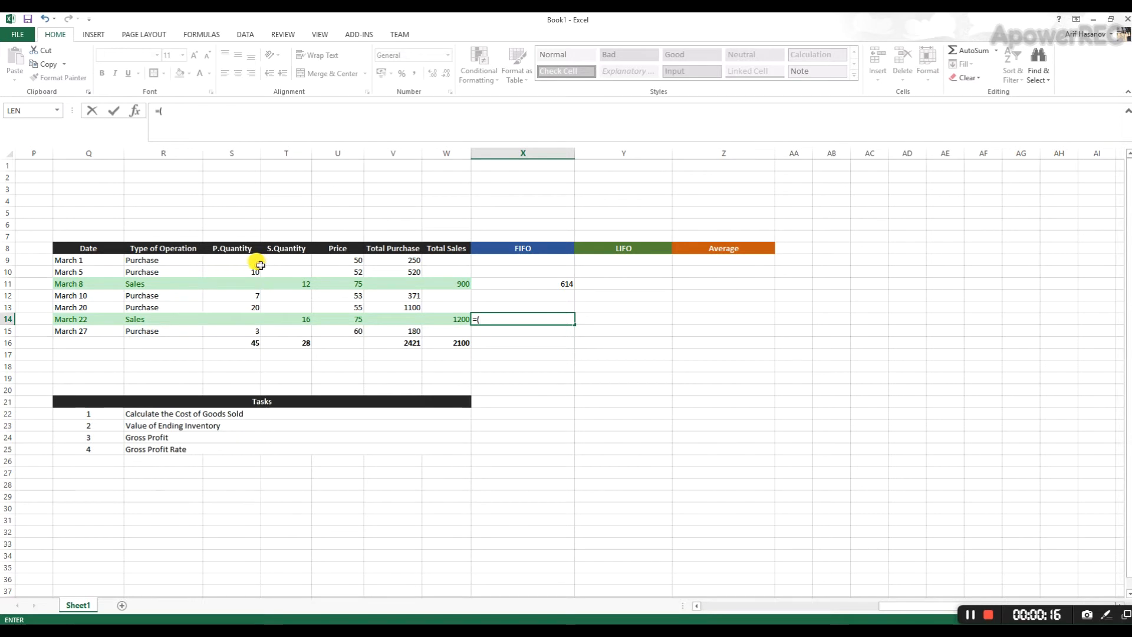
{"action": "type", "text": "(3*"}
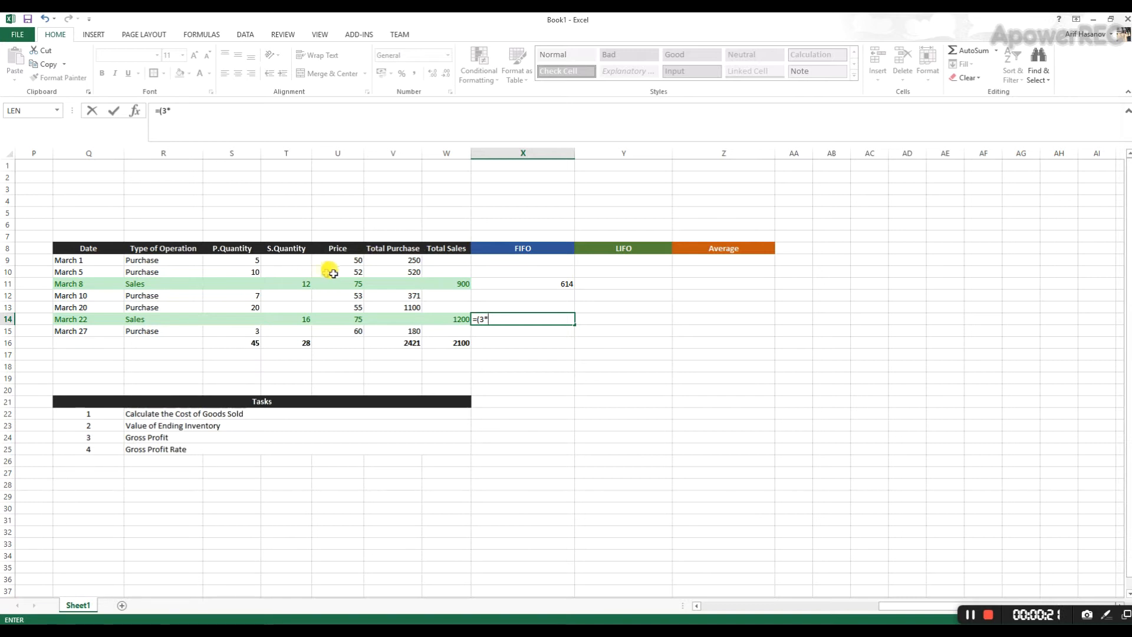
{"action": "type", "text": "52)+("}
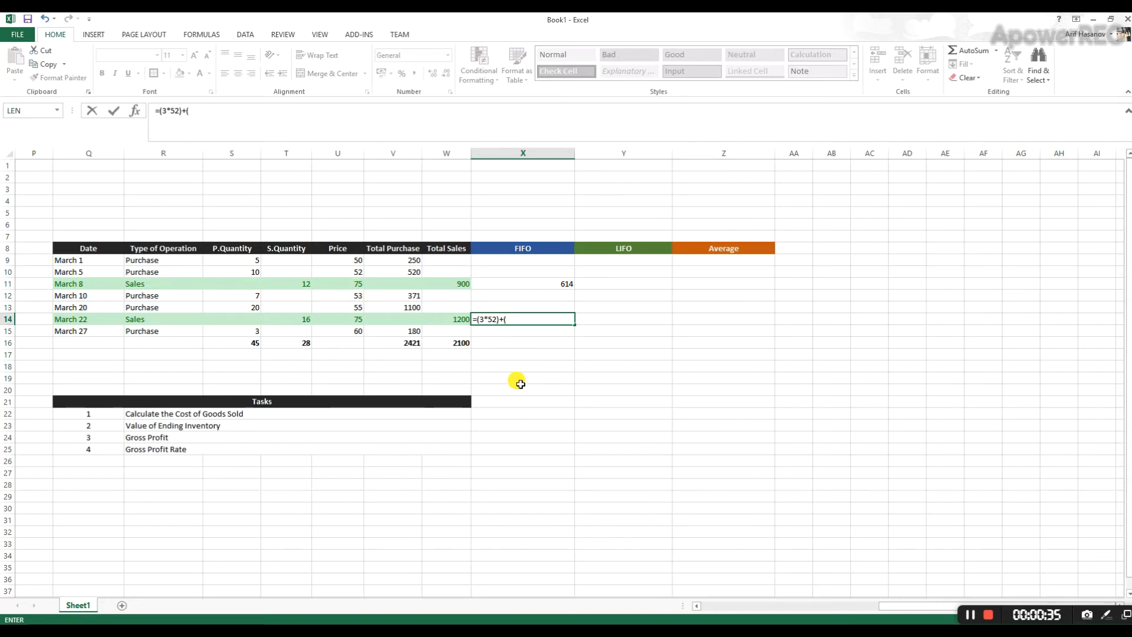
{"action": "type", "text": "52)"}
{"action": "type", "text": "+(6*55"}
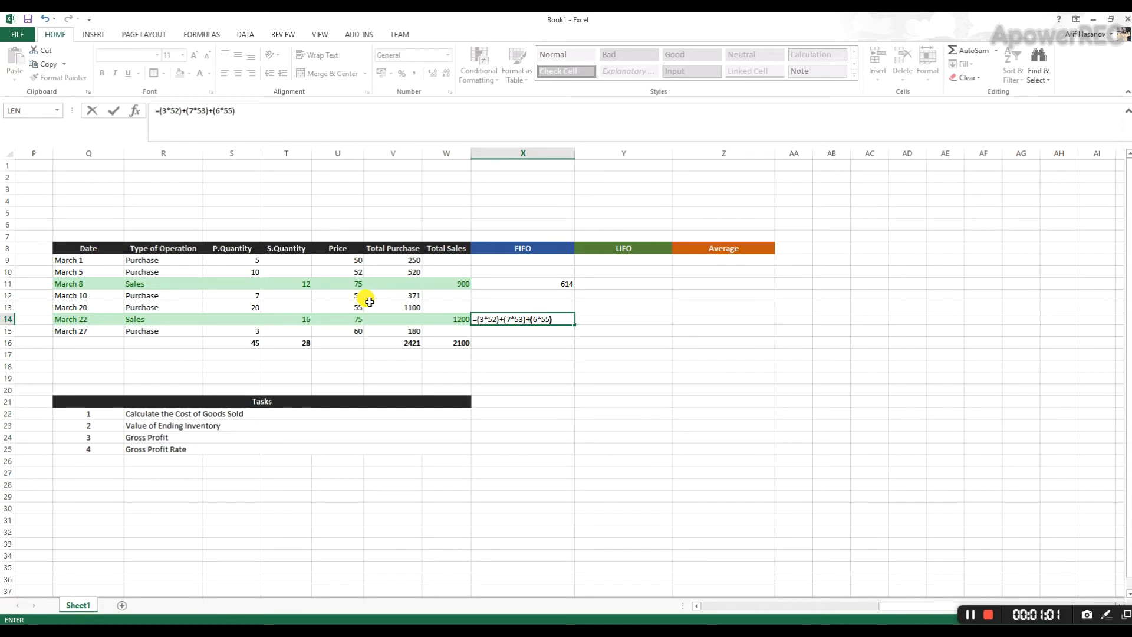
{"action": "key", "text": "Return"}
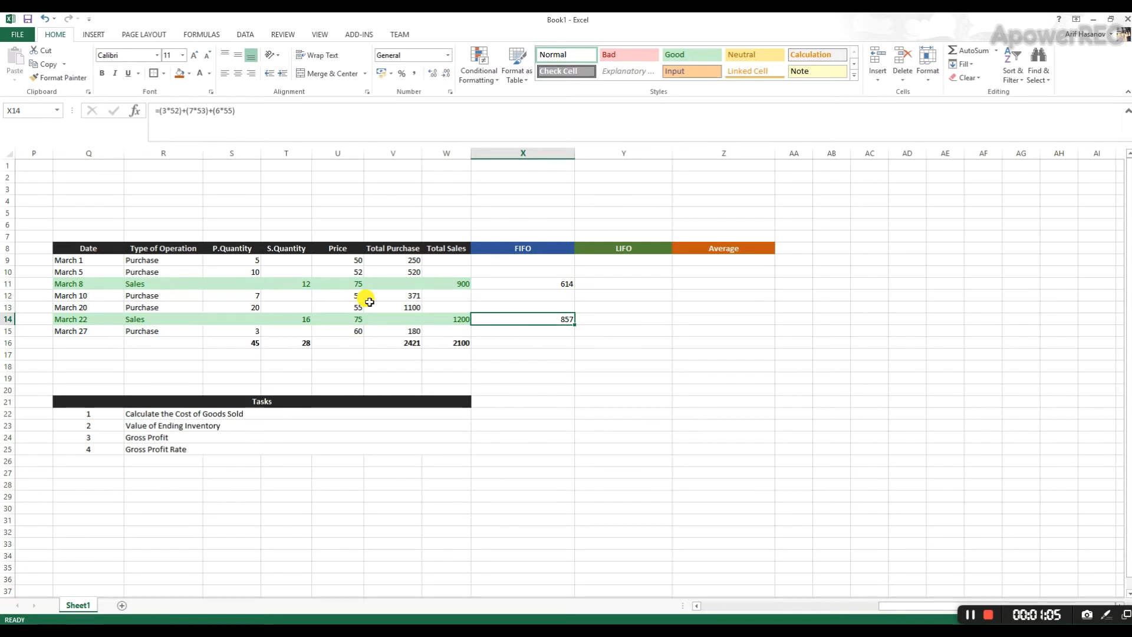
- Total the FIFO cost of goods sold in X16 with =SUM(X9:X15)
{"action": "left_click", "coordinate": [531, 342]}
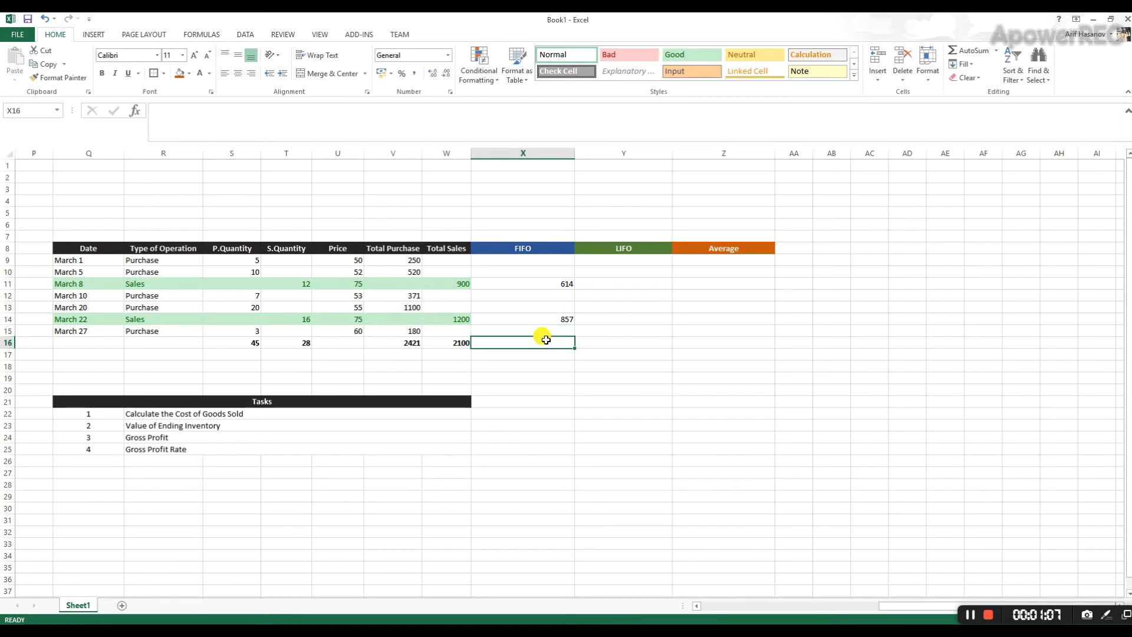
{"action": "left_click", "coordinate": [968, 50]}
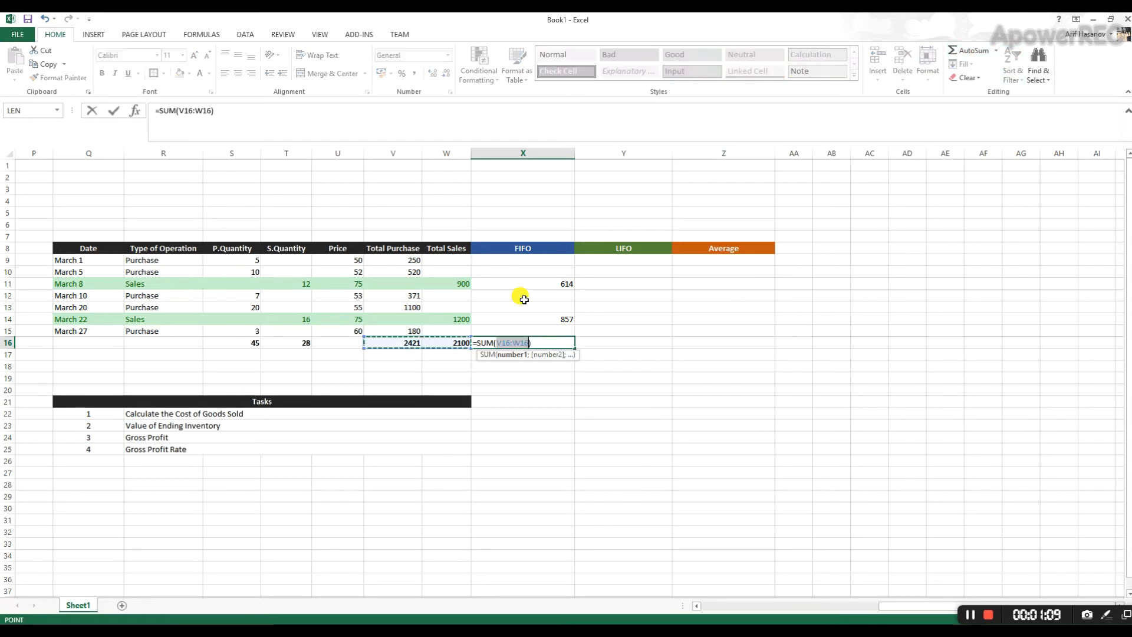
{"action": "left_click_drag", "start_coordinate": [530, 262], "coordinate": [518, 320]}
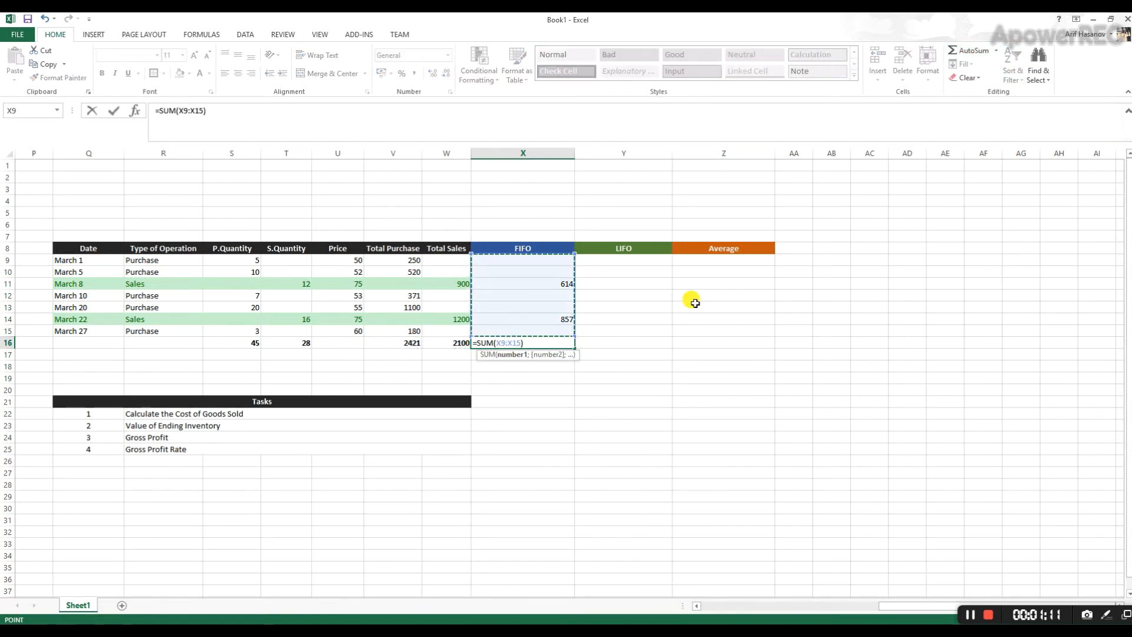
{"action": "key", "text": "Return"}
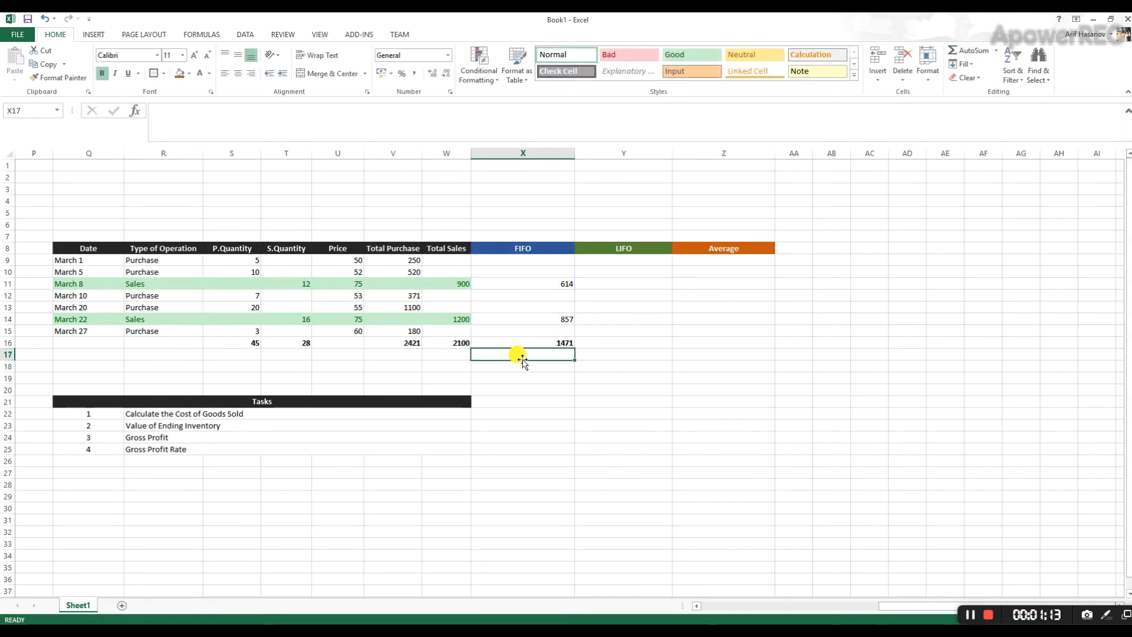
{"action": "left_click", "coordinate": [554, 342]}
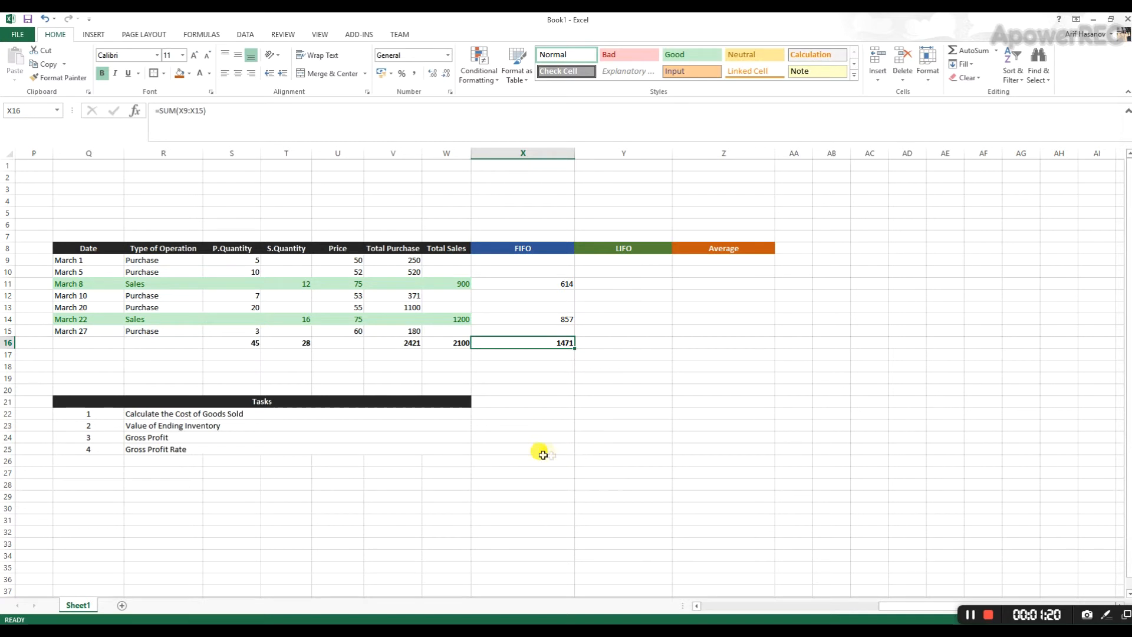
- Enter the note COGS by FIFO Method" 1471 in X25 and widen column X to fit it
{"action": "left_click", "coordinate": [563, 471]}
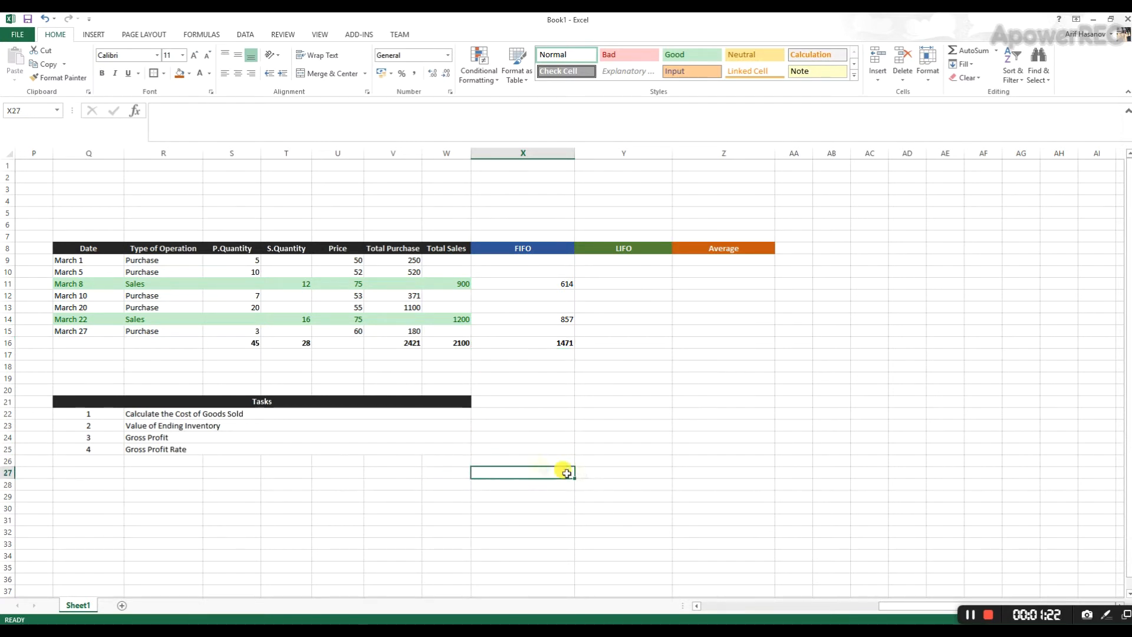
{"action": "left_click", "coordinate": [537, 449]}
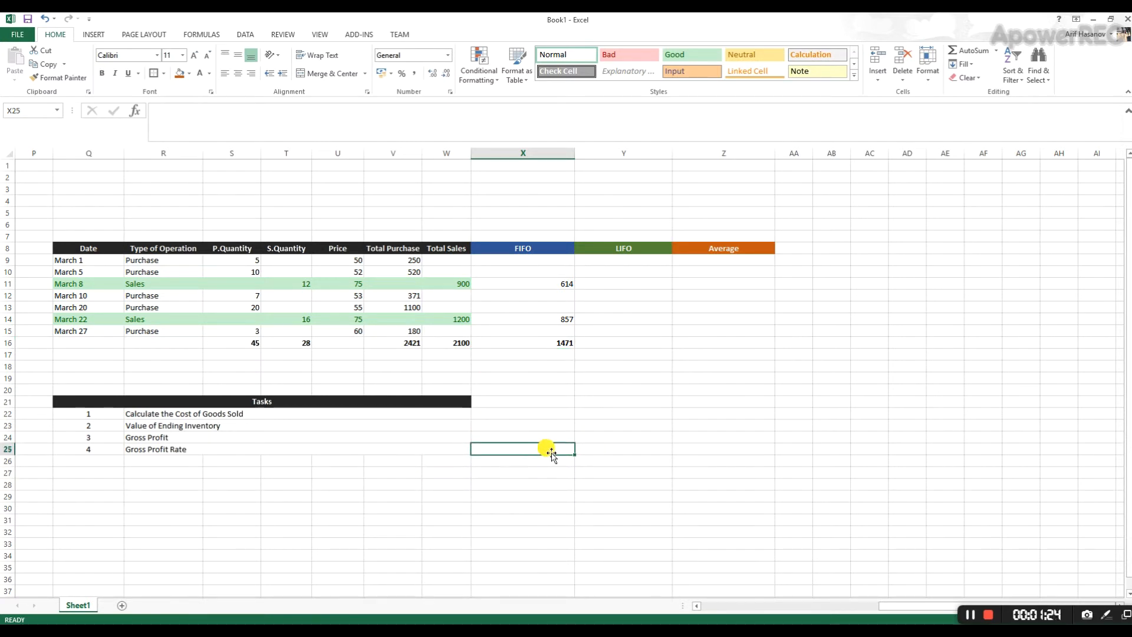
{"action": "type", "text": "COGS by FIFO Method\" 1471"}
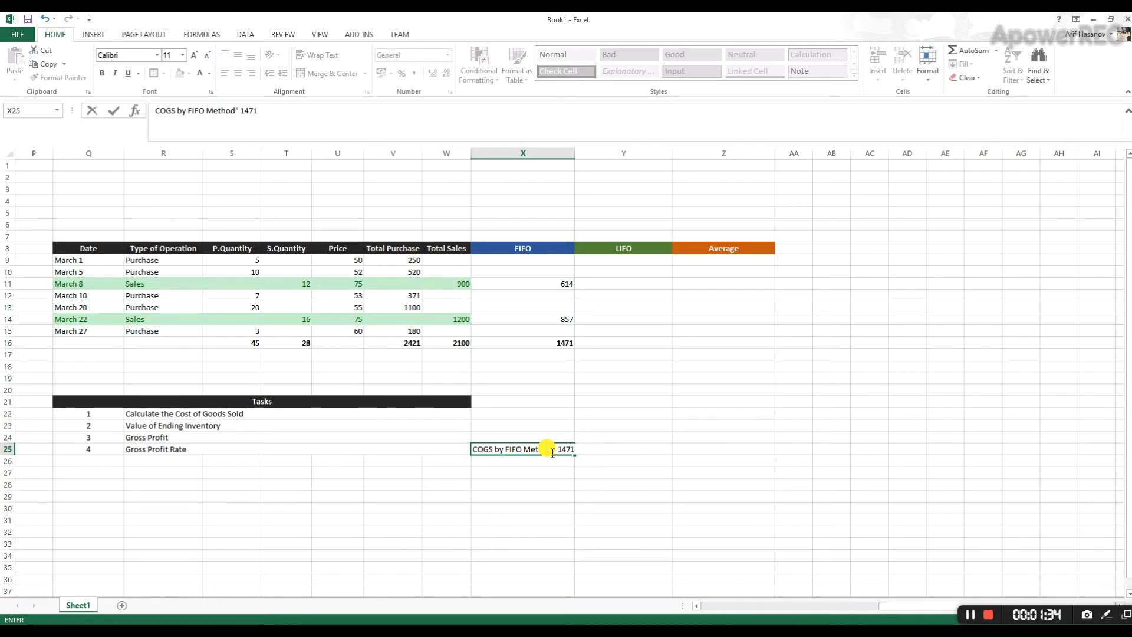
{"action": "key", "text": "Return"}
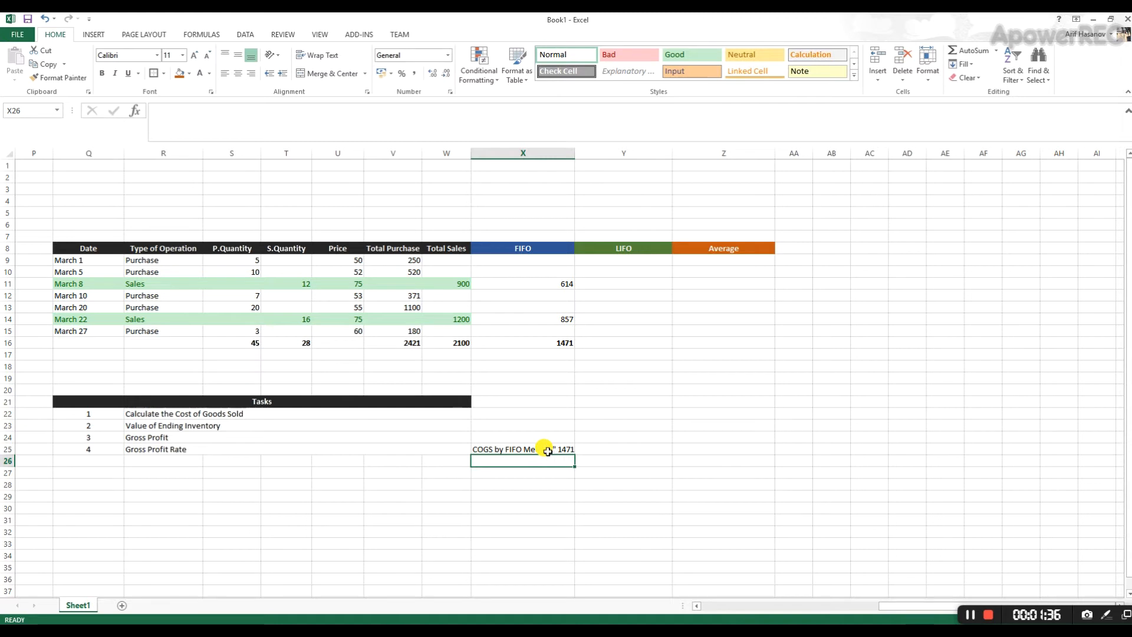
{"action": "left_click", "coordinate": [547, 451]}
{"action": "left_click_drag", "start_coordinate": [575, 154], "coordinate": [590, 155]}
{"action": "left_click", "coordinate": [633, 446]}
{"action": "left_click", "coordinate": [534, 342]}
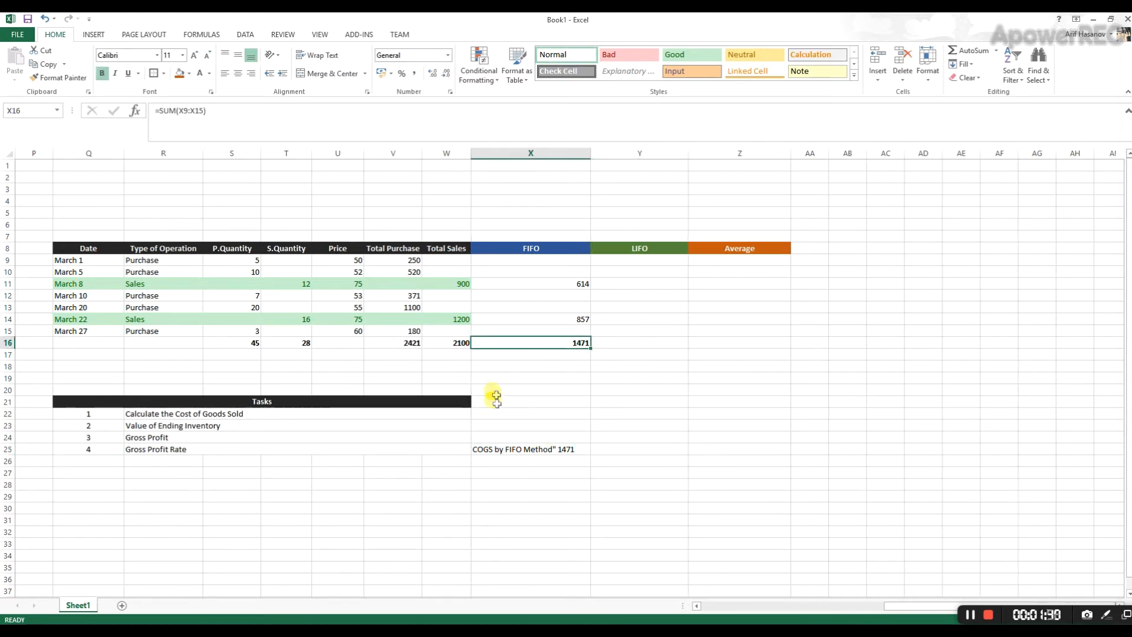
- Enter the label "Gross Profit by FIFO:" in X26, directly below the COGS note
{"action": "left_click", "coordinate": [542, 449]}
{"action": "key", "text": "Return"}
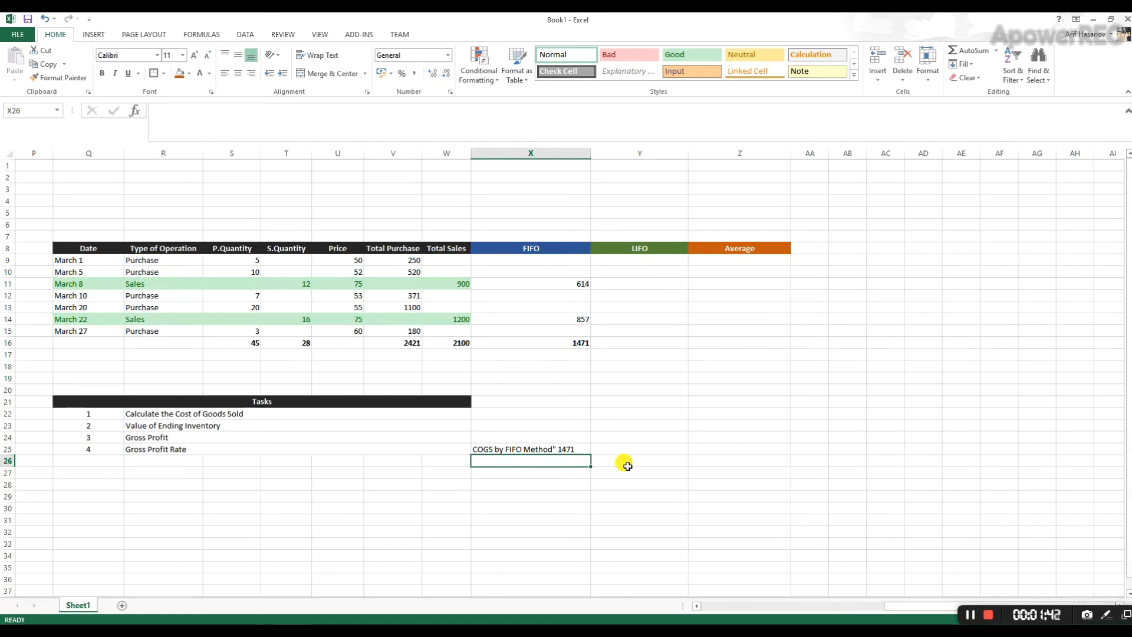
{"action": "type", "text": "Prof"}
{"action": "key", "text": "BackSpace"}
{"action": "key", "text": "BackSpace"}
{"action": "key", "text": "BackSpace"}
{"action": "key", "text": "BackSpace"}
{"action": "key", "text": "BackSpace"}
{"action": "type", "text": "Gross Profit"}
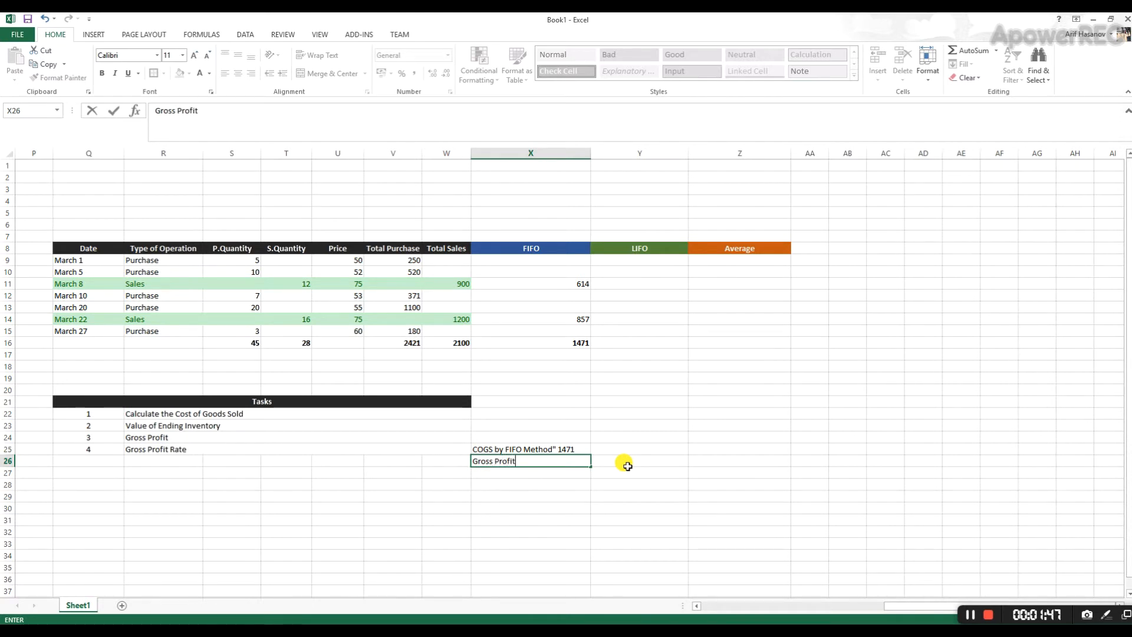
{"action": "type", "text": " by FIFO:"}
{"action": "key", "text": "Return"}
{"action": "key", "text": "Up"}
{"action": "key", "text": "F2"}
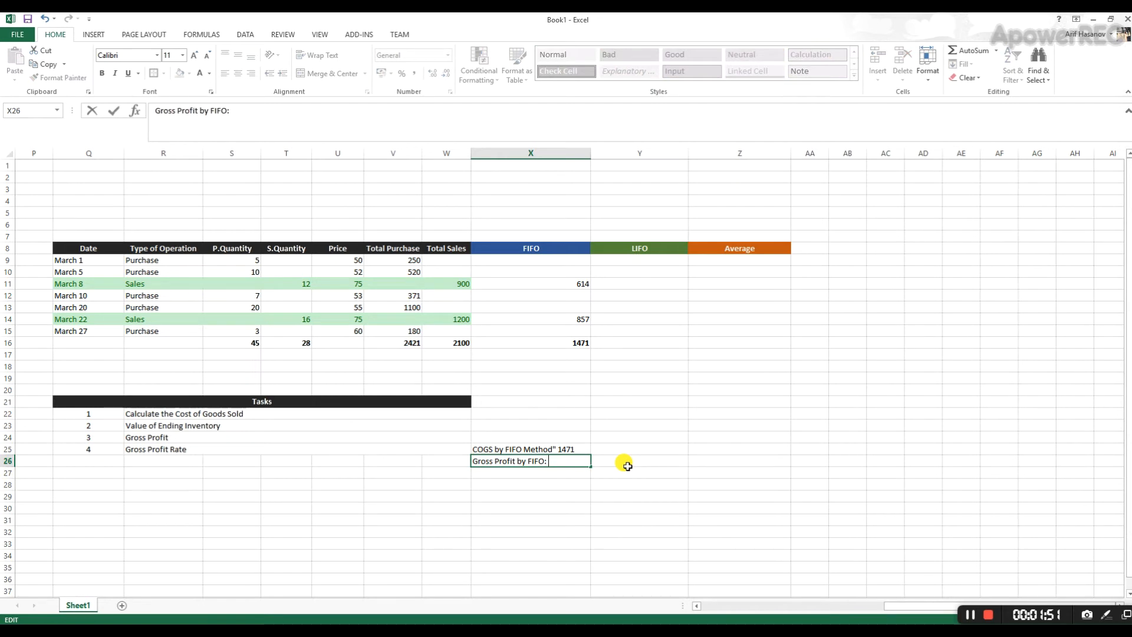
{"action": "left_click", "coordinate": [633, 440]}
- Calculate the FIFO gross profit in X18 by subtracting the FIFO cost total in X16 from the total sales in W16
{"action": "left_click", "coordinate": [541, 351]}
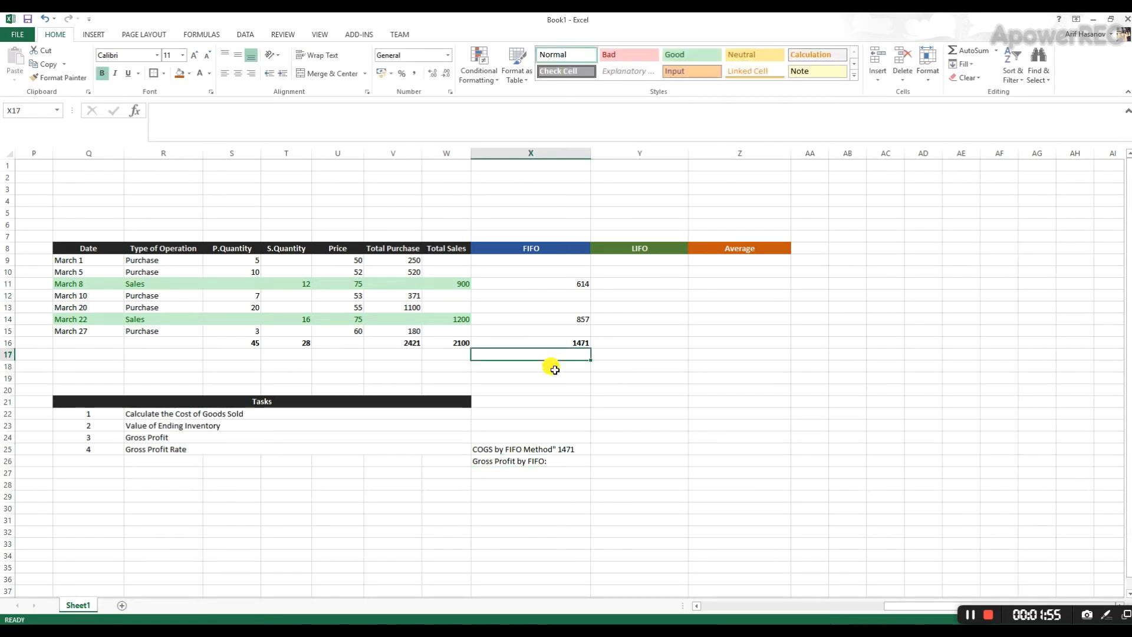
{"action": "left_click_drag", "start_coordinate": [448, 259], "coordinate": [457, 344]}
{"action": "left_click", "coordinate": [458, 344]}
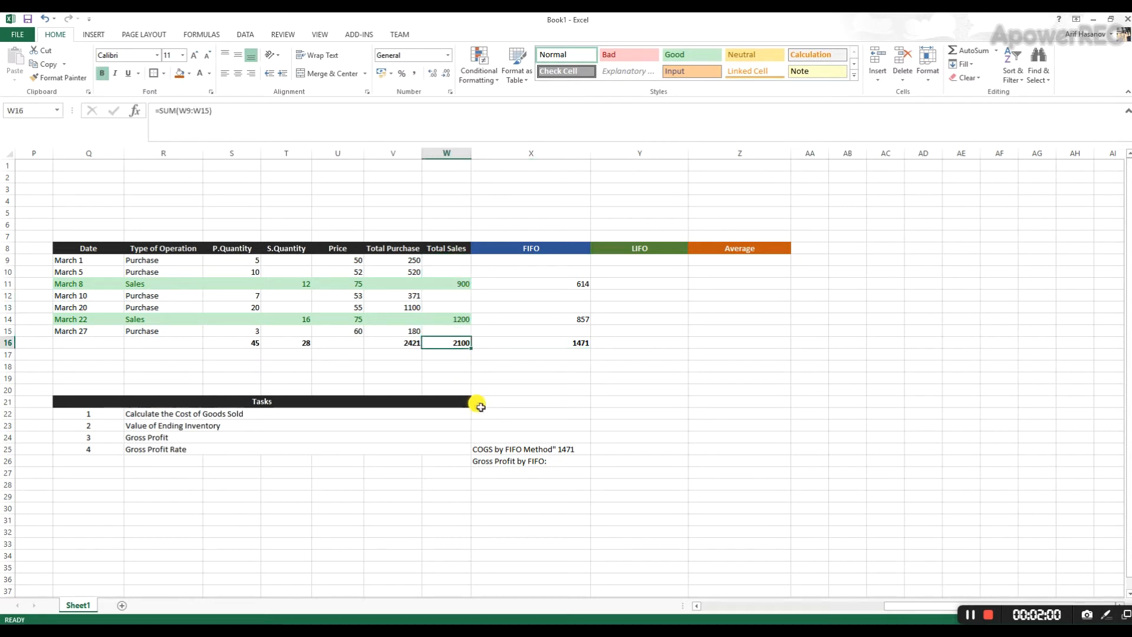
{"action": "left_click", "coordinate": [551, 341]}
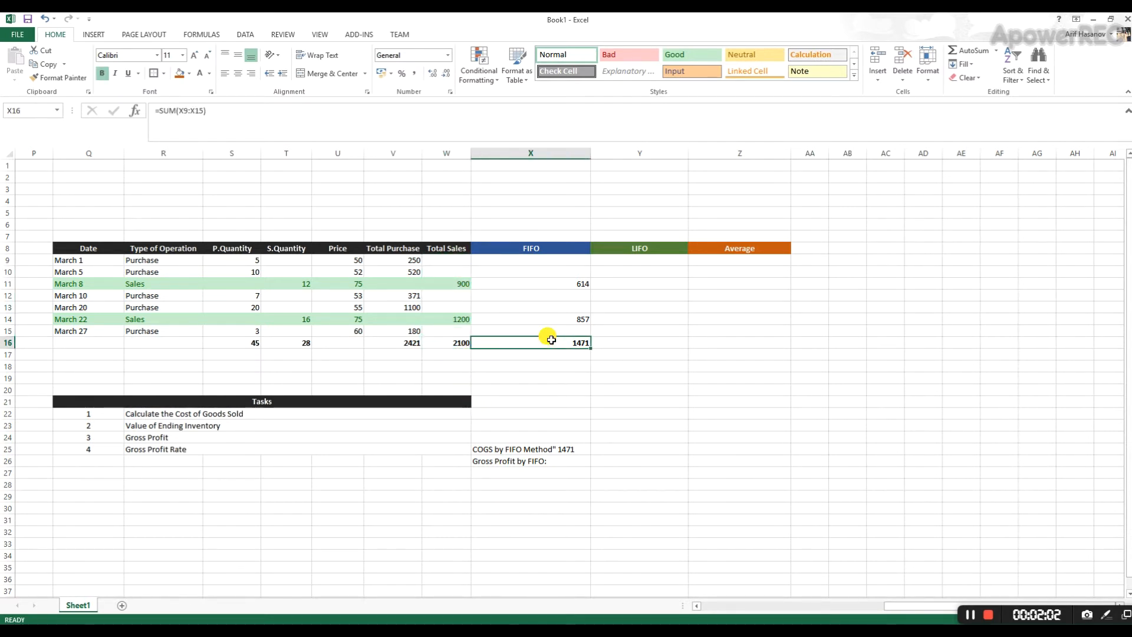
{"action": "left_click_drag", "start_coordinate": [462, 341], "coordinate": [530, 340]}
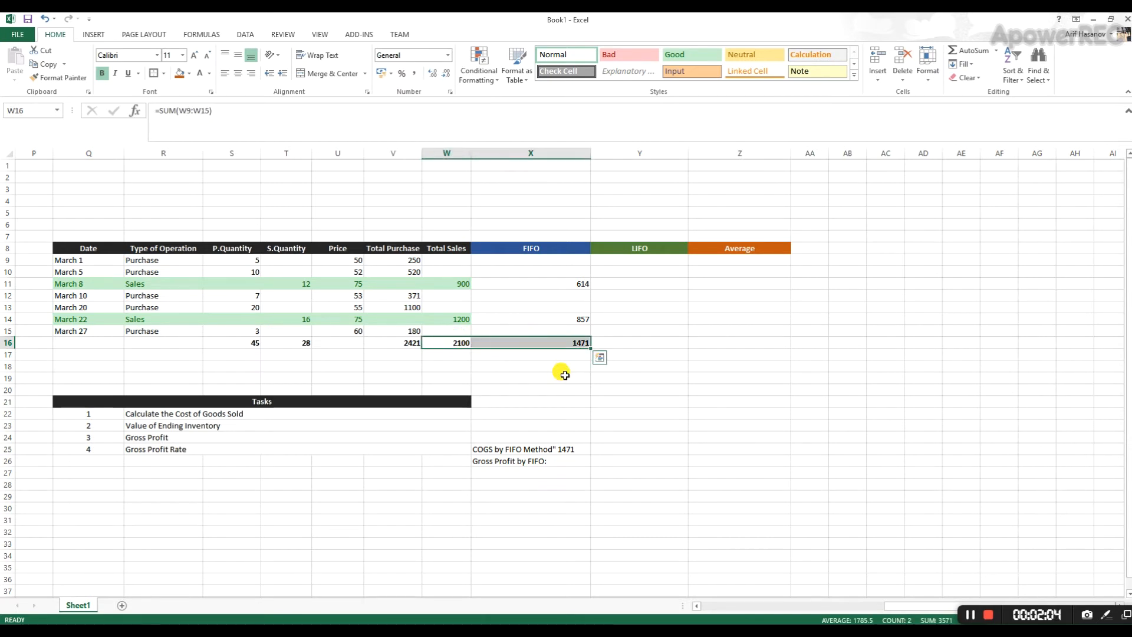
{"action": "left_click", "coordinate": [520, 365]}
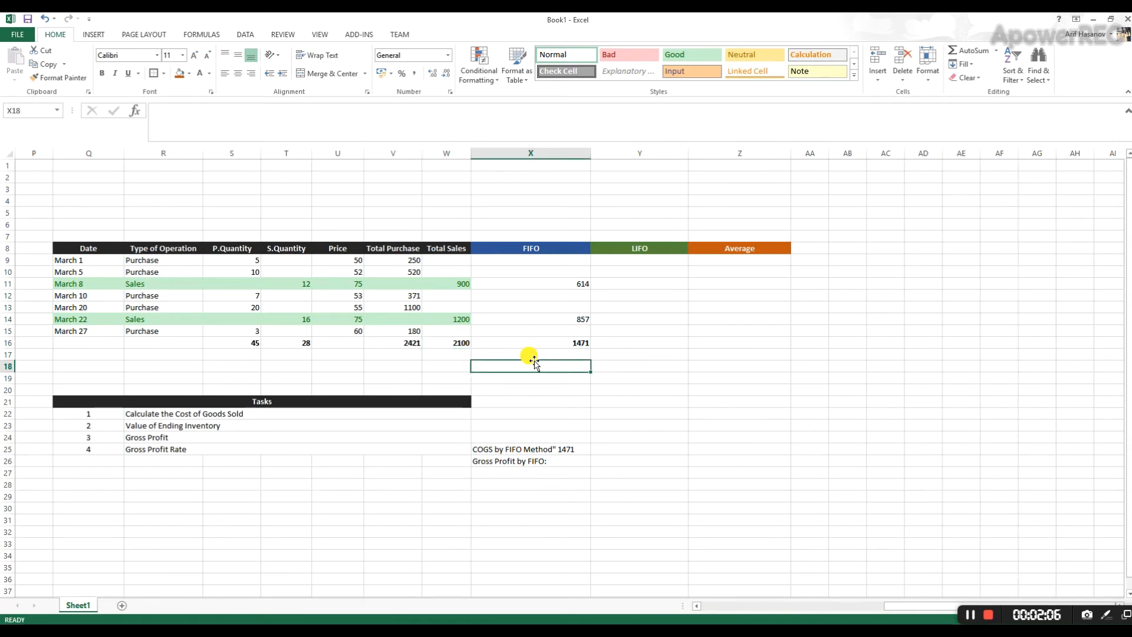
{"action": "type", "text": "="}
{"action": "left_click", "coordinate": [462, 341]}
{"action": "type", "text": "-"}
{"action": "left_click", "coordinate": [560, 342]}
{"action": "key", "text": "Return"}
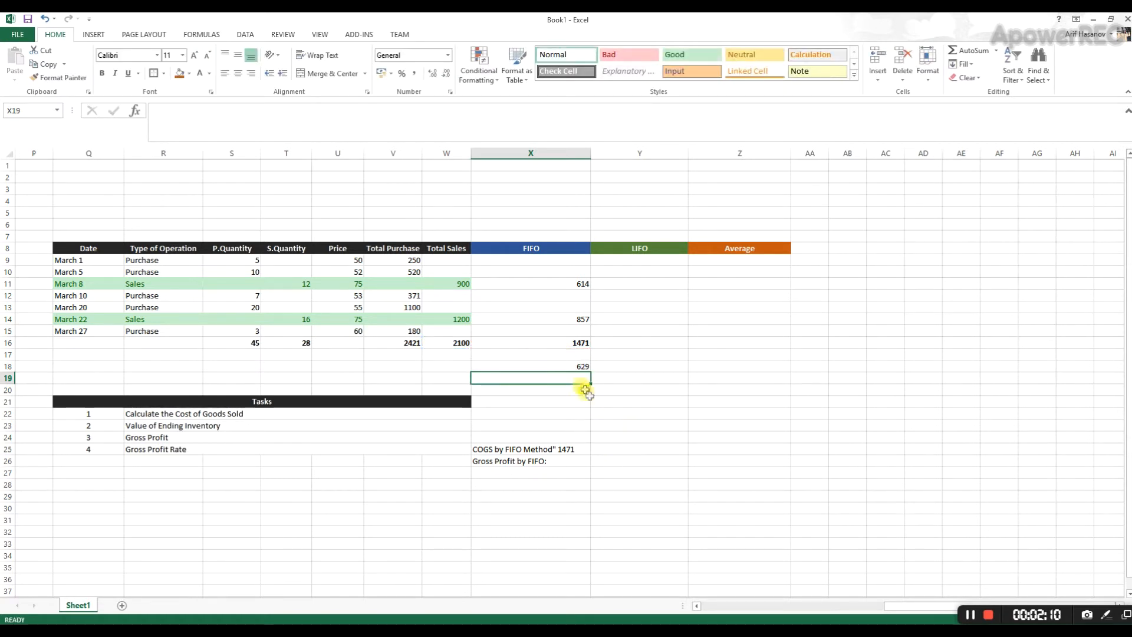
- Add the gross profit amount 629 to the end of the "Gross Profit by FIFO:" label in X26
{"action": "double_click", "coordinate": [563, 461]}
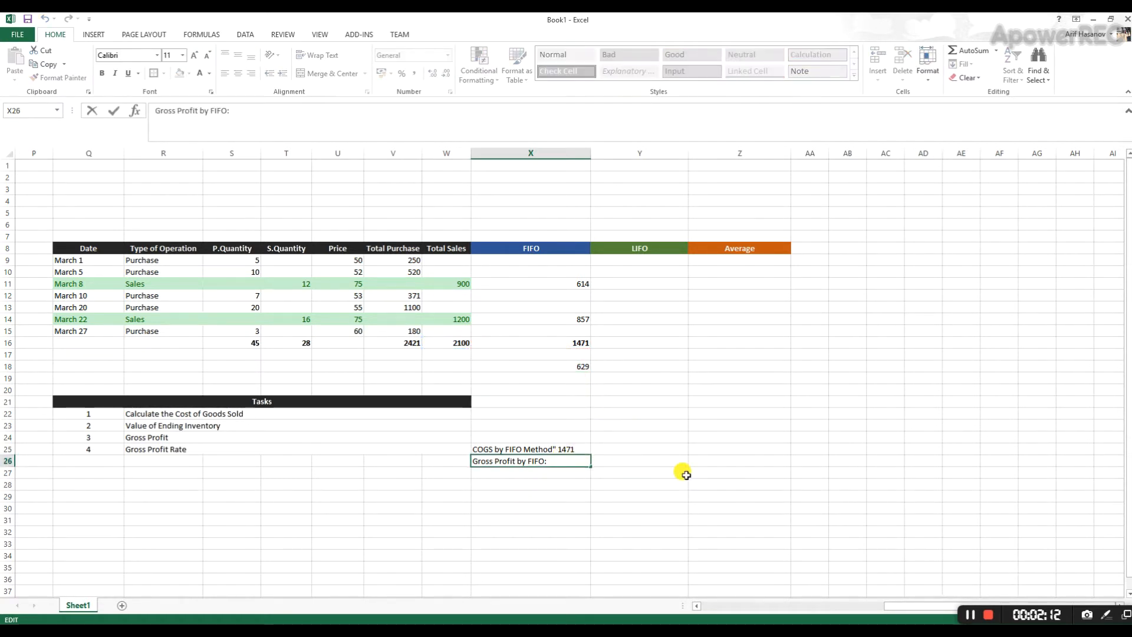
{"action": "type", "text": "629"}
{"action": "key", "text": "Return"}
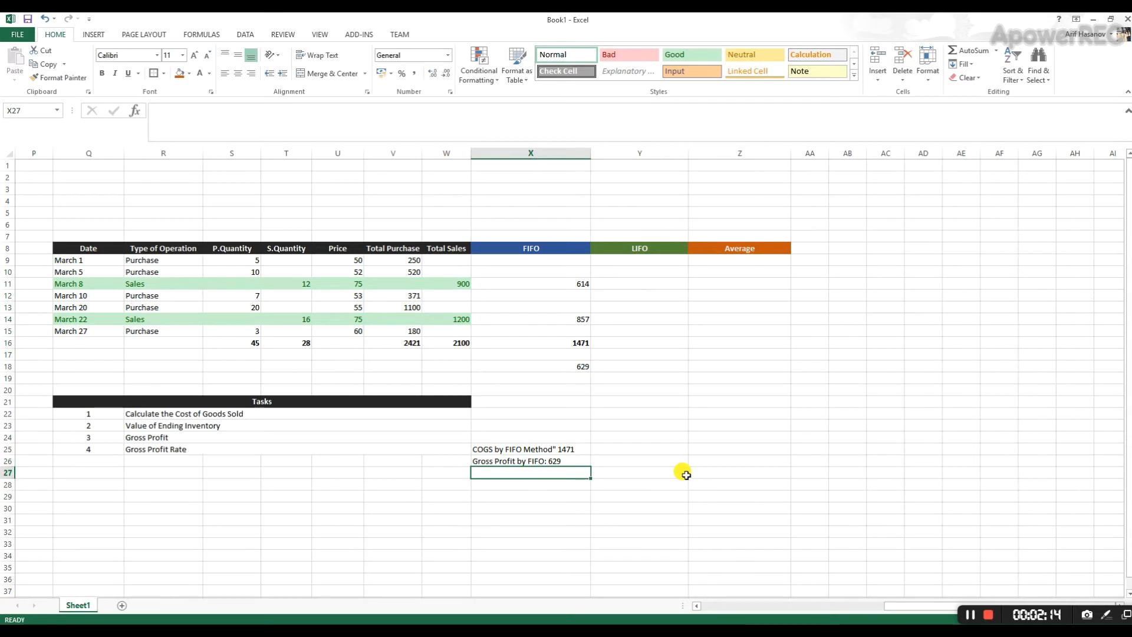
- Enter the label "Gross Profit Rate by FIFO:" in X27, directly below the gross profit note
{"action": "type", "text": "Gross Pro"}
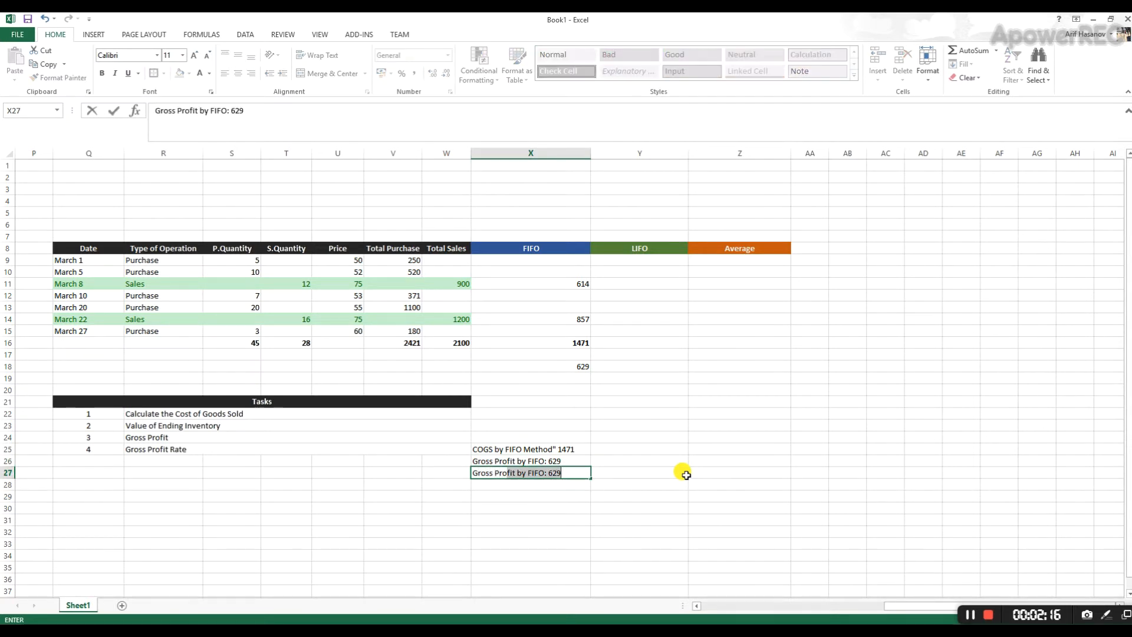
{"action": "type", "text": "fit Rate by FIFO"}
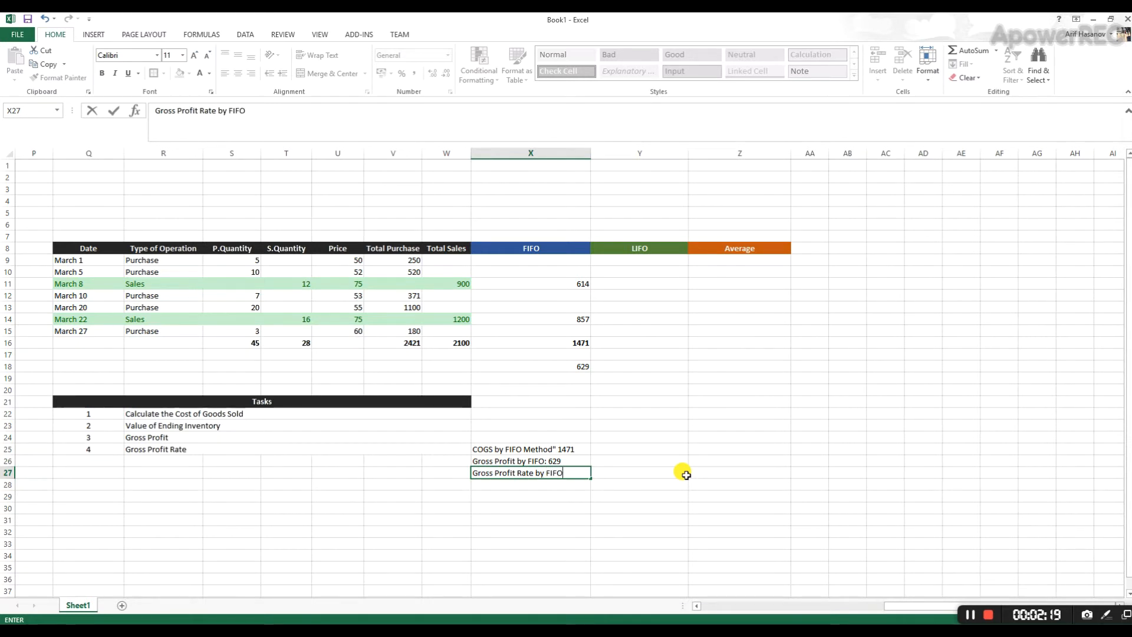
{"action": "type", "text": ":"}
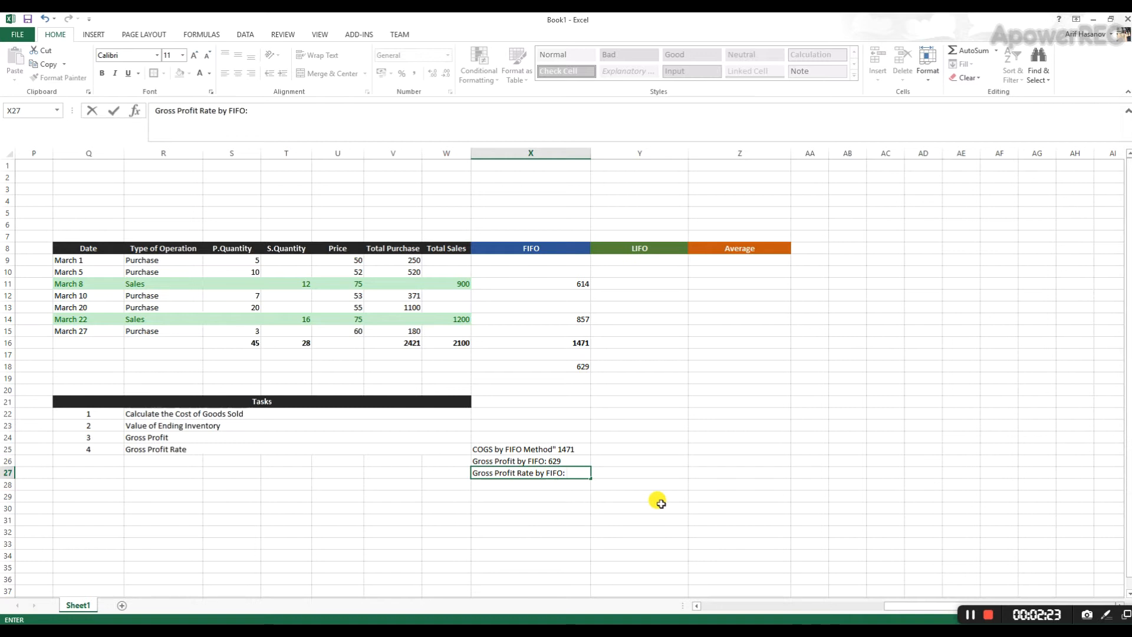
{"action": "left_click", "coordinate": [569, 413]}
- Calculate the FIFO gross profit rate in X19 by dividing the gross profit in X18 by the total sales in W16
{"action": "left_click", "coordinate": [561, 366]}
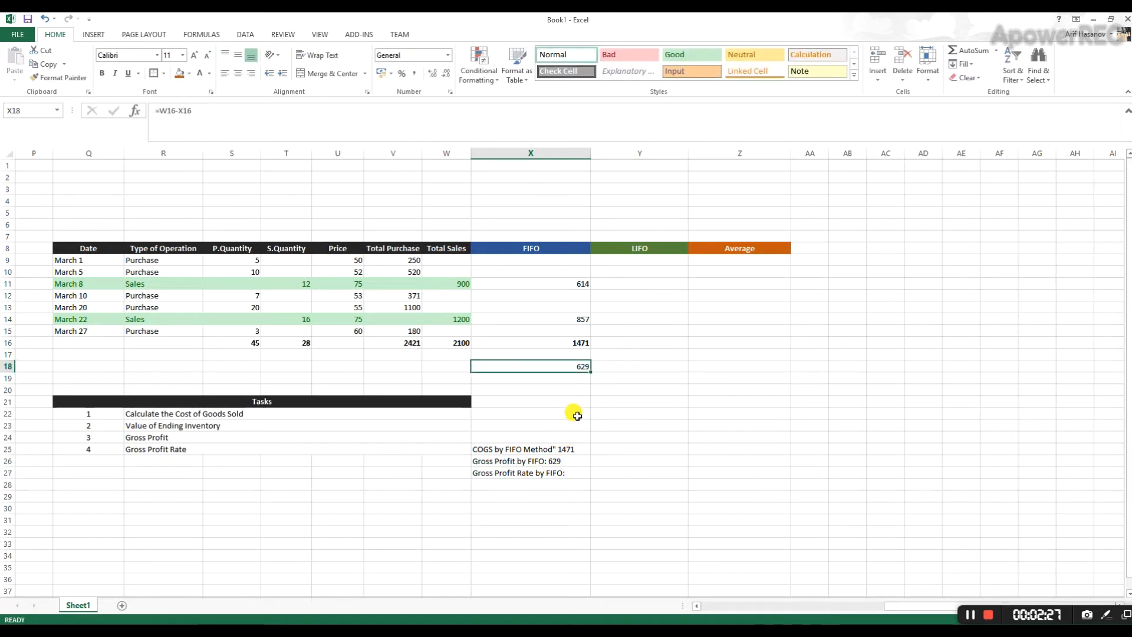
{"action": "left_click", "coordinate": [568, 378]}
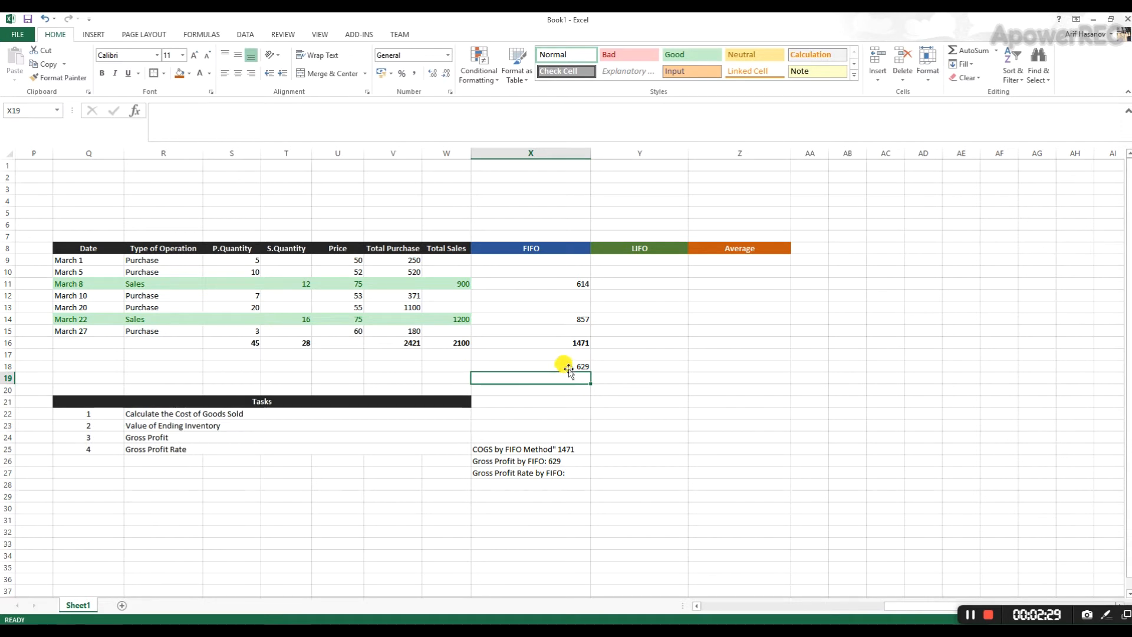
{"action": "type", "text": "="}
{"action": "left_click", "coordinate": [573, 364]}
{"action": "type", "text": "/"}
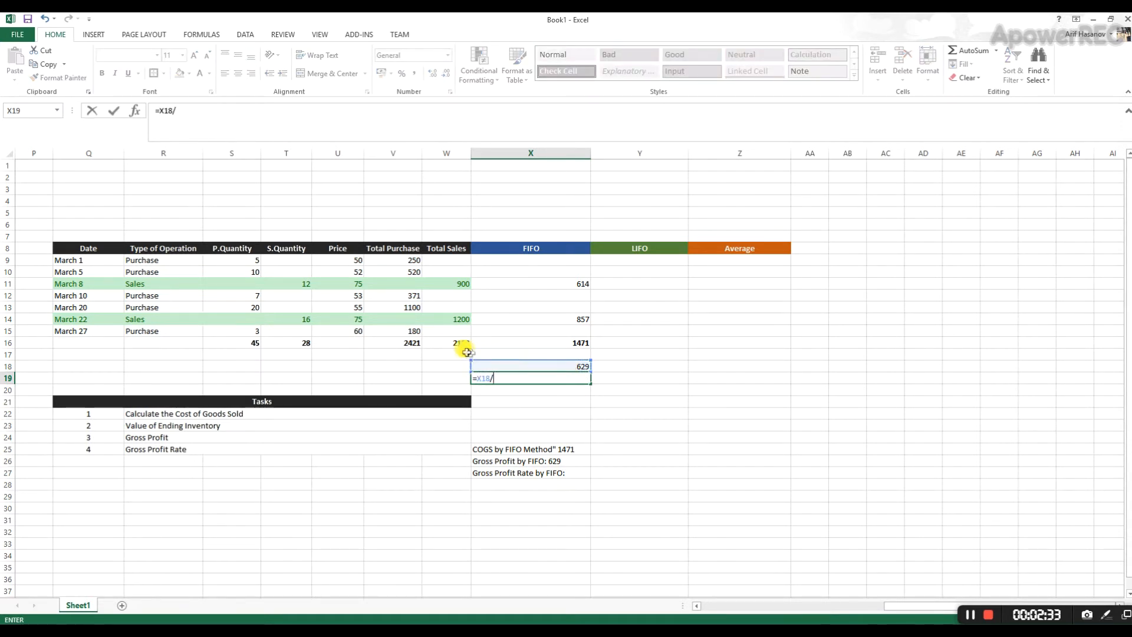
{"action": "left_click", "coordinate": [458, 341]}
{"action": "key", "text": "Return"}
- Reduce the gross profit rate in X19 to two decimal places
{"action": "left_click", "coordinate": [551, 376]}
{"action": "left_click", "coordinate": [449, 76]}
{"action": "left_click", "coordinate": [448, 76]}
{"action": "left_click", "coordinate": [449, 76]}
{"action": "left_click", "coordinate": [449, 76]}
{"action": "left_click", "coordinate": [450, 77]}
{"action": "left_click", "coordinate": [449, 76]}
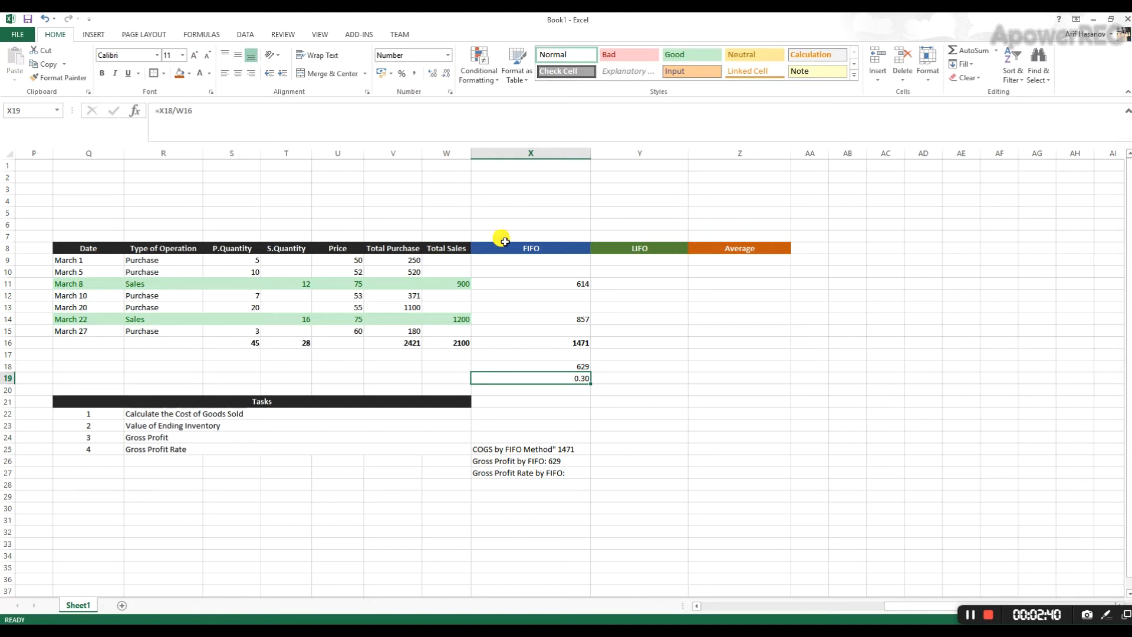
- Add the rate 0.30 to the end of the "Gross Profit Rate by FIFO:" label in X27
{"action": "double_click", "coordinate": [577, 472]}
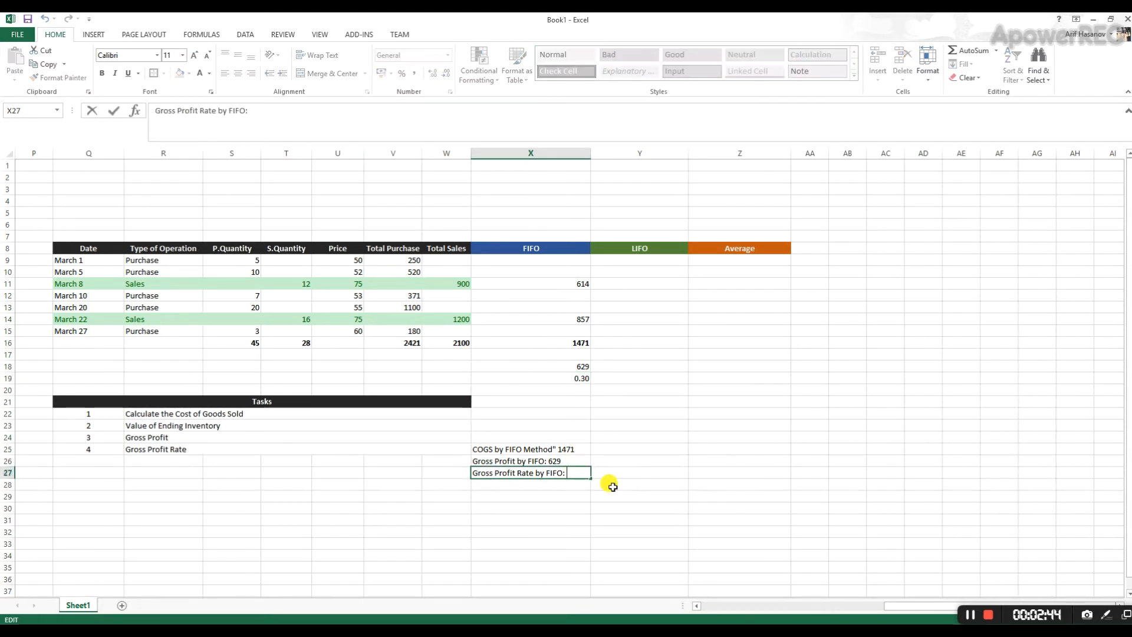
{"action": "type", "text": "0.30"}
{"action": "key", "text": "Return"}
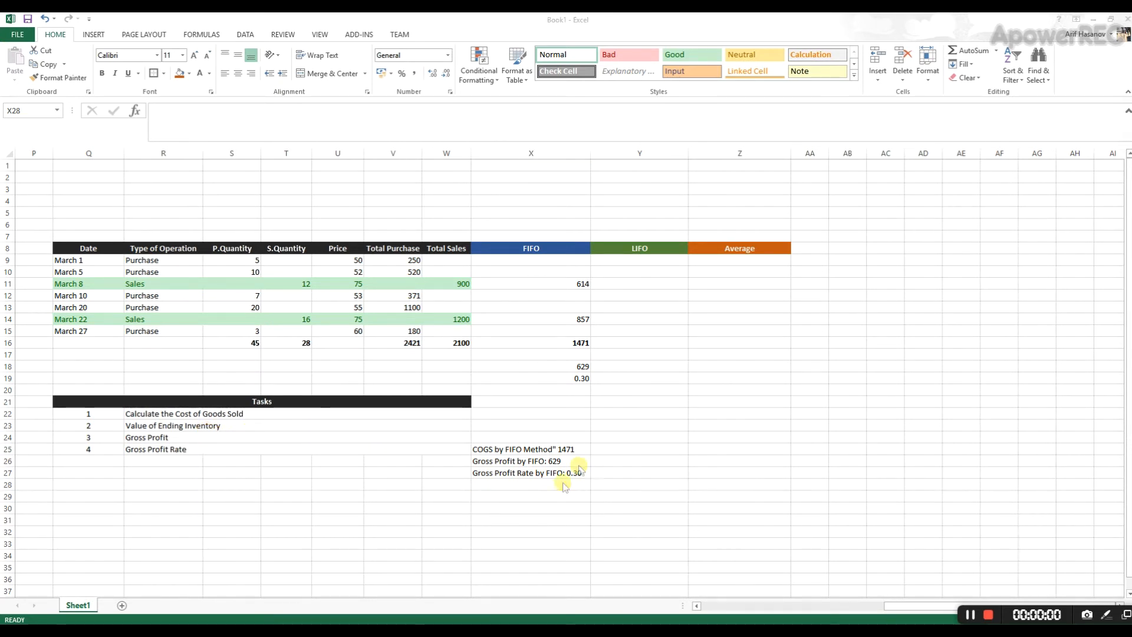
- Enter the label "Value of Ending Inventory by FIFO:" in X28
{"action": "left_click", "coordinate": [558, 481]}
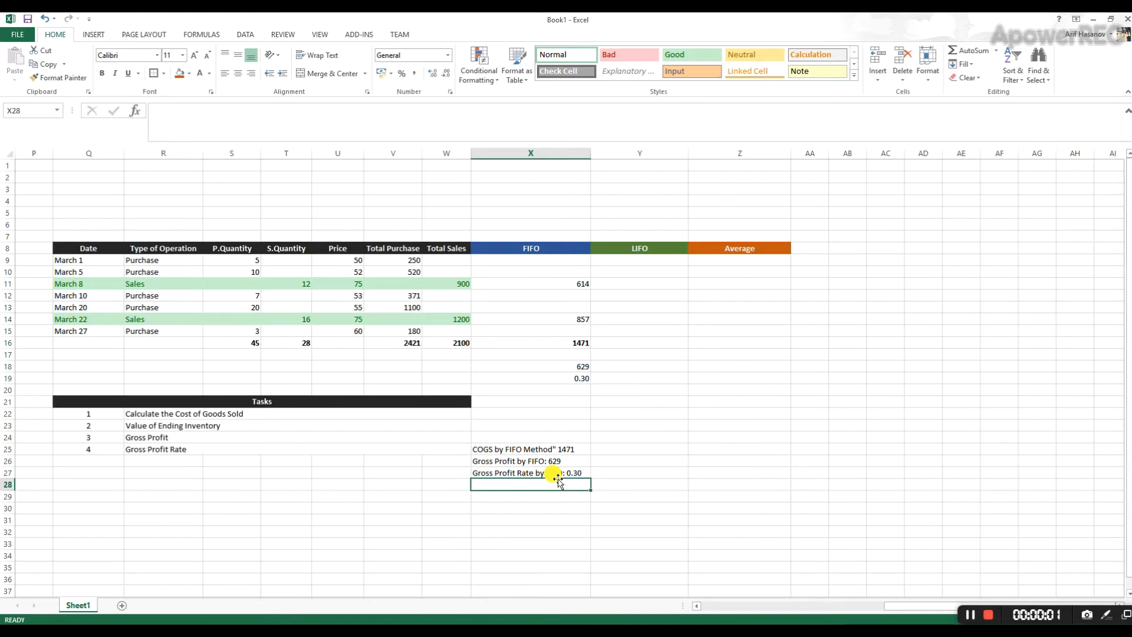
{"action": "type", "text": "Va"}
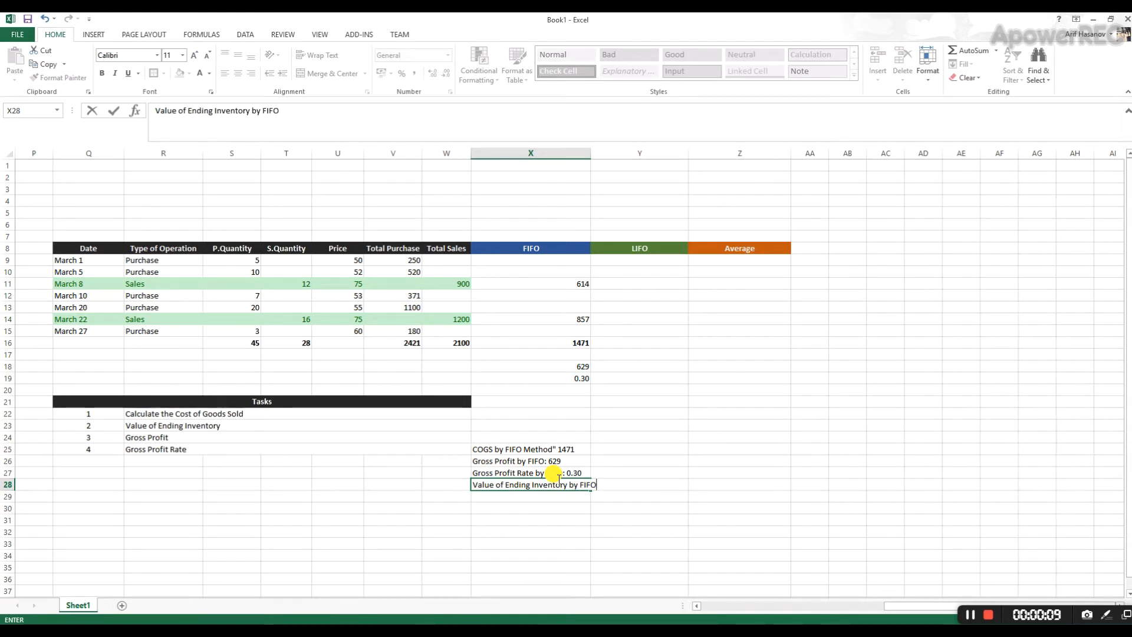
{"action": "type", "text": ":"}
{"action": "key", "text": "Return"}
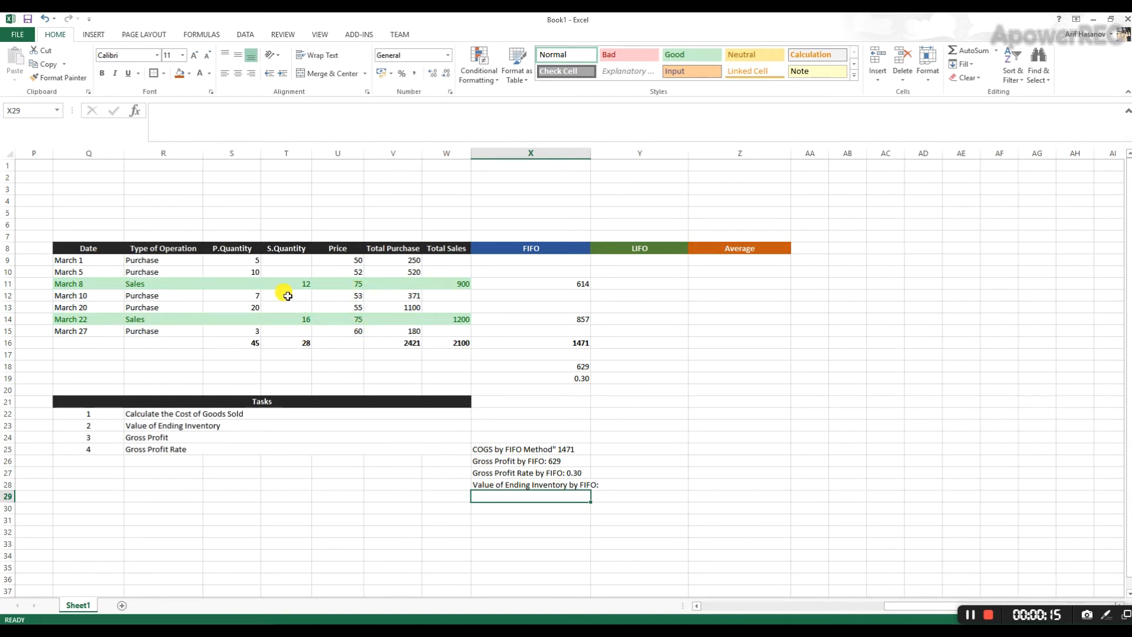
- Check the unsold purchase quantities and prices, calculate the FIFO ending inventory in X20 as =(14*55)+(3*60), and display it without decimals
{"action": "left_click_drag", "start_coordinate": [248, 259], "coordinate": [263, 293]}
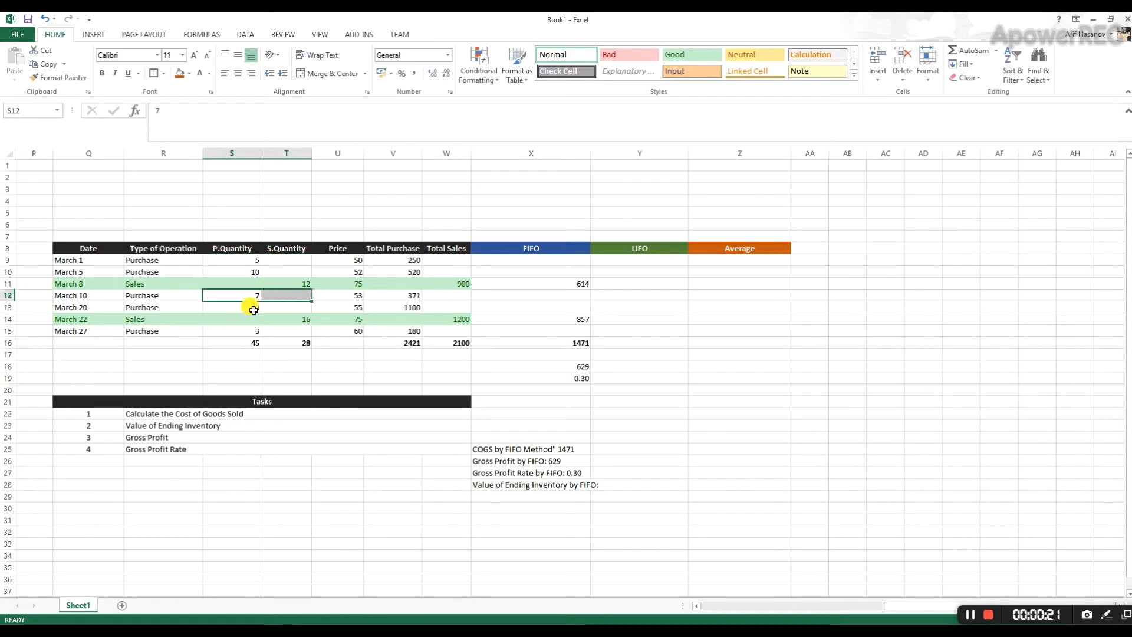
{"action": "double_click", "coordinate": [510, 319]}
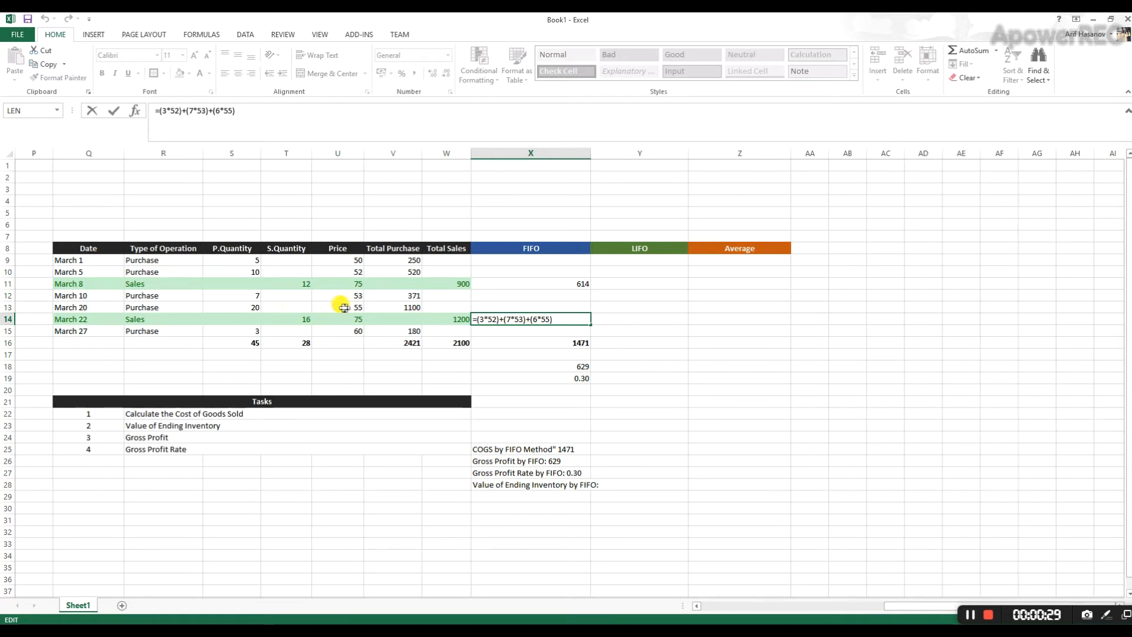
{"action": "left_click", "coordinate": [251, 309]}
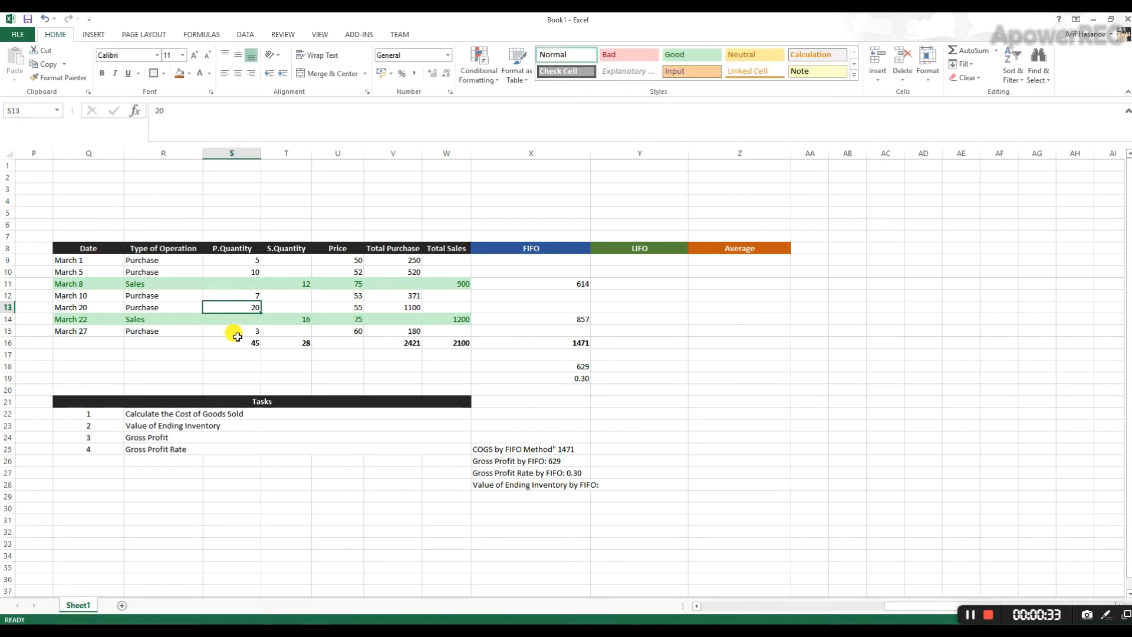
{"action": "left_click", "coordinate": [245, 330]}
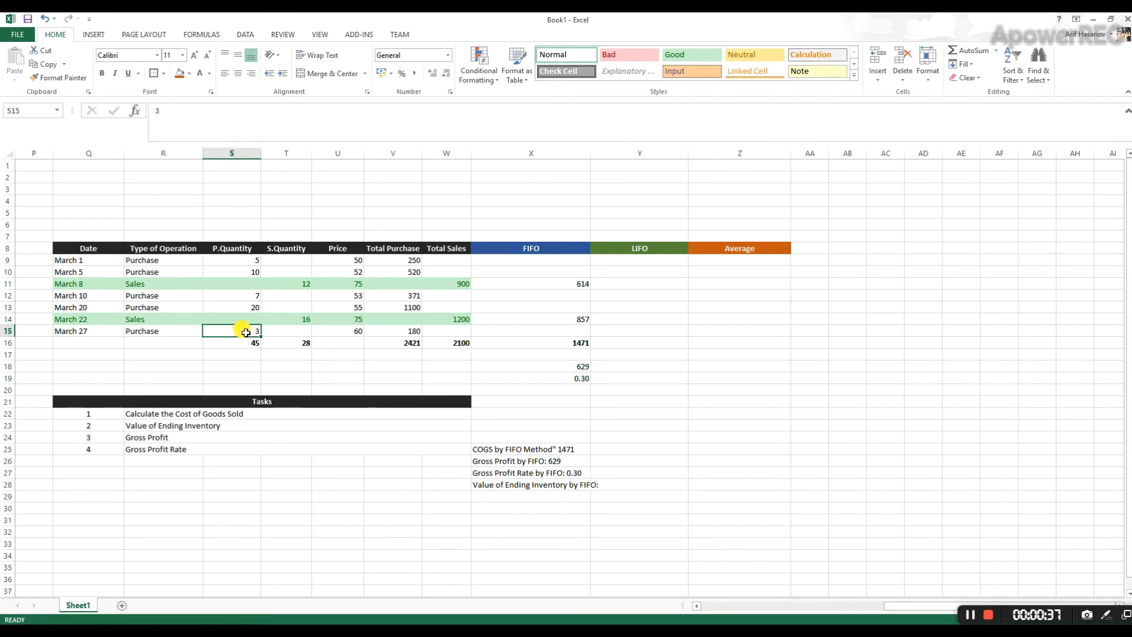
{"action": "left_click", "coordinate": [333, 331]}
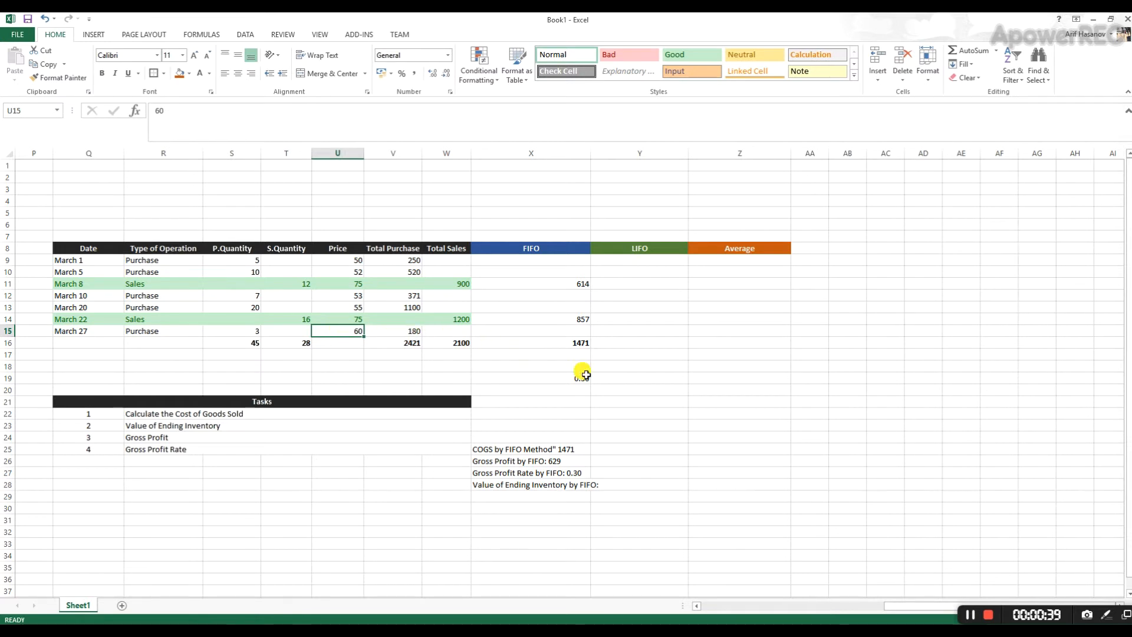
{"action": "left_click", "coordinate": [545, 390]}
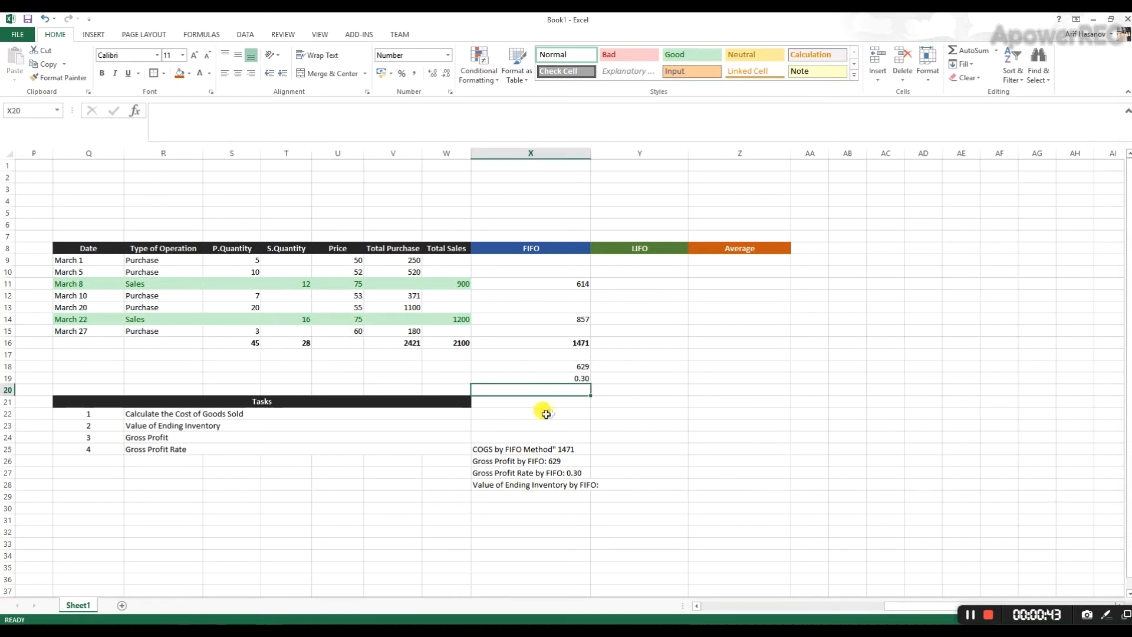
{"action": "type", "text": "="}
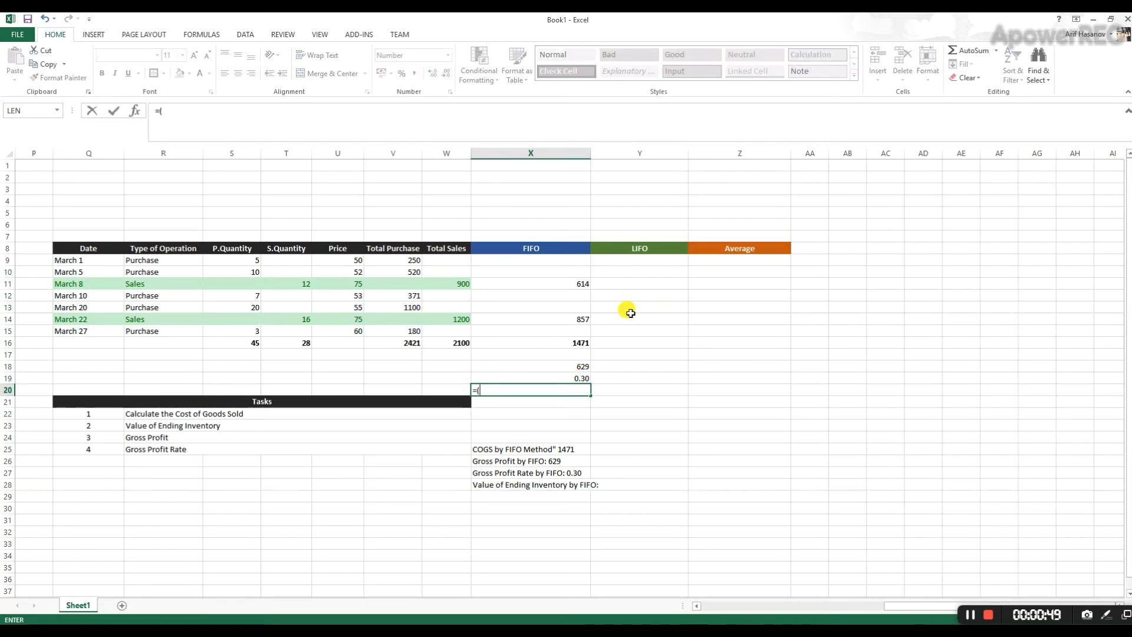
{"action": "type", "text": "(14*55)+(3*"}
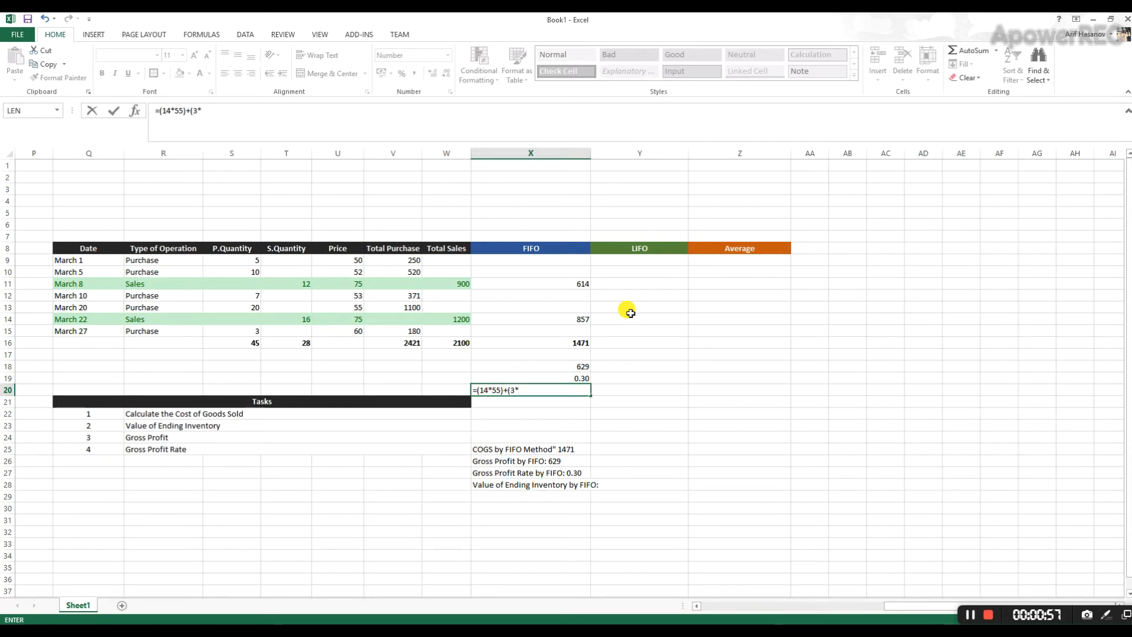
{"action": "key", "text": "Return"}
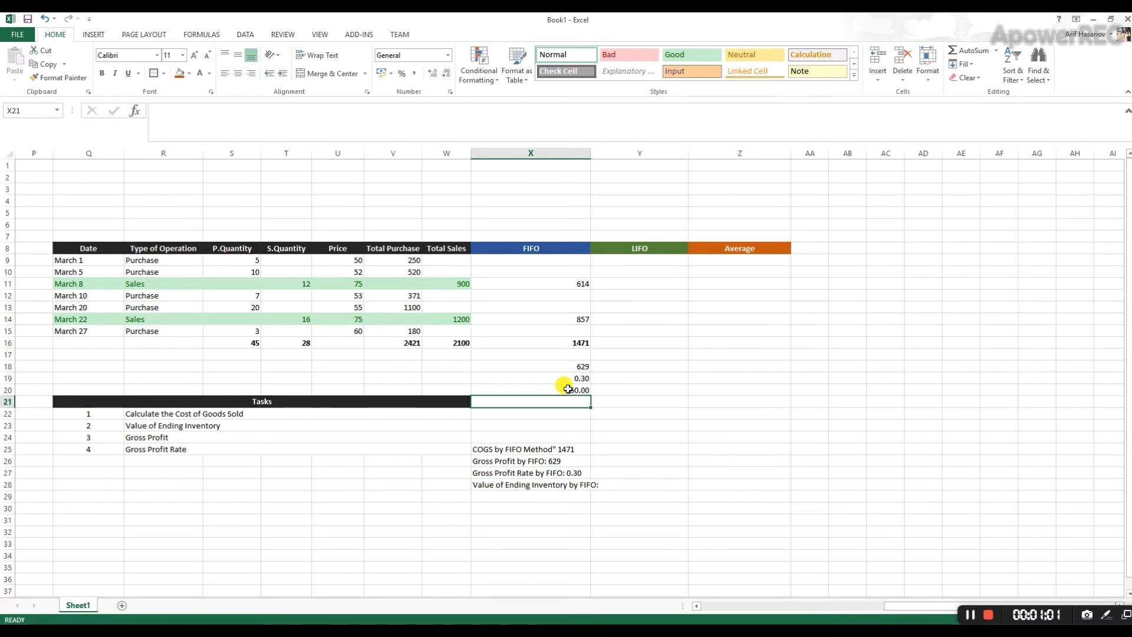
{"action": "left_click", "coordinate": [562, 390]}
{"action": "left_click", "coordinate": [448, 74]}
{"action": "left_click", "coordinate": [448, 73]}
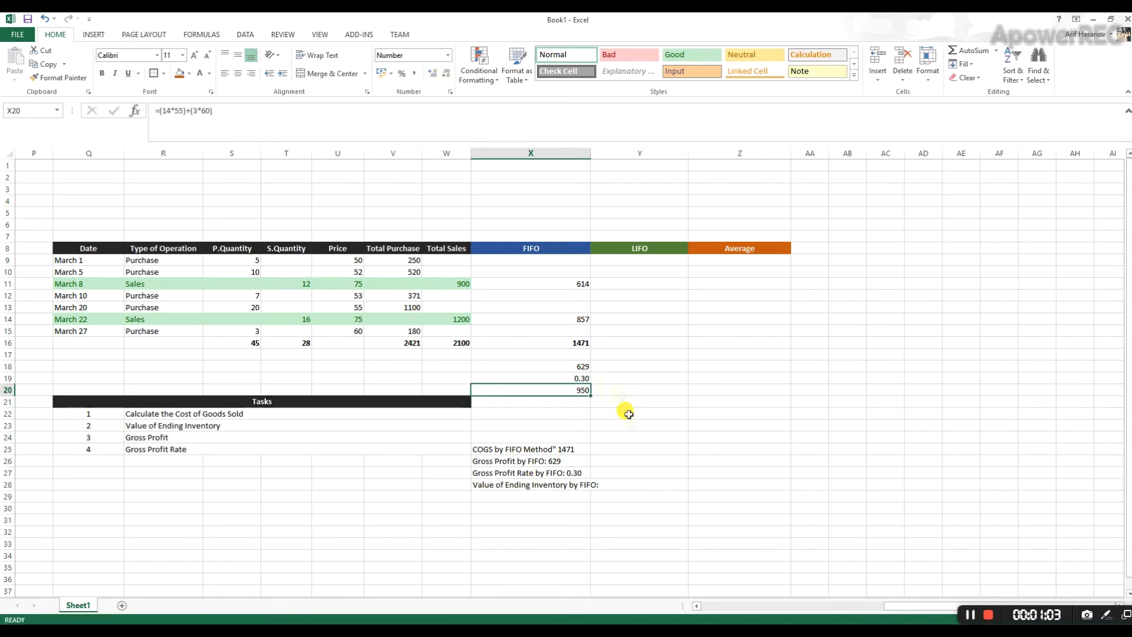
- Add 950 to the end of the ending inventory label in X28 and widen column X to fit it
{"action": "left_click", "coordinate": [589, 487]}
{"action": "key", "text": "F2"}
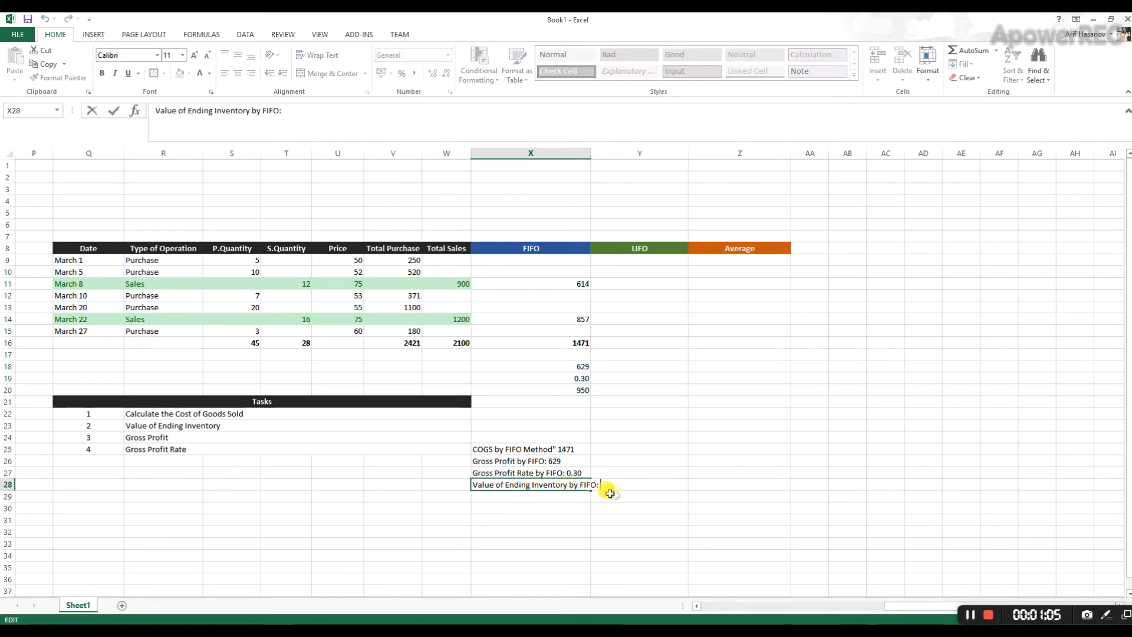
{"action": "key", "text": "Return"}
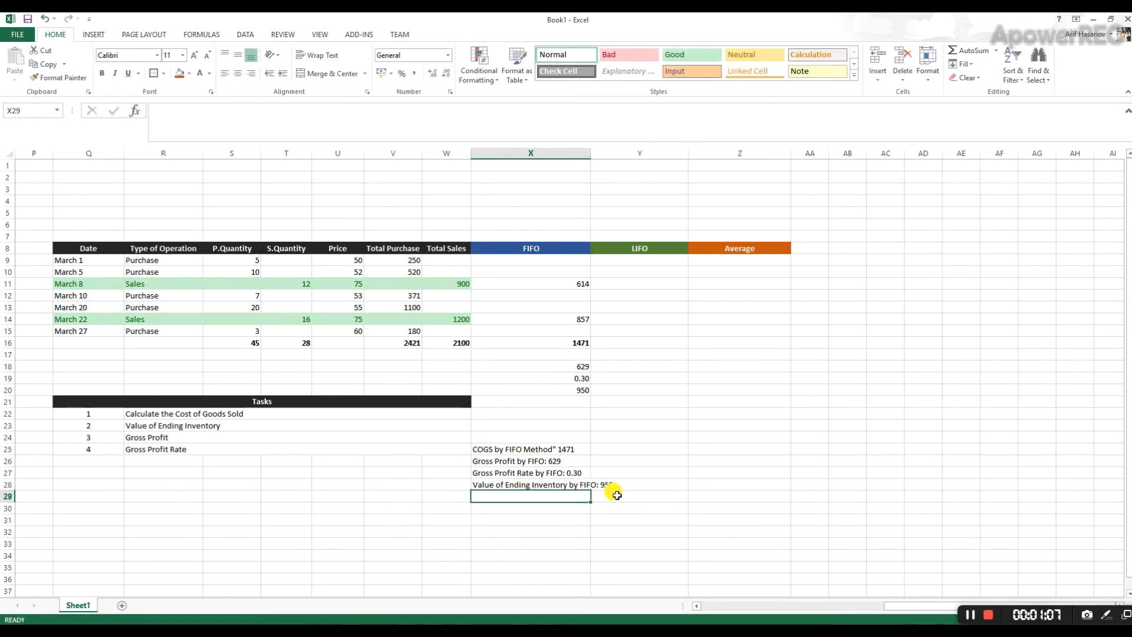
{"action": "double_click", "coordinate": [590, 152]}
- Enter the note "Check: 950 + 1471" in X29, below the ending inventory note
{"action": "left_click", "coordinate": [547, 484]}
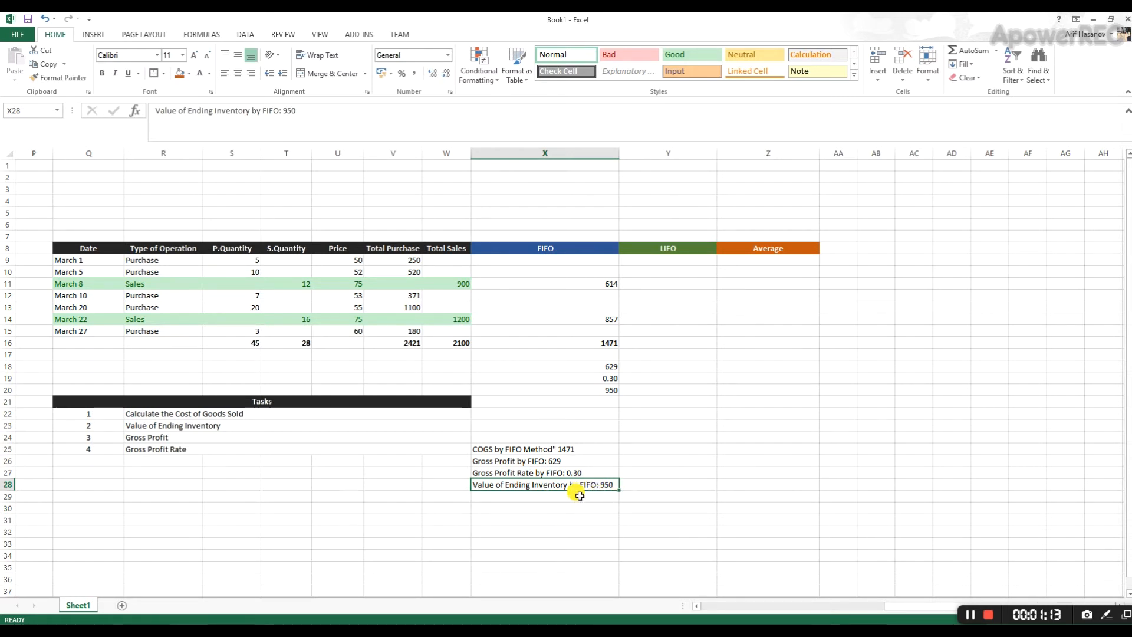
{"action": "key", "text": "Down"}
{"action": "type", "text": "CHe"}
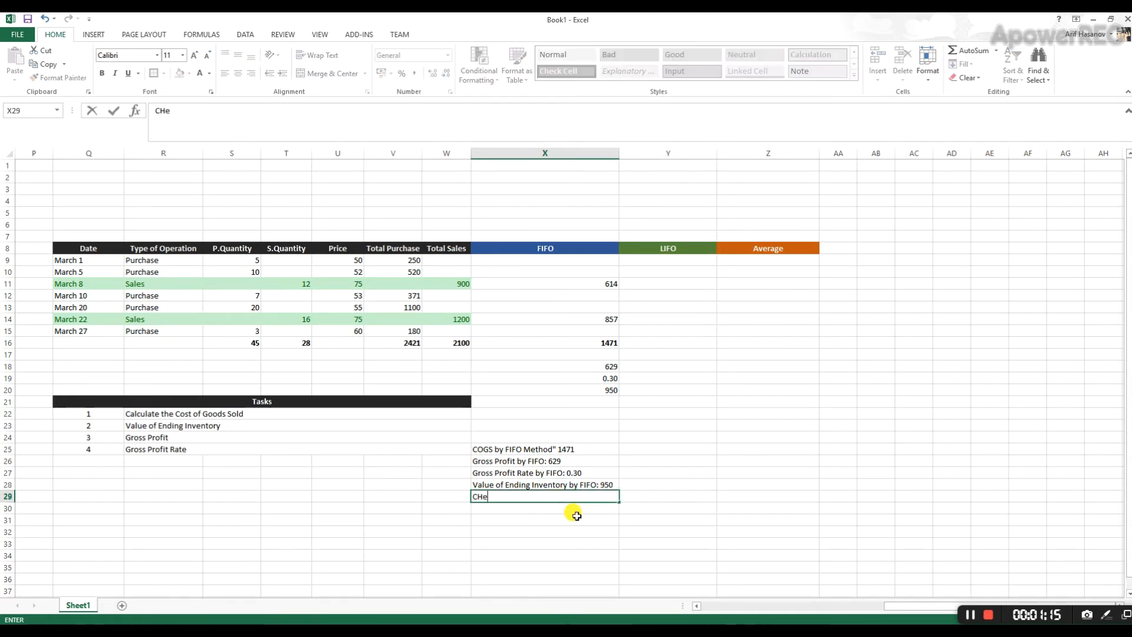
{"action": "key", "text": "BackSpace"}
{"action": "type", "text": "eck: 950 + 1471"}
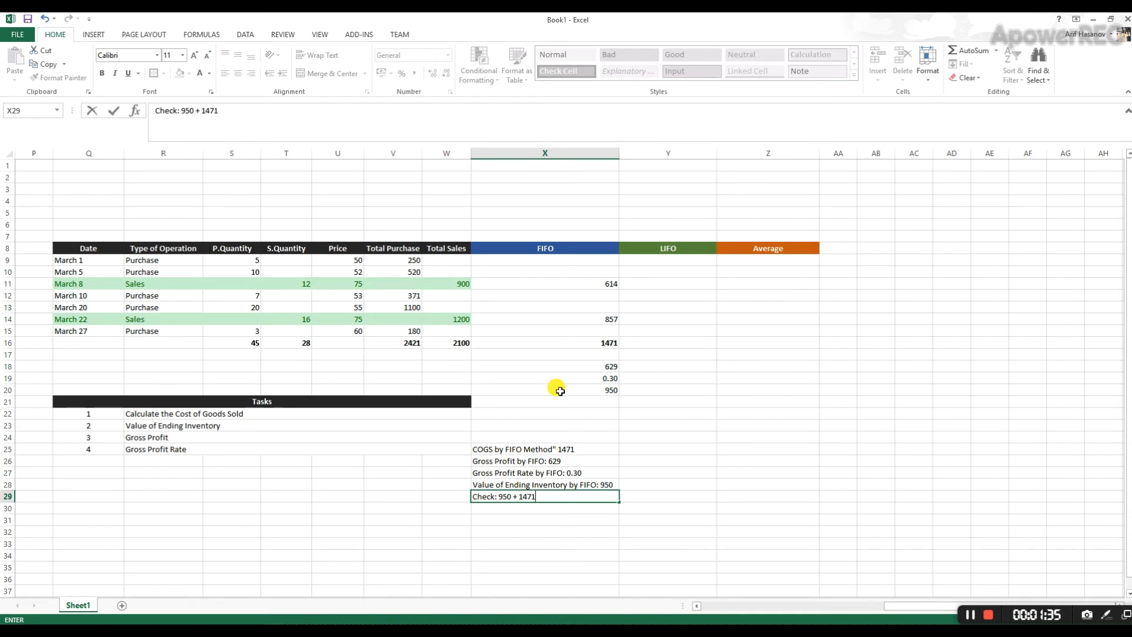
{"action": "key", "text": "Return"}
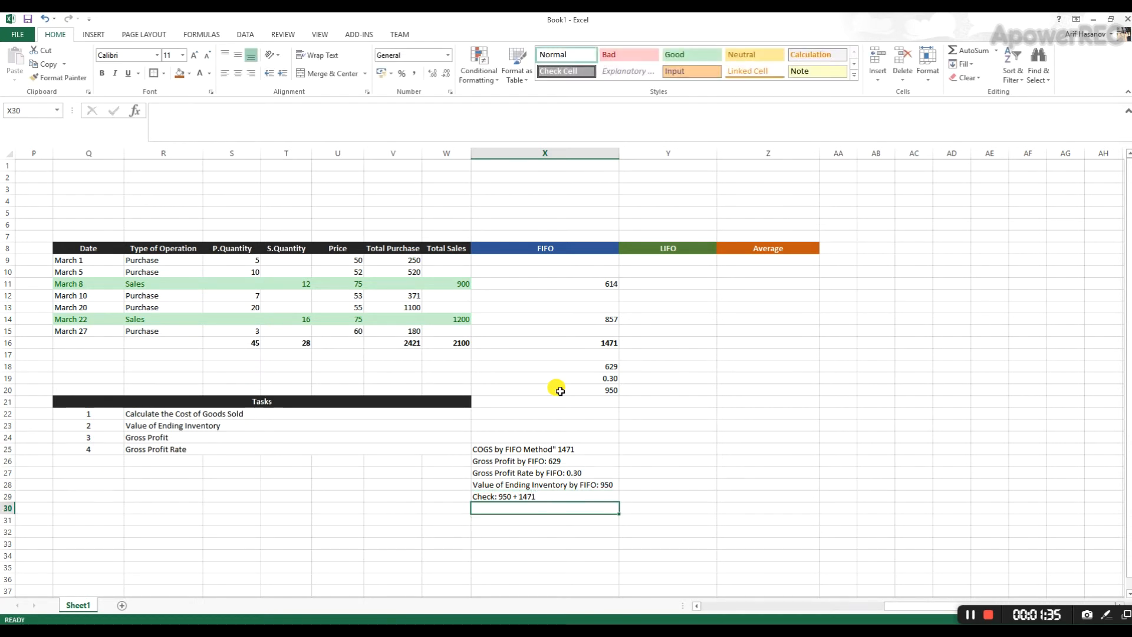
- Calculate the check sum in X31 by adding the ending inventory in X20 and the FIFO cost total in X16
{"action": "key", "text": "Return"}
{"action": "type", "text": "="}
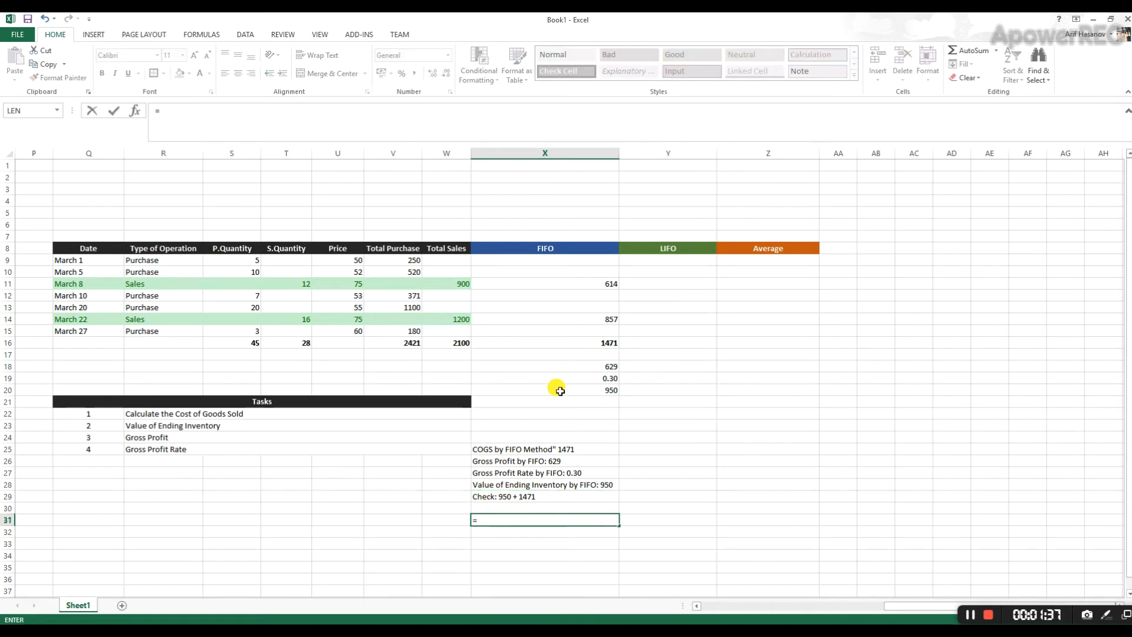
{"action": "left_click", "coordinate": [560, 390]}
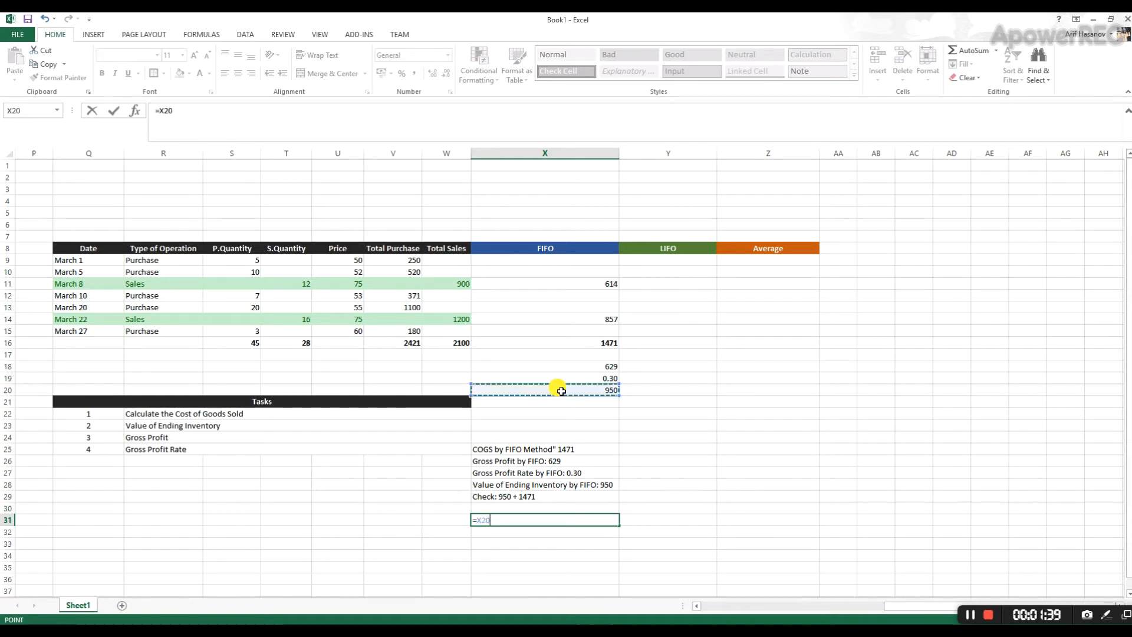
{"action": "type", "text": "+"}
{"action": "left_click", "coordinate": [560, 341]}
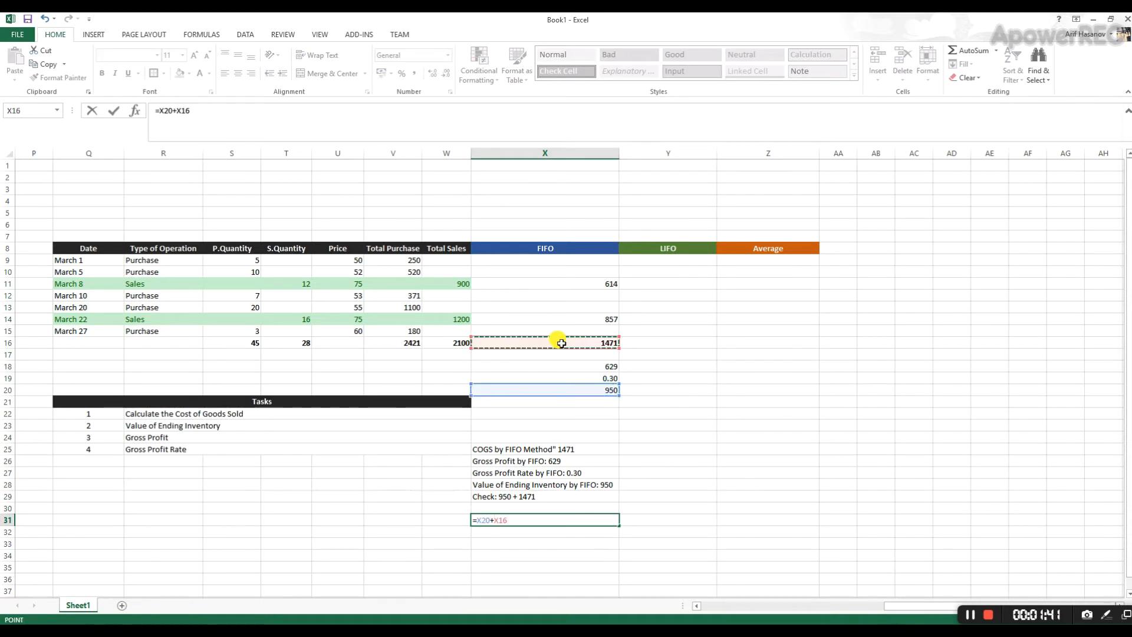
{"action": "key", "text": "Return"}
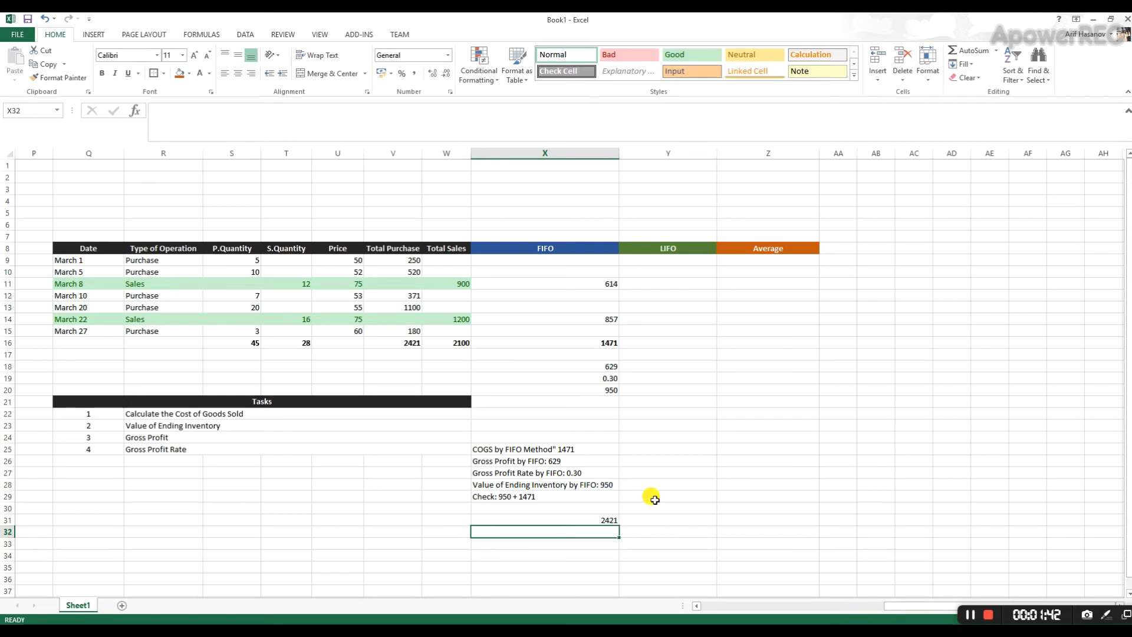
- Compare the check sum with total purchases, complete the check note in X29 with "= 2421", and clear X31
{"action": "left_click", "coordinate": [391, 342]}
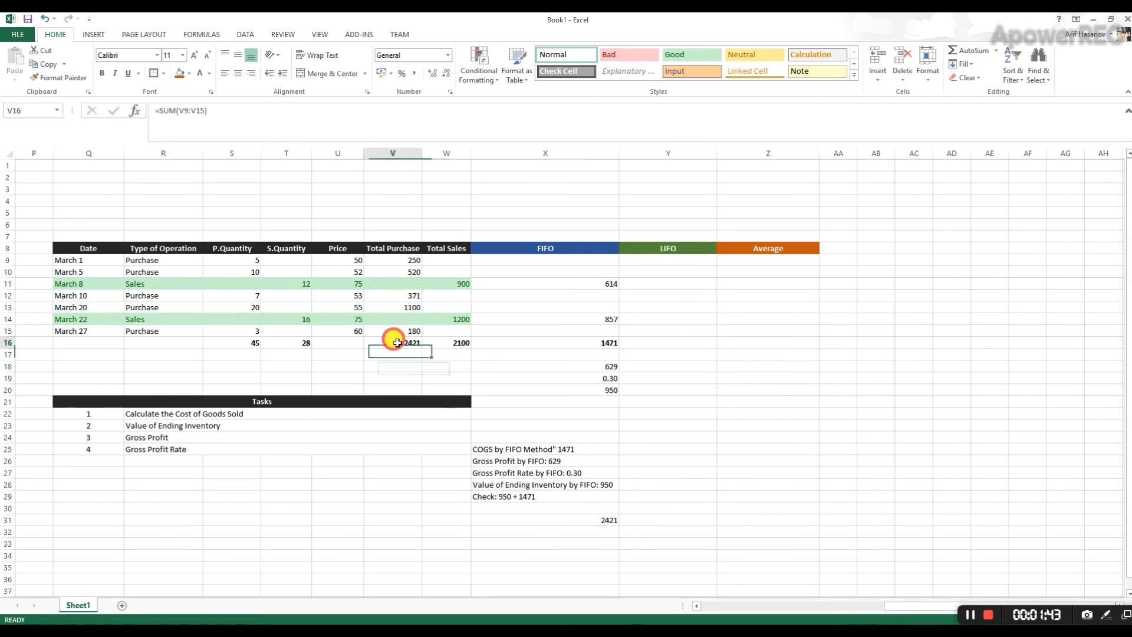
{"action": "left_click", "coordinate": [591, 524], "text": "ctrl"}
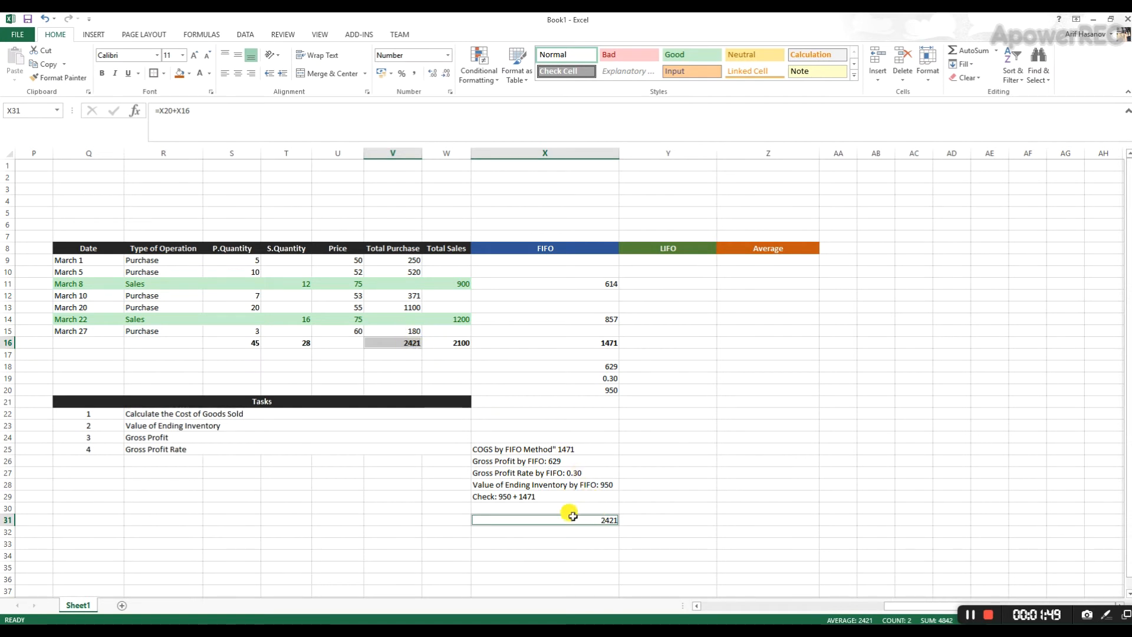
{"action": "left_click_drag", "start_coordinate": [571, 566], "coordinate": [570, 556]}
{"action": "double_click", "coordinate": [556, 497]}
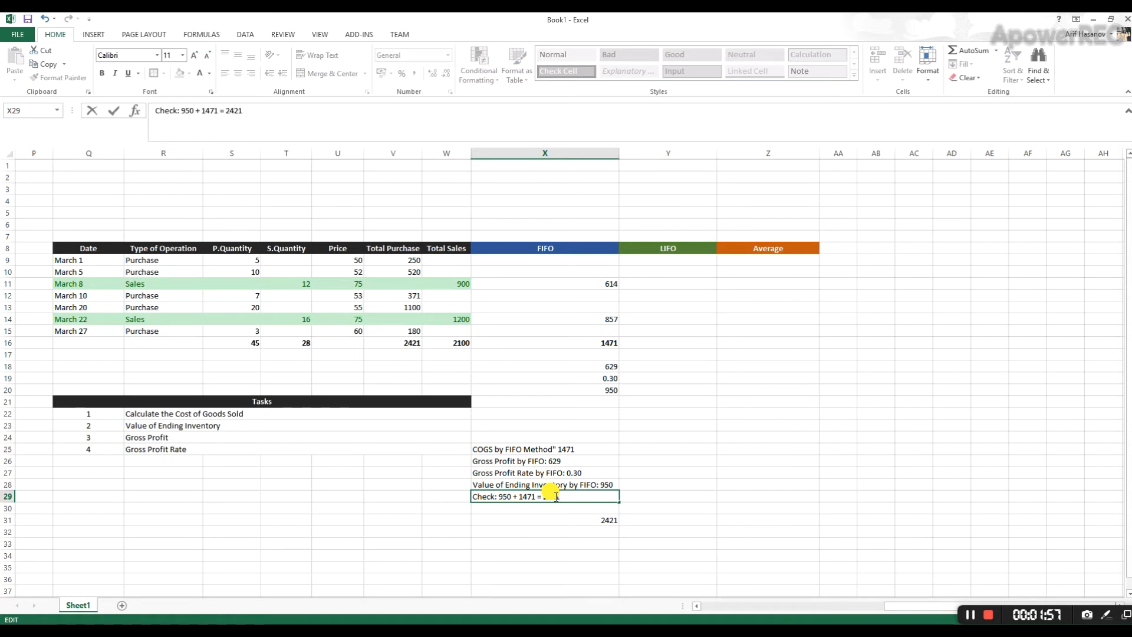
{"action": "key", "text": "Return"}
{"action": "left_click", "coordinate": [602, 520]}
{"action": "key", "text": "Delete"}
{"action": "left_click", "coordinate": [747, 458]}
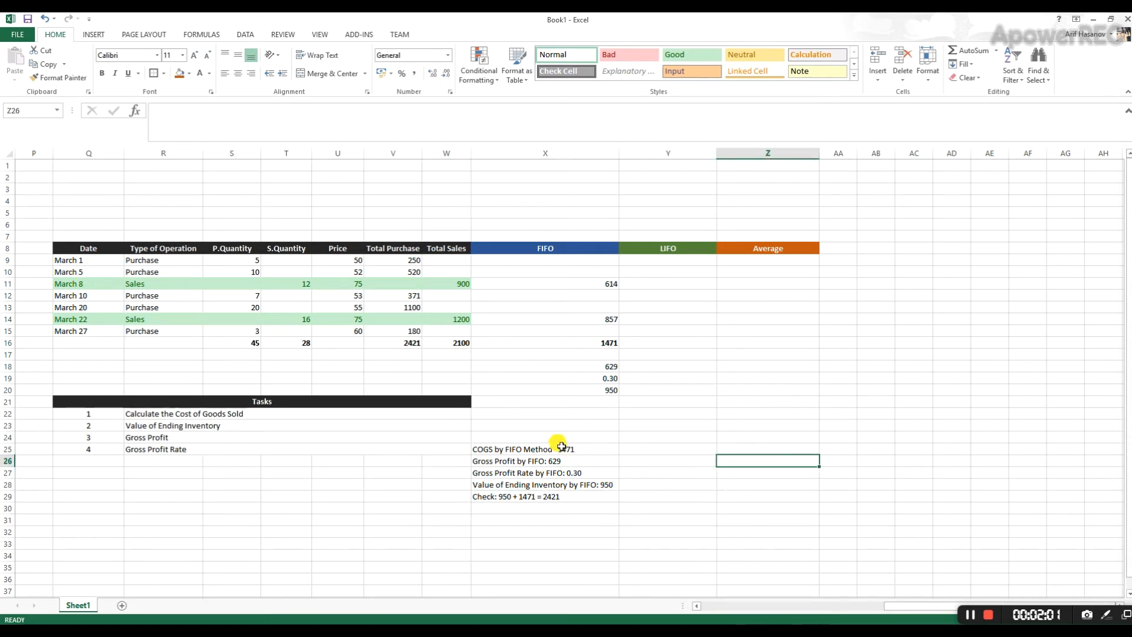
- Center the FIFO values in X9:X20 horizontally and widen the LIFO column Y
{"action": "left_click_drag", "start_coordinate": [581, 260], "coordinate": [579, 388]}
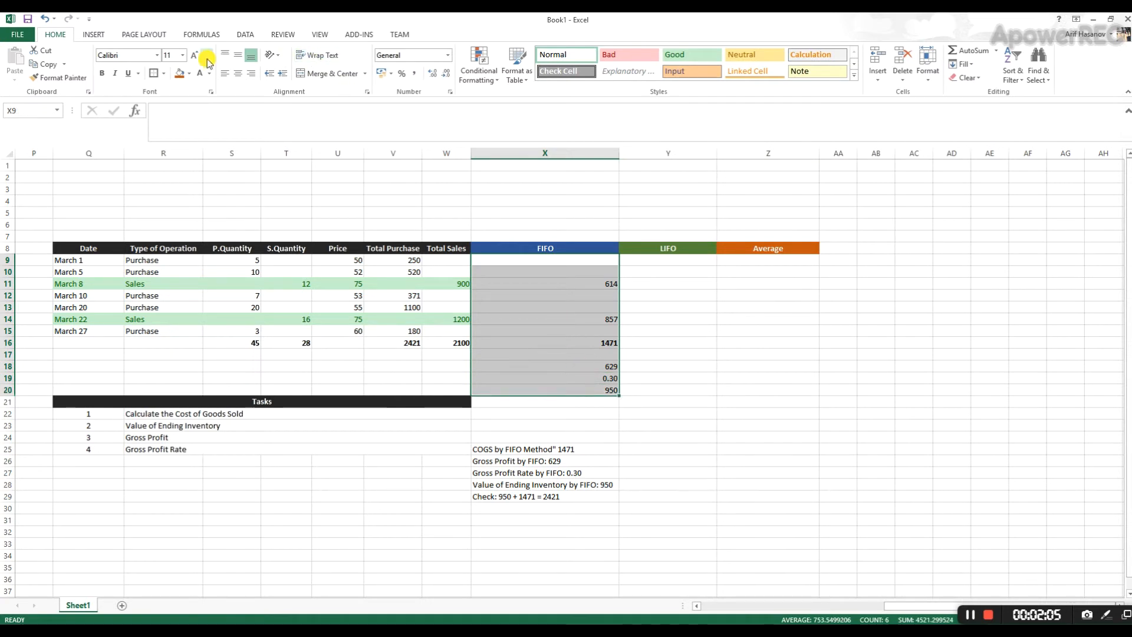
{"action": "left_click", "coordinate": [238, 73]}
{"action": "left_click", "coordinate": [628, 389]}
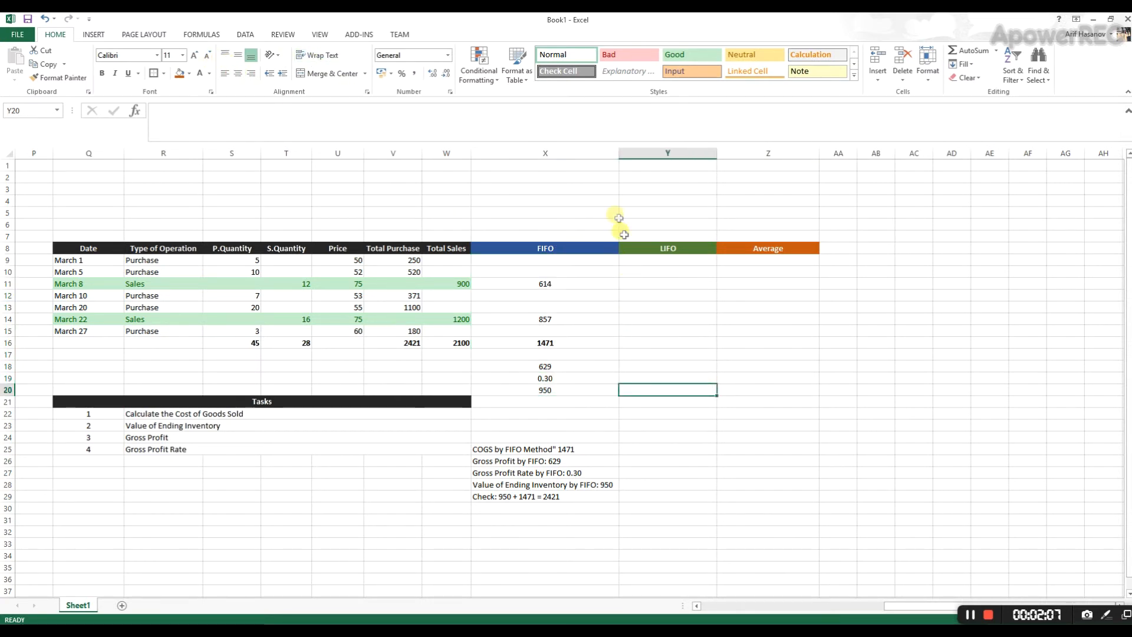
{"action": "left_click", "coordinate": [682, 458]}
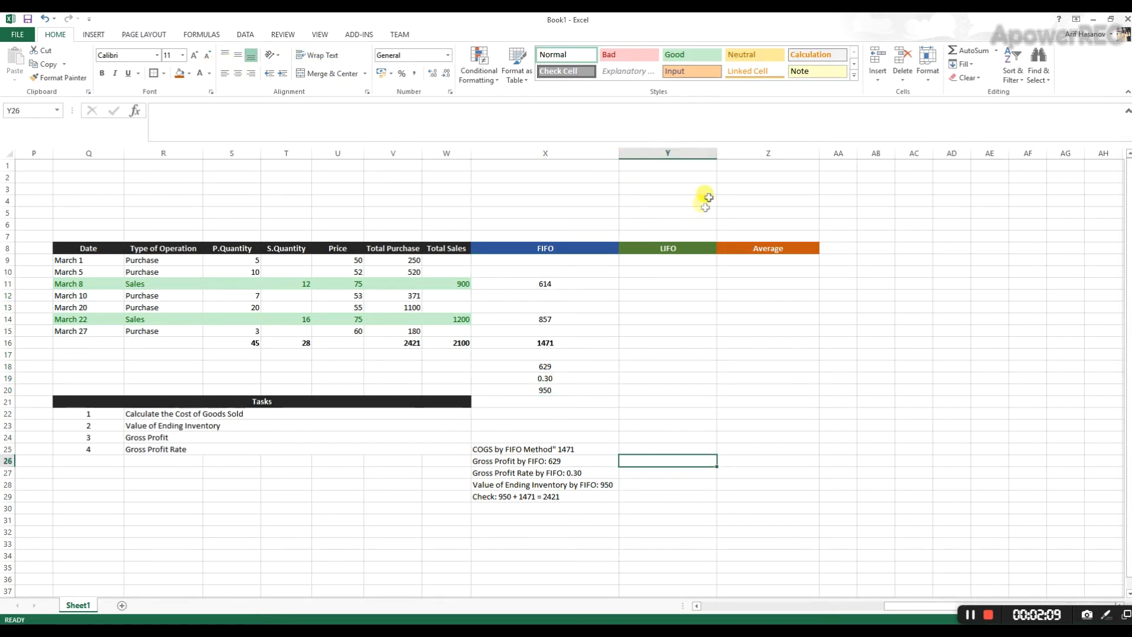
{"action": "left_click_drag", "start_coordinate": [717, 153], "coordinate": [735, 155]}
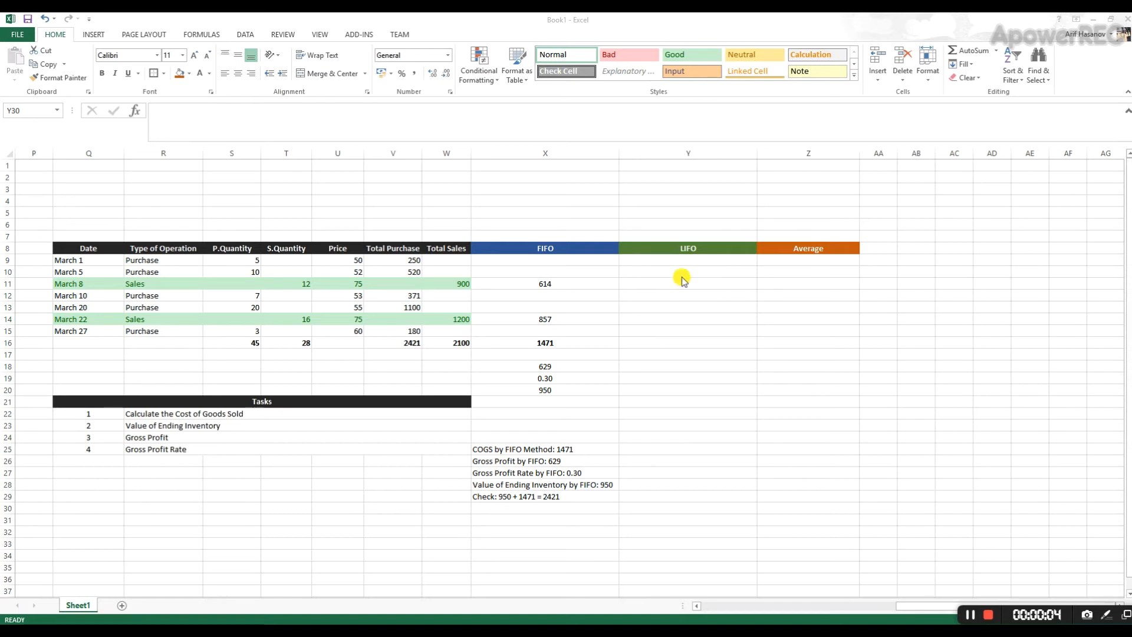
- Check the March 8 sale against the latest prior purchases and calculate its LIFO cost in Y11 as =(10*52)+(2*50)
{"action": "left_click", "coordinate": [655, 284]}
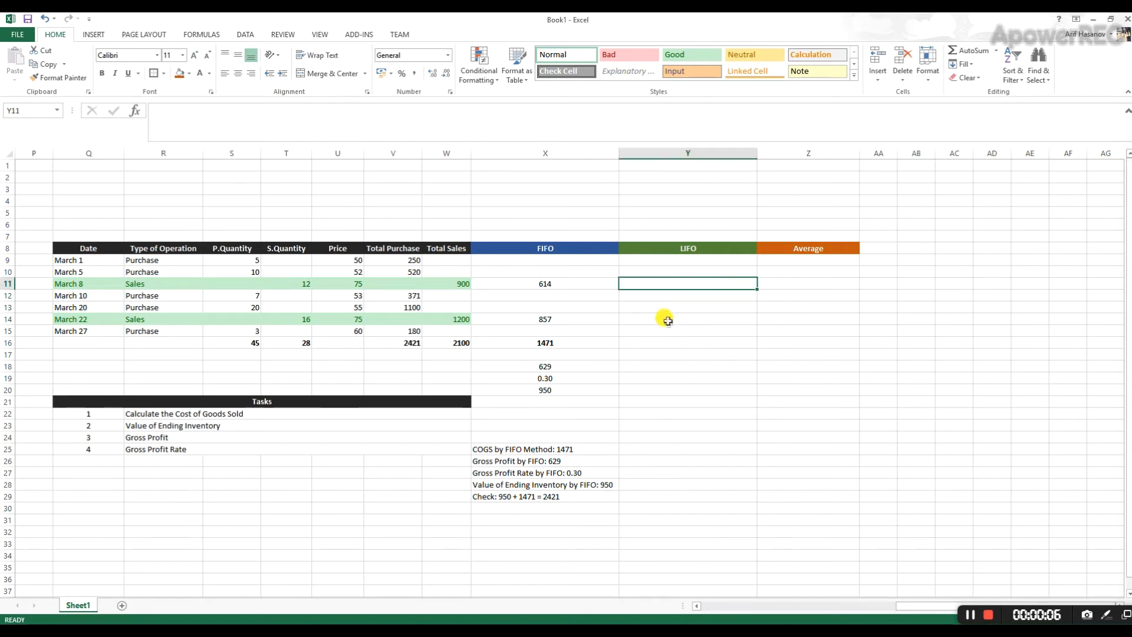
{"action": "left_click", "coordinate": [293, 284]}
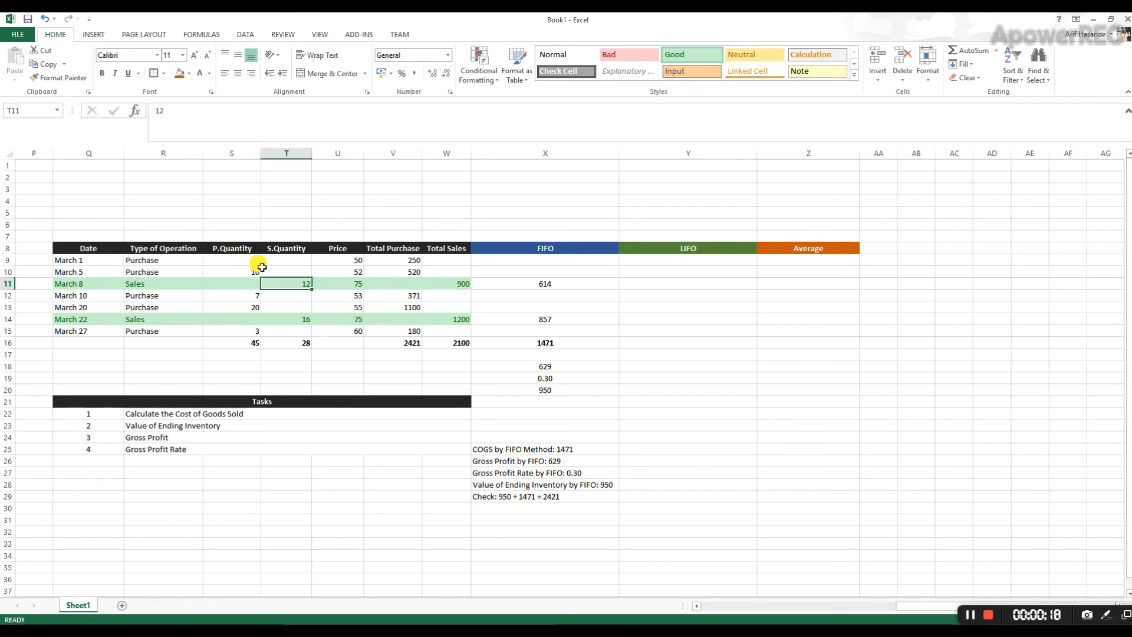
{"action": "left_click", "coordinate": [239, 270]}
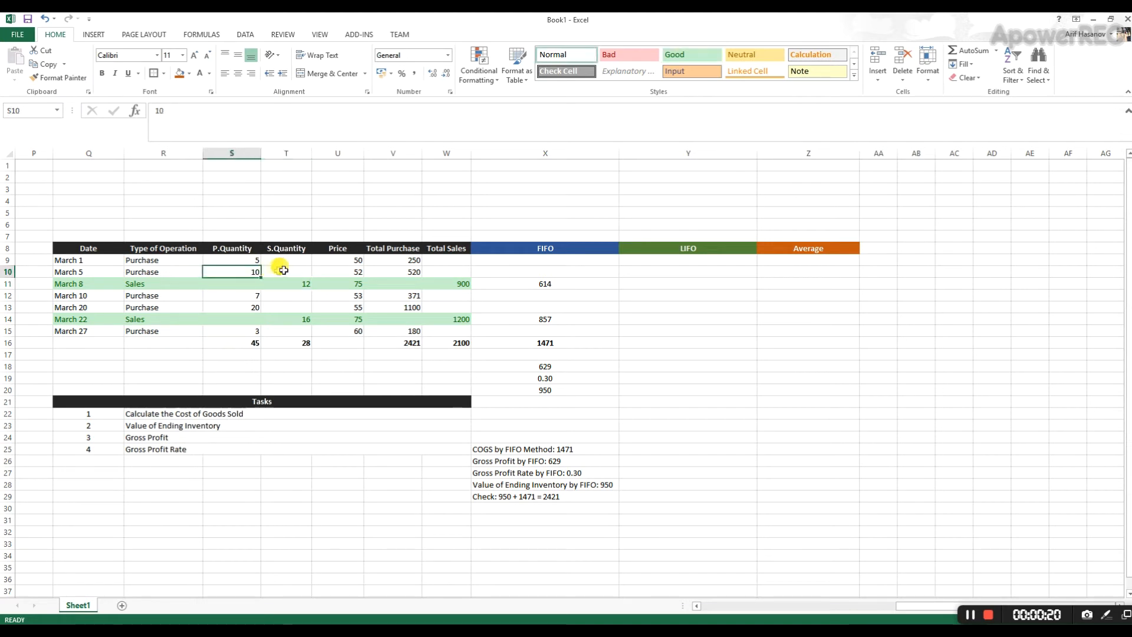
{"action": "left_click", "coordinate": [340, 272]}
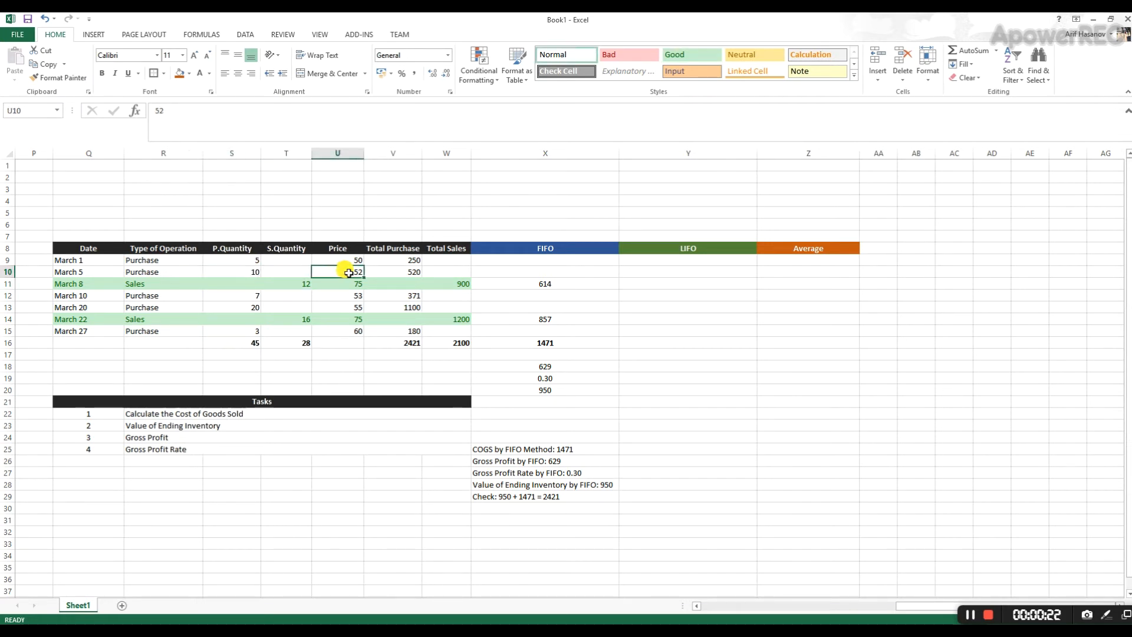
{"action": "left_click", "coordinate": [244, 271]}
{"action": "left_click", "coordinate": [642, 282]}
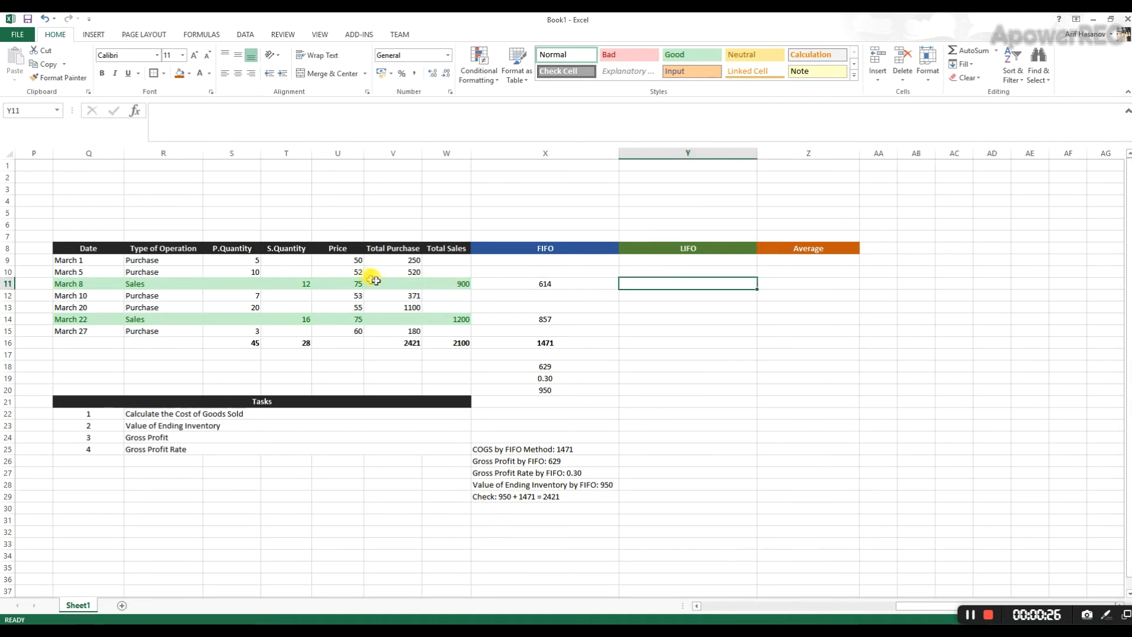
{"action": "left_click", "coordinate": [296, 283]}
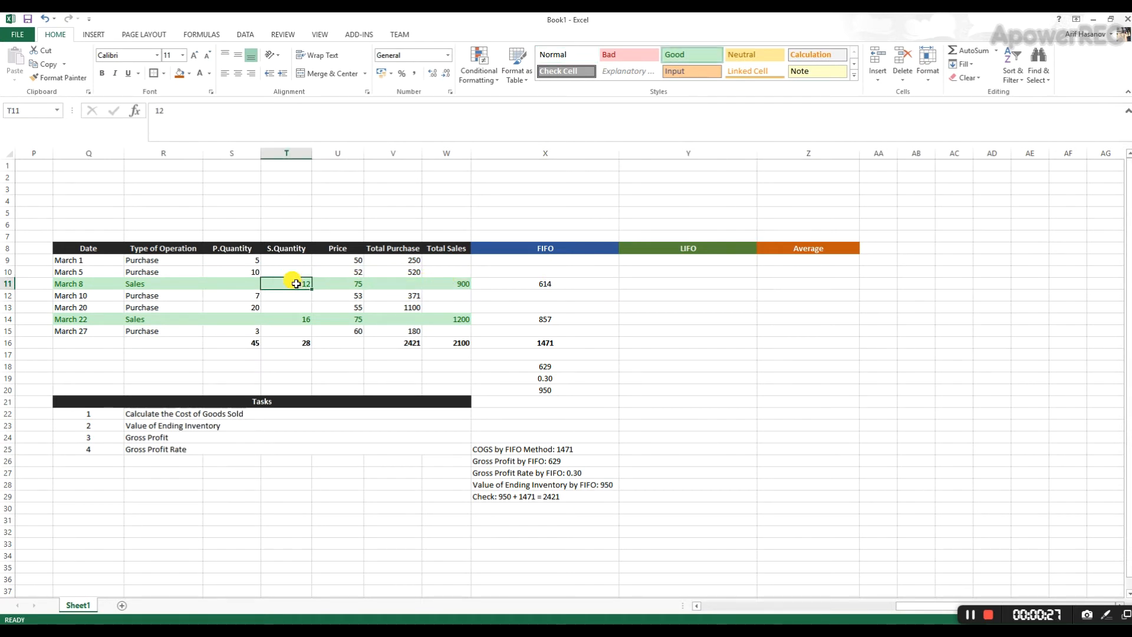
{"action": "left_click", "coordinate": [641, 286]}
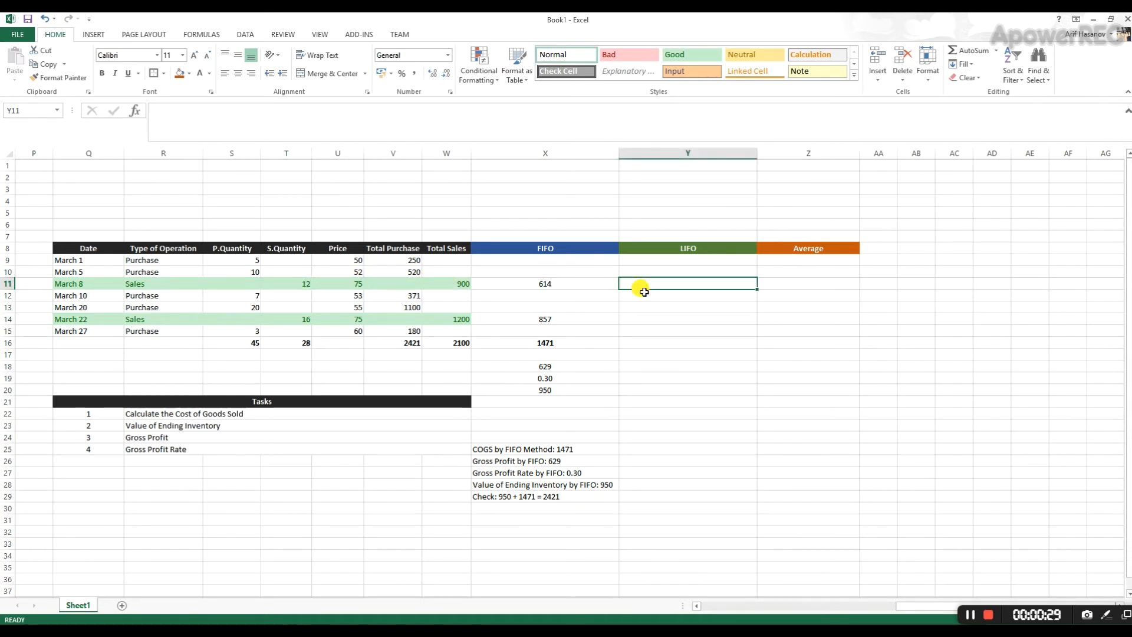
{"action": "type", "text": "=(10*52)+(2*50"}
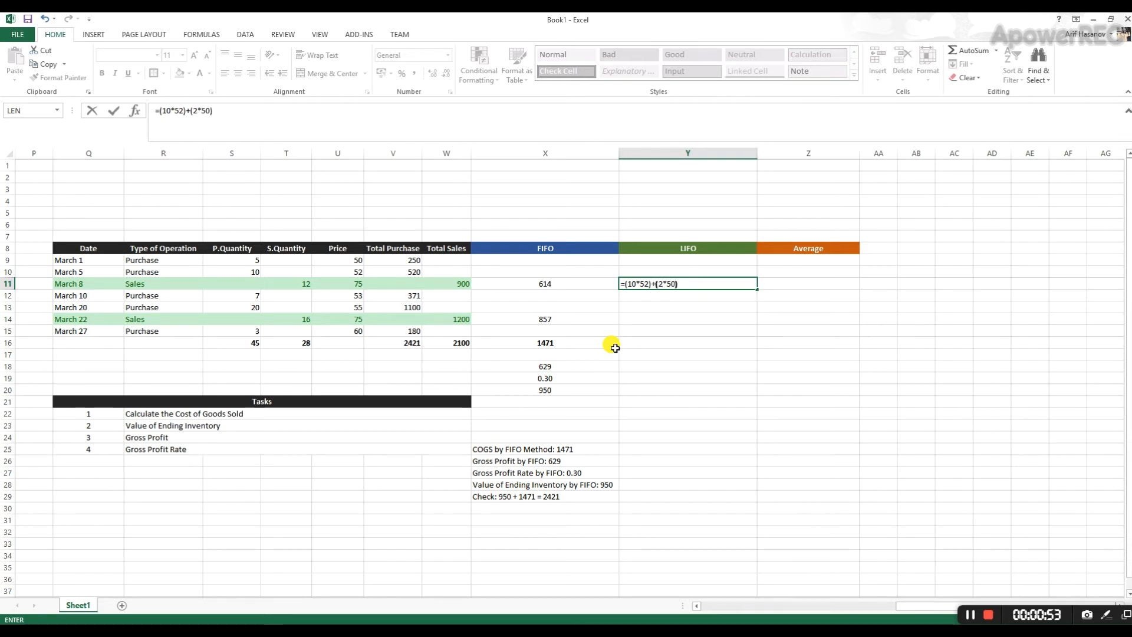
{"action": "key", "text": "Return"}
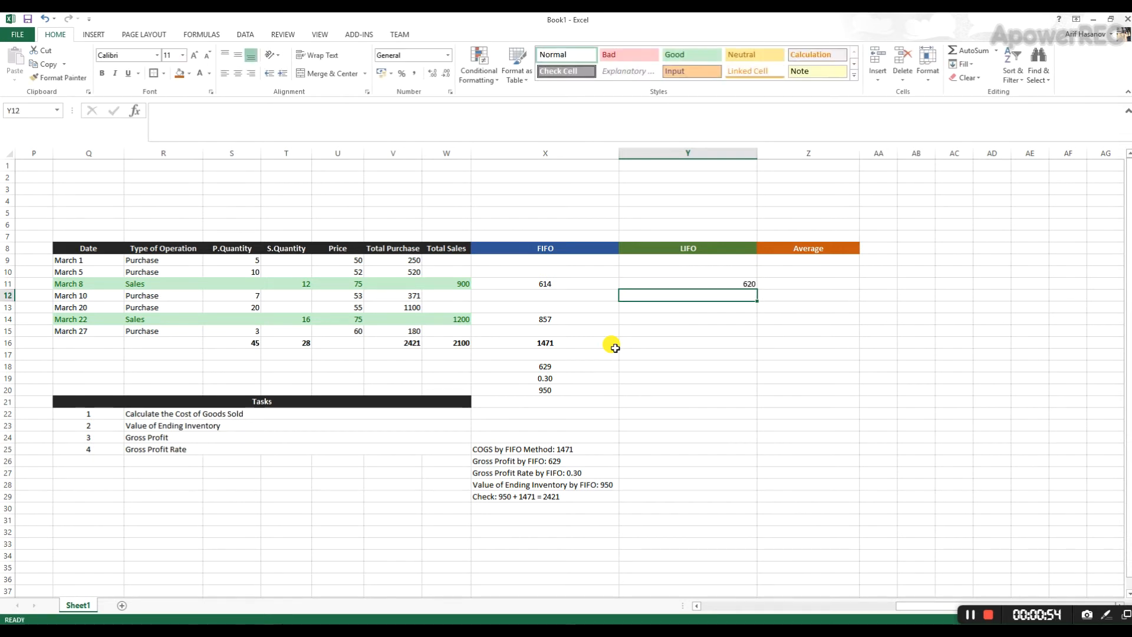
{"action": "left_click", "coordinate": [690, 283]}
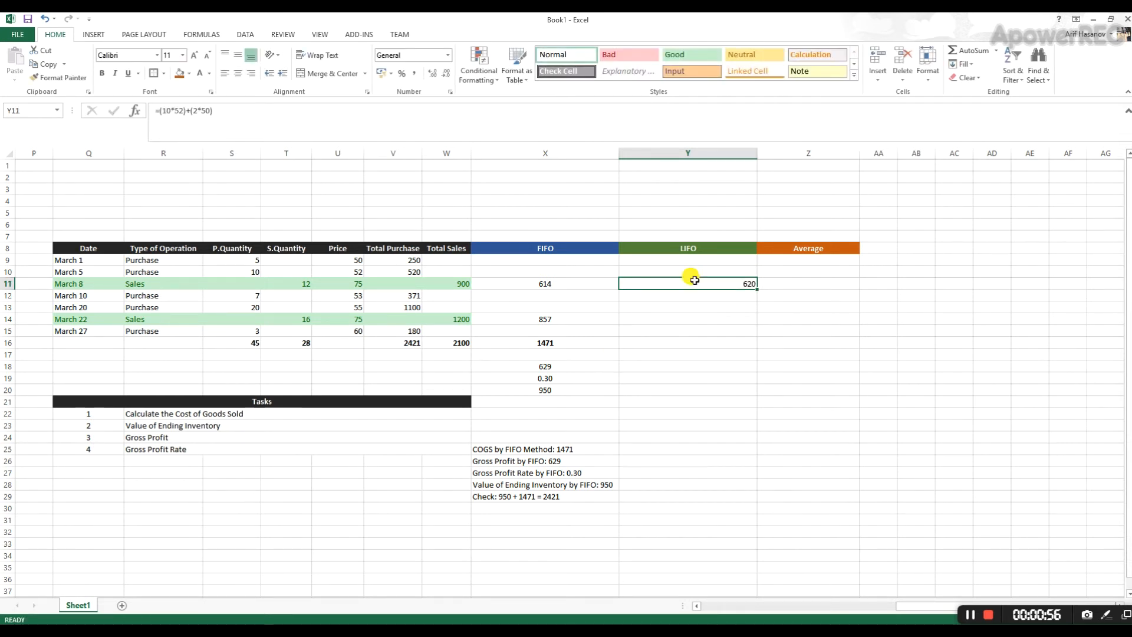
- Calculate the LIFO cost of the March 22 sale in Y14 as 16 units times the March 20 purchase price of 55
{"action": "left_click", "coordinate": [630, 318]}
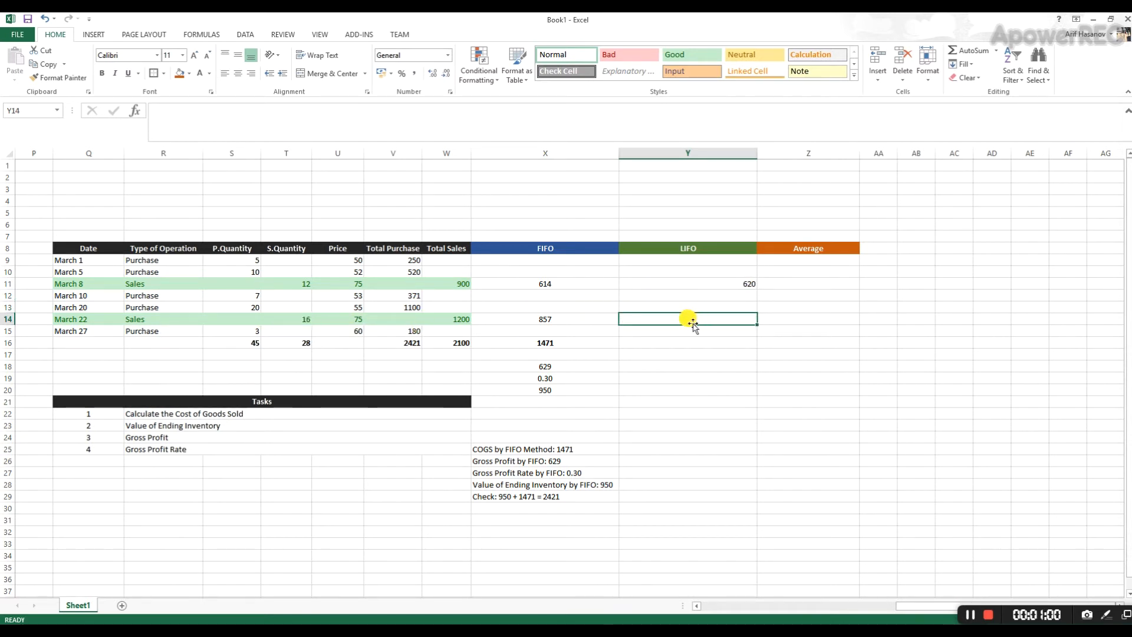
{"action": "type", "text": "=16*55"}
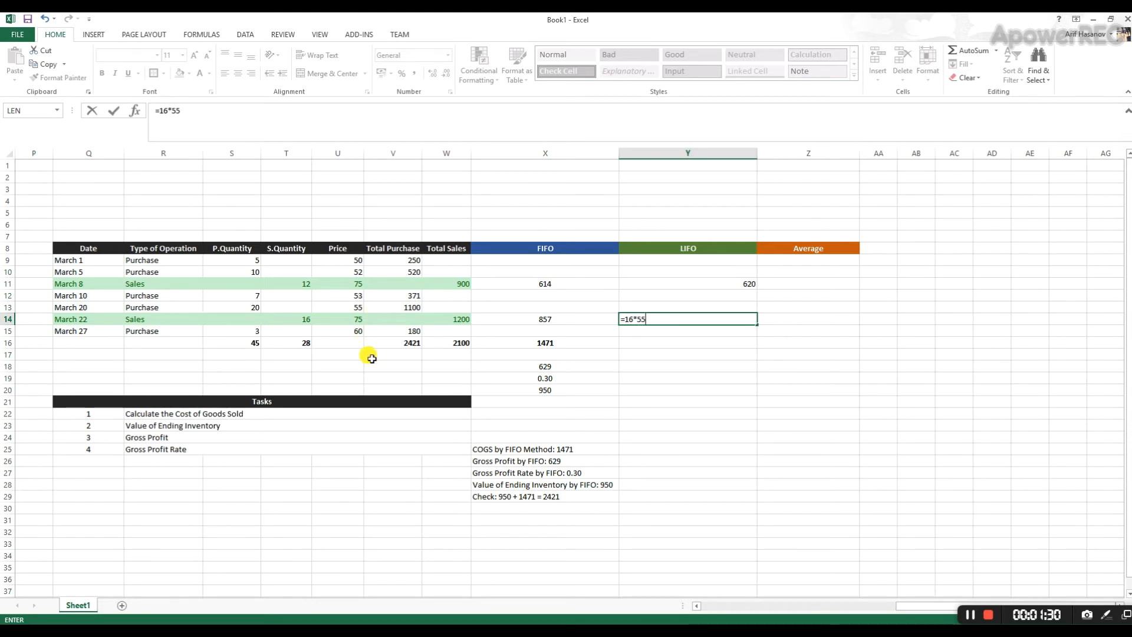
{"action": "key", "text": "Return"}
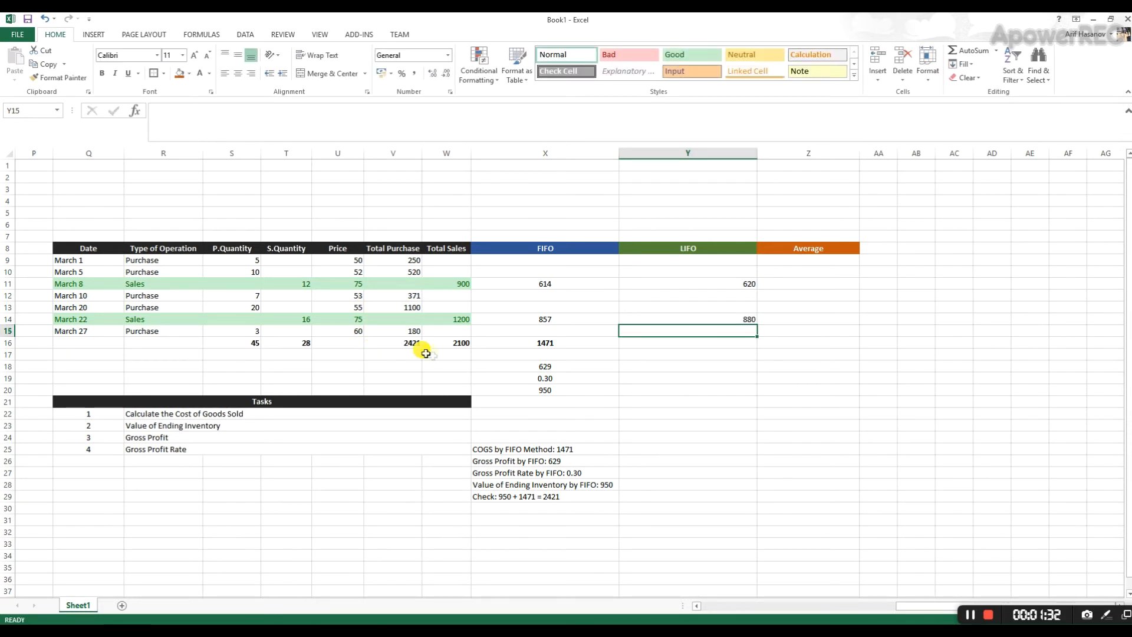
- Total the LIFO cost of goods sold in Y16 with a SUM over Y9:Y15
{"action": "left_click", "coordinate": [696, 344]}
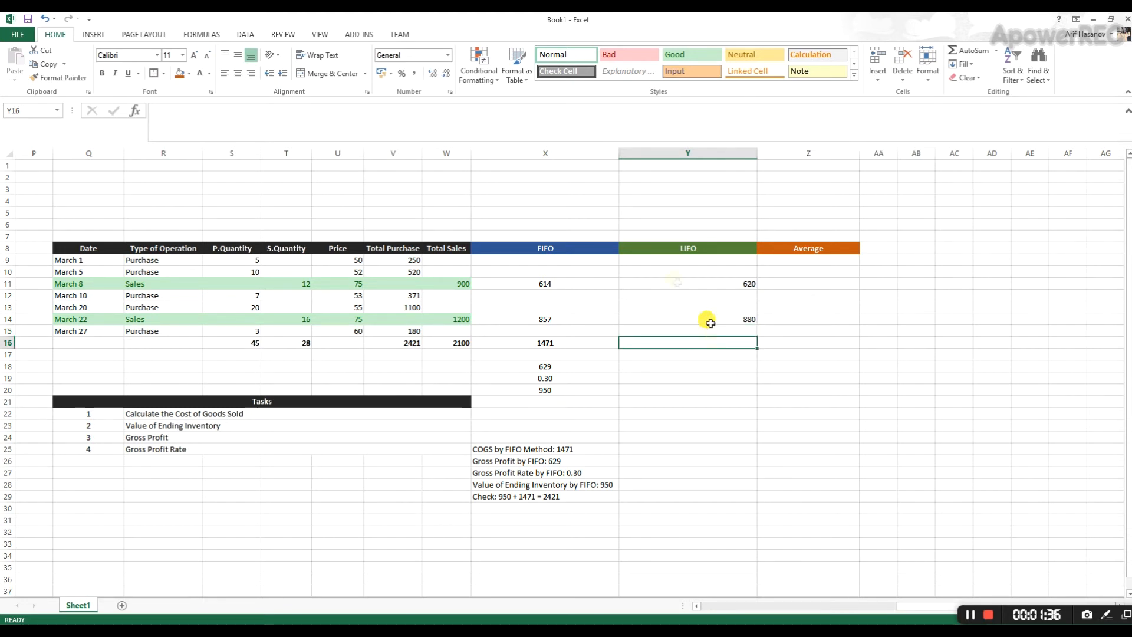
{"action": "left_click", "coordinate": [967, 51]}
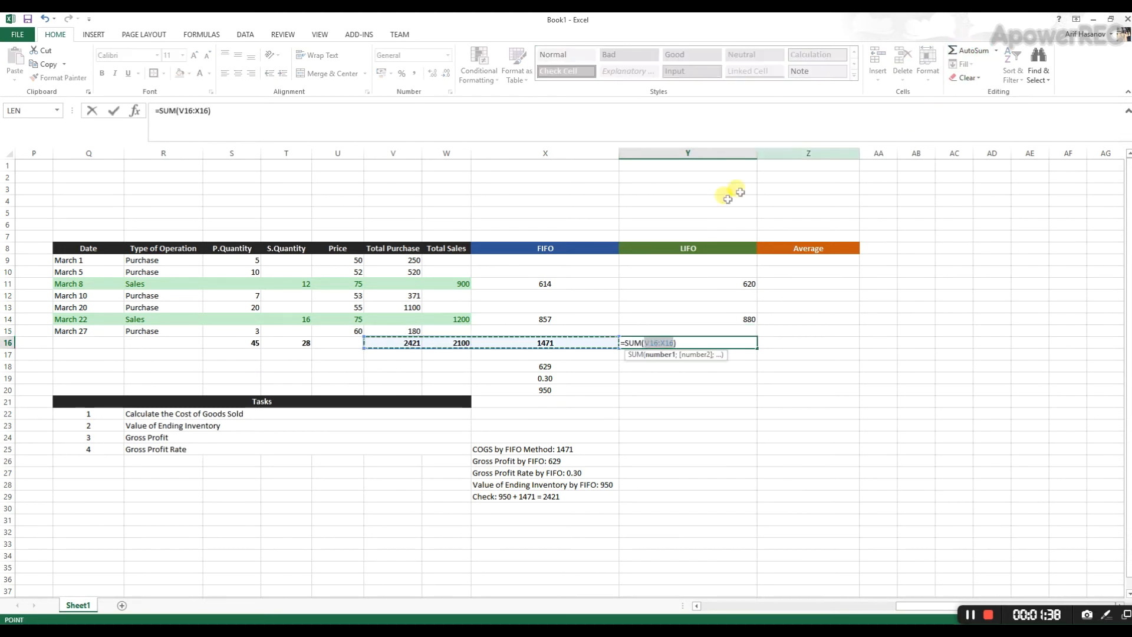
{"action": "left_click_drag", "start_coordinate": [739, 266], "coordinate": [726, 330]}
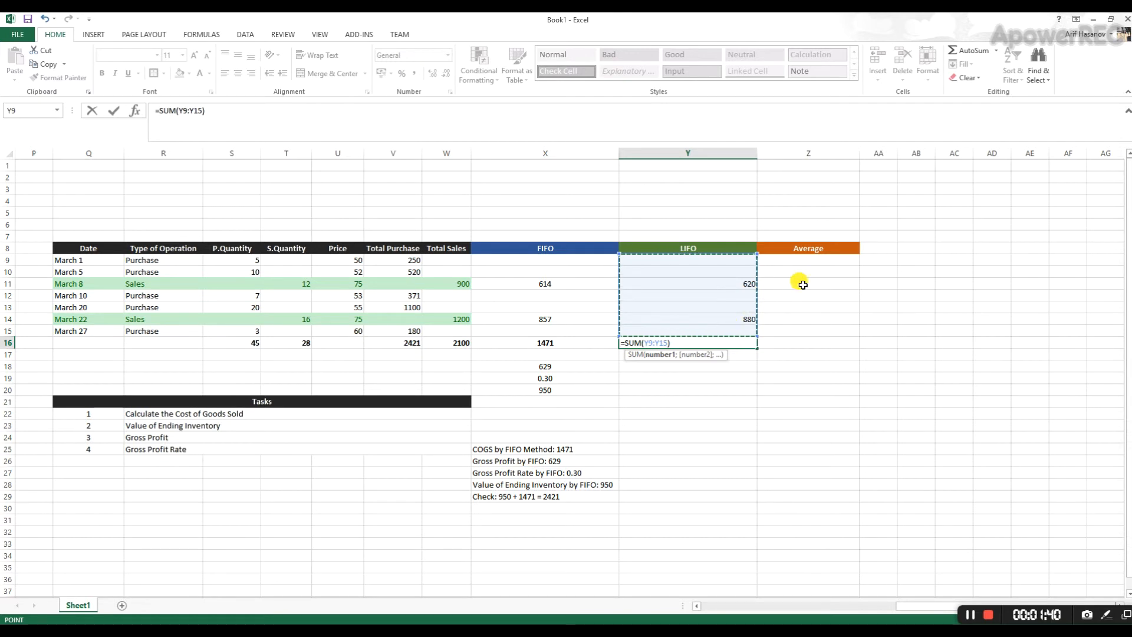
{"action": "key", "text": "Return"}
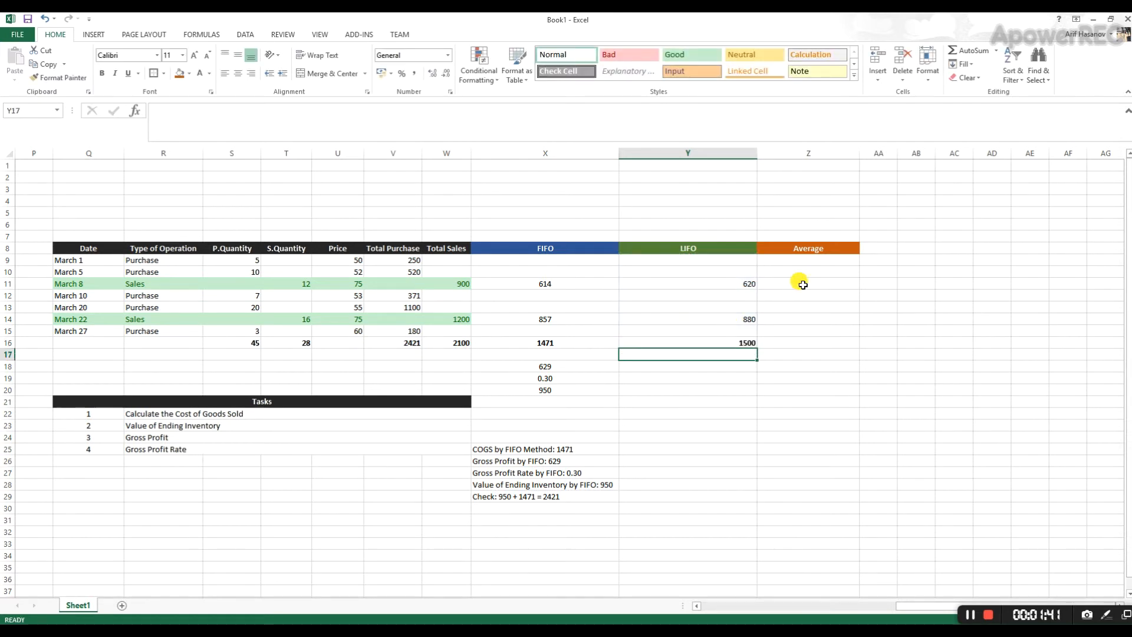
- Calculate the LIFO gross profit in Y18 as total sales minus the LIFO cost total, =W16-Y16
{"action": "left_click", "coordinate": [718, 366]}
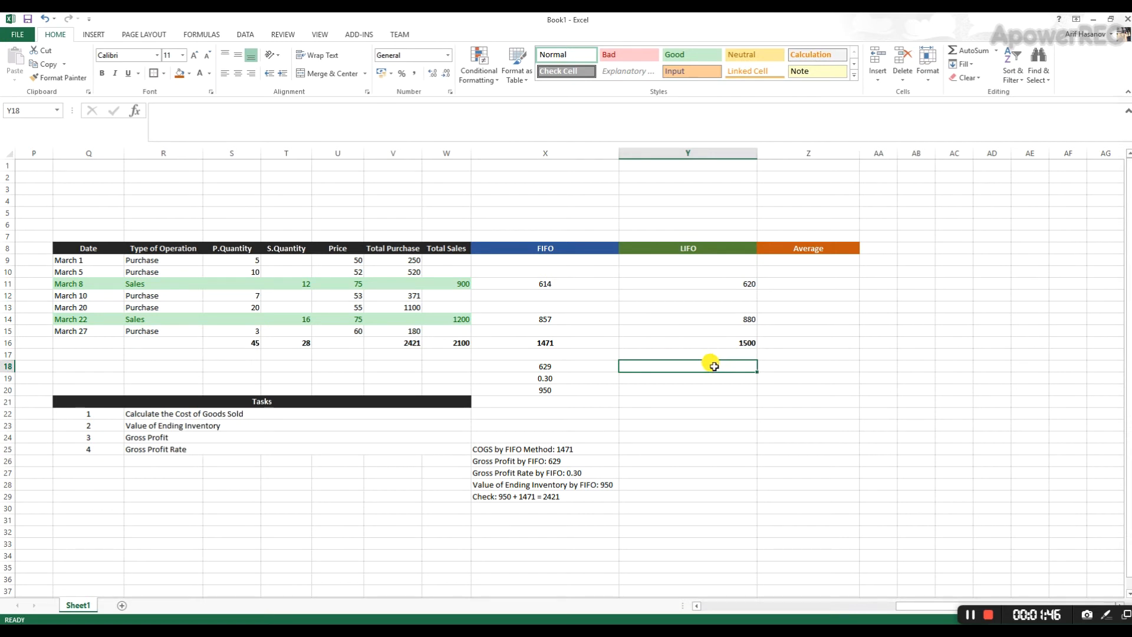
{"action": "type", "text": "="}
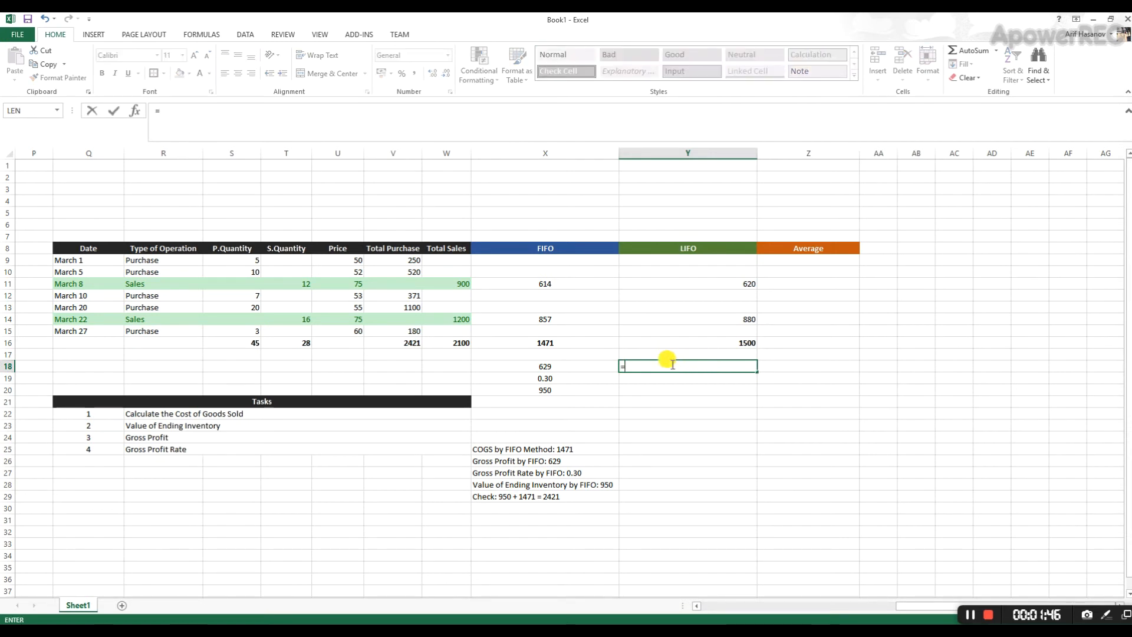
{"action": "left_click", "coordinate": [461, 342]}
{"action": "type", "text": "-"}
{"action": "left_click", "coordinate": [682, 343]}
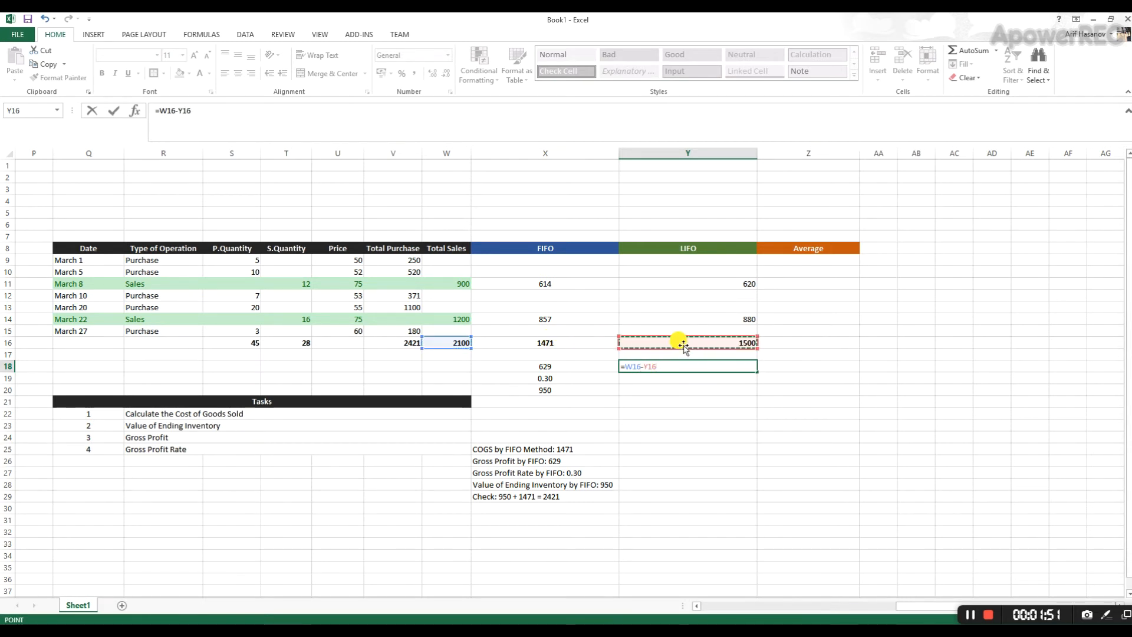
{"action": "key", "text": "Return"}
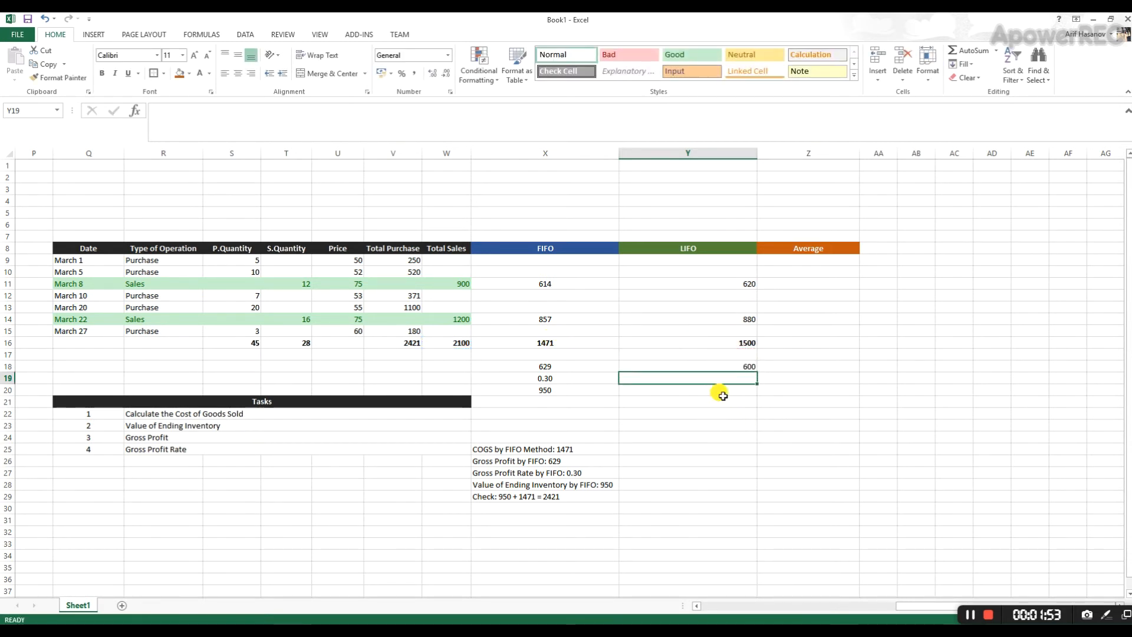
- Calculate the LIFO gross profit rate in Y19 as =Y18/W16 and display it with two decimals
{"action": "type", "text": "="}
{"action": "left_click", "coordinate": [704, 367]}
{"action": "type", "text": "/"}
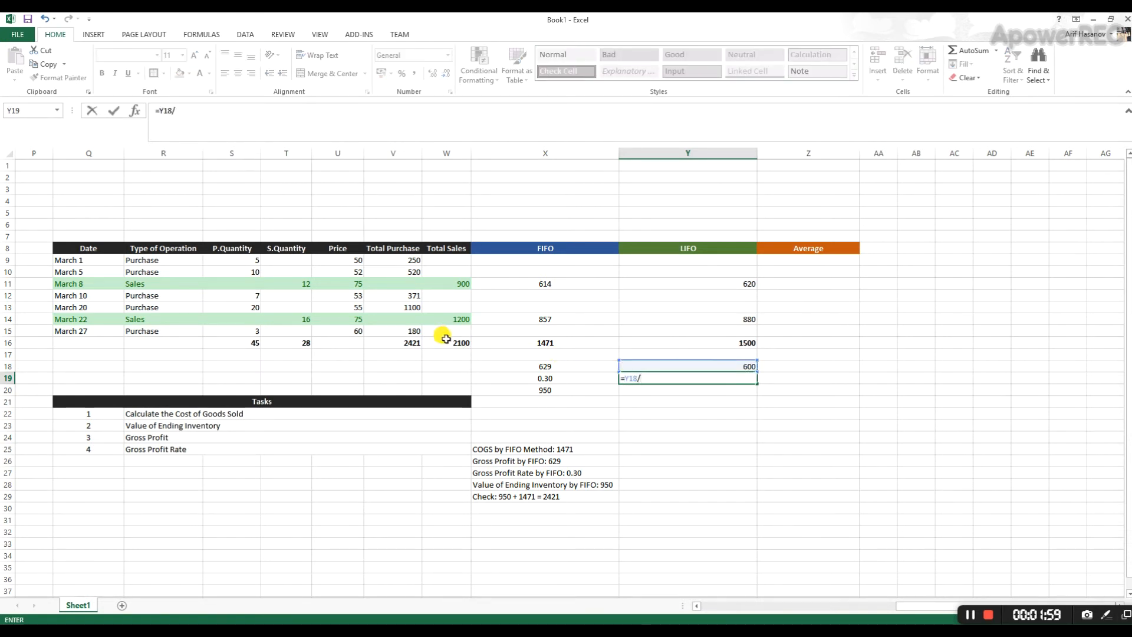
{"action": "left_click", "coordinate": [447, 341]}
{"action": "key", "text": "Return"}
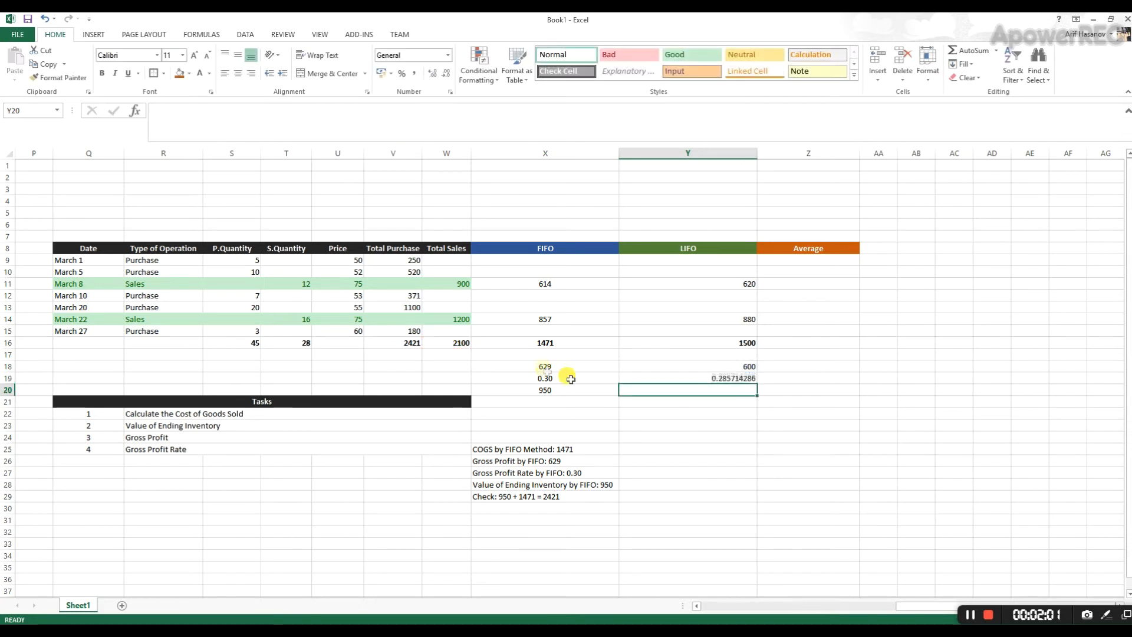
{"action": "left_click", "coordinate": [725, 377]}
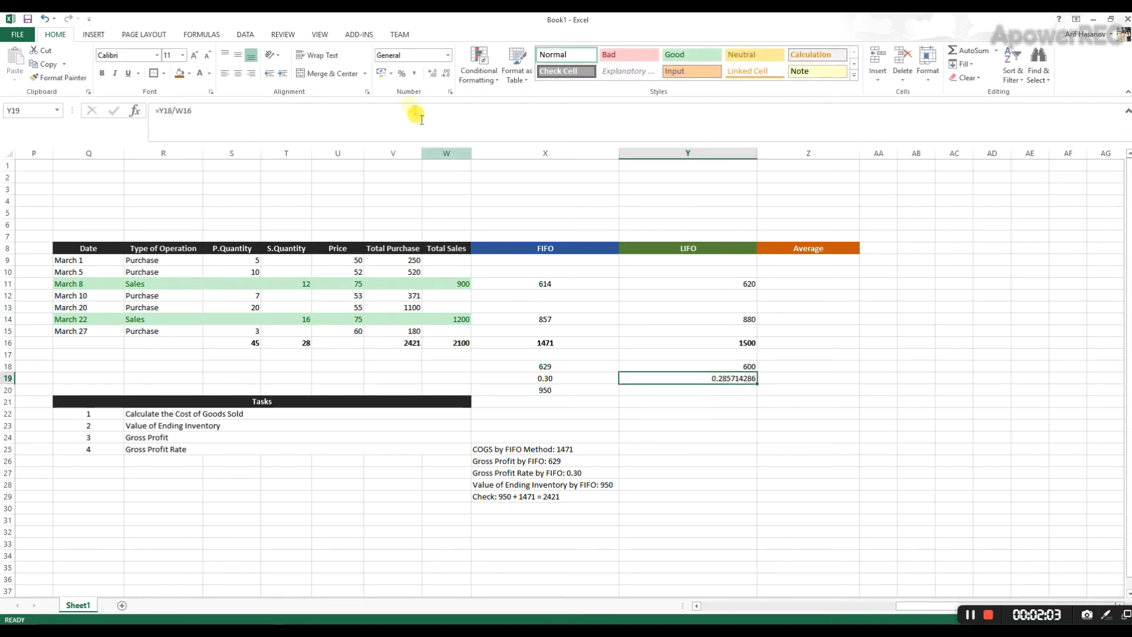
{"action": "left_click", "coordinate": [445, 74]}
{"action": "left_click", "coordinate": [445, 74]}
{"action": "left_click", "coordinate": [444, 75]}
{"action": "left_click", "coordinate": [445, 74]}
{"action": "left_click", "coordinate": [444, 74]}
{"action": "left_click", "coordinate": [444, 74]}
{"action": "left_click", "coordinate": [445, 74]}
- Calculate the LIFO ending inventory value in Y20 with =(3*50)+(7*53)+(4*55)+(3*60)
{"action": "left_click", "coordinate": [697, 397]}
{"action": "left_click", "coordinate": [693, 387]}
{"action": "left_click", "coordinate": [546, 392]}
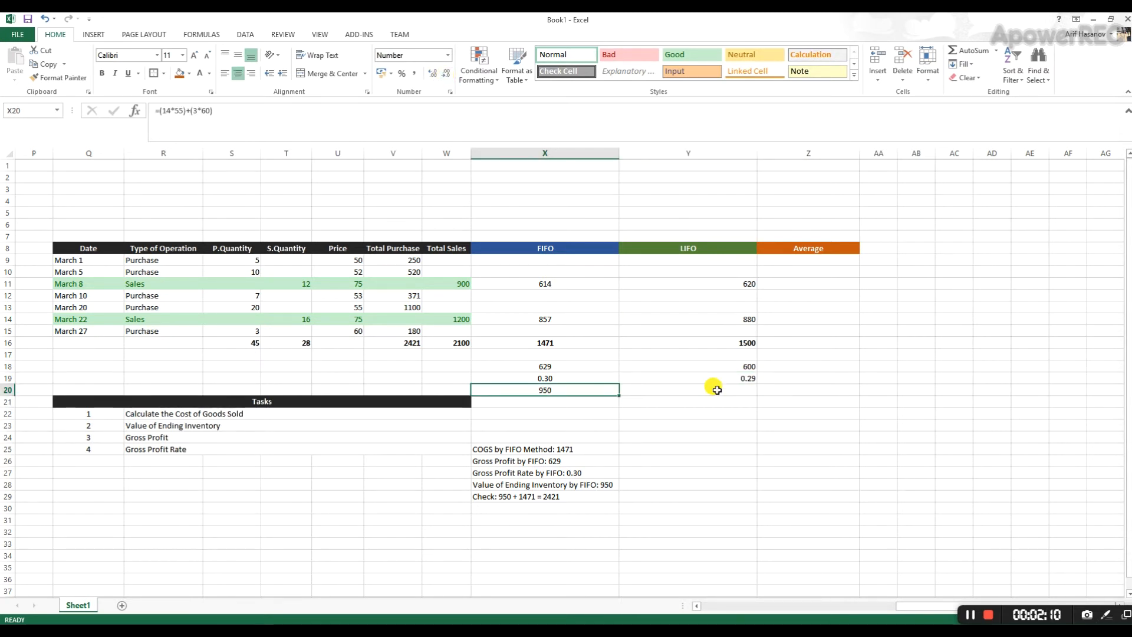
{"action": "left_click", "coordinate": [717, 389]}
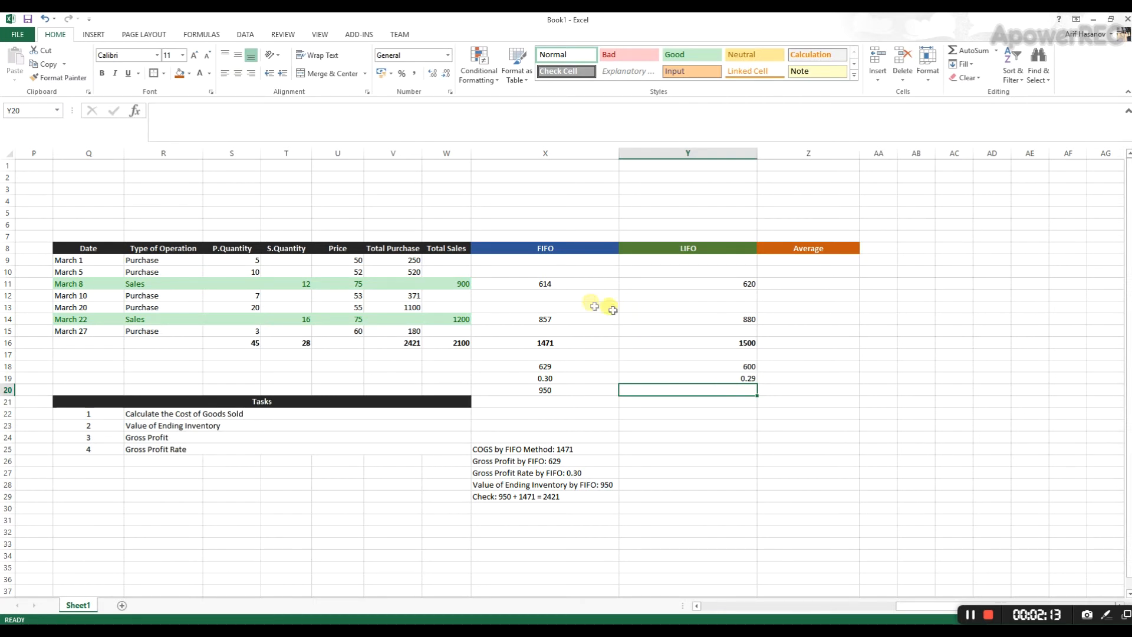
{"action": "left_click", "coordinate": [707, 284]}
{"action": "double_click", "coordinate": [649, 284]}
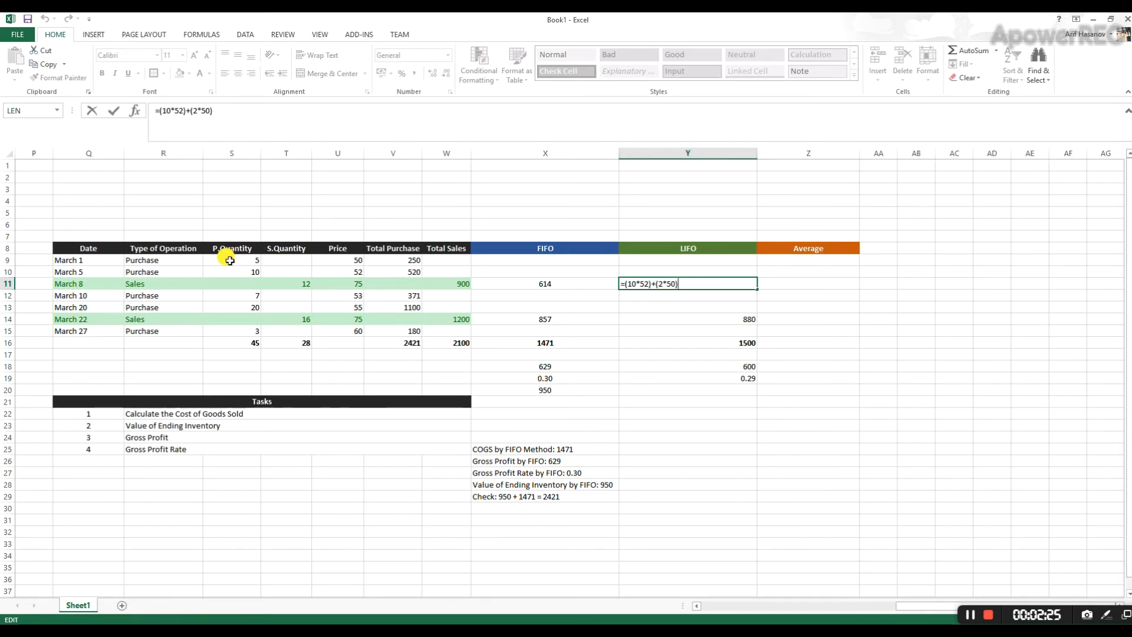
{"action": "double_click", "coordinate": [679, 389]}
{"action": "type", "text": "=(3*50)+(7*53"}
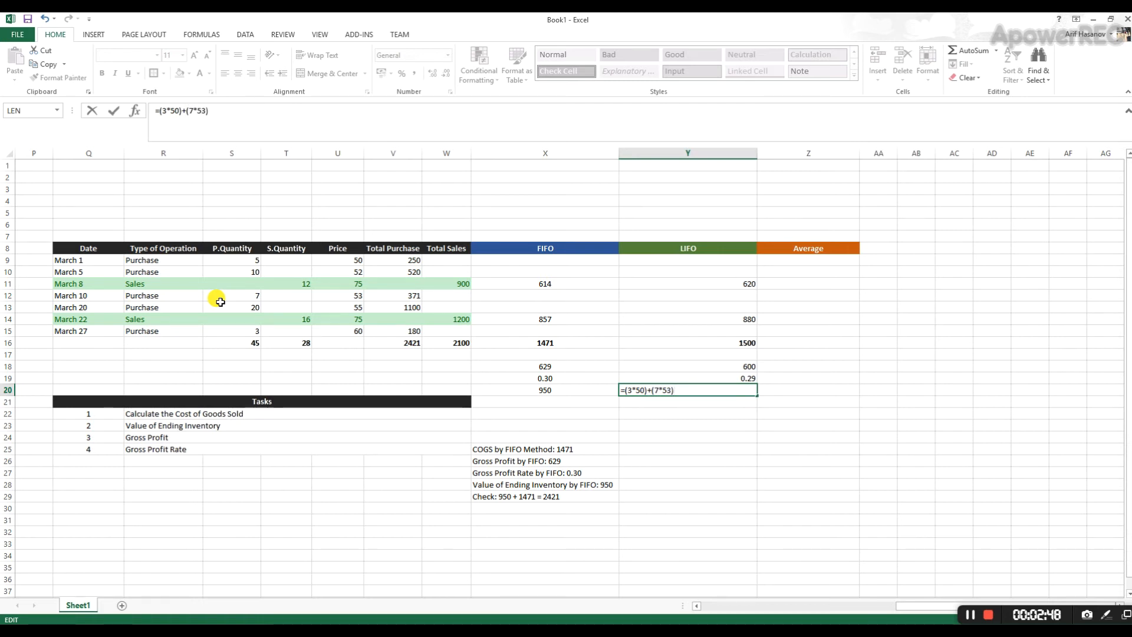
{"action": "type", "text": "+("}
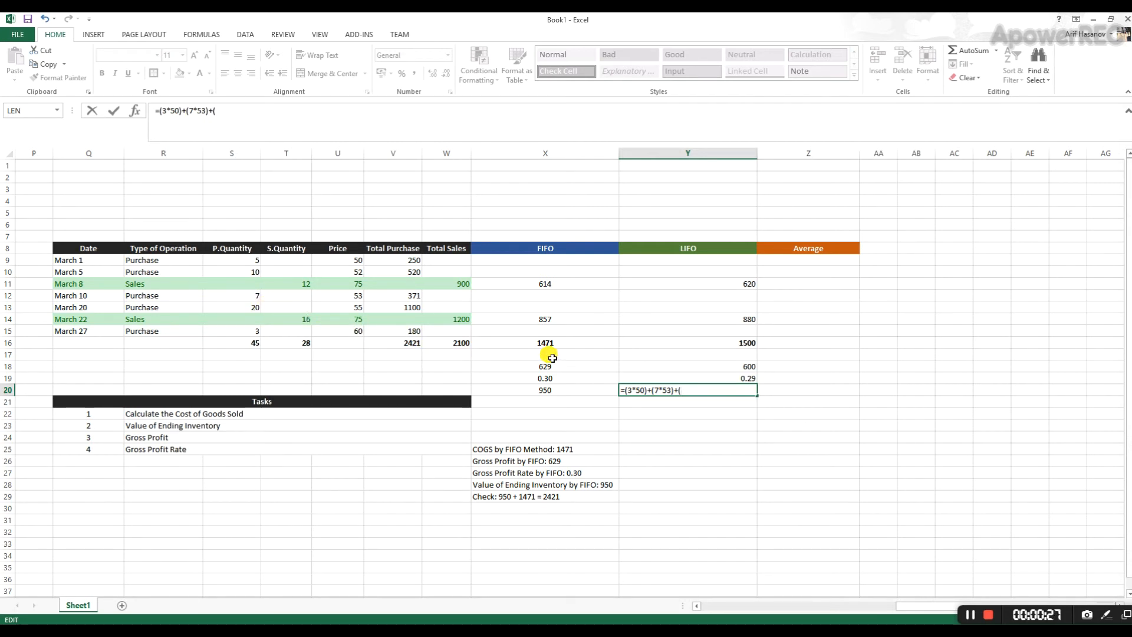
{"action": "type", "text": "*"}
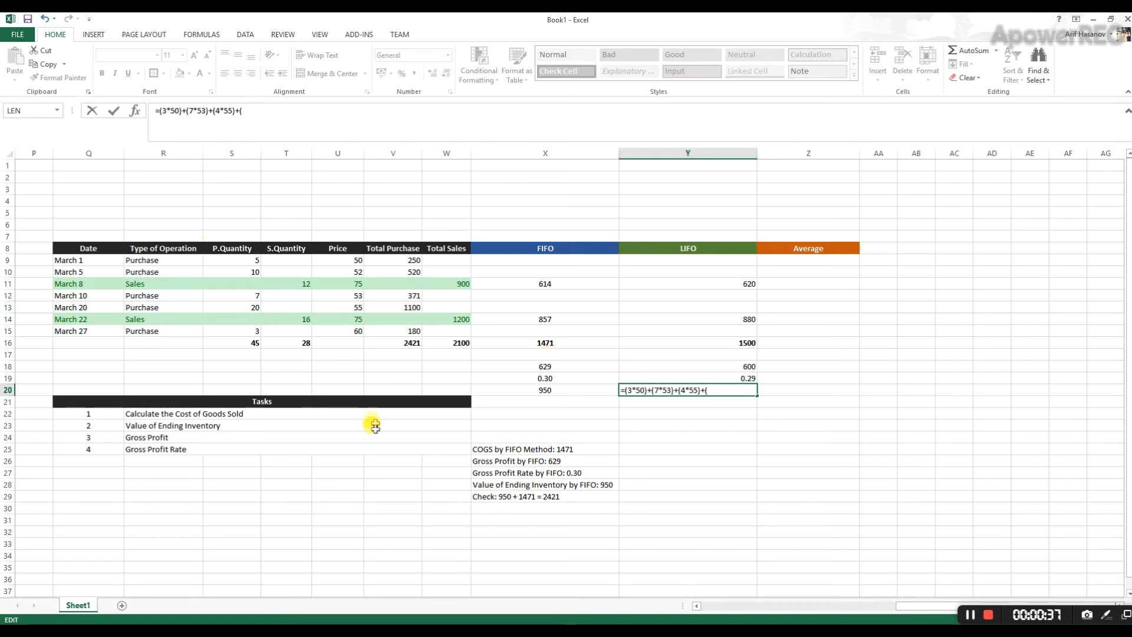
{"action": "type", "text": "60"}
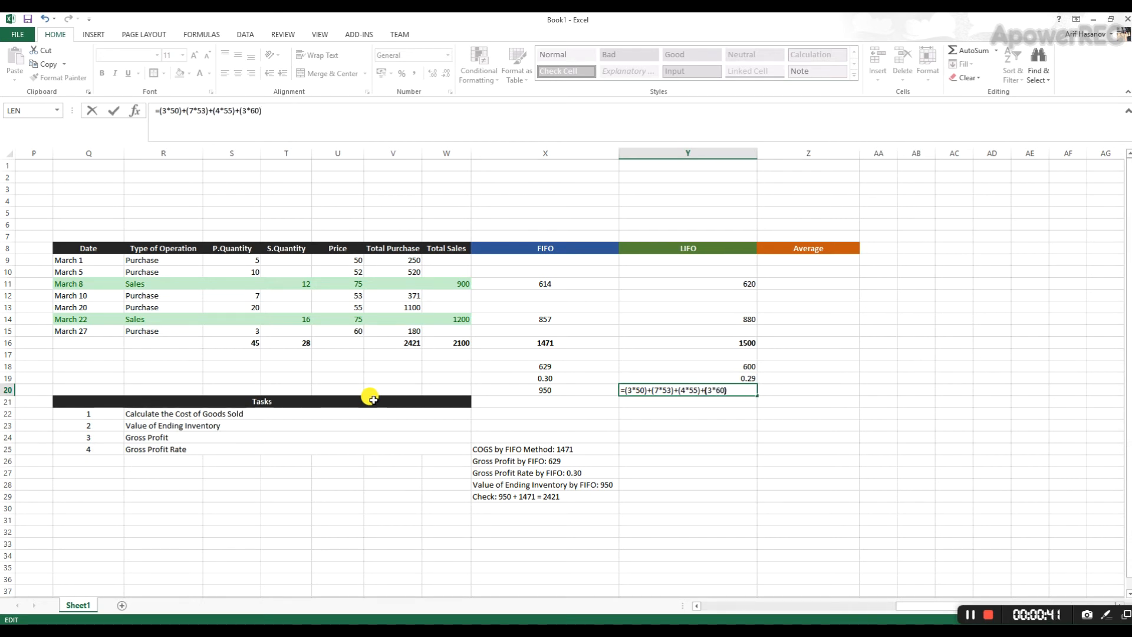
{"action": "key", "text": "Return"}
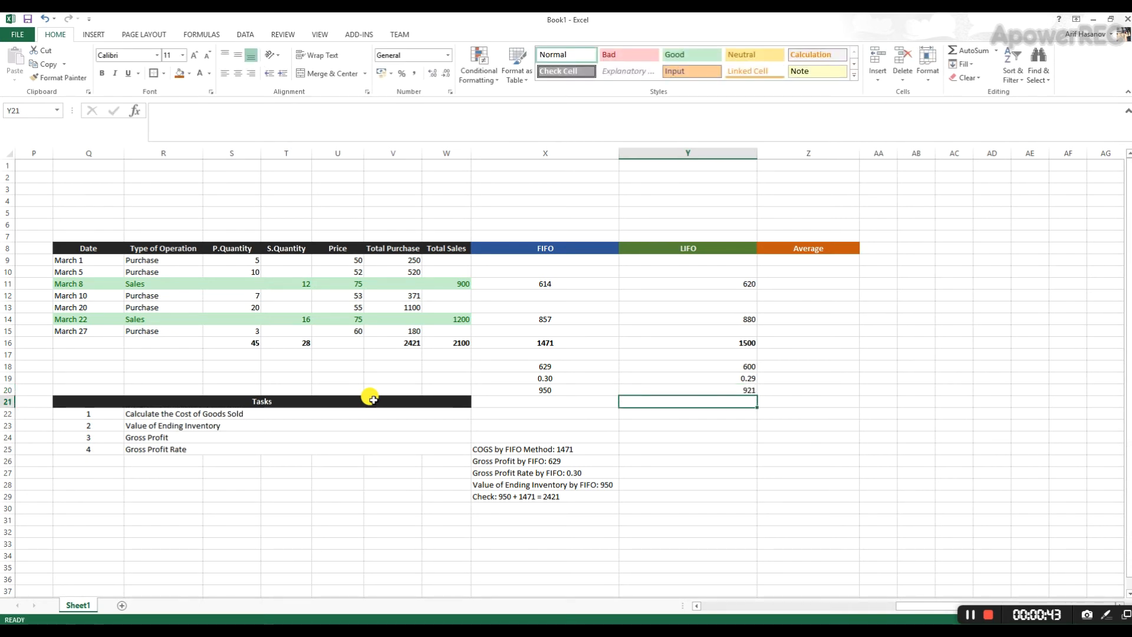
{"action": "left_click", "coordinate": [736, 391]}
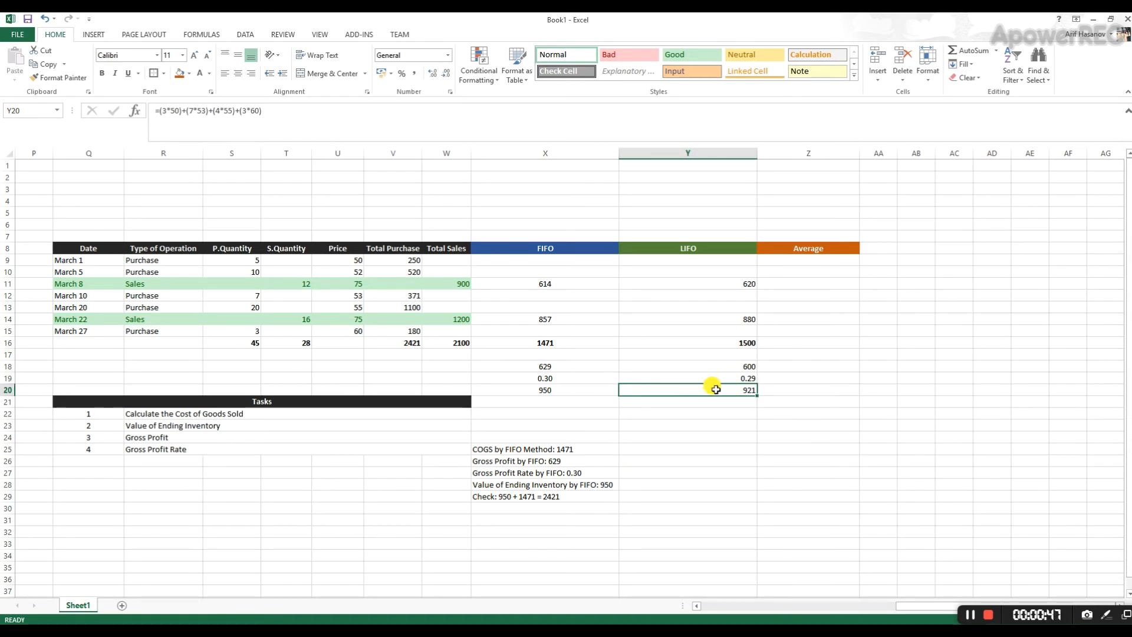
{"action": "left_click", "coordinate": [179, 259]}
{"action": "left_click_drag", "start_coordinate": [179, 260], "coordinate": [186, 330]}
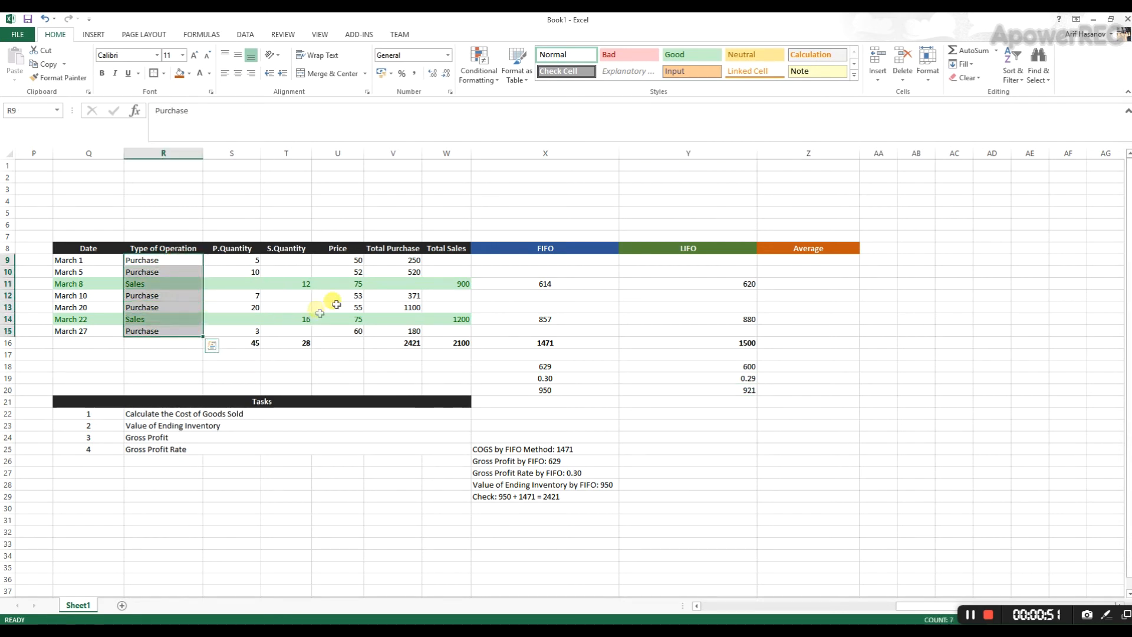
{"action": "left_click", "coordinate": [740, 391]}
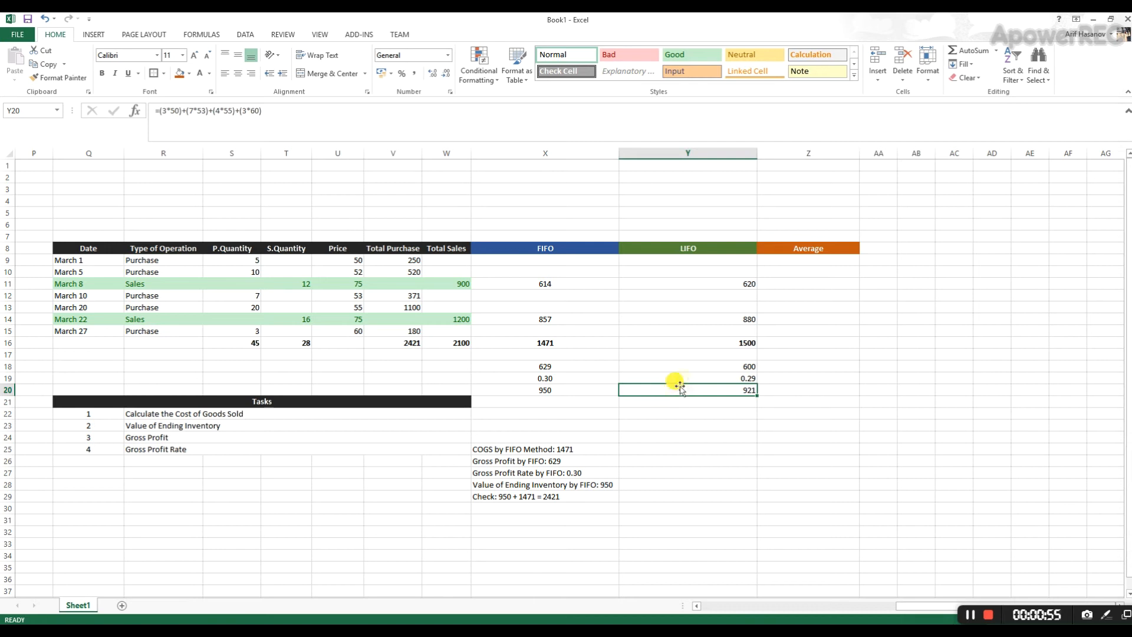
- Copy the FIFO summary lines from X25:X29 into the LIFO column starting at Y25
{"action": "left_click_drag", "start_coordinate": [596, 448], "coordinate": [589, 496]}
{"action": "key", "text": "ctrl+c"}
{"action": "left_click", "coordinate": [657, 449]}
{"action": "key", "text": "ctrl+v"}
- Clear the figures from the copied summary lines in Y25:Y29 and change FIFO to LIFO in their labels
{"action": "key", "text": "F2"}
{"action": "key", "text": "BackSpace"}
{"action": "key", "text": "BackSpace"}
{"action": "key", "text": "BackSpace"}
{"action": "key", "text": "BackSpace"}
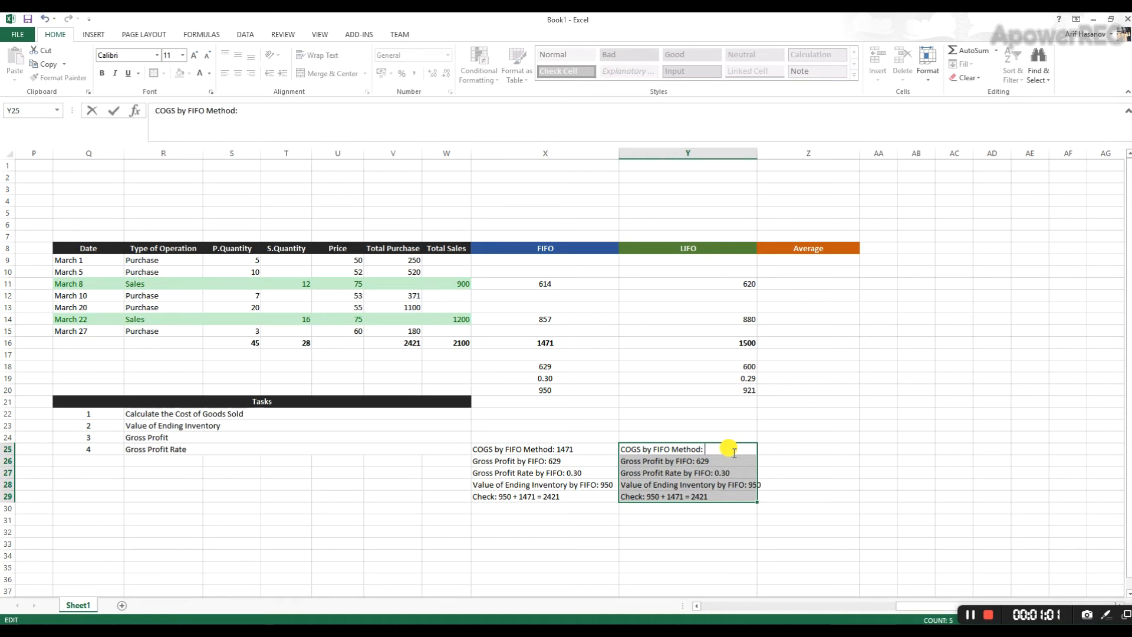
{"action": "key", "text": "Return"}
{"action": "key", "text": "F2"}
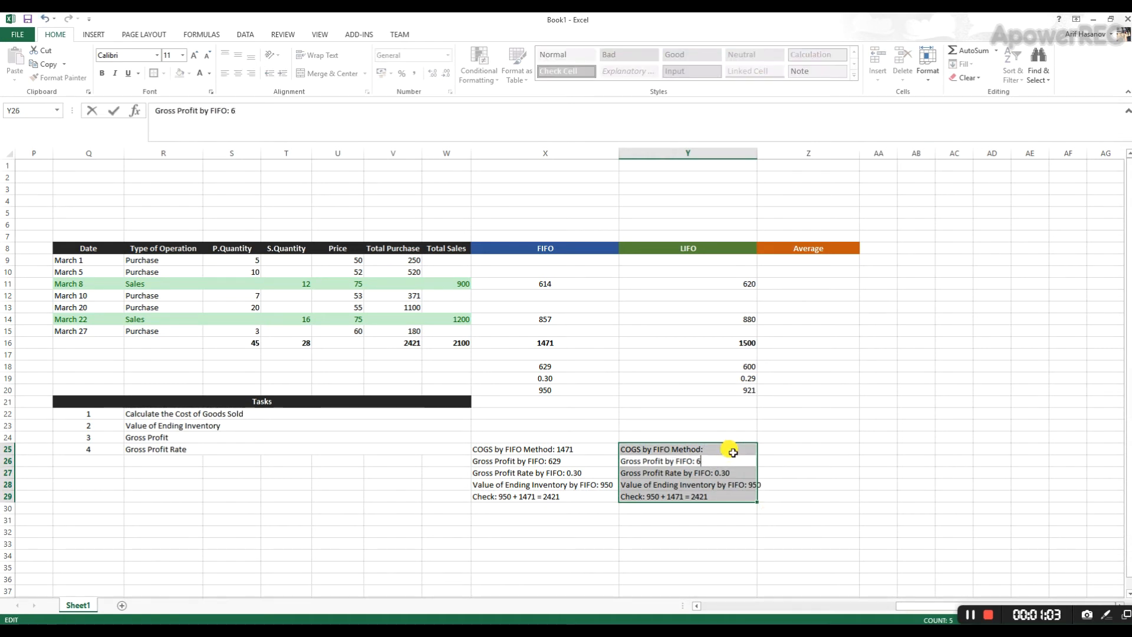
{"action": "key", "text": "BackSpace"}
{"action": "key", "text": "Return"}
{"action": "key", "text": "F2"}
{"action": "key", "text": "BackSpace"}
{"action": "key", "text": "Return"}
{"action": "key", "text": "F2"}
{"action": "key", "text": "BackSpace"}
{"action": "key", "text": "Return"}
{"action": "key", "text": "F2"}
{"action": "key", "text": "BackSpace"}
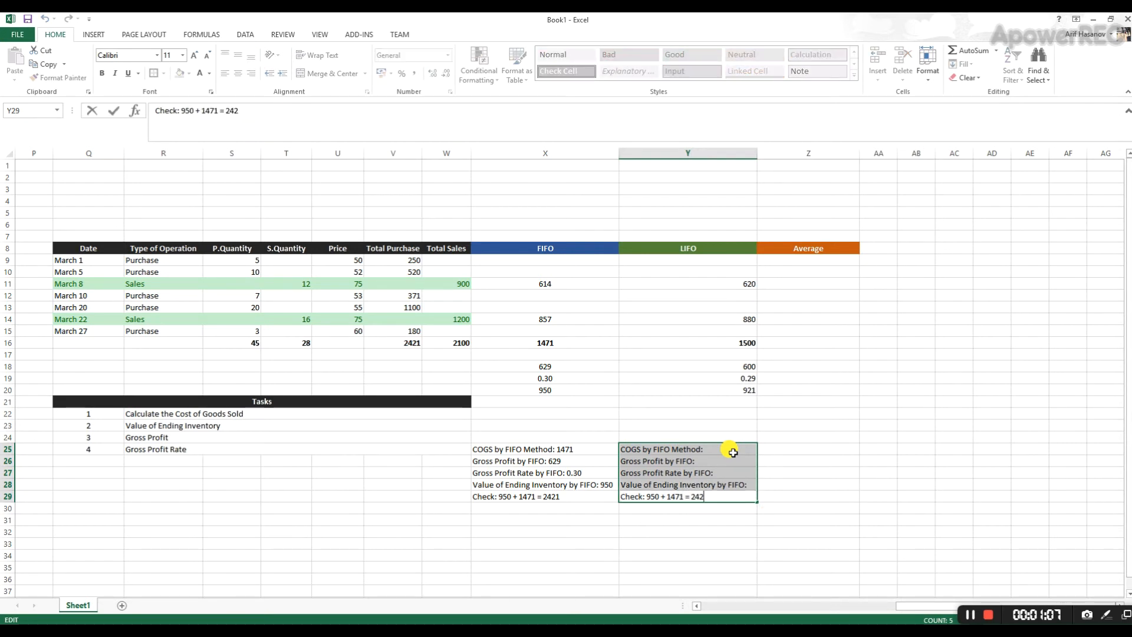
{"action": "key", "text": "BackSpace"}
{"action": "key", "text": "BackSpace"}
{"action": "key", "text": "BackSpace"}
{"action": "key", "text": "BackSpace"}
{"action": "key", "text": "BackSpace"}
{"action": "key", "text": "BackSpace"}
{"action": "key", "text": "BackSpace"}
{"action": "key", "text": "BackSpace"}
{"action": "key", "text": "BackSpace"}
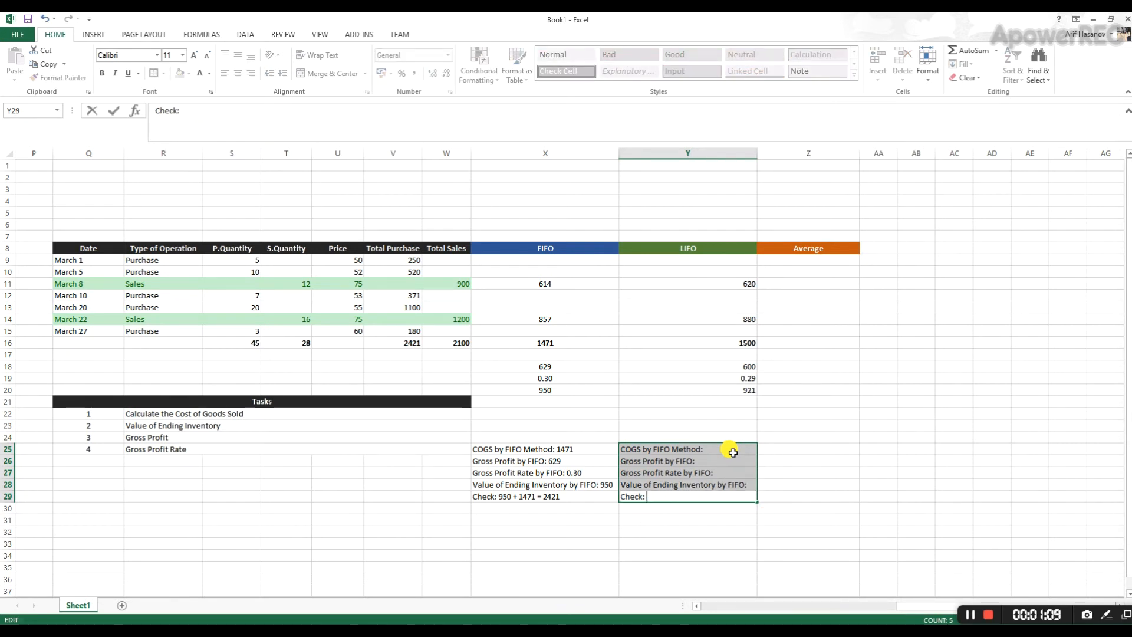
{"action": "key", "text": "Return"}
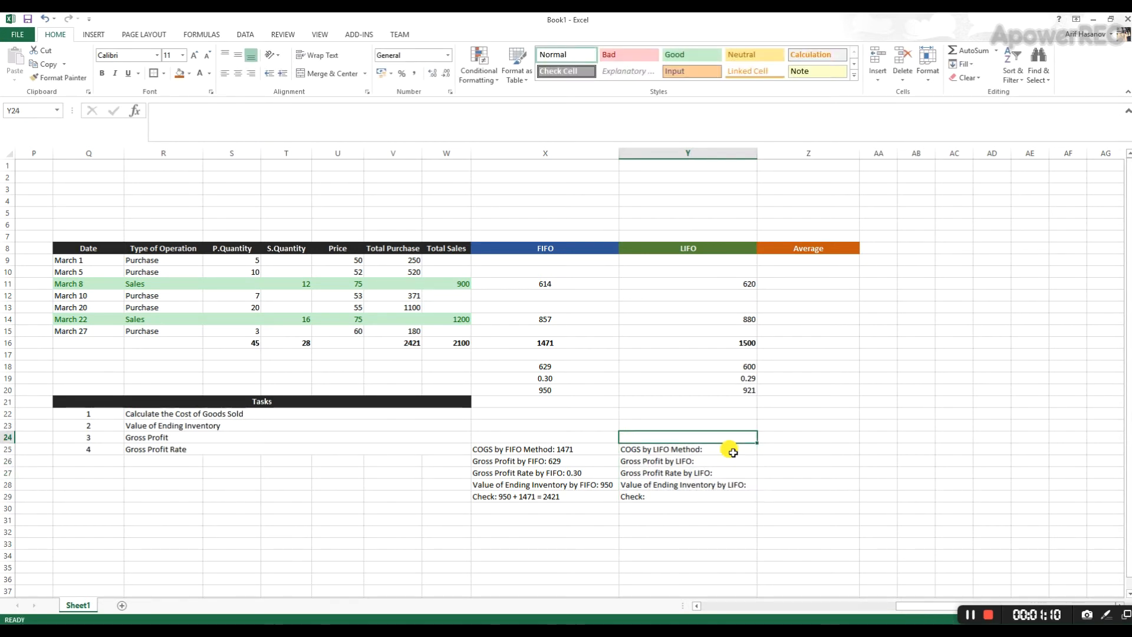
{"action": "key", "text": "Down"}
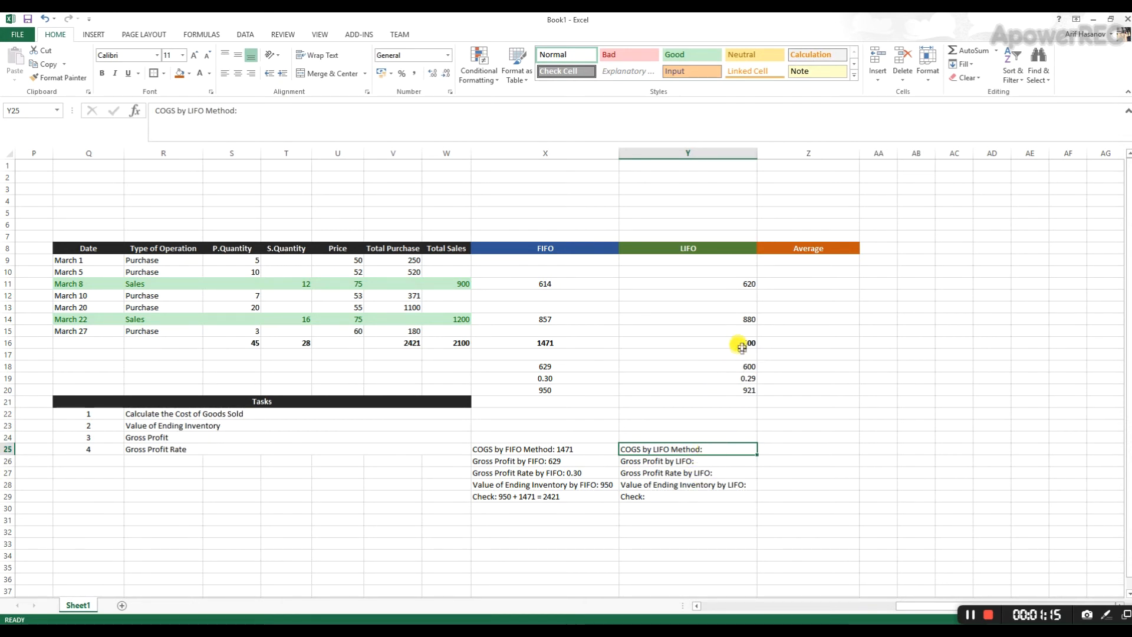
- Complete the LIFO summary in Y25:Y28 with COGS 1500, gross profit 600, gross profit rate 0.29 and ending inventory 921
{"action": "double_click", "coordinate": [711, 446]}
{"action": "type", "text": "1500"}
{"action": "key", "text": "Return"}
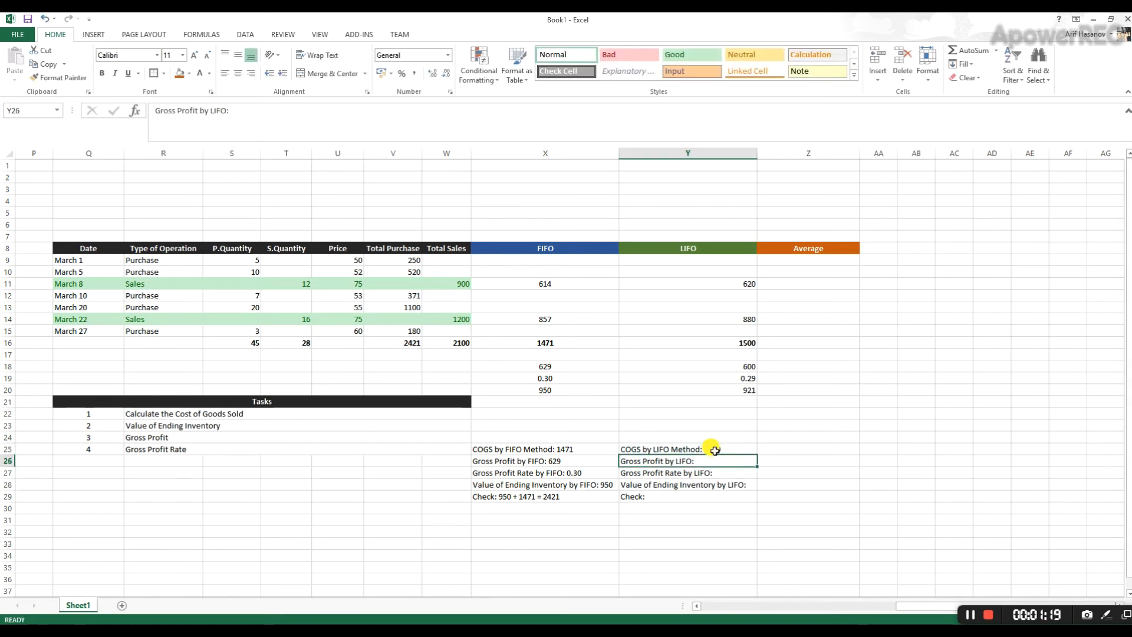
{"action": "key", "text": "F2"}
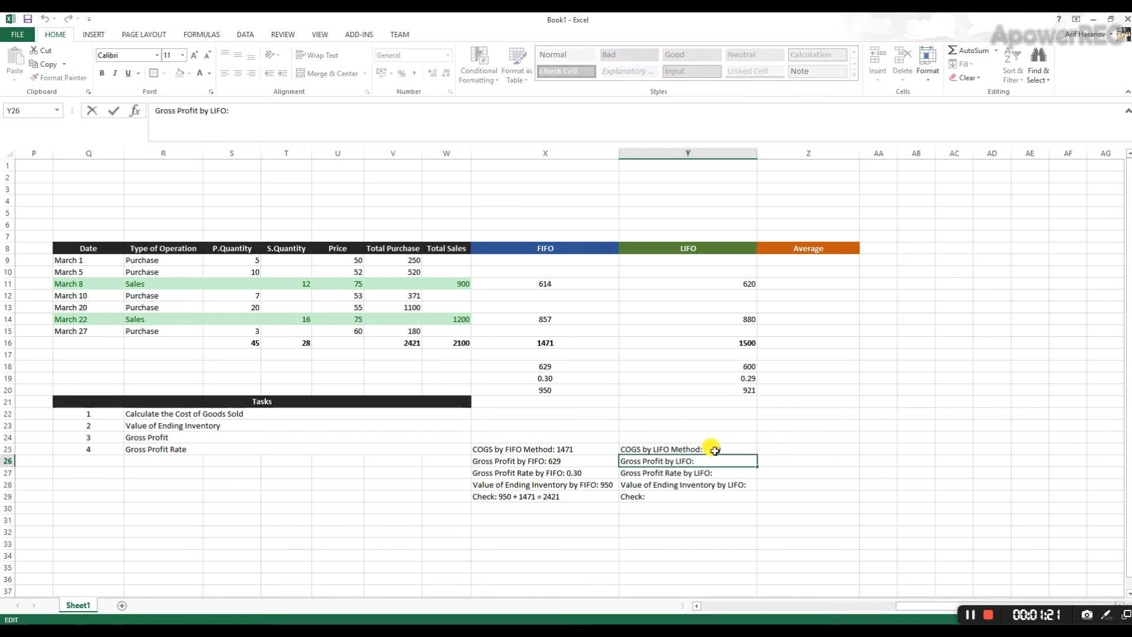
{"action": "type", "text": "600"}
{"action": "key", "text": "Return"}
{"action": "key", "text": "F2"}
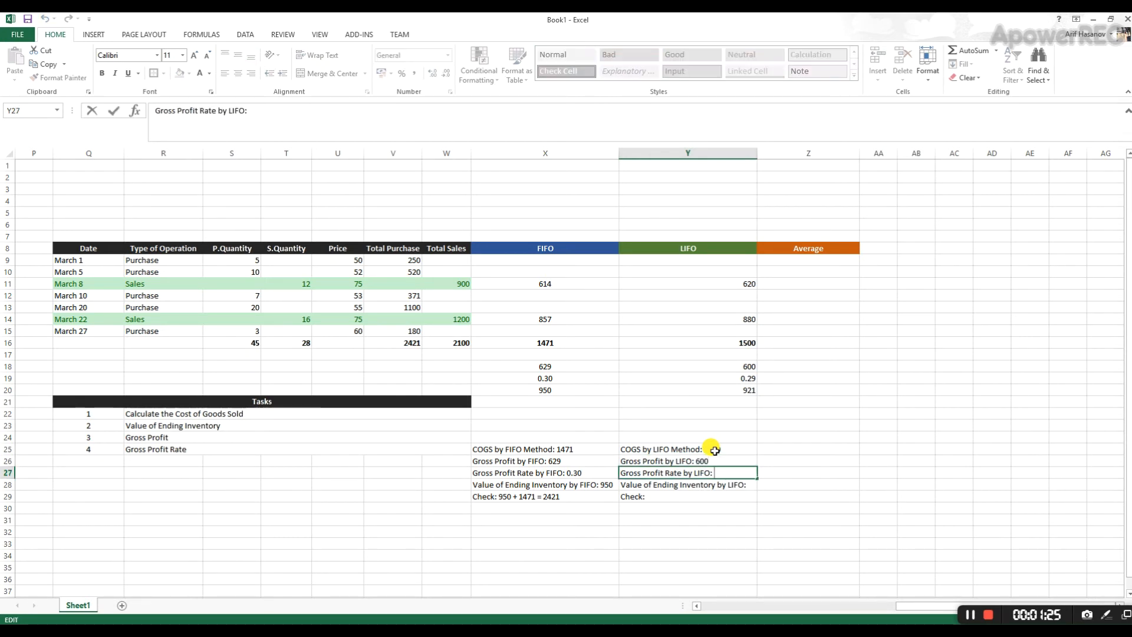
{"action": "type", "text": "29"}
{"action": "key", "text": "Return"}
{"action": "key", "text": "F2"}
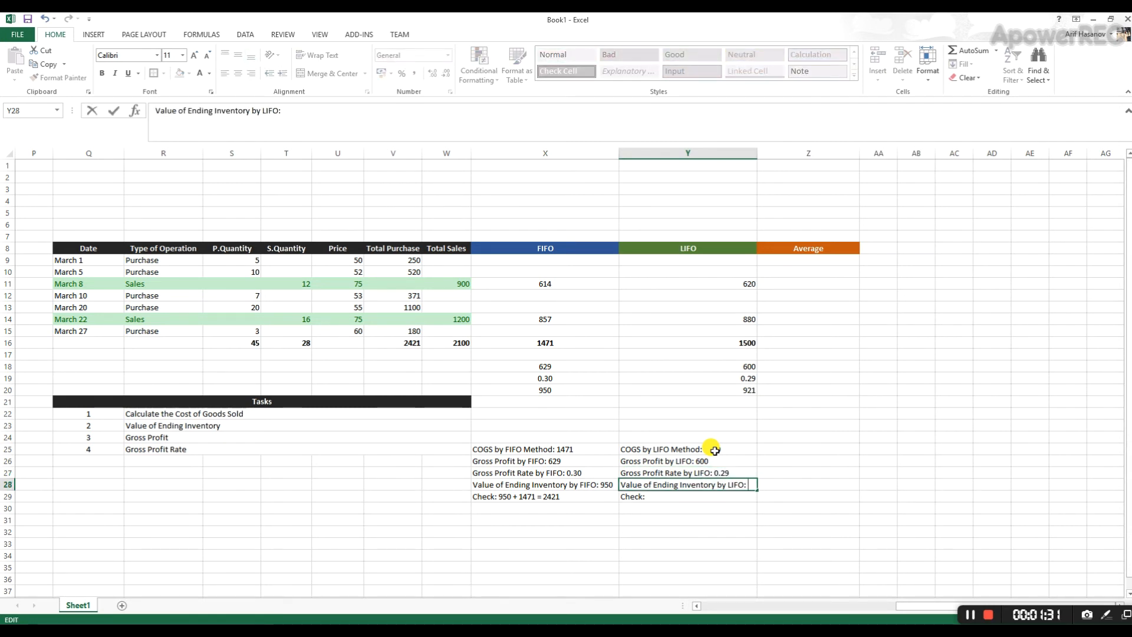
{"action": "type", "text": "921"}
{"action": "key", "text": "Return"}
- Complete the check line in Y29 as "Check: 921 + 1500 = 2421"
{"action": "key", "text": "F2"}
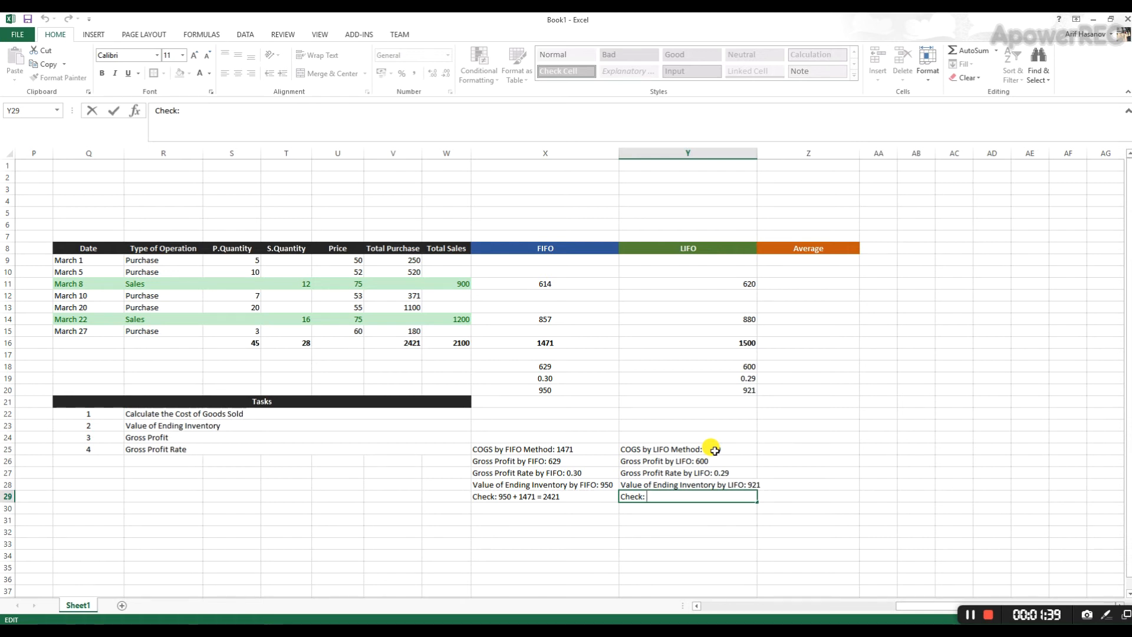
{"action": "type", "text": "921 + 1500 = 2421"}
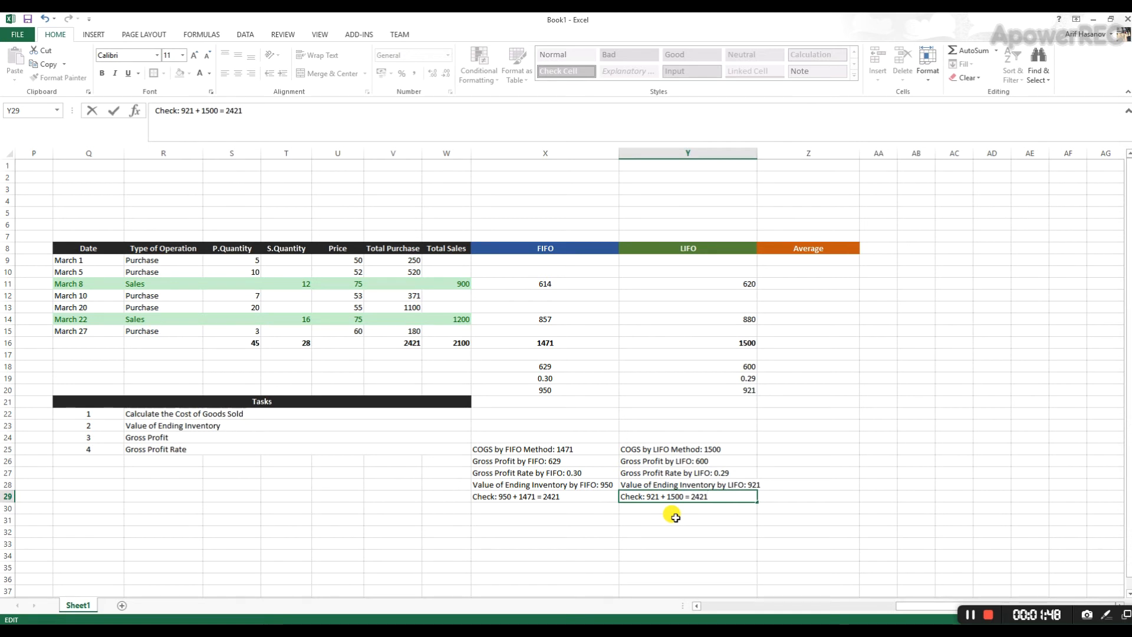
{"action": "key", "text": "Return"}
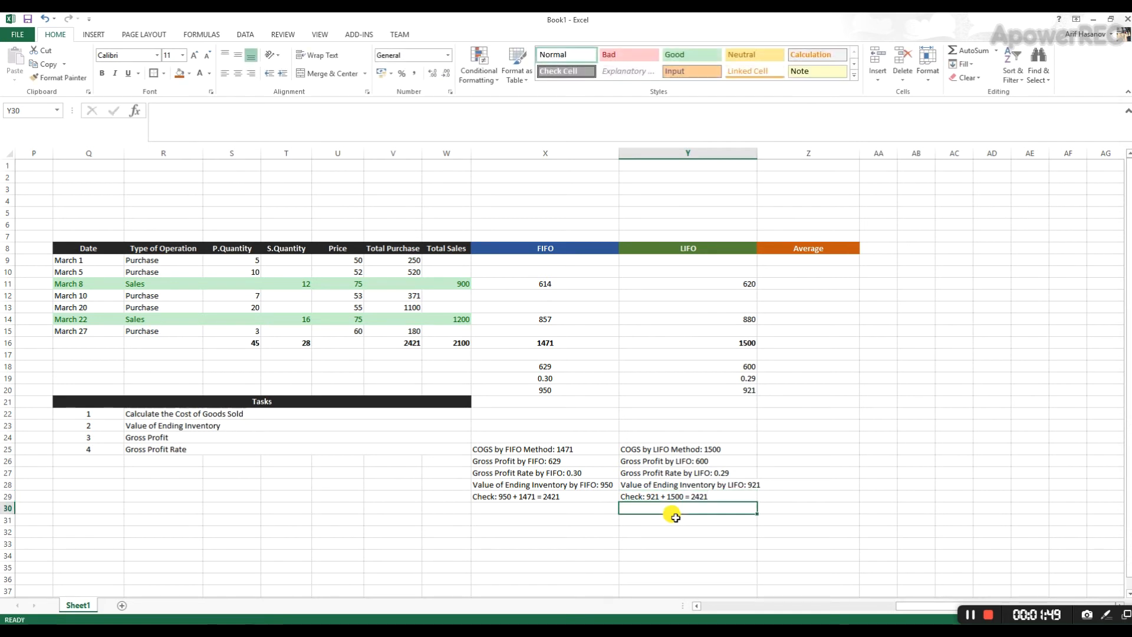
- Verify the check sum with a scratch formula =921+1500 in Y31 and clear that cell
{"action": "left_click", "coordinate": [675, 517]}
{"action": "type", "text": "="}
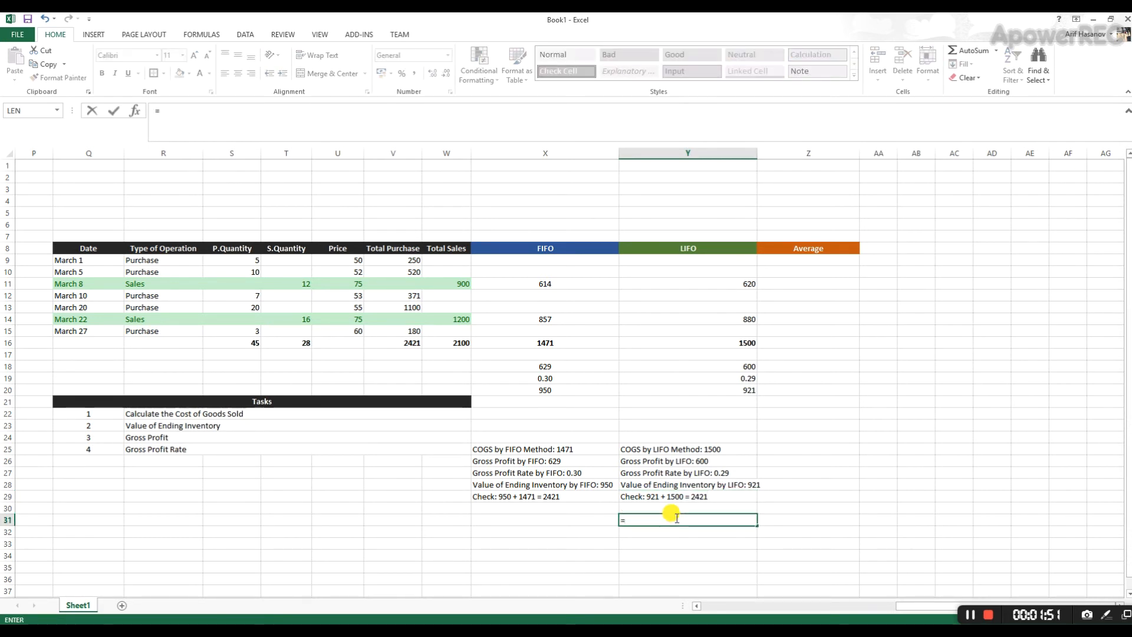
{"action": "type", "text": "921+1500"}
{"action": "key", "text": "Return"}
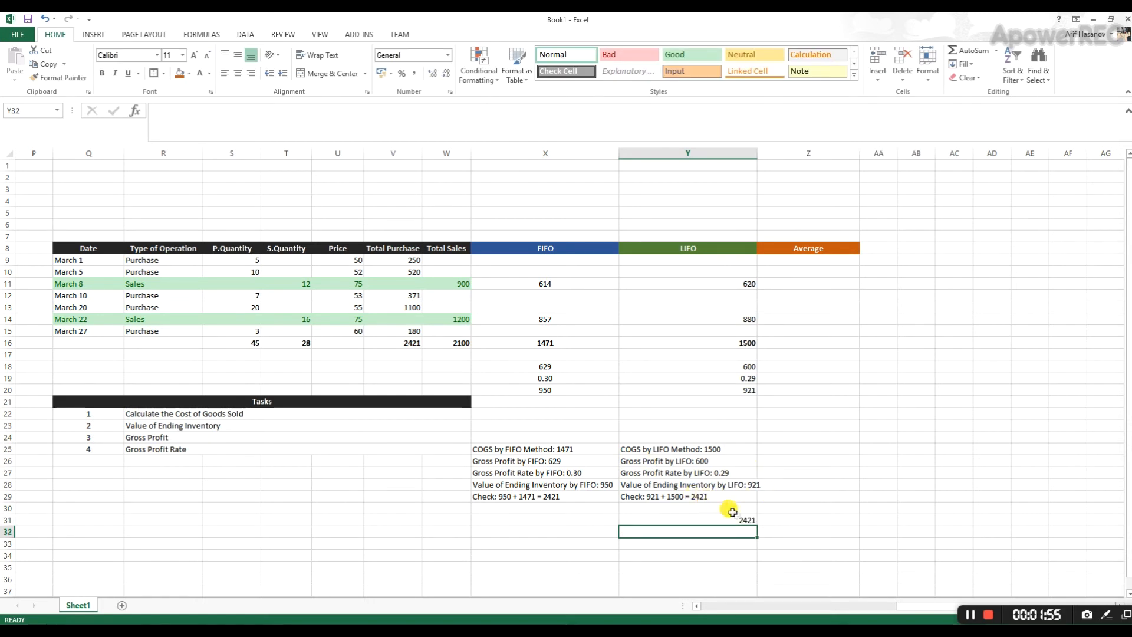
{"action": "left_click", "coordinate": [713, 519]}
{"action": "key", "text": "Delete"}
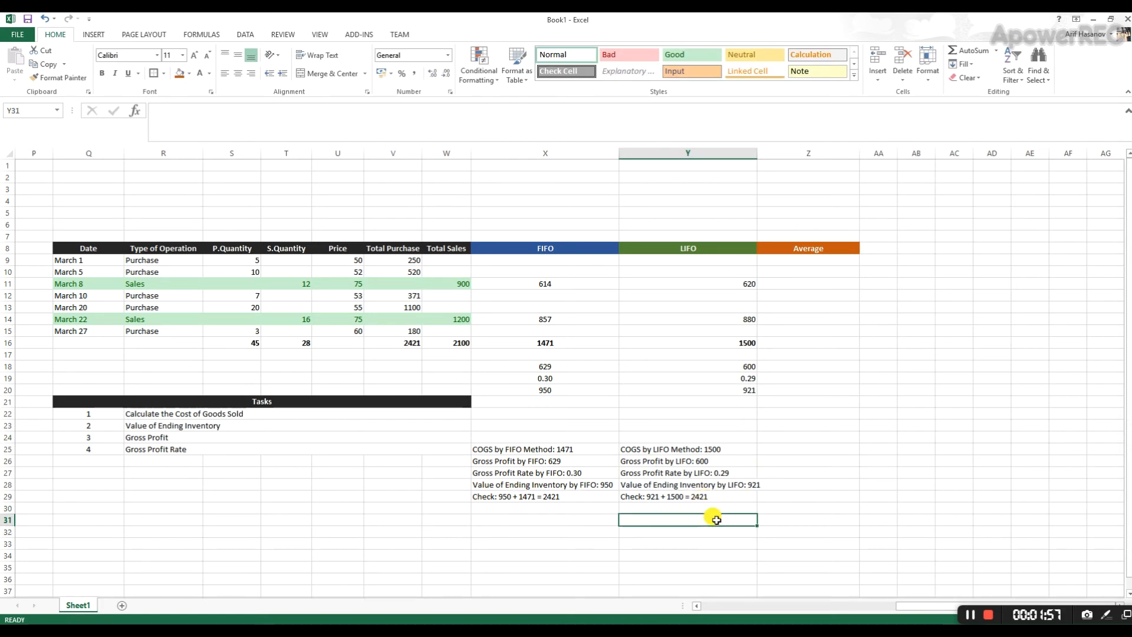
- Replace the word "Check" with "Control" in the LIFO check line in Y29
{"action": "left_click", "coordinate": [639, 496]}
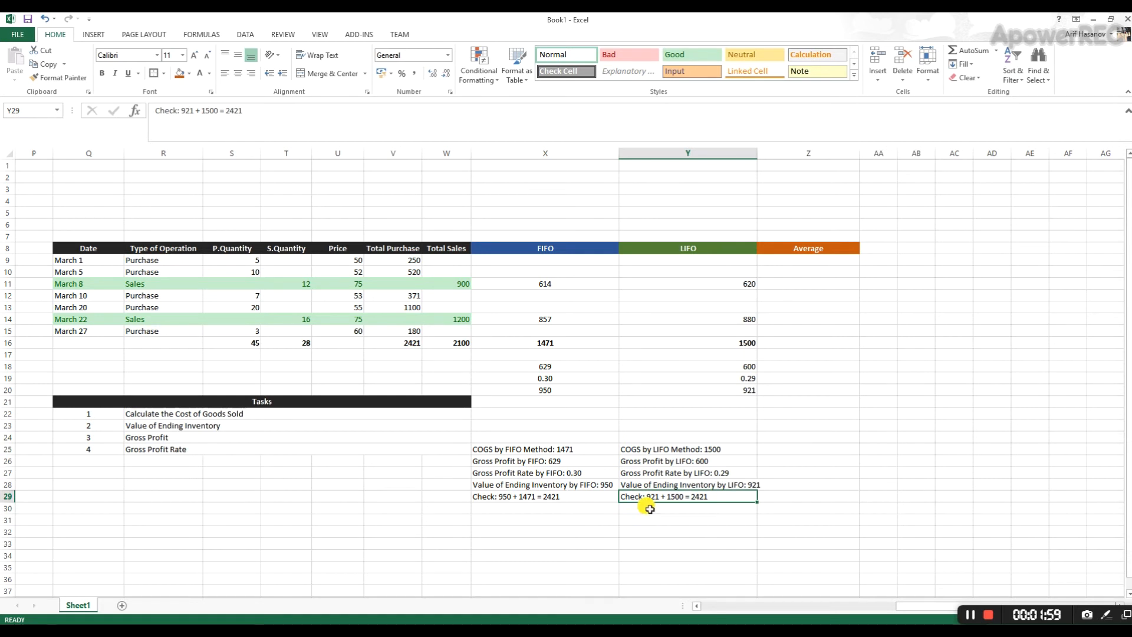
{"action": "double_click", "coordinate": [631, 496]}
{"action": "double_click", "coordinate": [630, 496]}
{"action": "type", "text": "Control:"}
{"action": "key", "text": "Return"}
- Change "Check" to "Control" in the FIFO check line in X29 as well
{"action": "key", "text": "Left"}
{"action": "key", "text": "Left"}
{"action": "key", "text": "Right"}
{"action": "key", "text": "Up"}
{"action": "key", "text": "F2"}
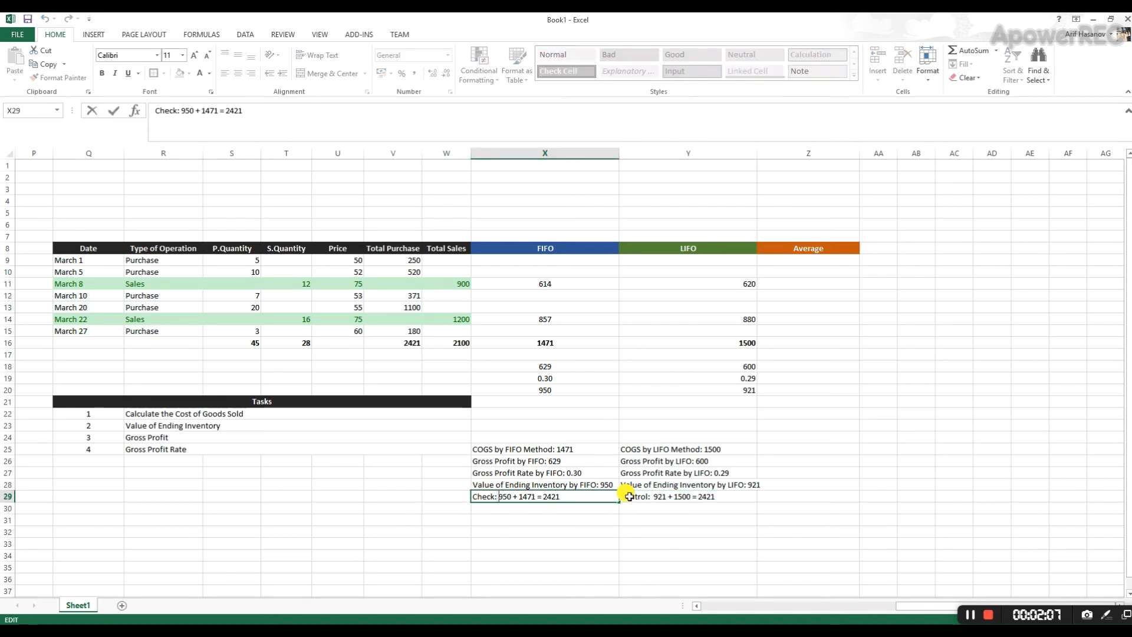
{"action": "key", "text": "shift+Left"}
{"action": "key", "text": "shift+Left"}
{"action": "key", "text": "shift+Left"}
{"action": "type", "text": "Control"}
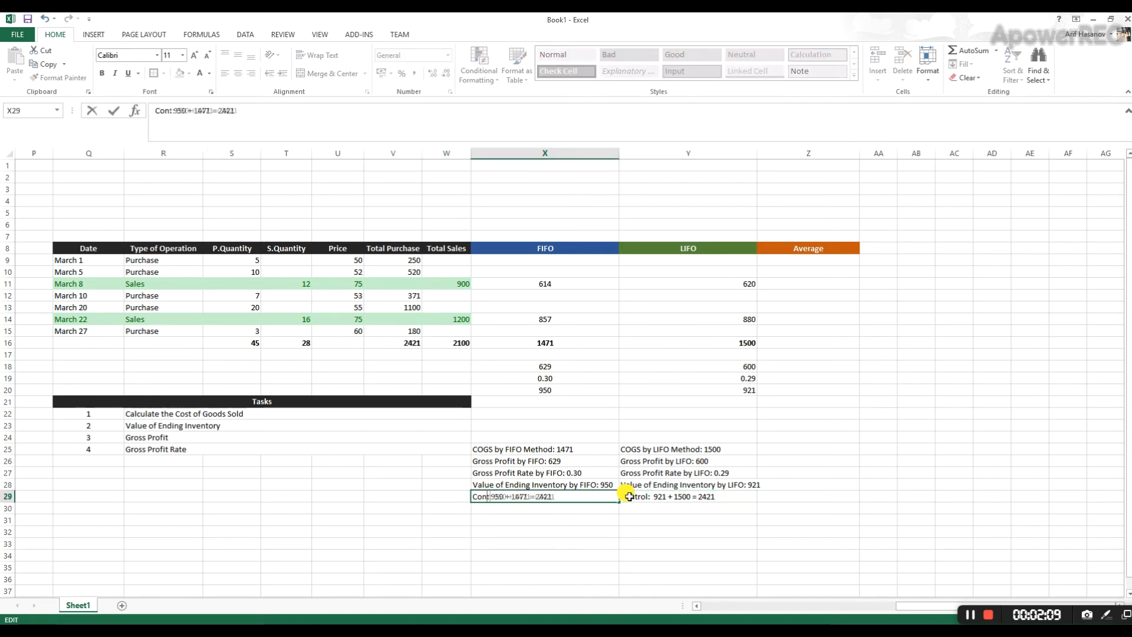
{"action": "key", "text": "Return"}
{"action": "key", "text": "Right"}
{"action": "key", "text": "Up"}
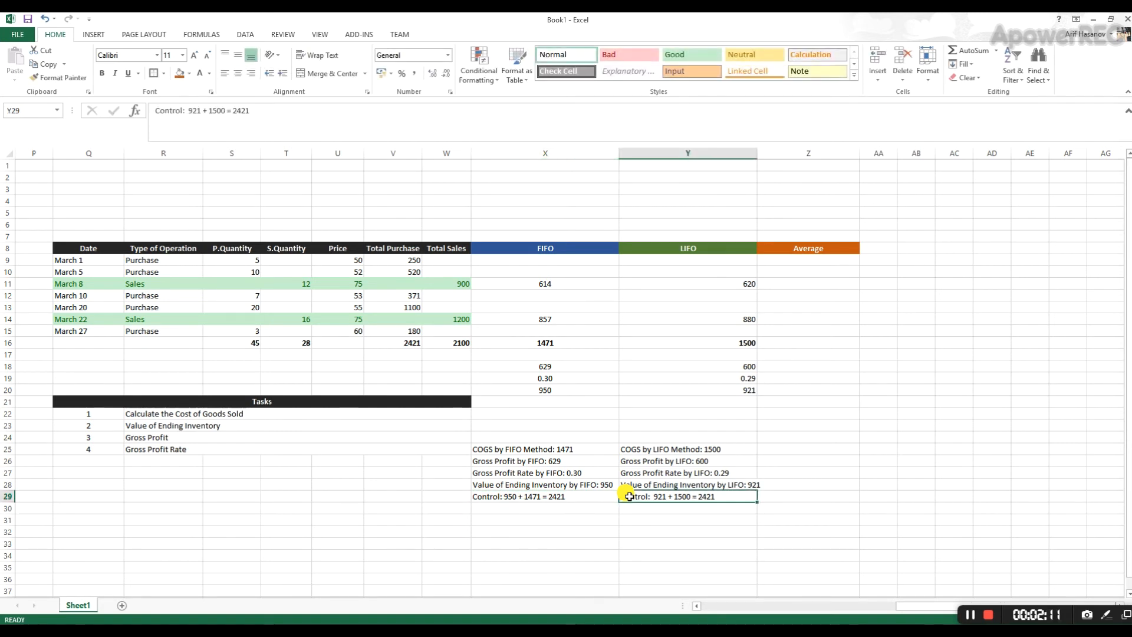
- Fit column Y to its contents and widen the Average column Z slightly
{"action": "double_click", "coordinate": [755, 151]}
{"action": "left_click", "coordinate": [834, 484]}
{"action": "left_click", "coordinate": [801, 519]}
{"action": "left_click", "coordinate": [817, 472]}
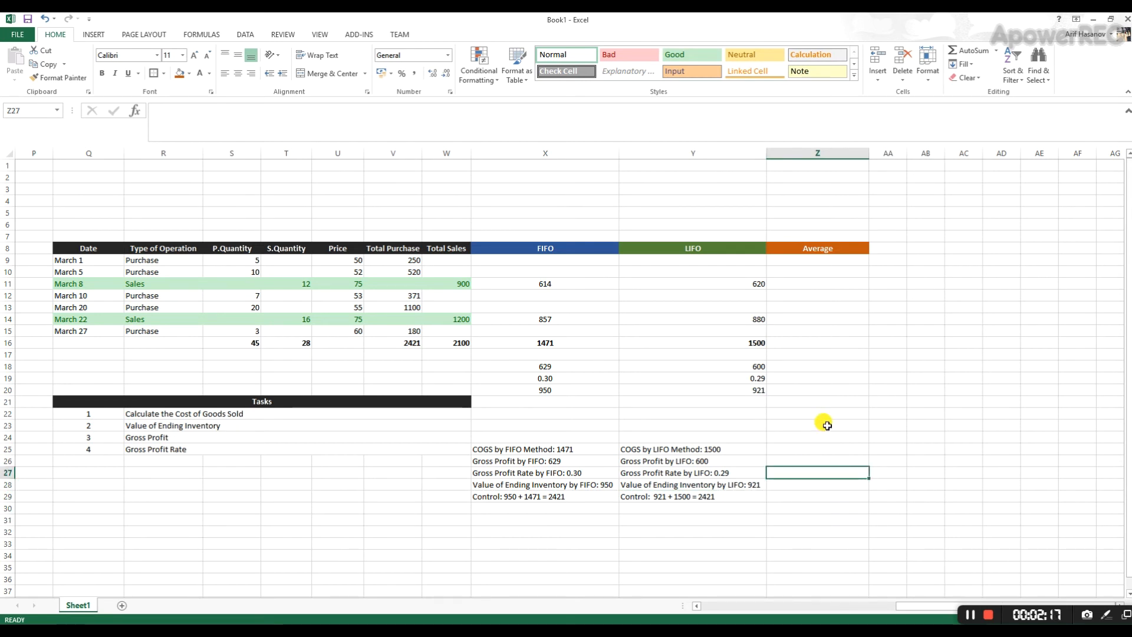
{"action": "left_click_drag", "start_coordinate": [868, 153], "coordinate": [879, 153]}
{"action": "left_click", "coordinate": [876, 405]}
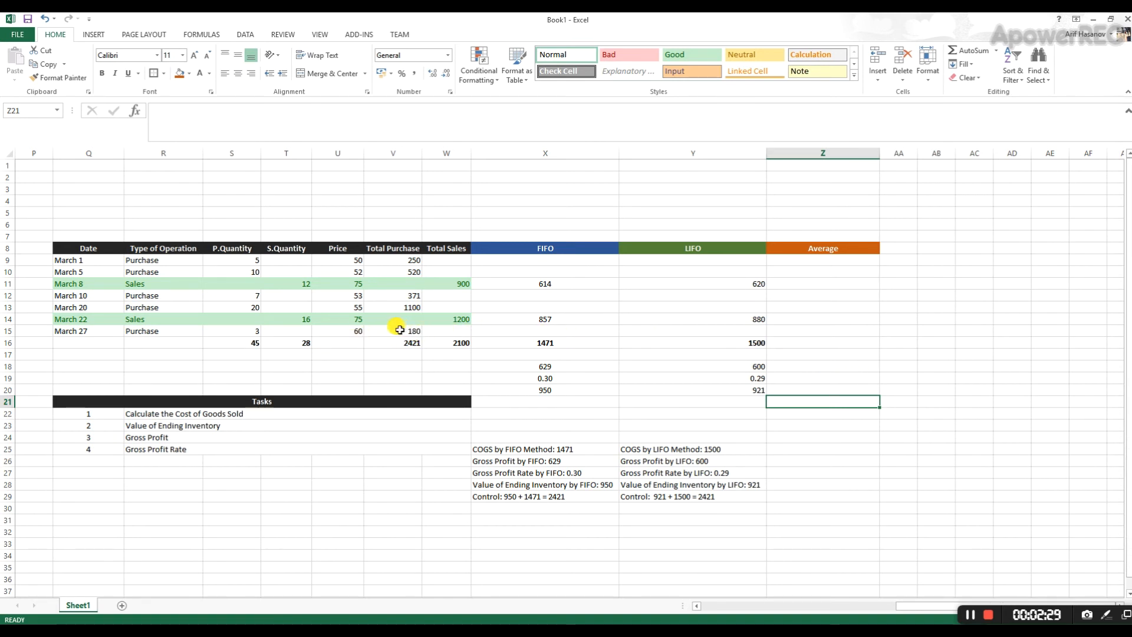
- Examine the total purchase value in V16 and the total purchased quantity in S16 as the basis for the average cost
{"action": "left_click_drag", "start_coordinate": [397, 345], "coordinate": [406, 261]}
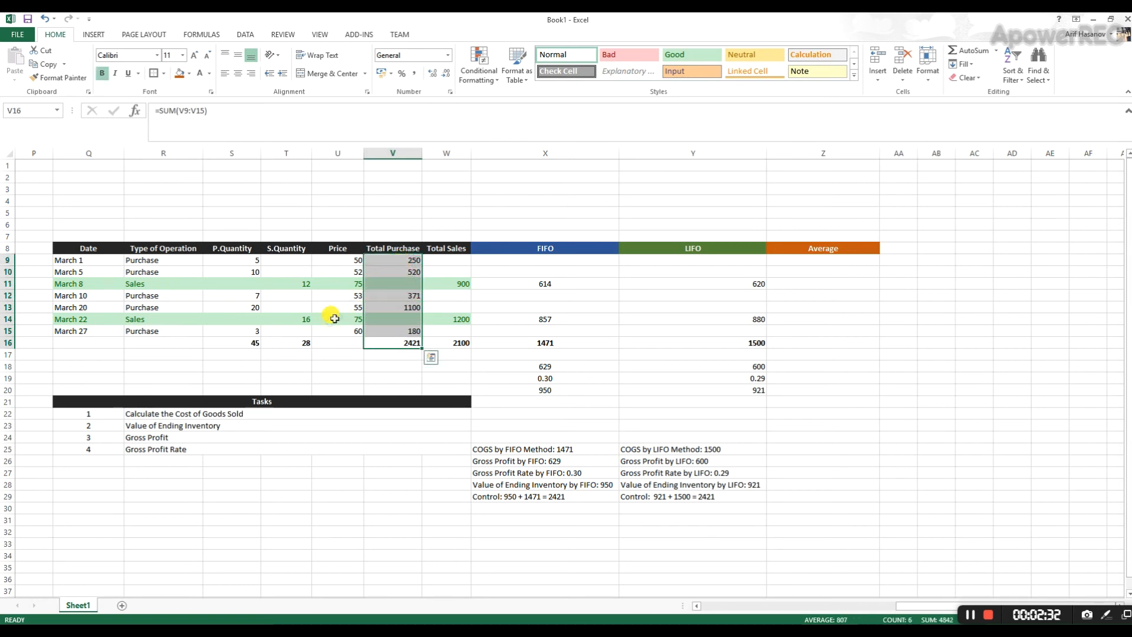
{"action": "left_click", "coordinate": [249, 344]}
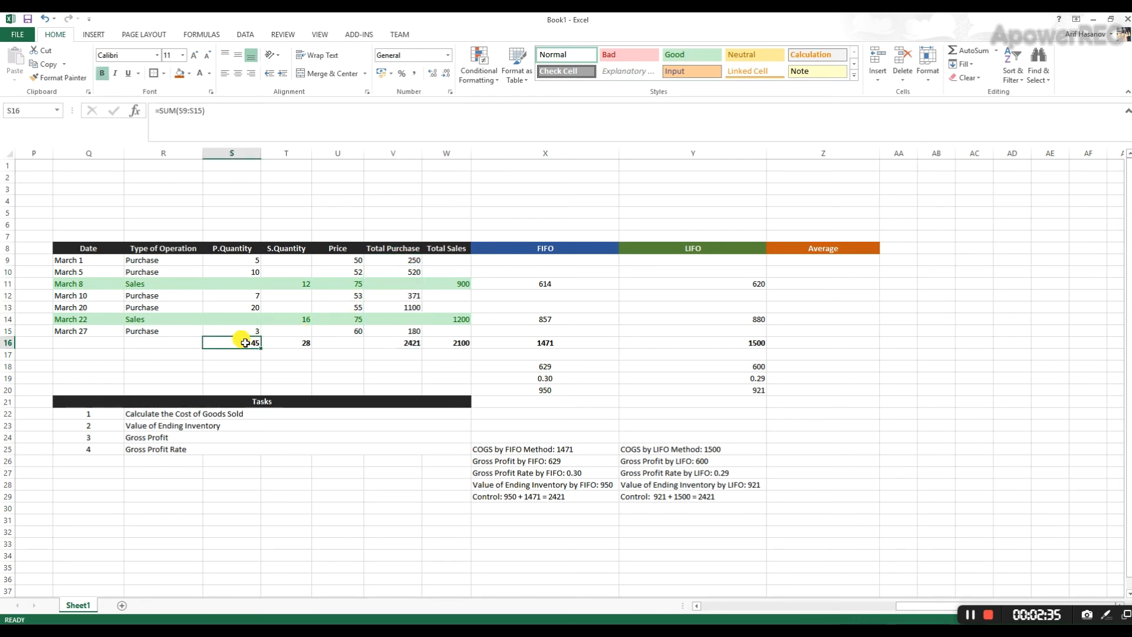
{"action": "left_click", "coordinate": [388, 343]}
{"action": "left_click", "coordinate": [243, 340]}
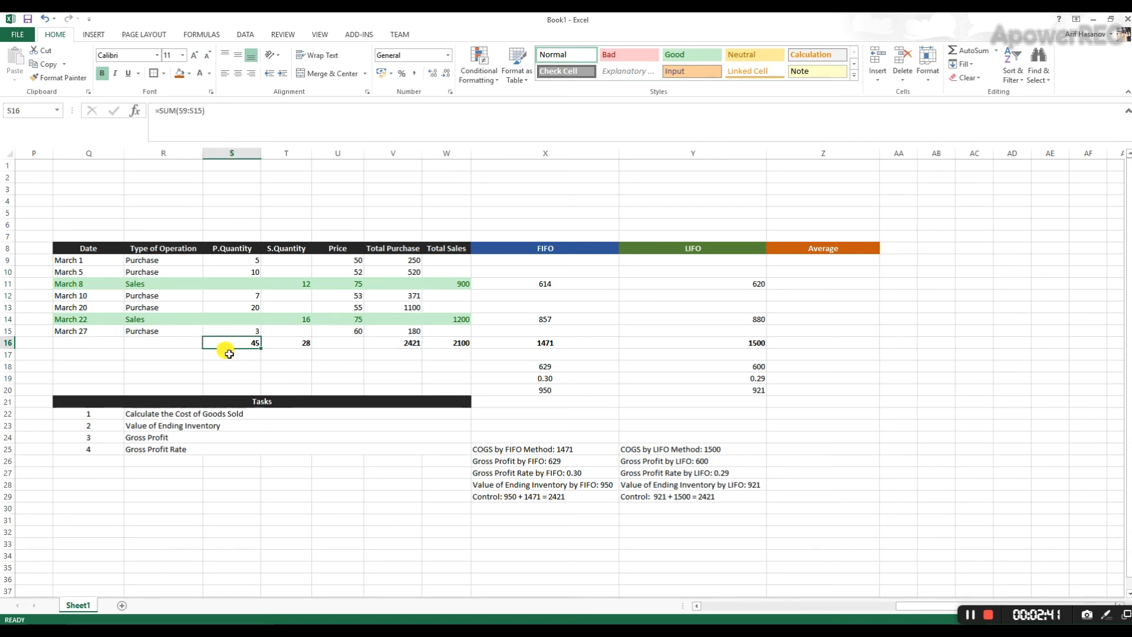
- Enter the label "Average COGS:" in AB14, beside the Average column, and fit column AB to the text
{"action": "left_click_drag", "start_coordinate": [793, 260], "coordinate": [787, 350]}
{"action": "left_click", "coordinate": [793, 283]}
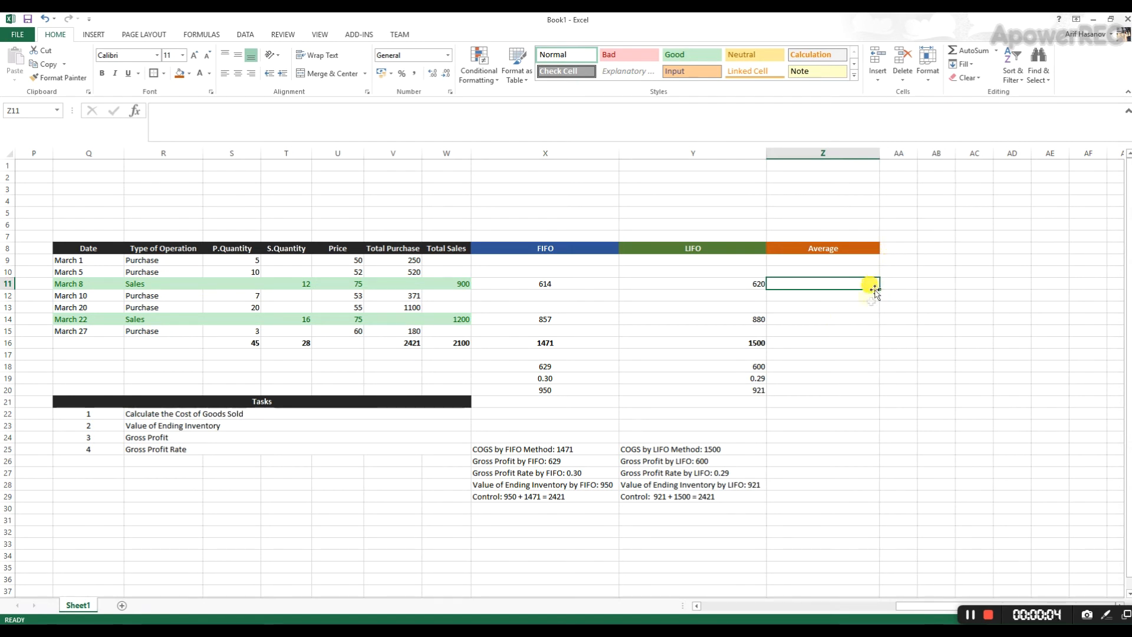
{"action": "left_click", "coordinate": [915, 315]}
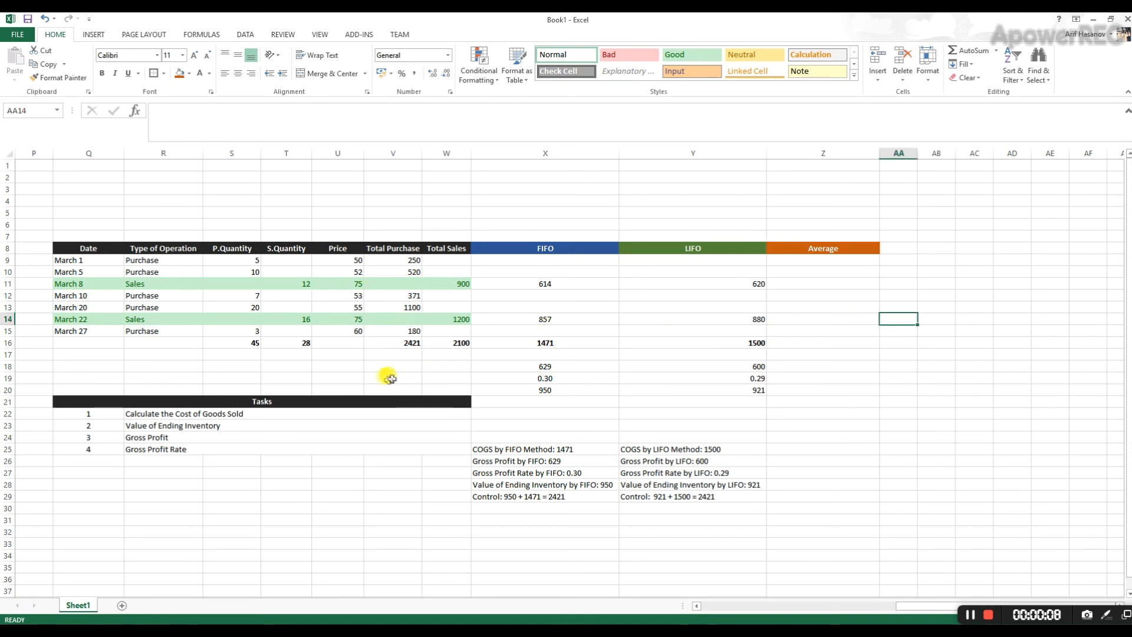
{"action": "left_click", "coordinate": [936, 318]}
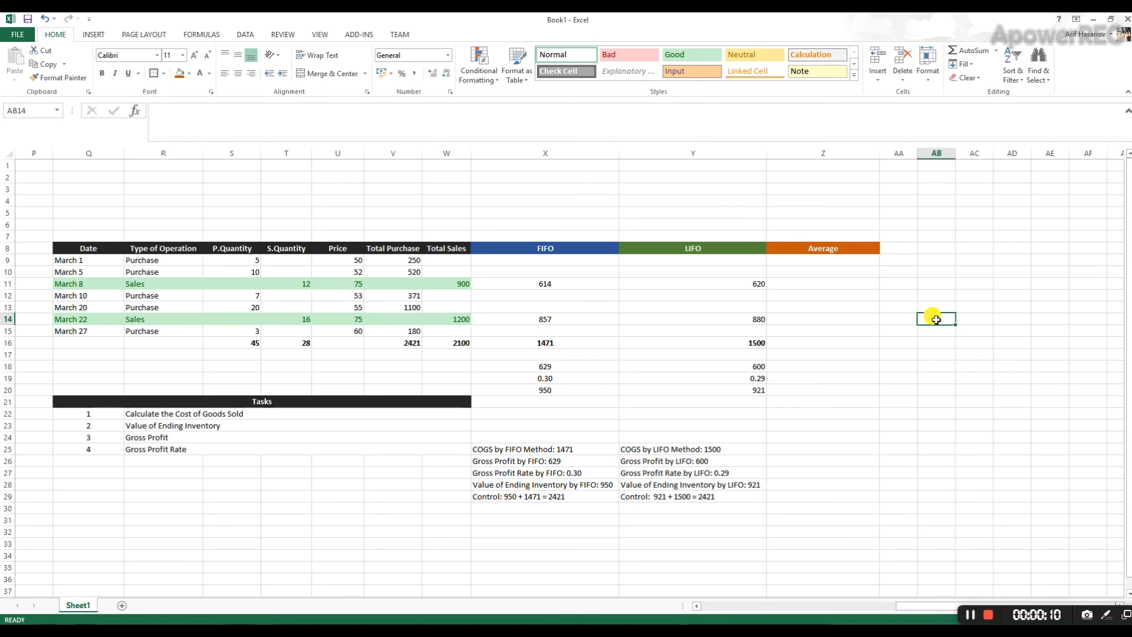
{"action": "type", "text": "A"}
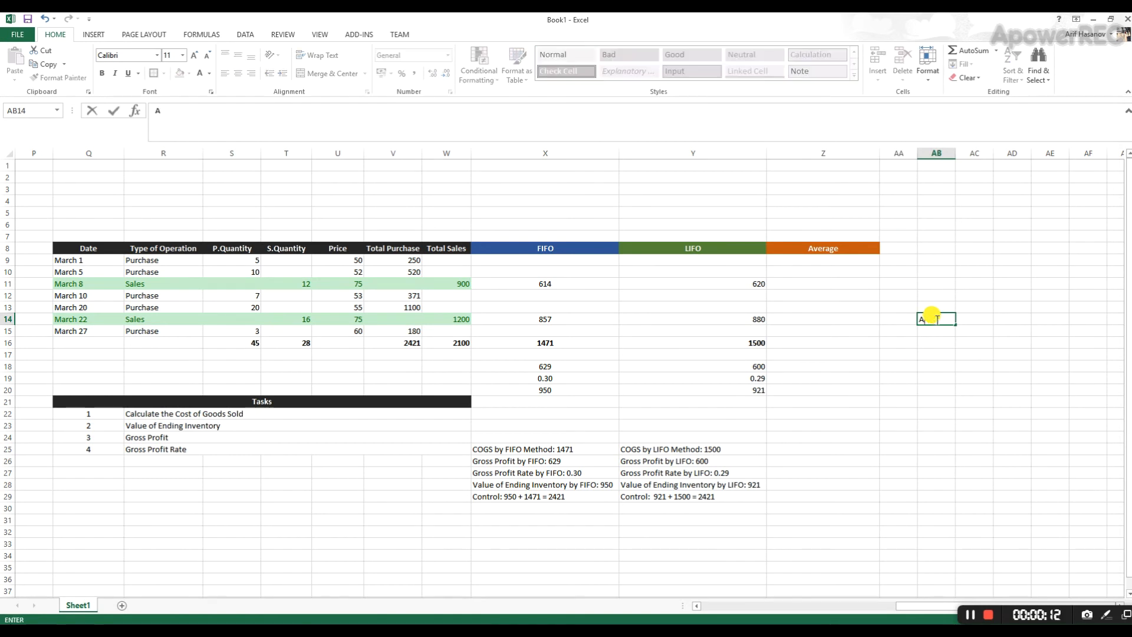
{"action": "type", "text": "verage COGS:"}
{"action": "key", "text": "Tab"}
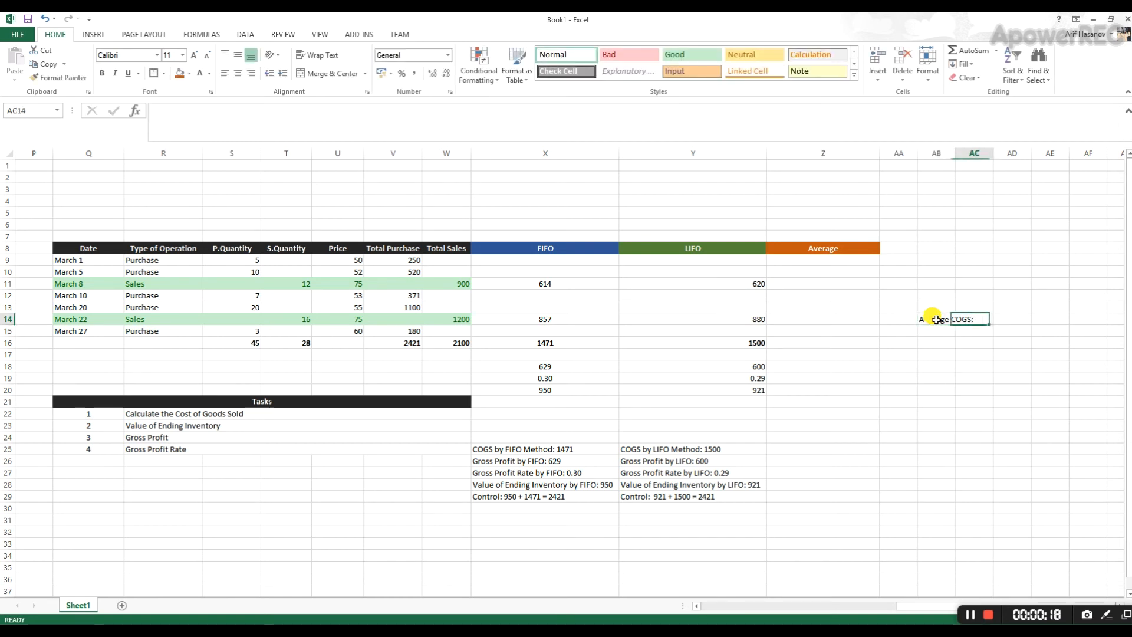
{"action": "double_click", "coordinate": [955, 153]}
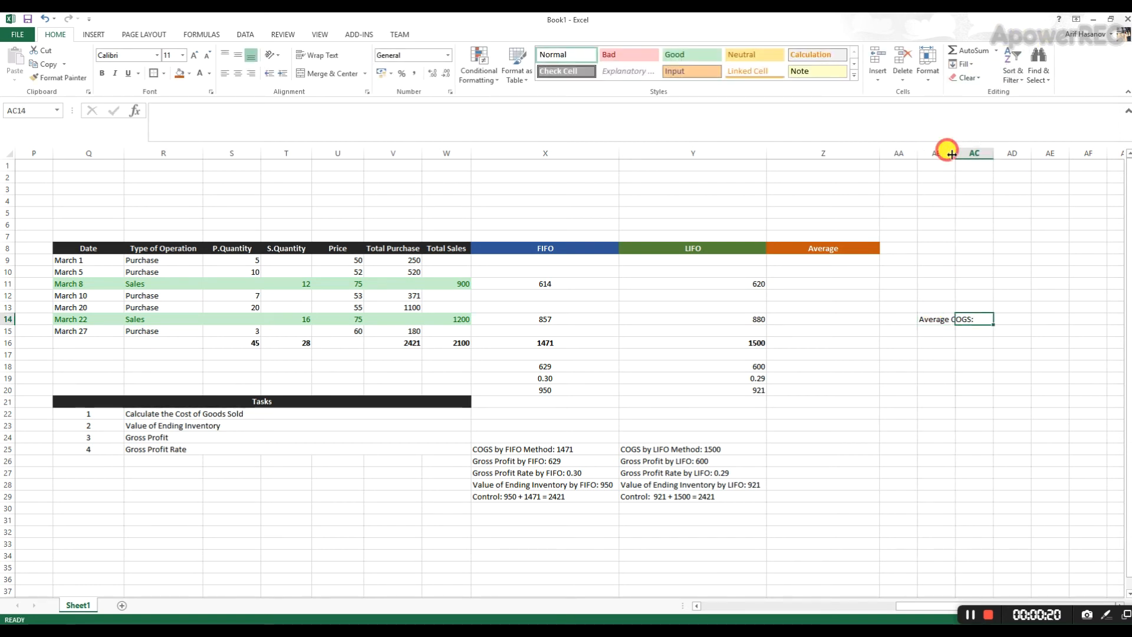
- Calculate the average unit cost in AC14 by dividing the total purchase value V16 by the total purchased quantity S16
{"action": "type", "text": "="}
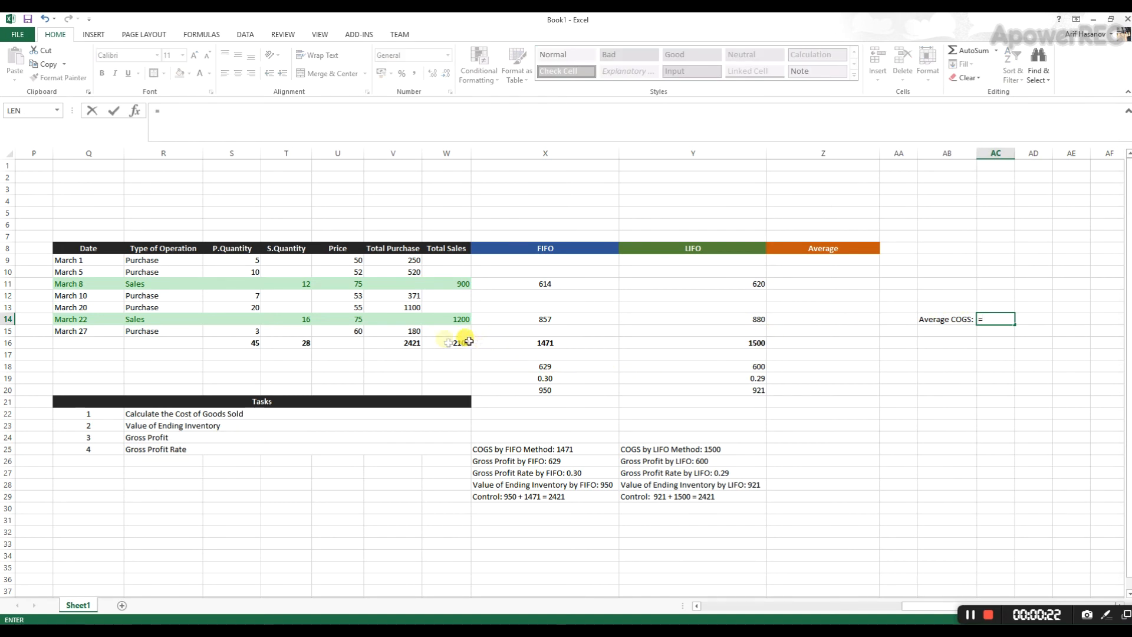
{"action": "left_click", "coordinate": [409, 345]}
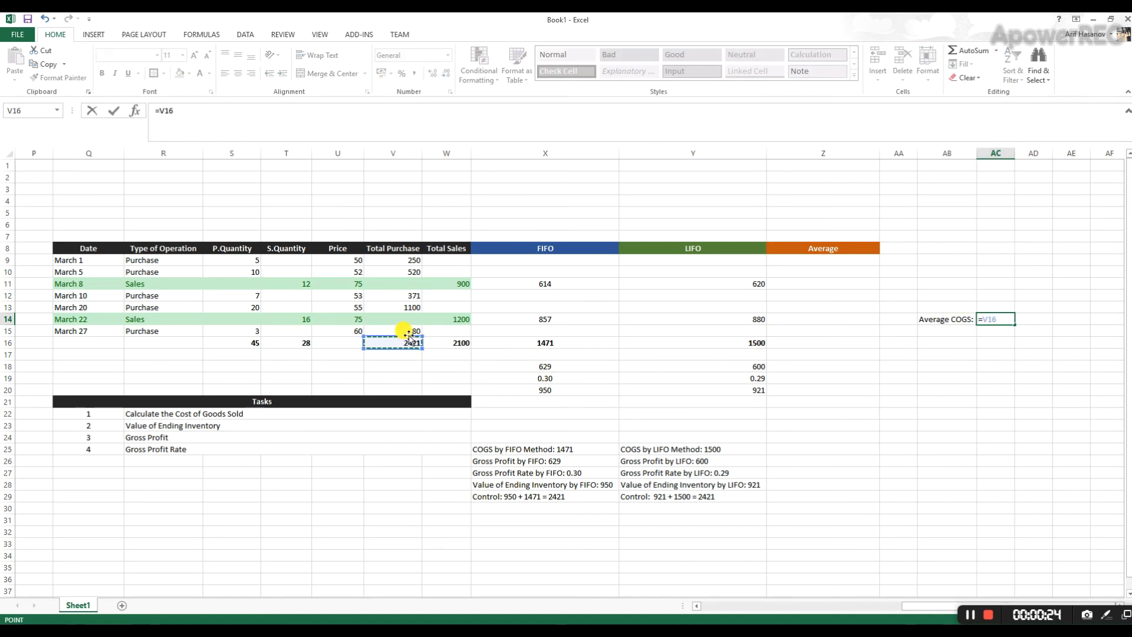
{"action": "type", "text": "/"}
{"action": "left_click", "coordinate": [244, 342]}
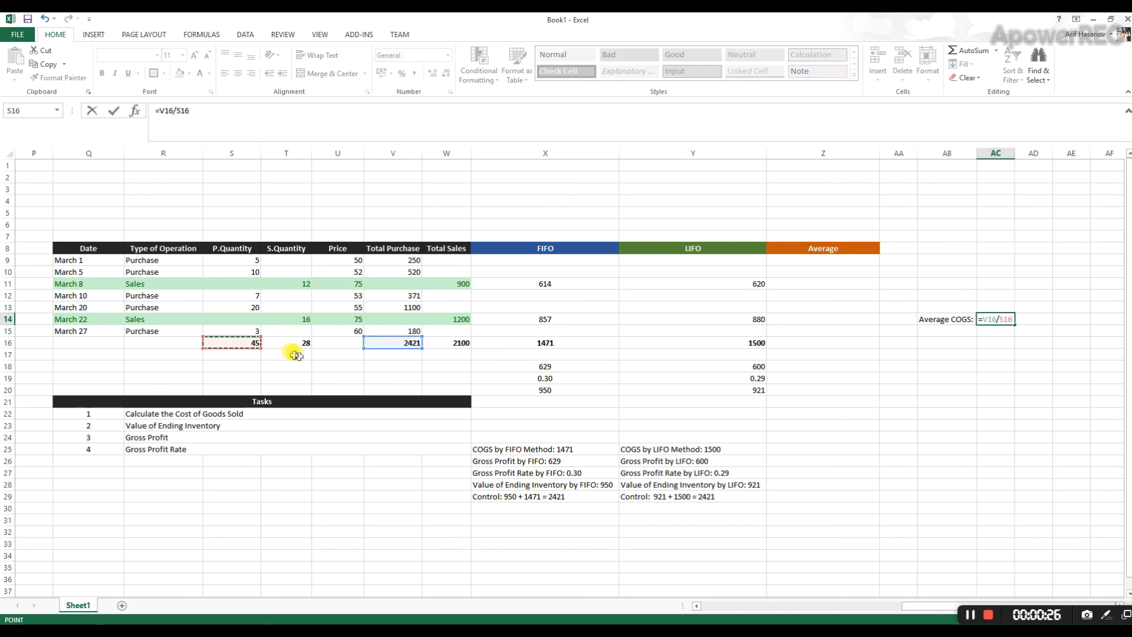
{"action": "key", "text": "Return"}
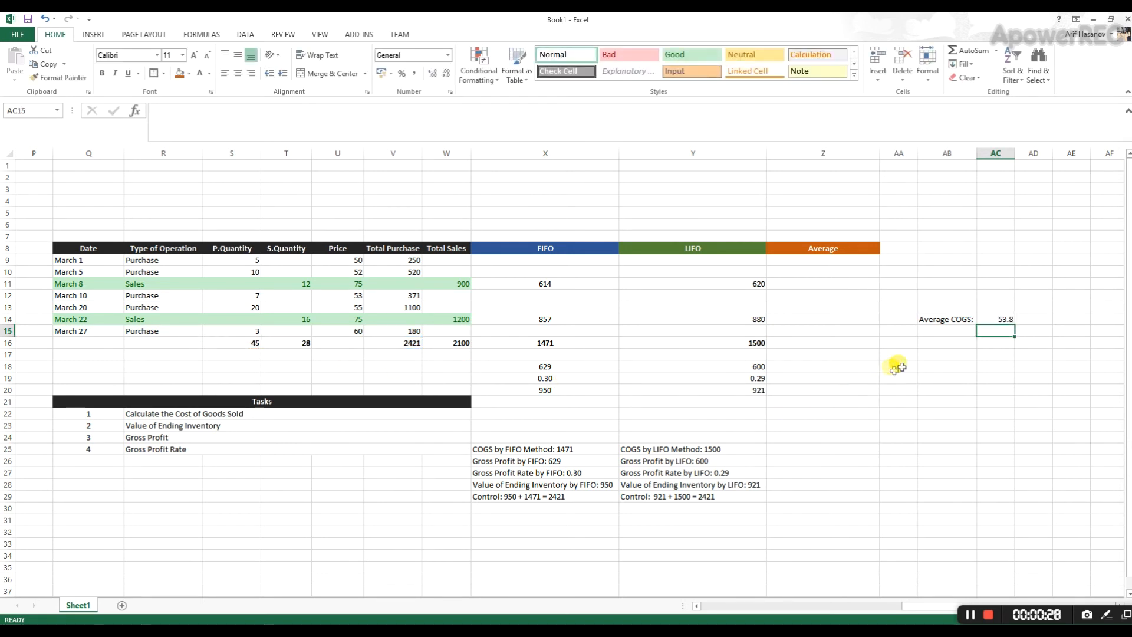
{"action": "left_click", "coordinate": [1000, 319]}
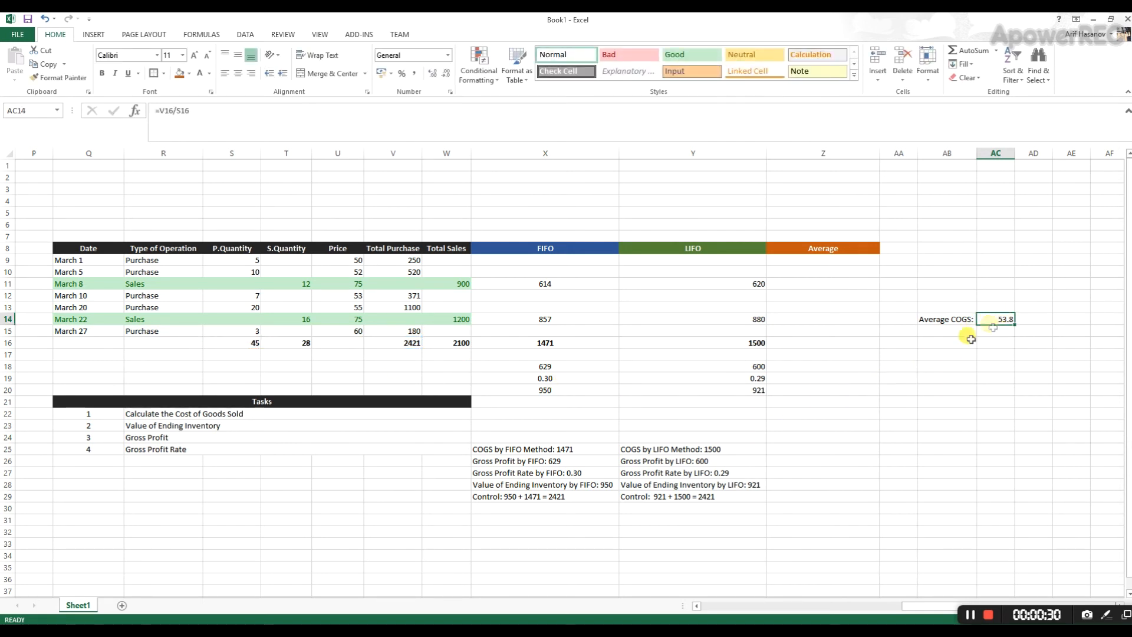
{"action": "left_click", "coordinate": [808, 284]}
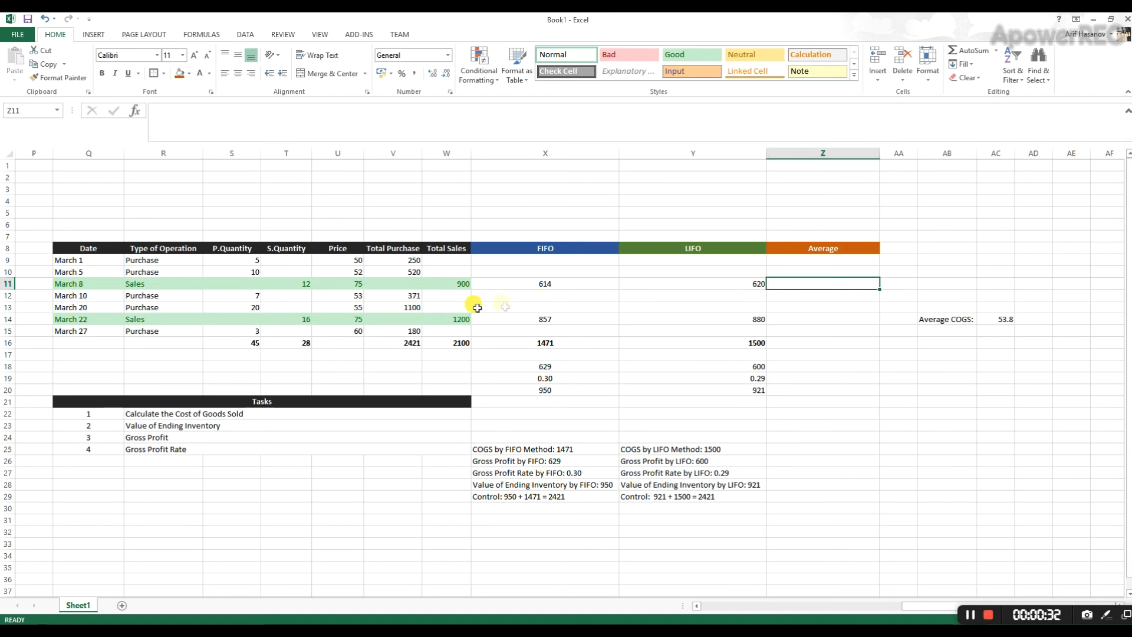
{"action": "left_click", "coordinate": [289, 284]}
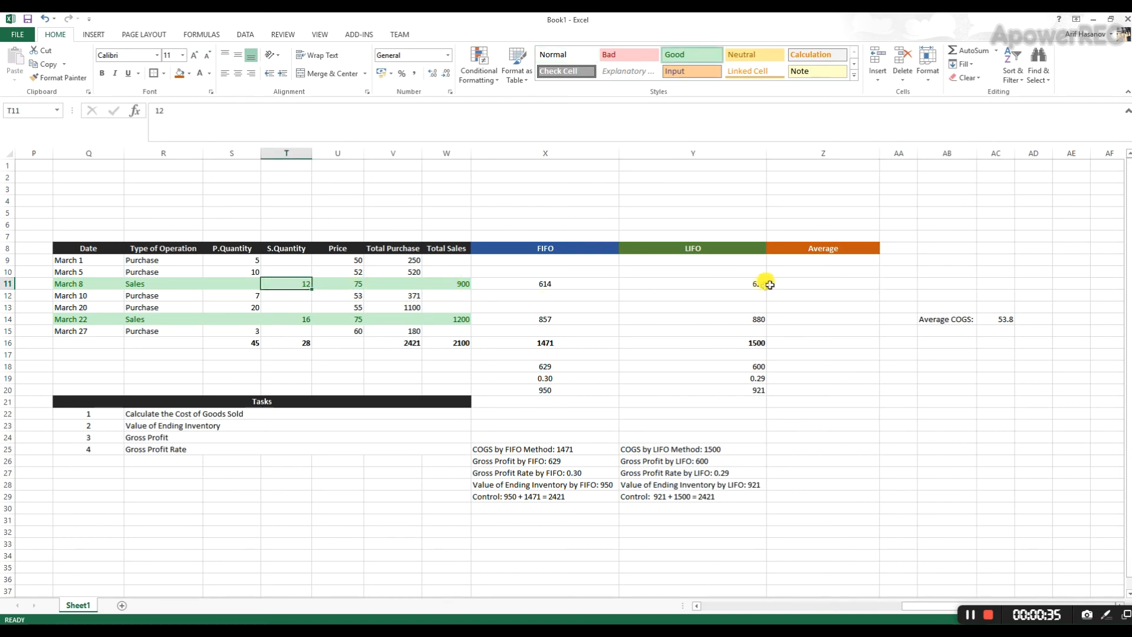
- Center the LIFO values in Y9:Y20 horizontally
{"action": "left_click_drag", "start_coordinate": [728, 260], "coordinate": [725, 386]}
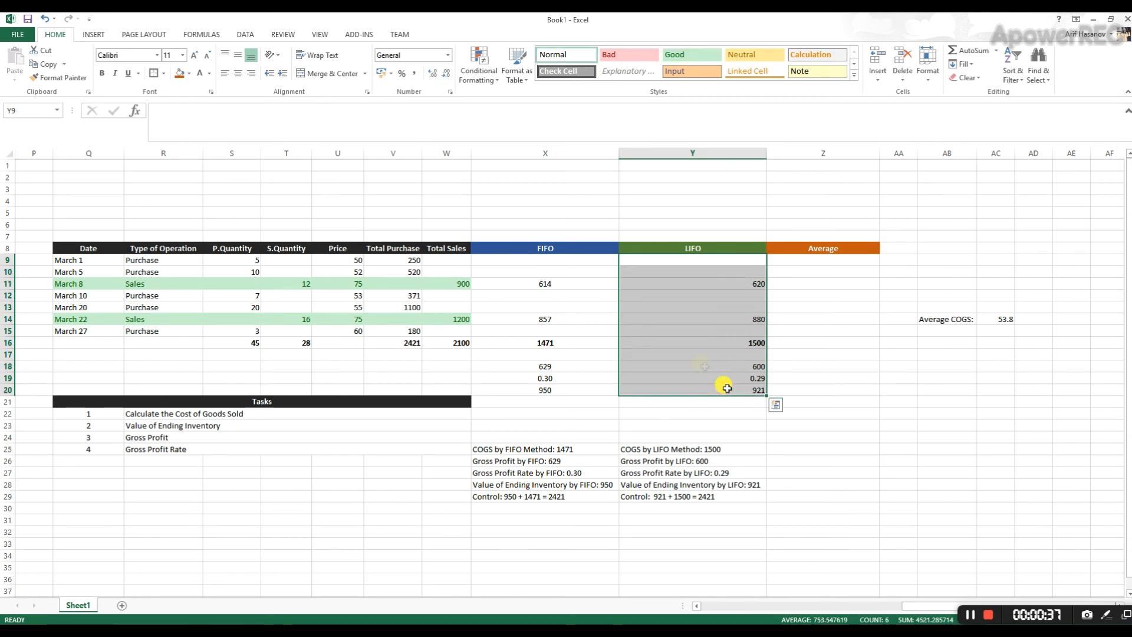
{"action": "left_click", "coordinate": [241, 74]}
{"action": "left_click", "coordinate": [797, 275]}
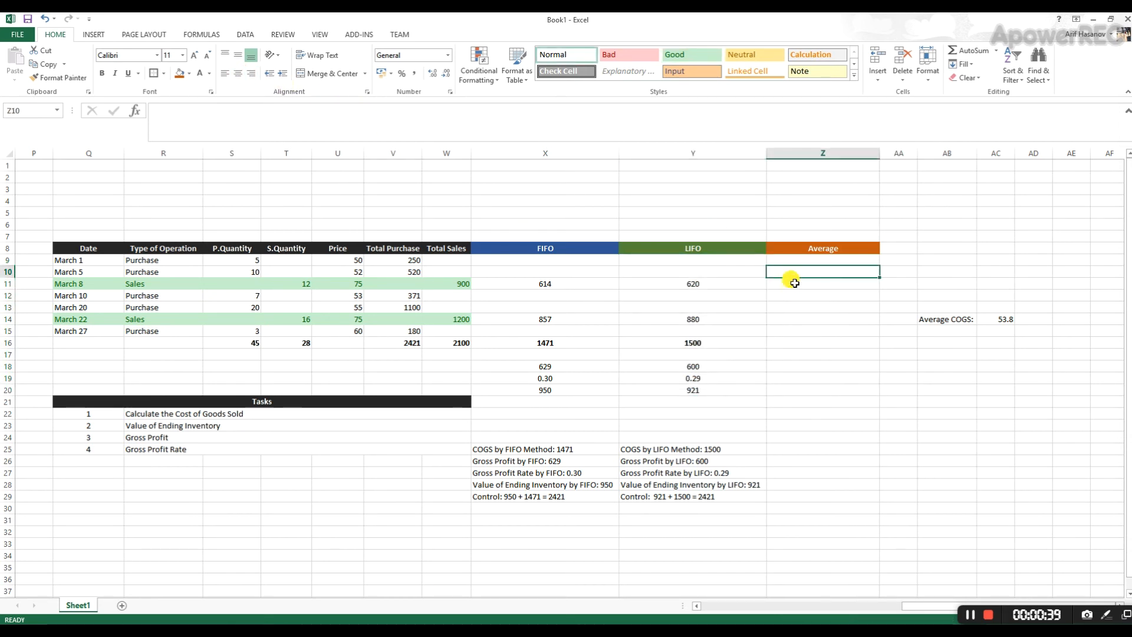
- Calculate the Average cost of the March 8 sale in Z11 with =12*AC14
{"action": "left_click", "coordinate": [799, 282]}
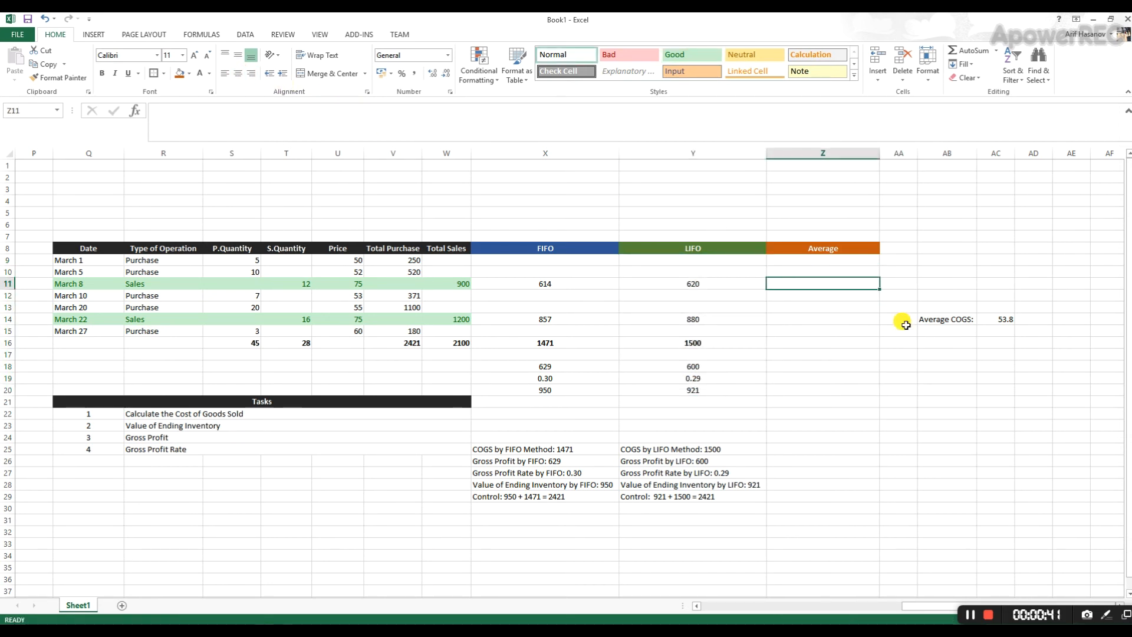
{"action": "type", "text": "=12*"}
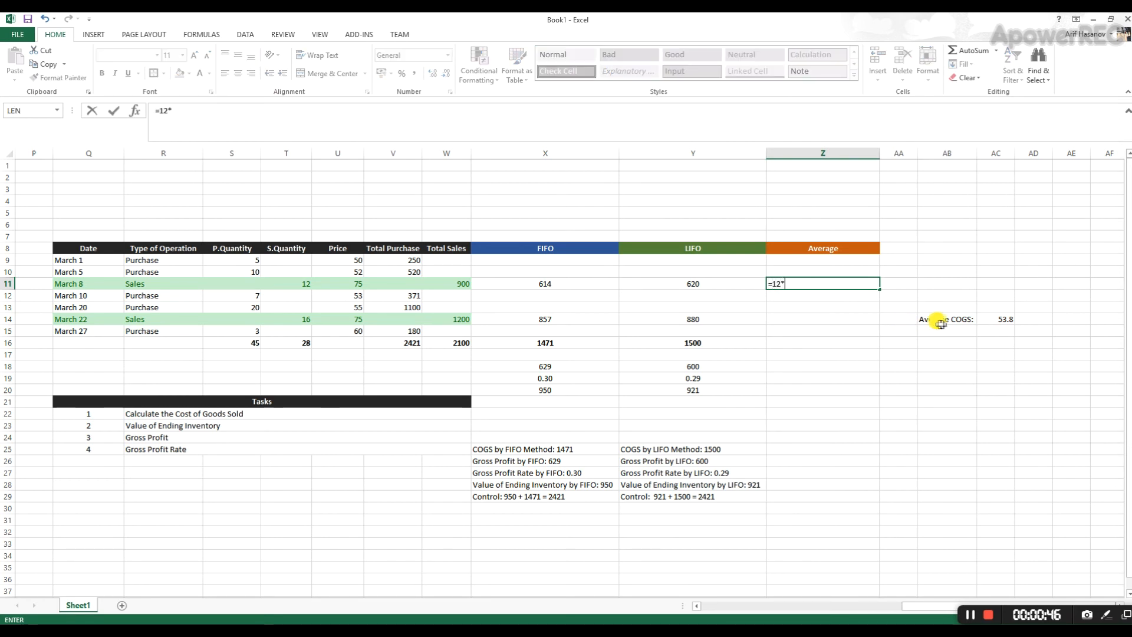
{"action": "left_click", "coordinate": [995, 319]}
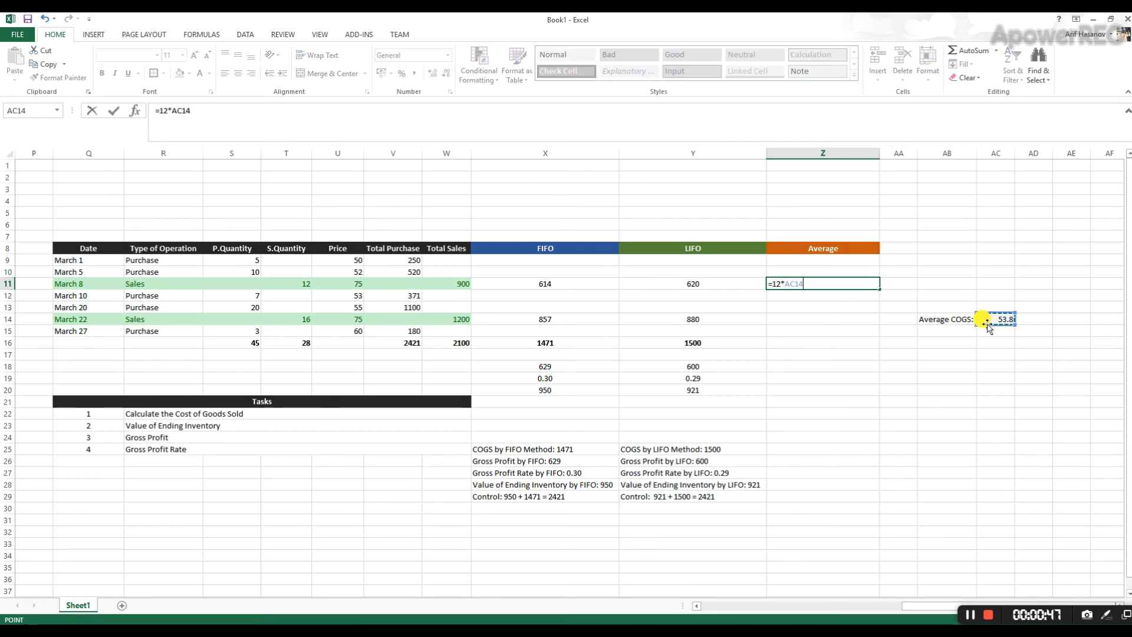
{"action": "key", "text": "Return"}
- Calculate the Average cost of the March 22 sale in Z14 with =16*AC14
{"action": "left_click", "coordinate": [856, 326]}
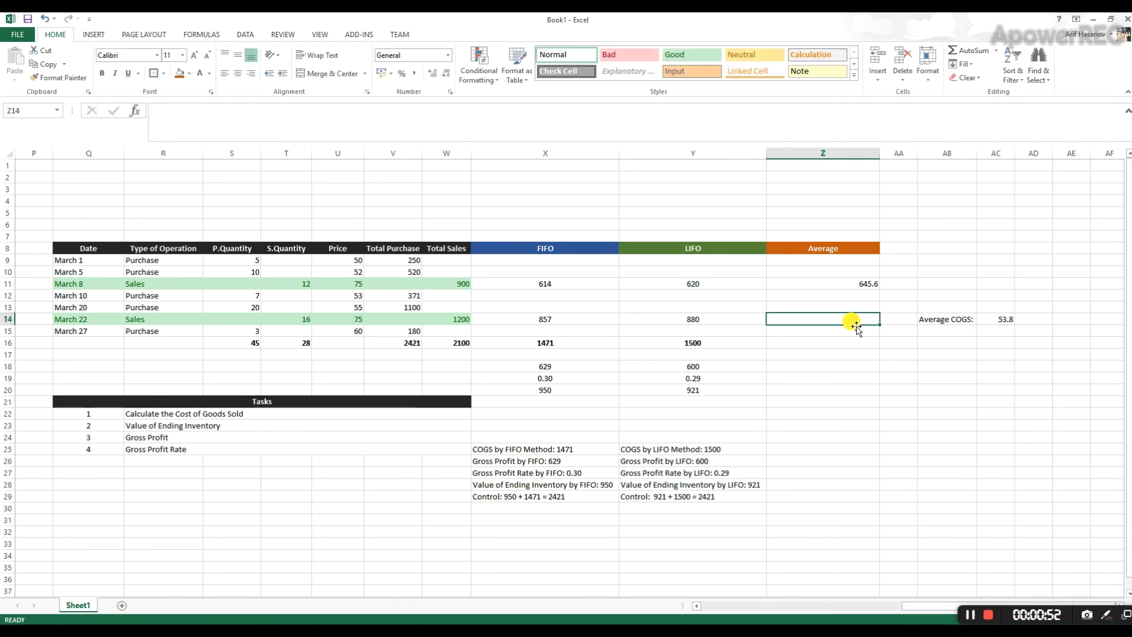
{"action": "type", "text": "=16"}
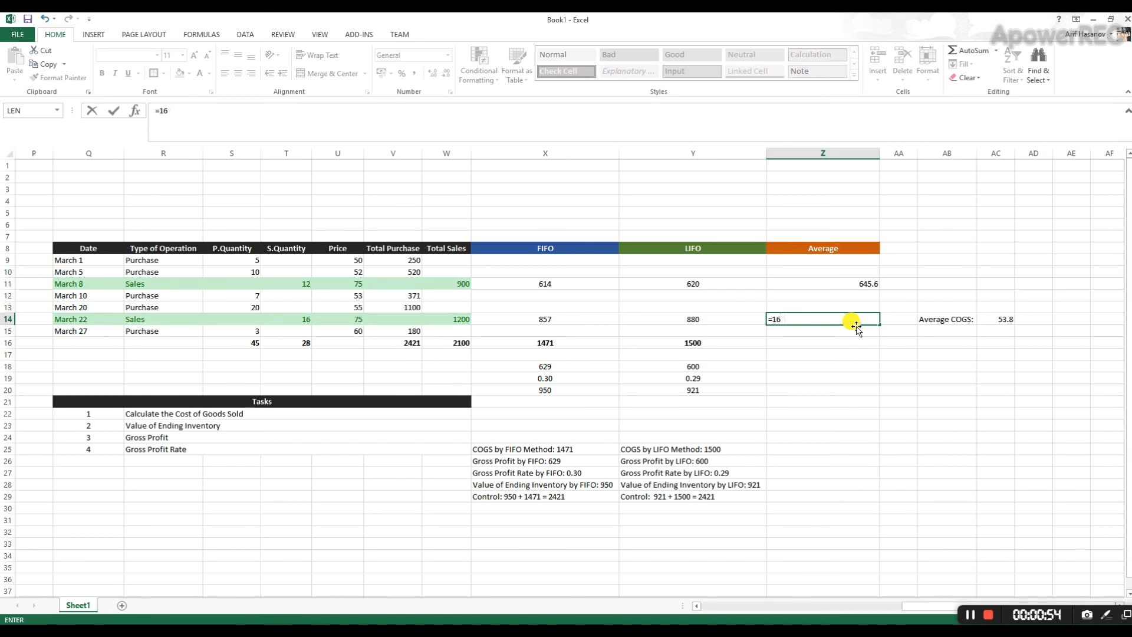
{"action": "type", "text": "*"}
{"action": "left_click", "coordinate": [997, 319]}
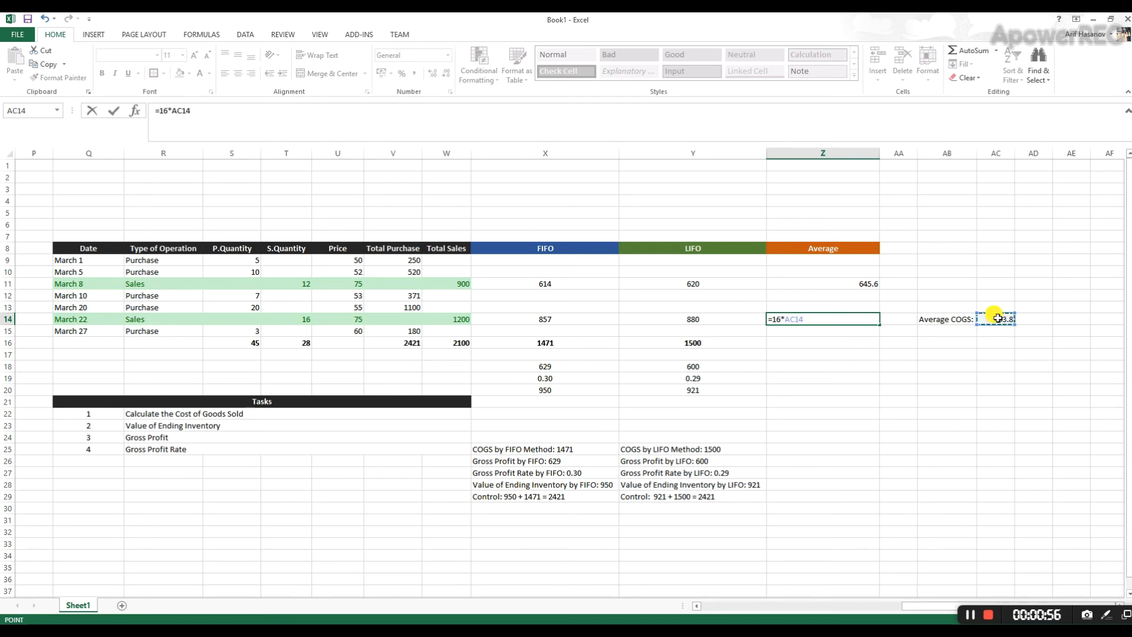
{"action": "key", "text": "Return"}
- Total the Average cost of goods sold in Z16 with =SUM(Z9:Z15) and make the total bold
{"action": "left_click", "coordinate": [823, 342]}
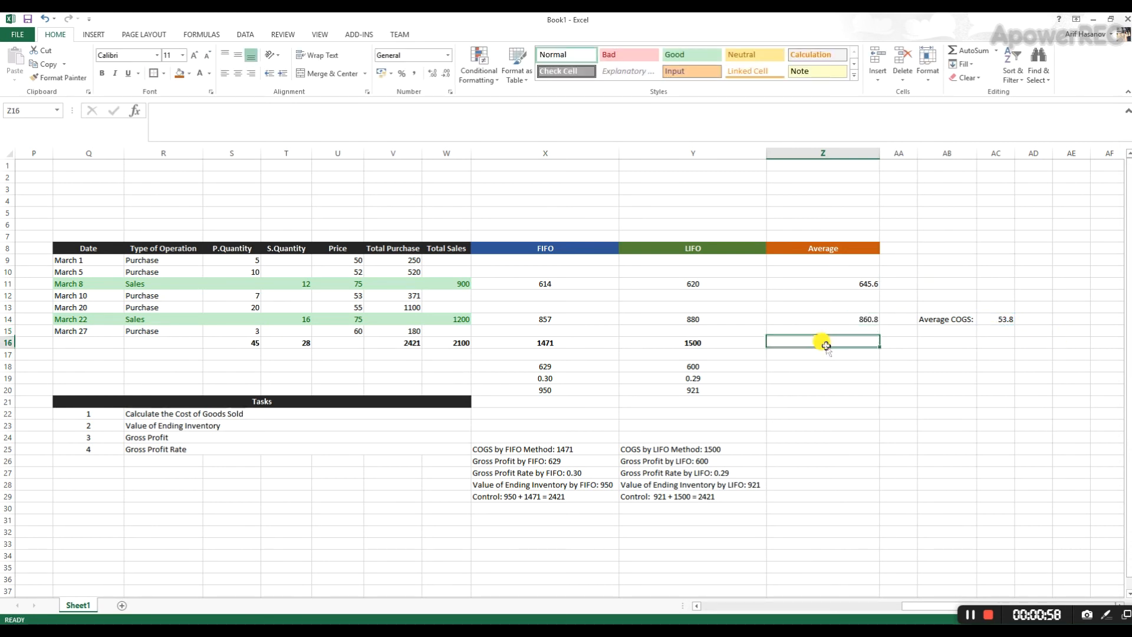
{"action": "left_click", "coordinate": [978, 54]}
{"action": "left_click_drag", "start_coordinate": [844, 256], "coordinate": [840, 328]}
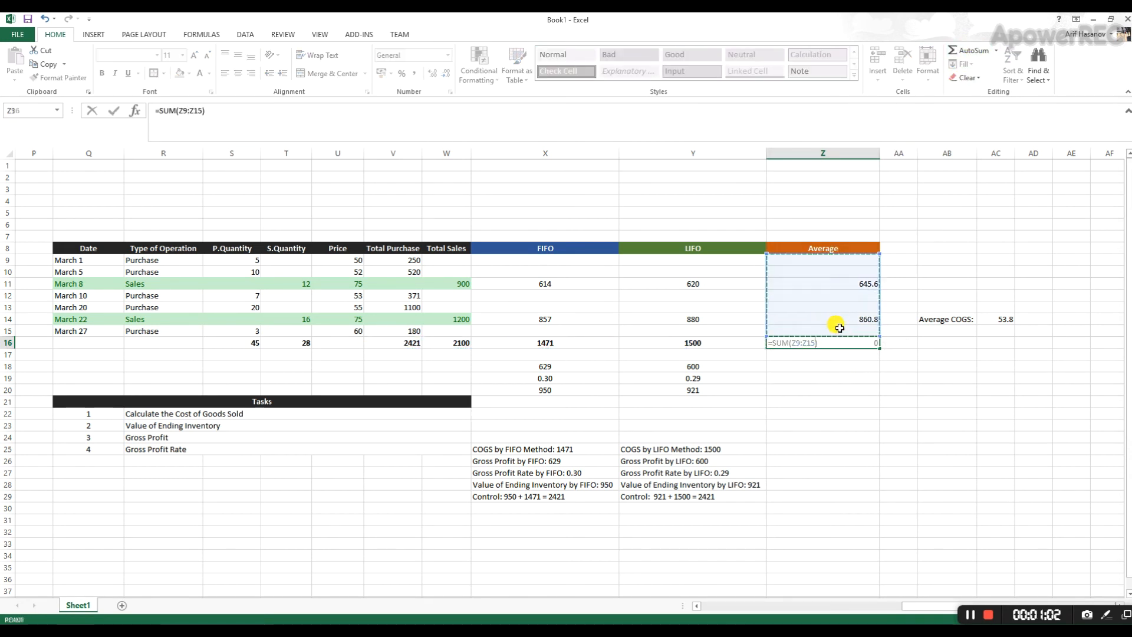
{"action": "key", "text": "Return"}
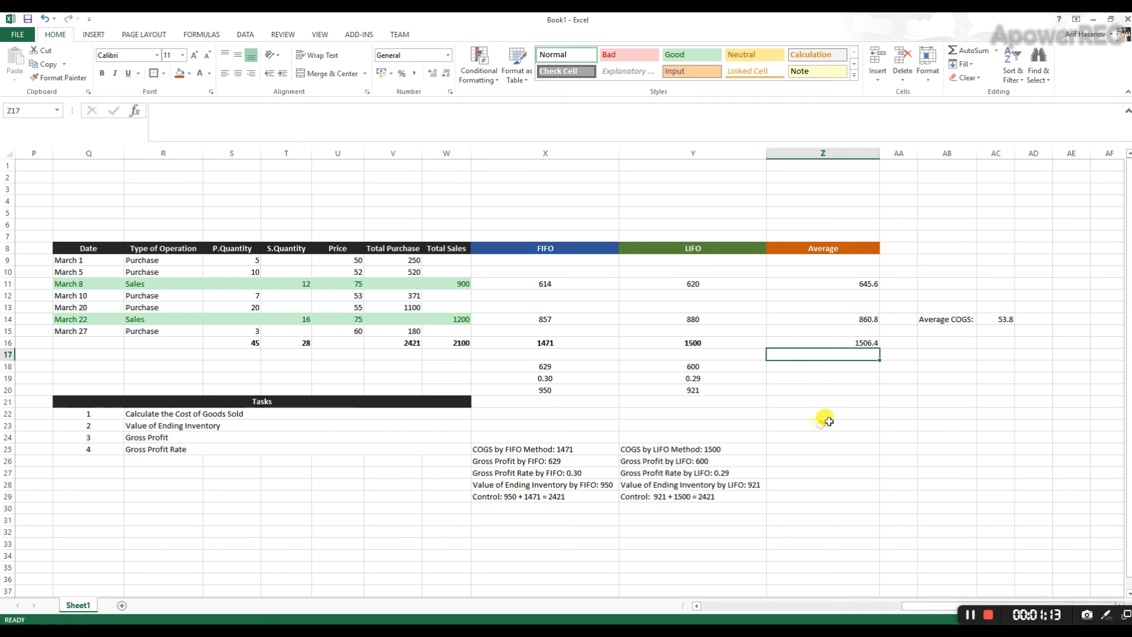
{"action": "left_click", "coordinate": [848, 367]}
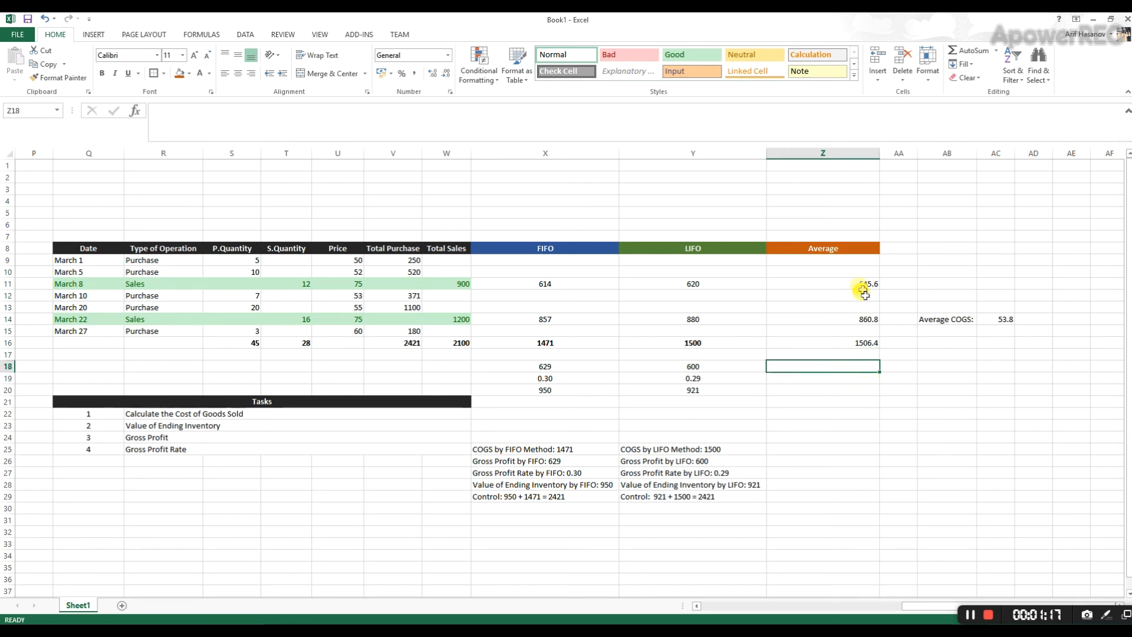
{"action": "left_click", "coordinate": [841, 341]}
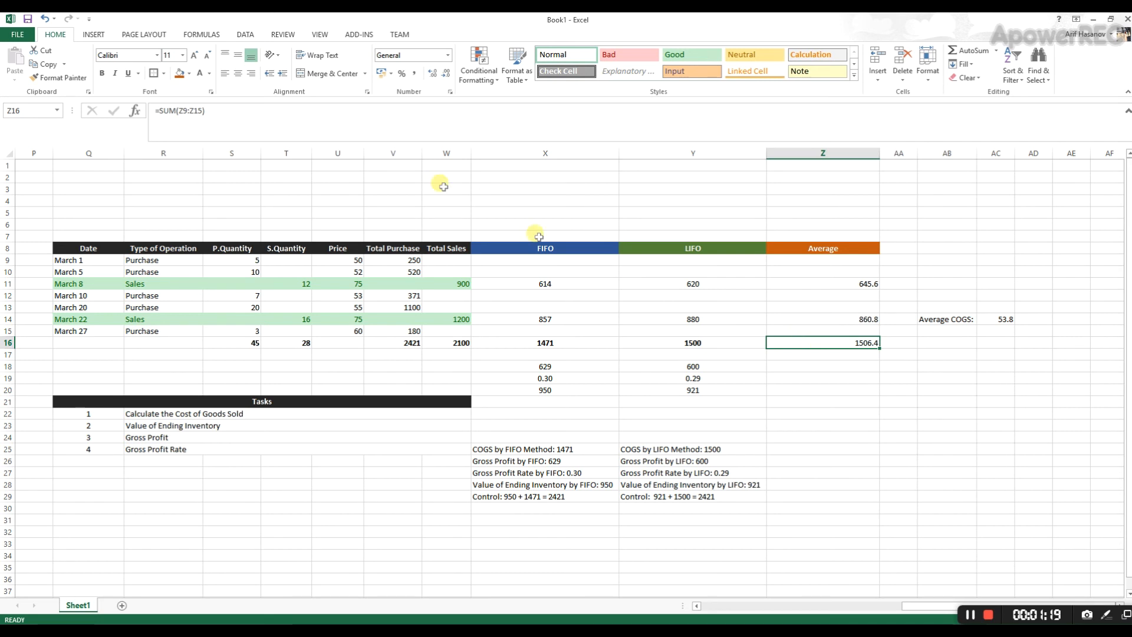
{"action": "left_click", "coordinate": [104, 74]}
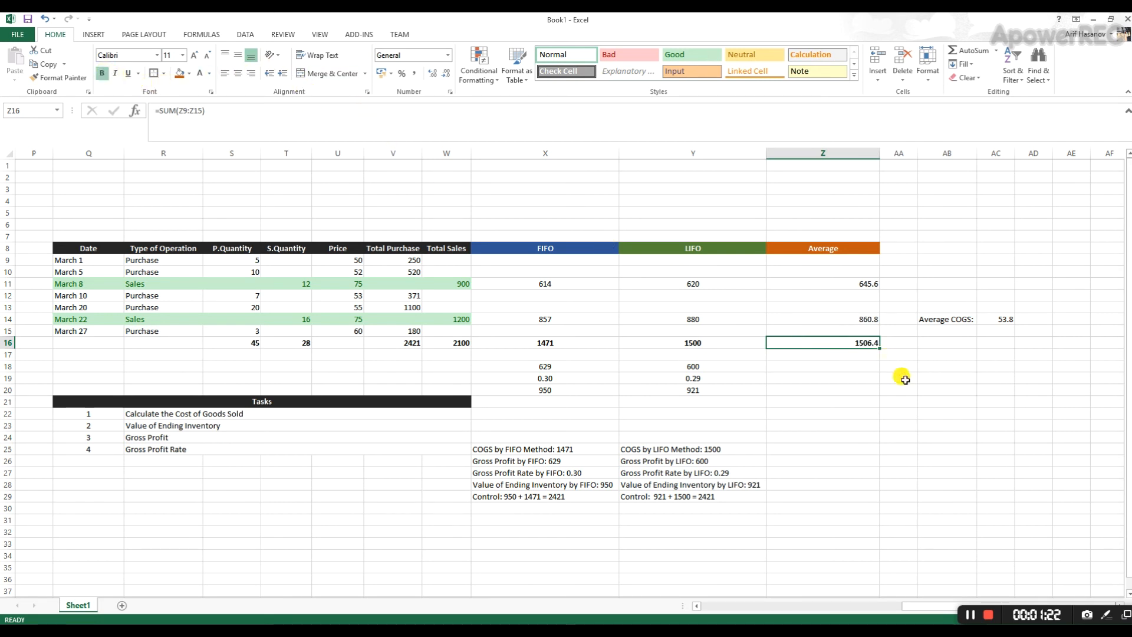
- Calculate the Average method's gross profit in Z18 as total sales minus cost of goods sold, =W16-Z16
{"action": "left_click", "coordinate": [840, 367]}
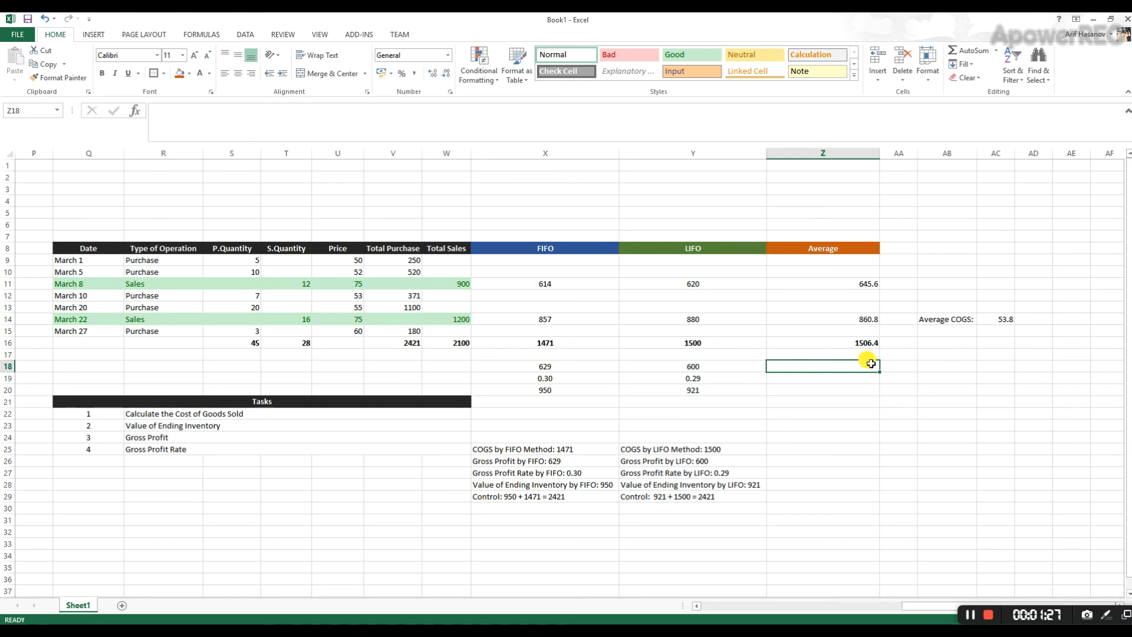
{"action": "type", "text": "="}
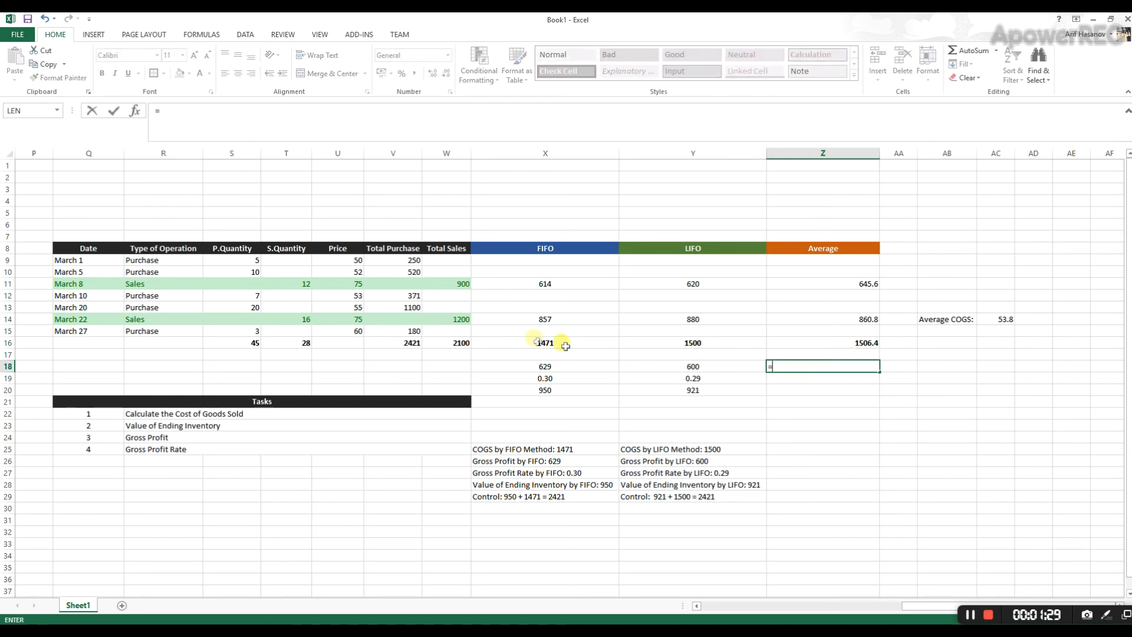
{"action": "left_click", "coordinate": [457, 337]}
{"action": "type", "text": "-"}
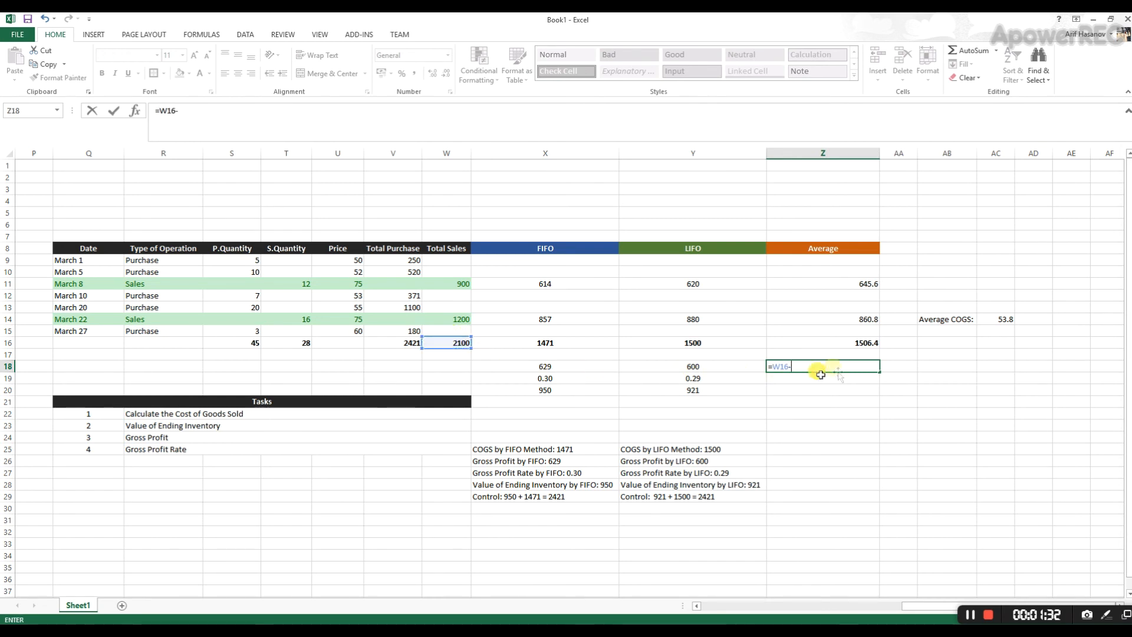
{"action": "left_click", "coordinate": [863, 344]}
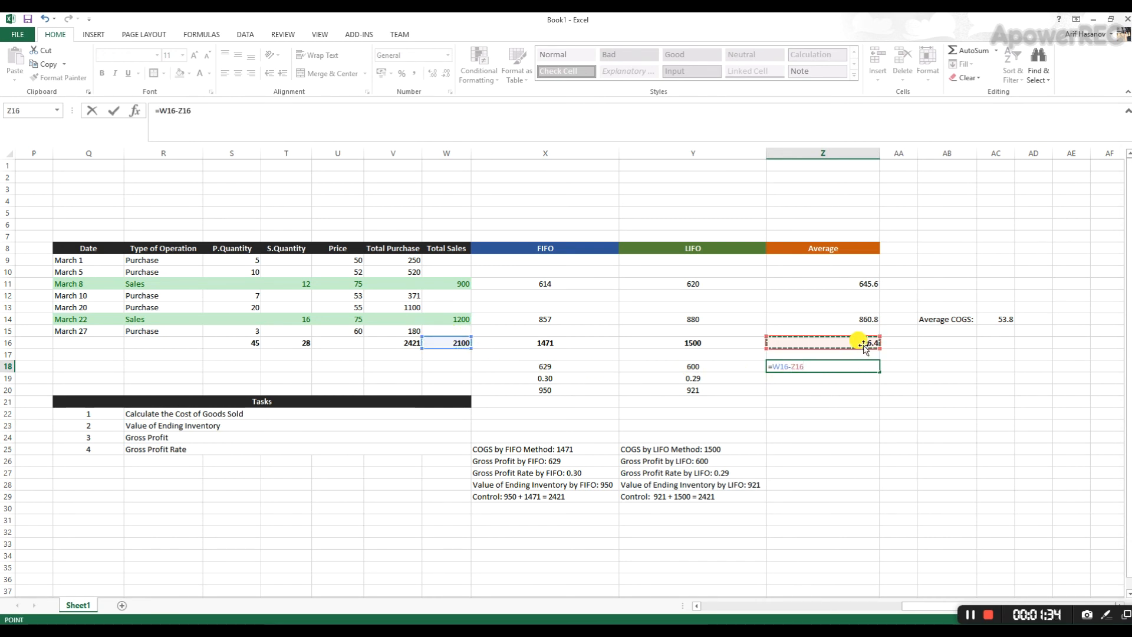
{"action": "key", "text": "Return"}
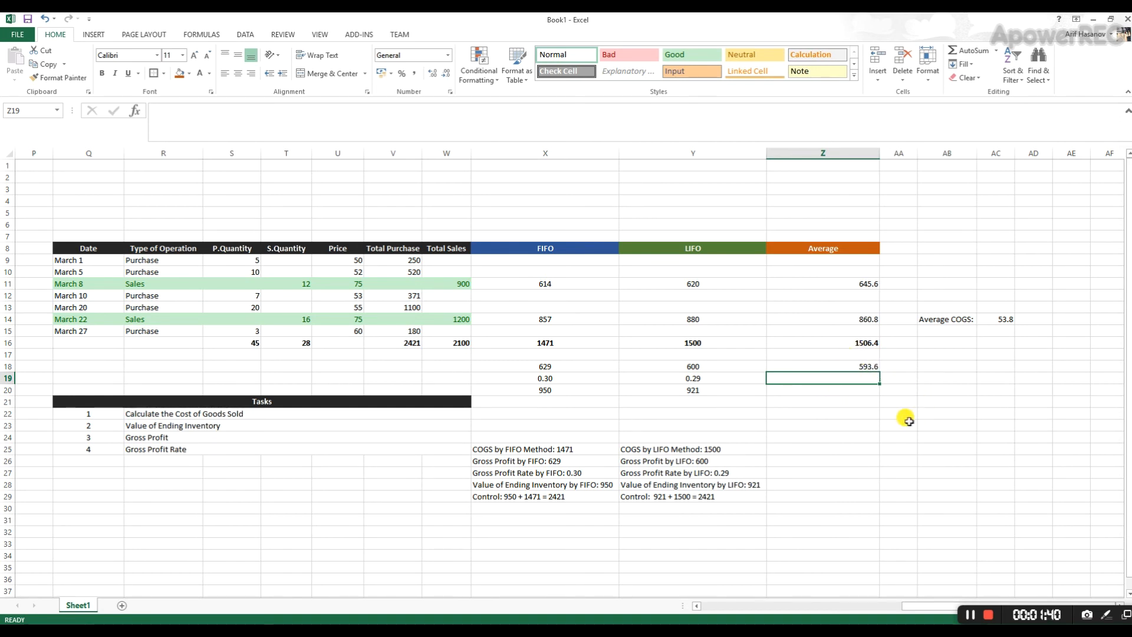
- Calculate the Average method's gross profit rate in Z19 as gross profit divided by total sales, =Z18/W16
{"action": "type", "text": "="}
{"action": "left_click", "coordinate": [866, 362]}
{"action": "type", "text": "/"}
{"action": "left_click", "coordinate": [450, 346]}
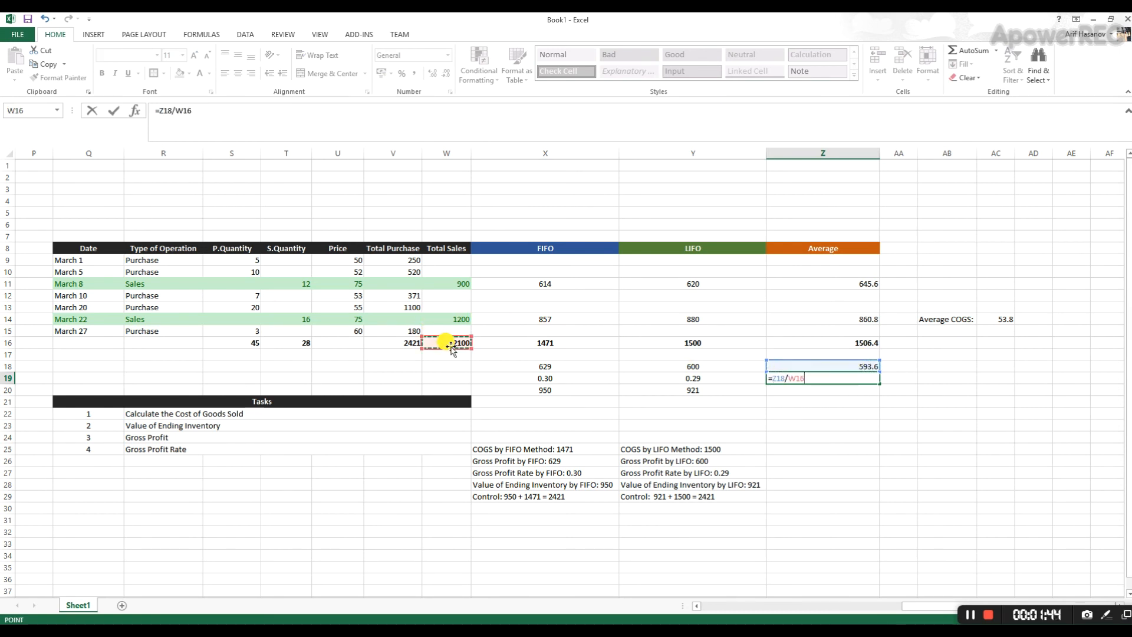
{"action": "key", "text": "Return"}
- Reduce the gross profit rate in Z19 to two decimal places
{"action": "left_click", "coordinate": [851, 379]}
{"action": "left_click", "coordinate": [446, 73]}
{"action": "left_click", "coordinate": [447, 73]}
{"action": "left_click", "coordinate": [447, 74]}
{"action": "left_click", "coordinate": [447, 73]}
{"action": "left_click", "coordinate": [447, 73]}
{"action": "left_click", "coordinate": [447, 73]}
{"action": "left_click", "coordinate": [447, 73]}
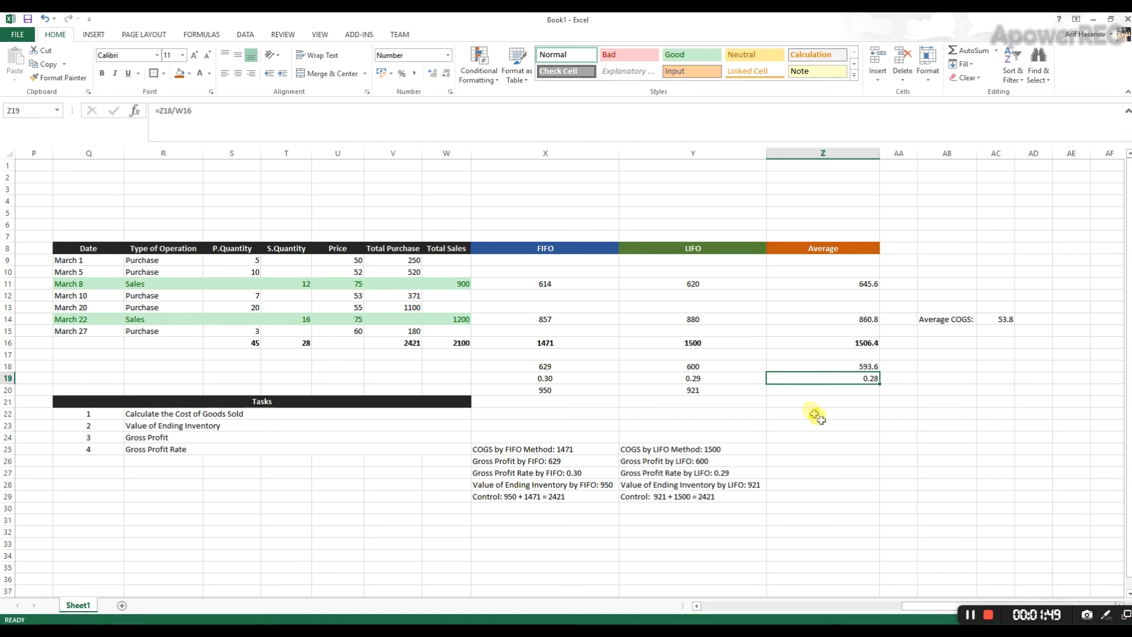
- Calculate the Average method's ending inventory in Z20 as remaining units times the average cost, =(45-28)*AC14
{"action": "left_click", "coordinate": [850, 388]}
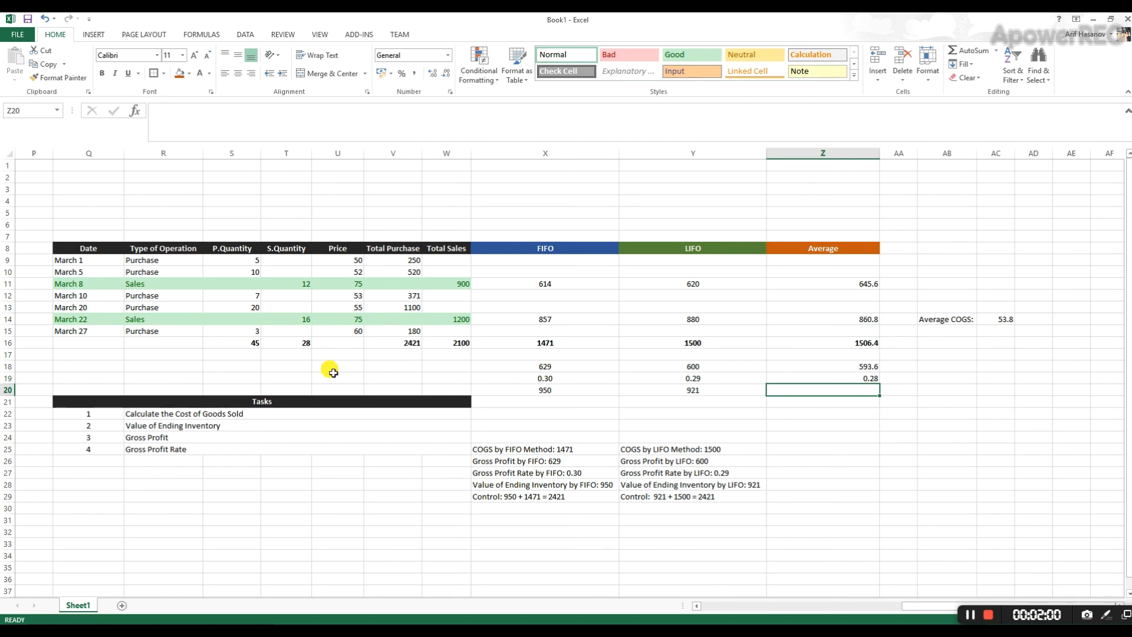
{"action": "left_click", "coordinate": [242, 343]}
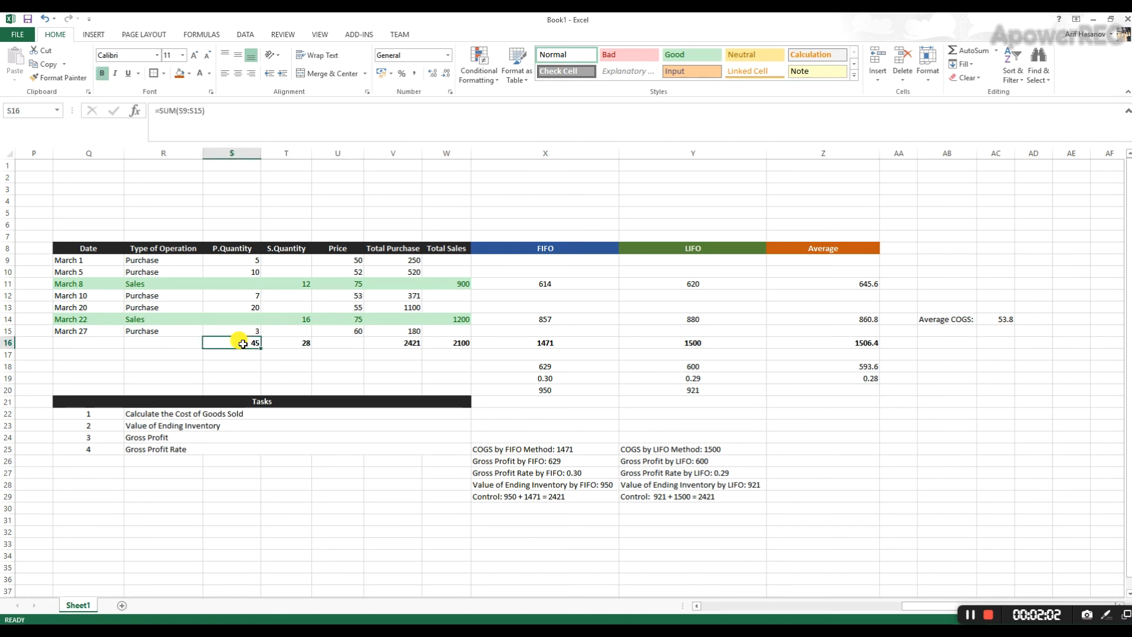
{"action": "left_click", "coordinate": [294, 343]}
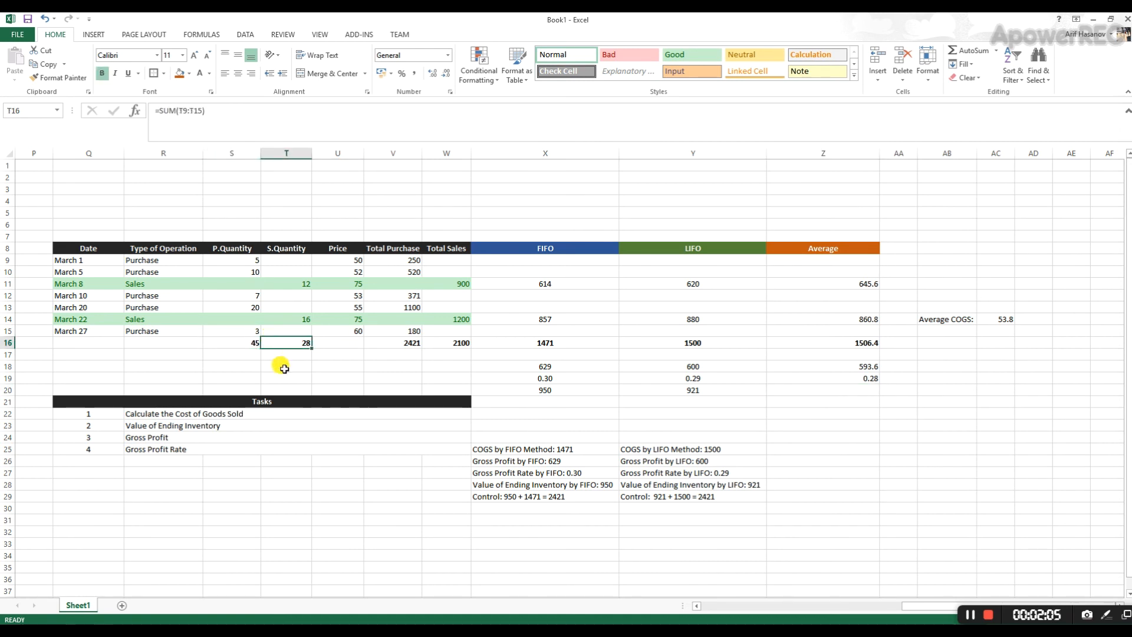
{"action": "left_click", "coordinate": [806, 389]}
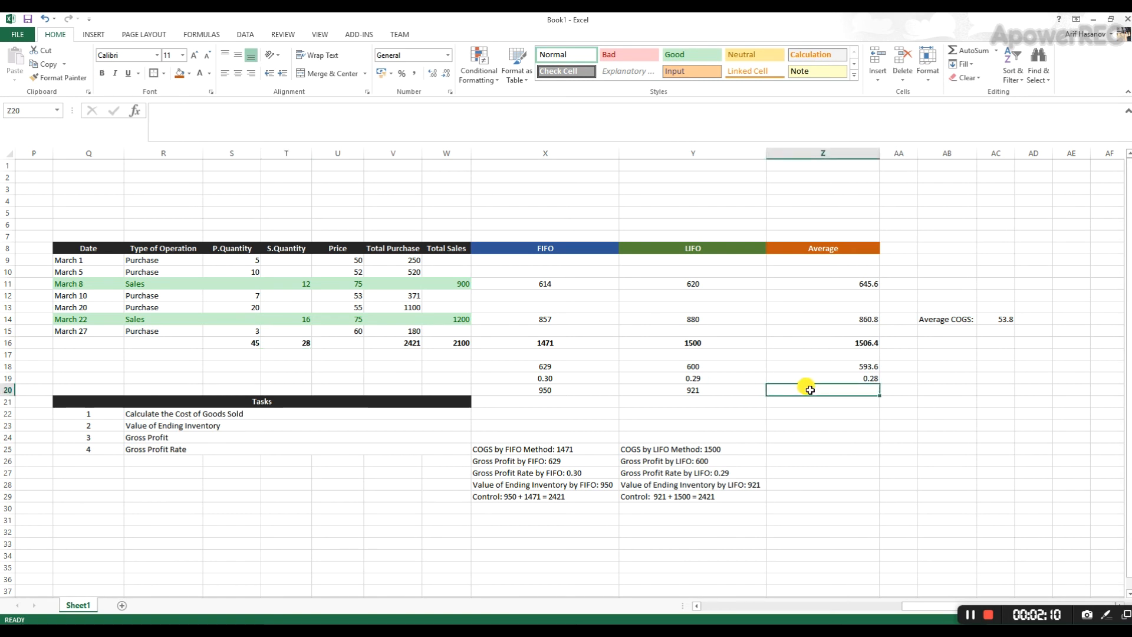
{"action": "type", "text": "=(45-28"}
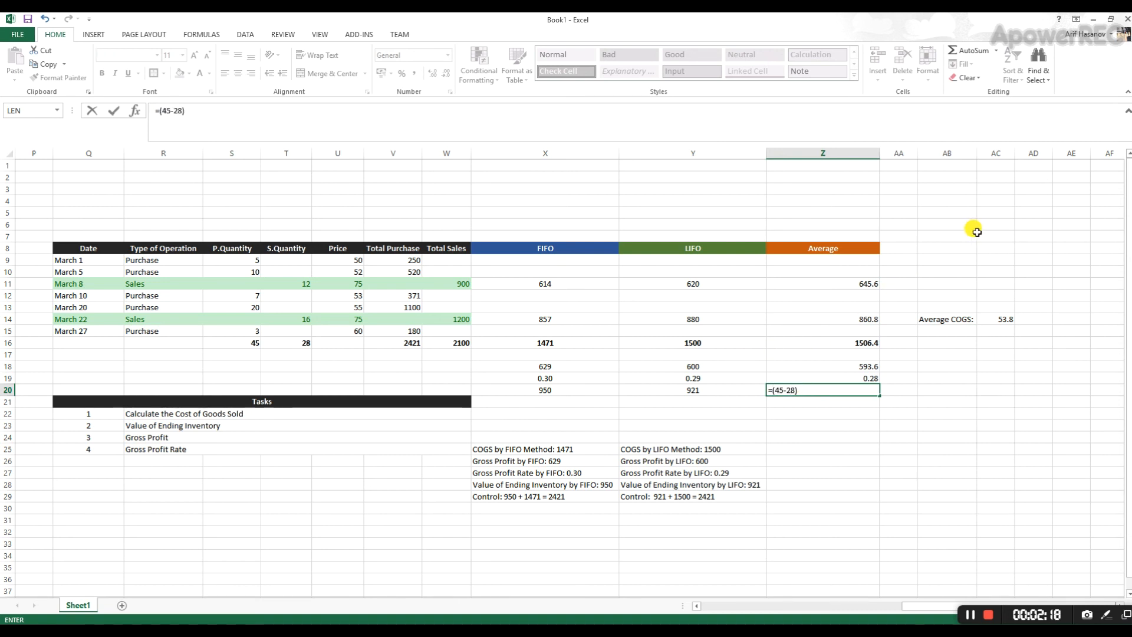
{"action": "left_click", "coordinate": [1003, 319]}
{"action": "key", "text": "Return"}
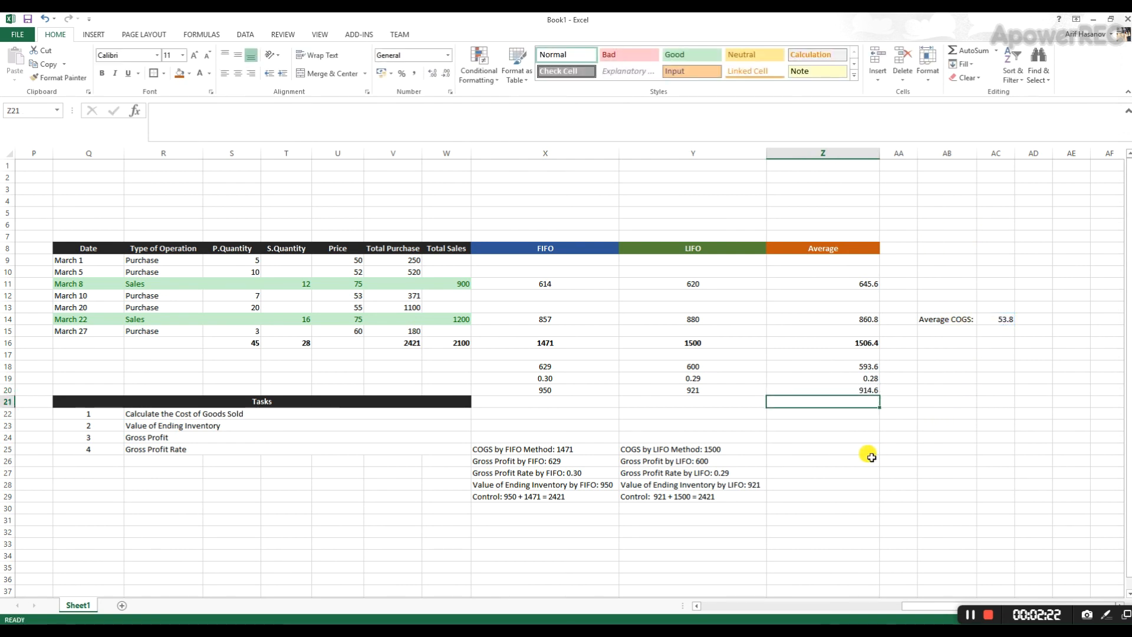
{"action": "left_click", "coordinate": [836, 389]}
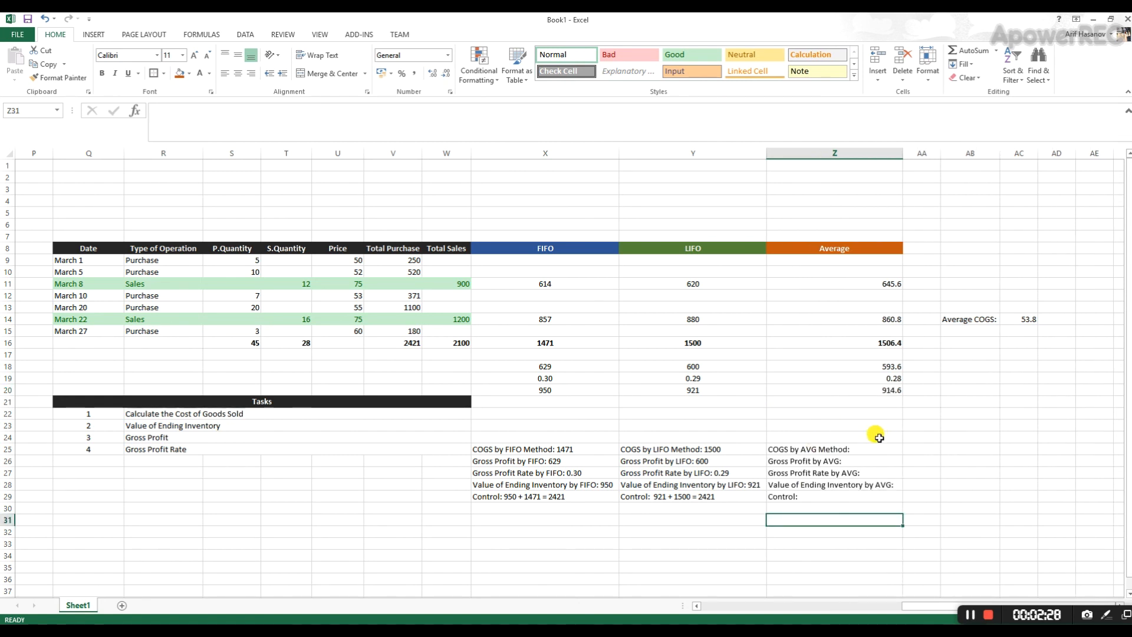
- Complete the Average summary's first two lines with COGS 1506.4 in Z25 and gross profit 593.6 in Z26
{"action": "left_click", "coordinate": [878, 445]}
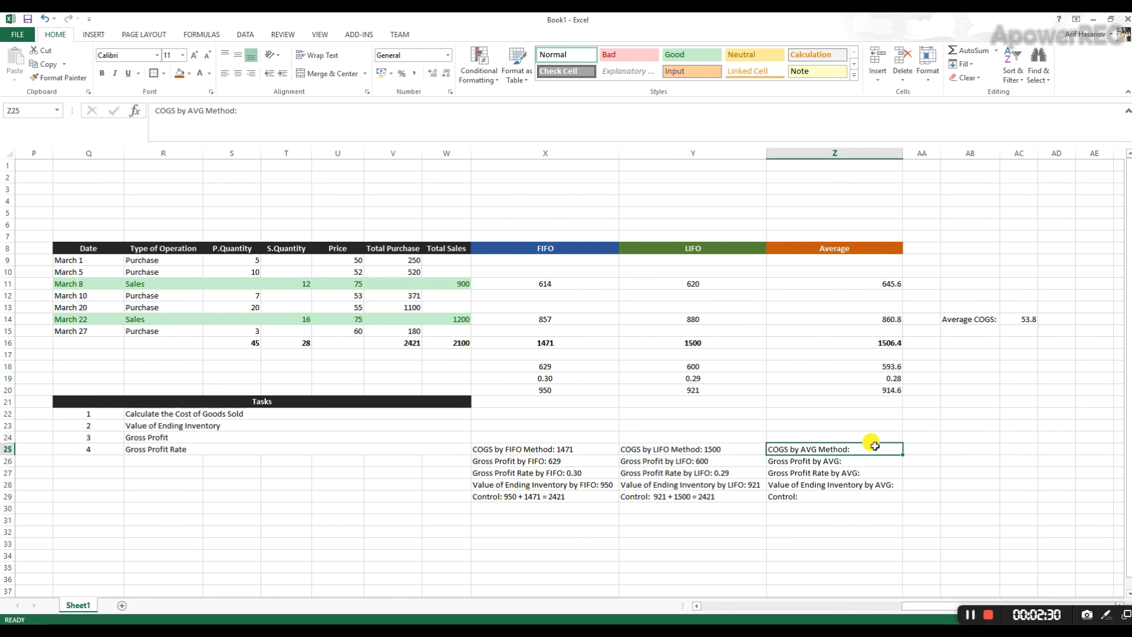
{"action": "double_click", "coordinate": [875, 448]}
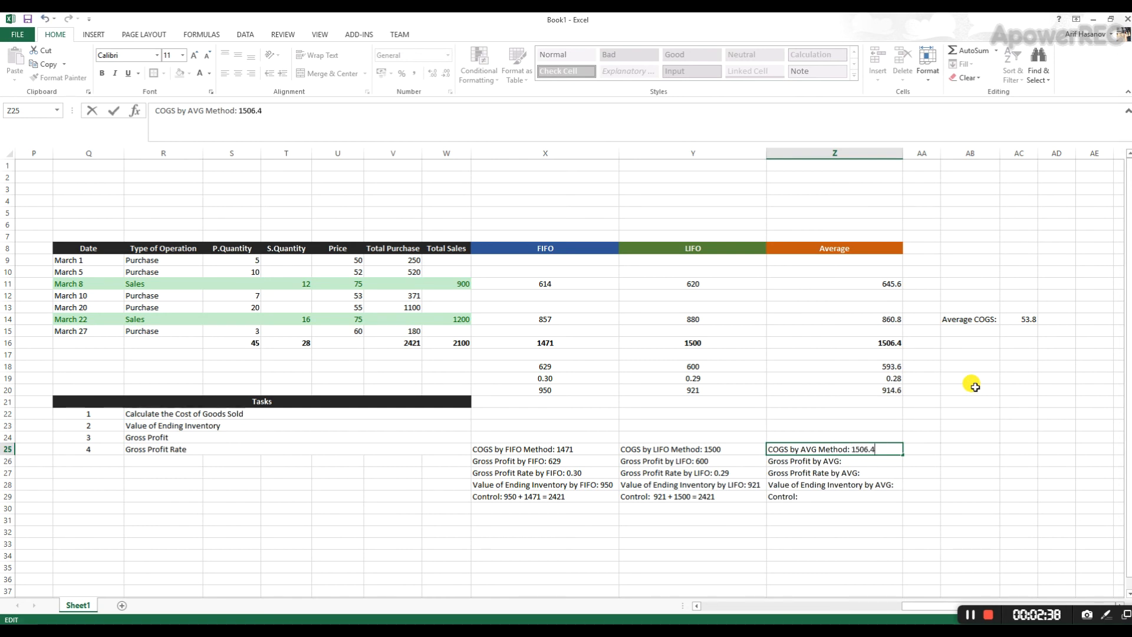
{"action": "type", "text": "1506.4"}
{"action": "key", "text": "Return"}
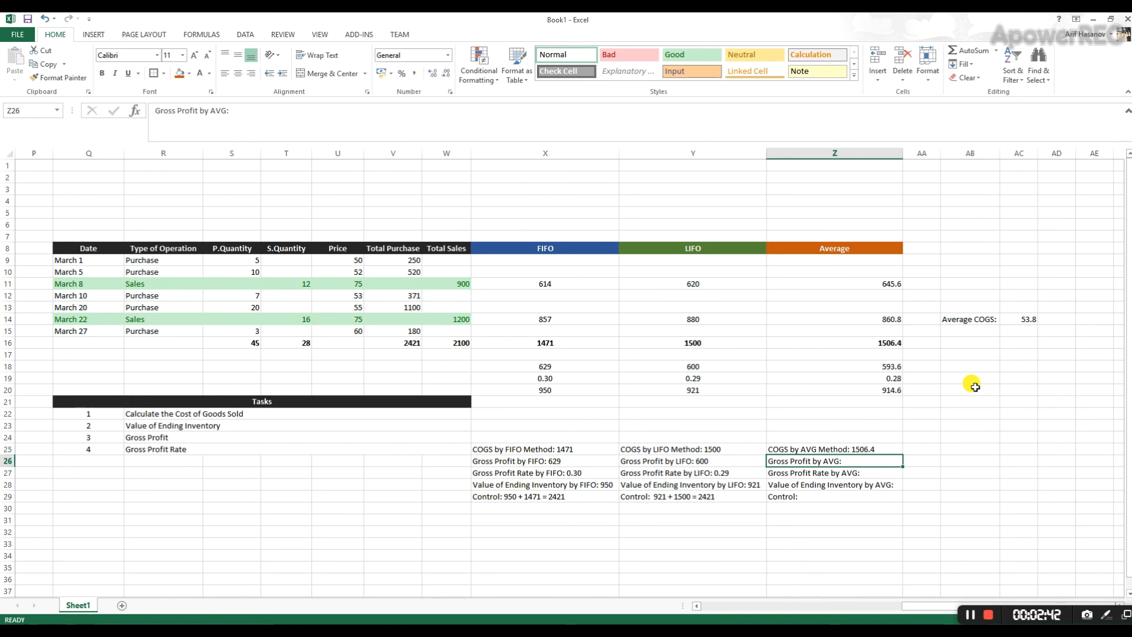
{"action": "key", "text": "F2"}
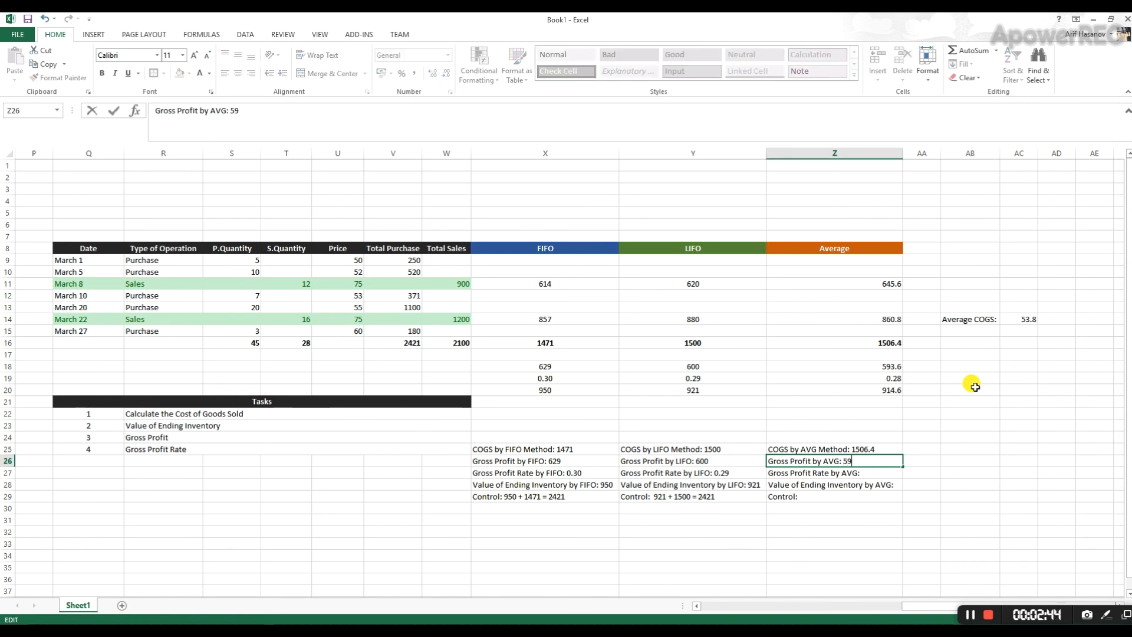
{"action": "type", "text": "593.6"}
{"action": "key", "text": "Return"}
- Add the gross profit rate 0.28 in Z27 and the ending inventory value 914.6 in Z28 to the Average summary
{"action": "key", "text": "F2"}
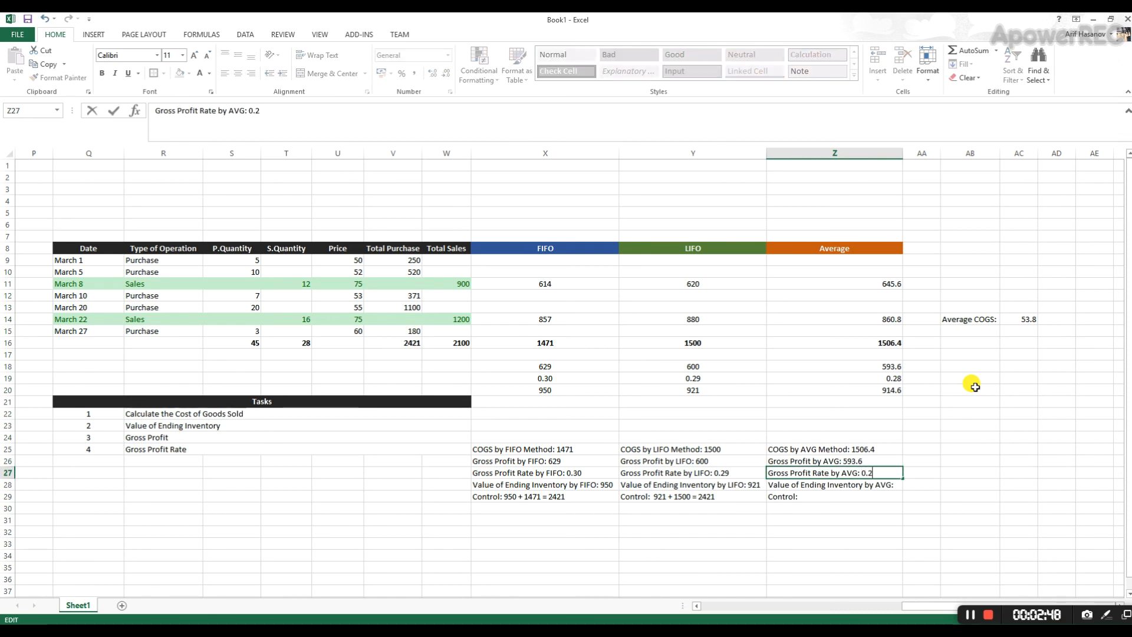
{"action": "key", "text": "Return"}
{"action": "key", "text": "F2"}
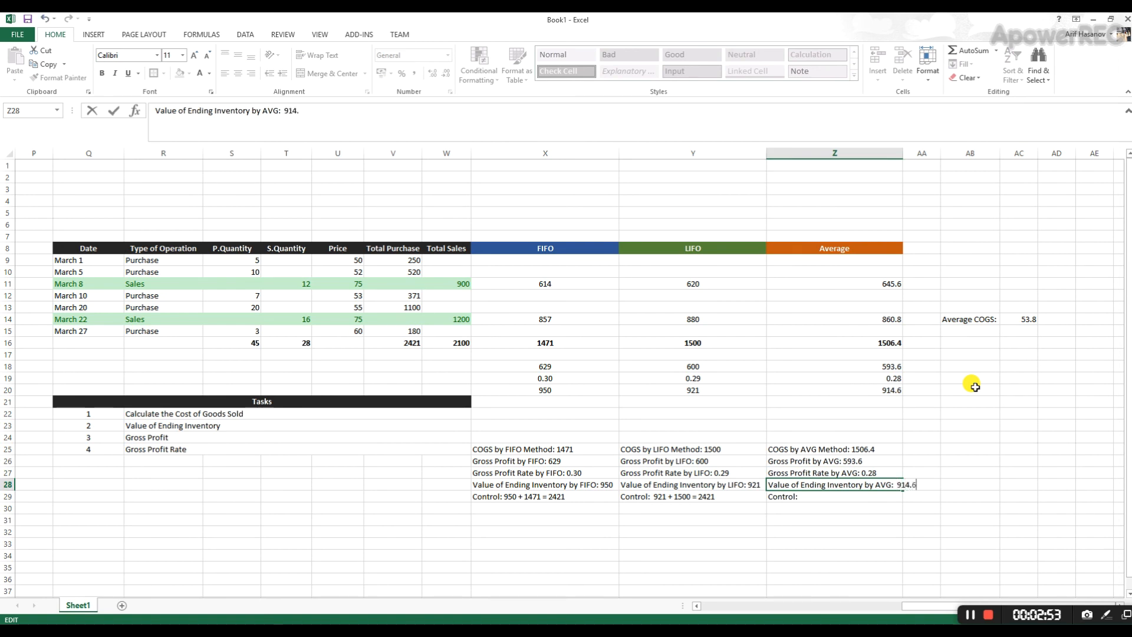
{"action": "type", "text": "914.6"}
{"action": "key", "text": "Return"}
- Widen column Z so that the ending inventory line of the Average summary fits inside it
{"action": "left_click_drag", "start_coordinate": [882, 366], "coordinate": [871, 392]}
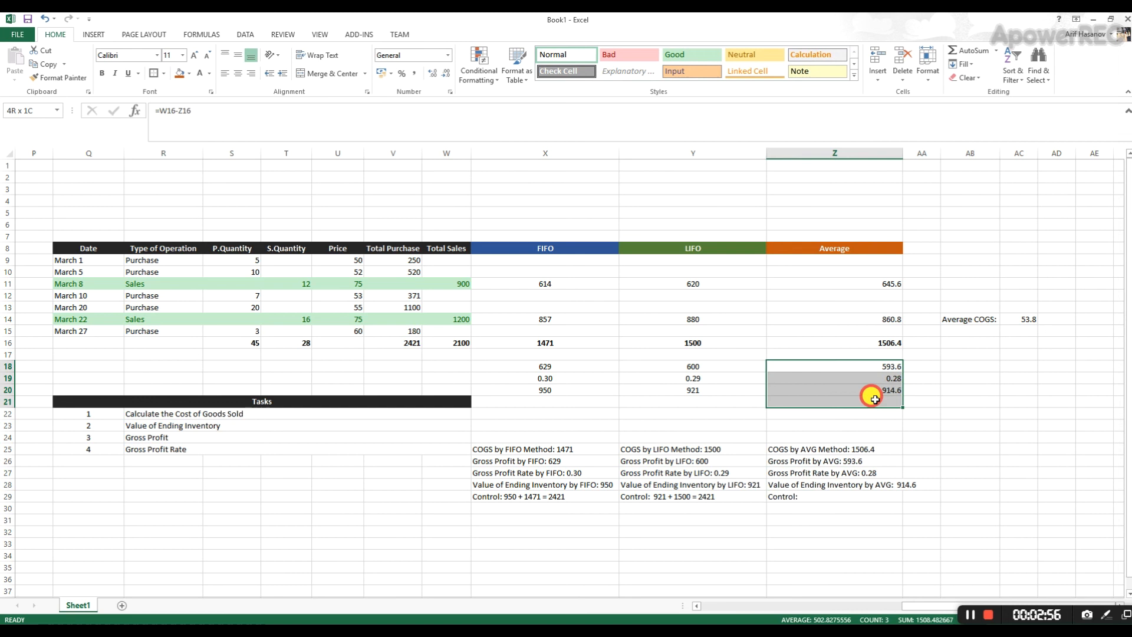
{"action": "left_click", "coordinate": [921, 378]}
{"action": "left_click_drag", "start_coordinate": [900, 157], "coordinate": [919, 158]}
{"action": "left_click", "coordinate": [931, 531]}
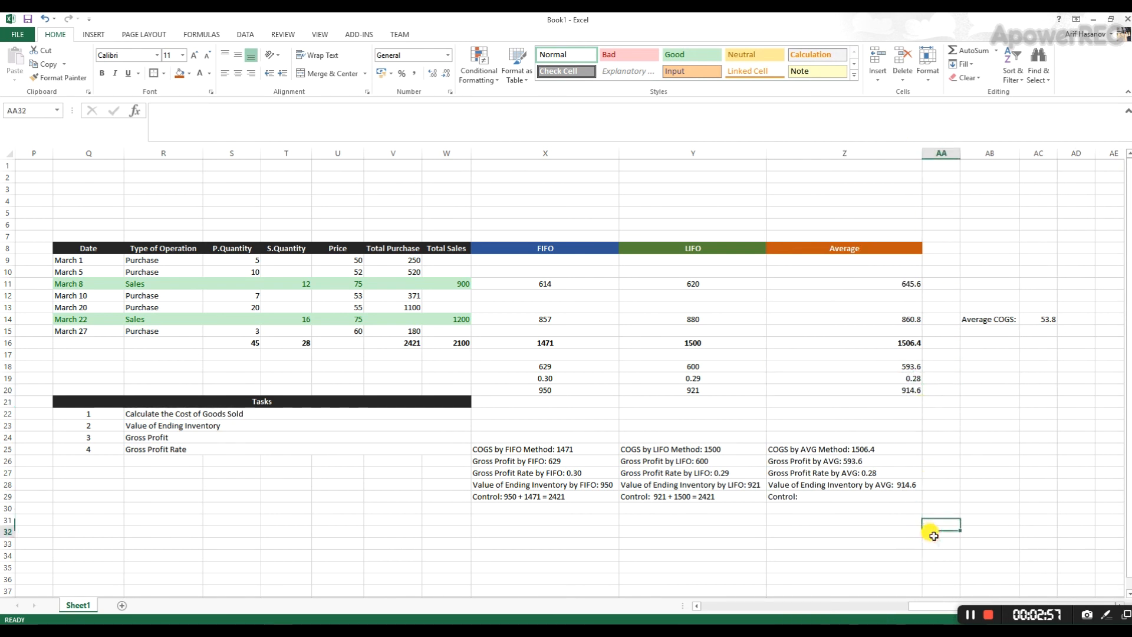
- Add the Average ending inventory and cost of goods sold in Z31 with =Z20+Z16 and compare the sum with total purchases in V16
{"action": "left_click", "coordinate": [850, 498]}
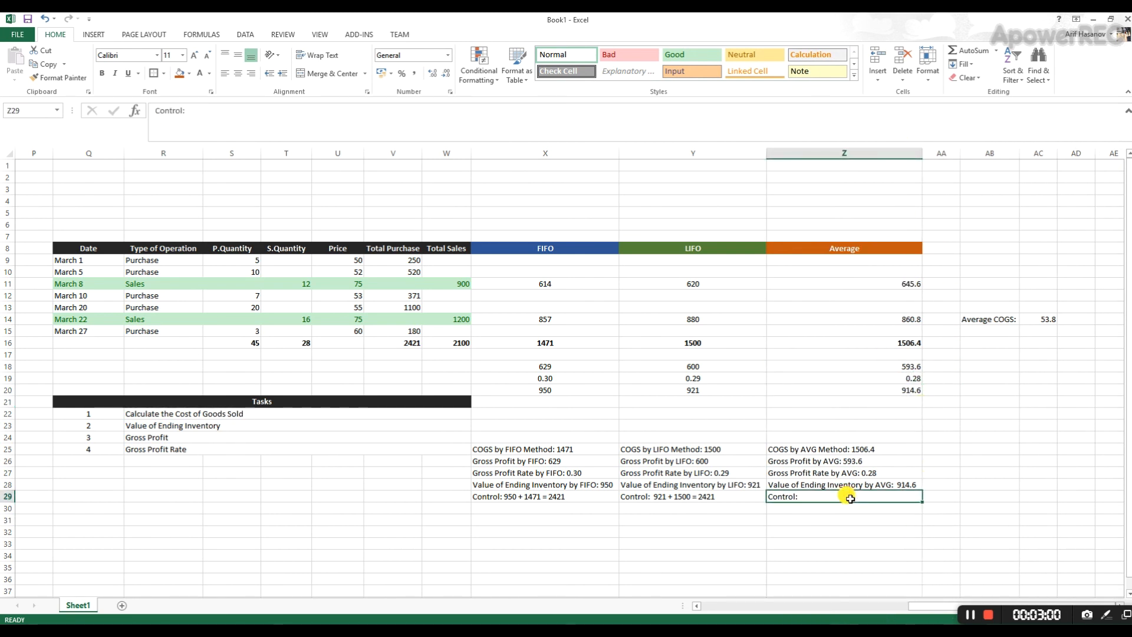
{"action": "left_click", "coordinate": [849, 543]}
{"action": "left_click", "coordinate": [857, 522]}
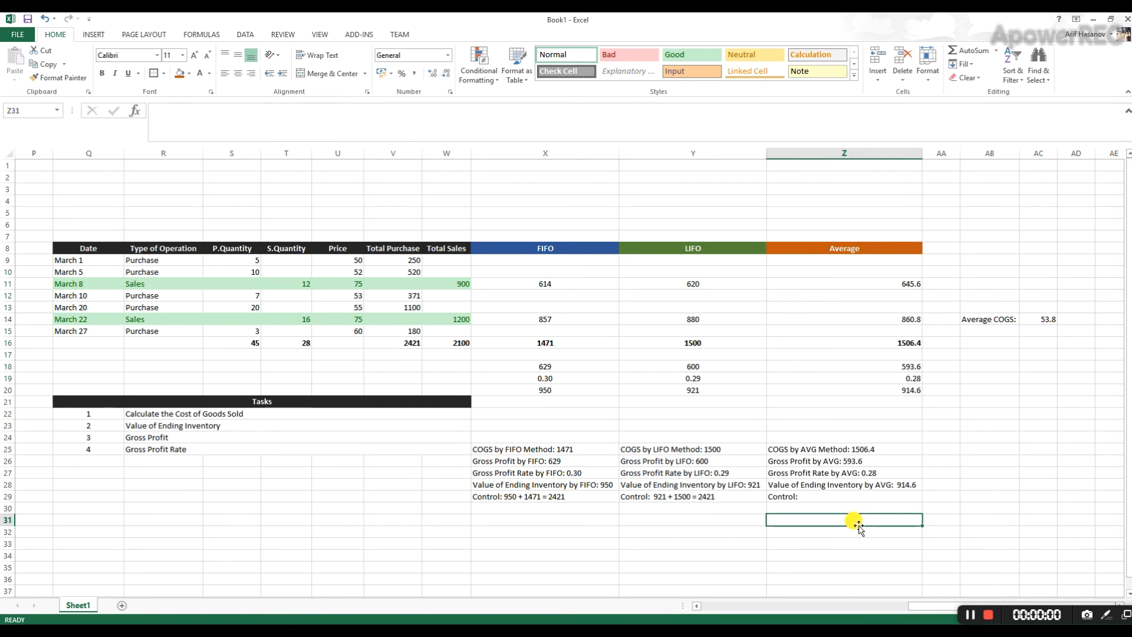
{"action": "type", "text": "="}
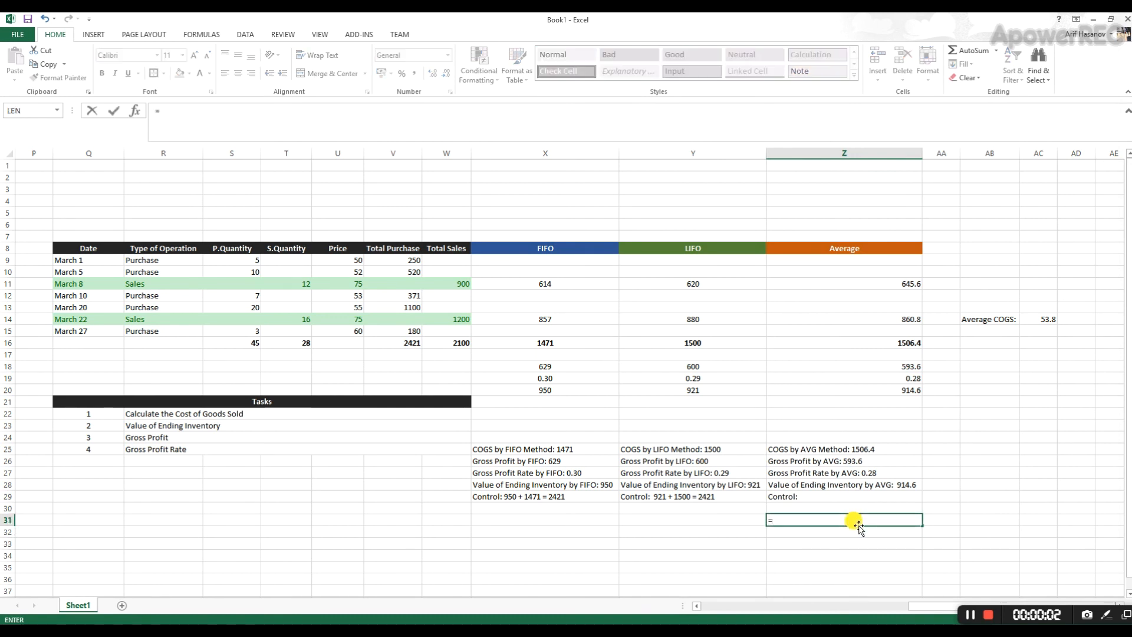
{"action": "left_click", "coordinate": [908, 388]}
{"action": "type", "text": "+"}
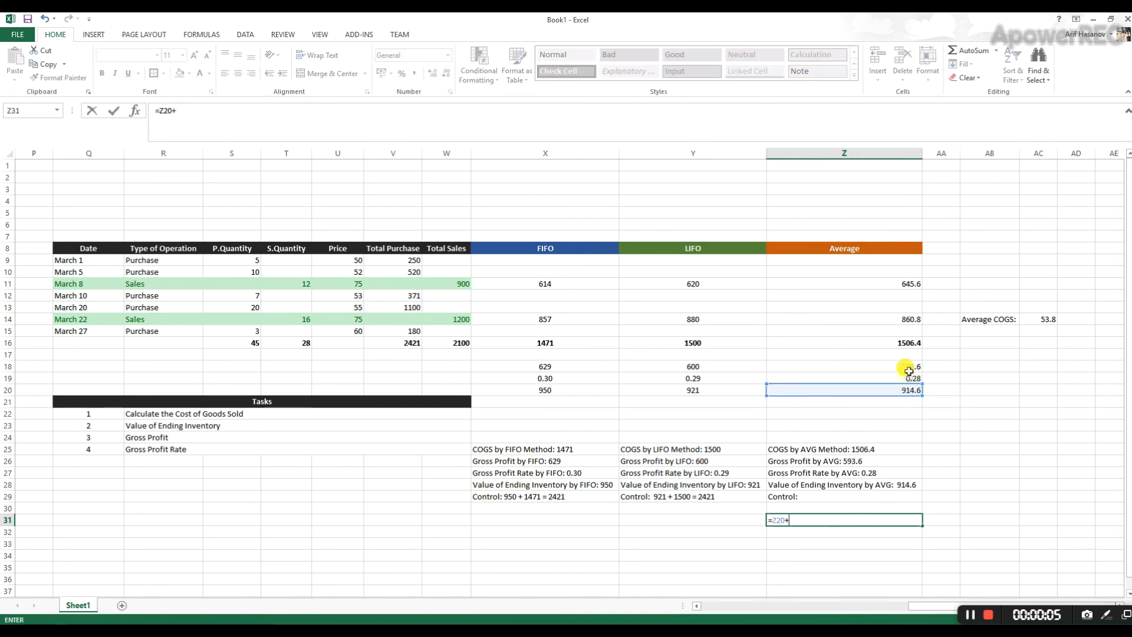
{"action": "left_click", "coordinate": [905, 342]}
{"action": "key", "text": "Return"}
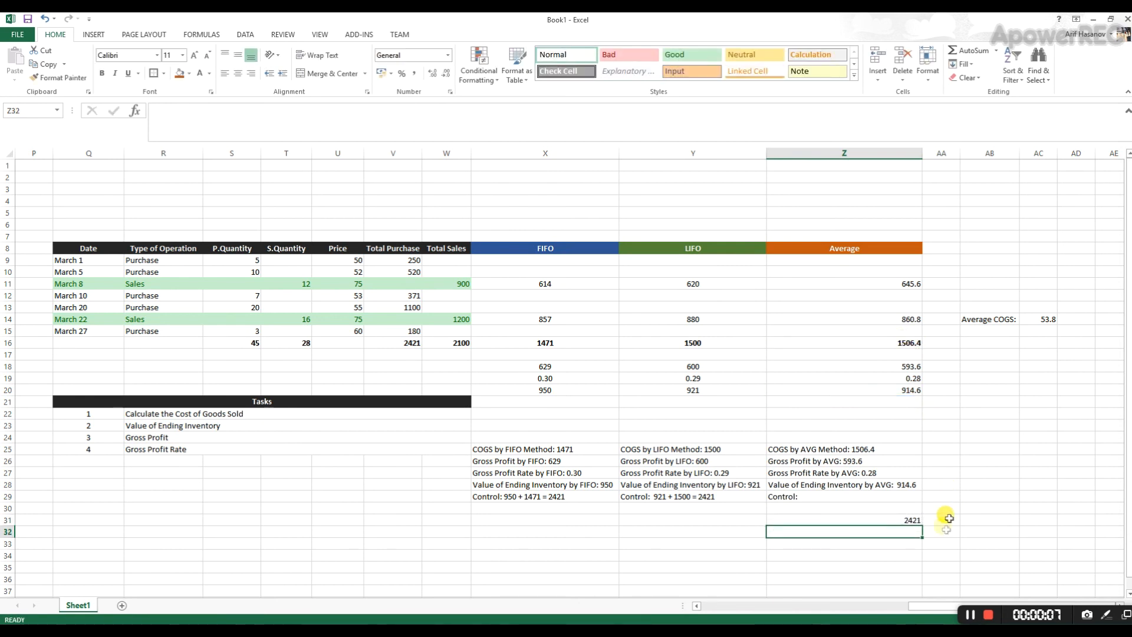
{"action": "left_click", "coordinate": [897, 519]}
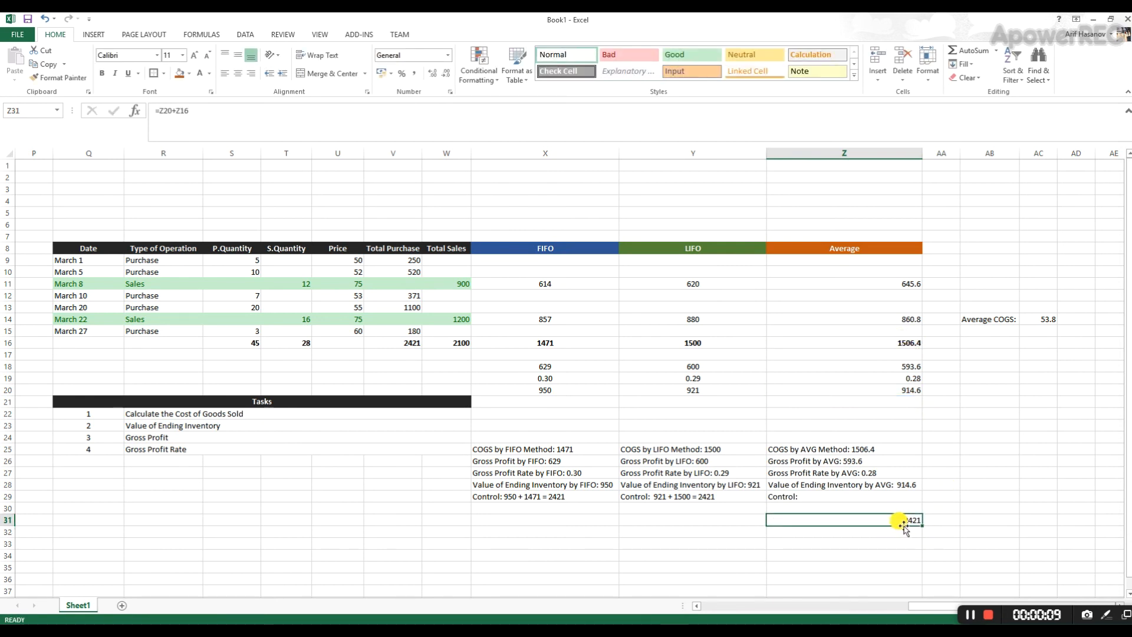
{"action": "left_click", "coordinate": [391, 343]}
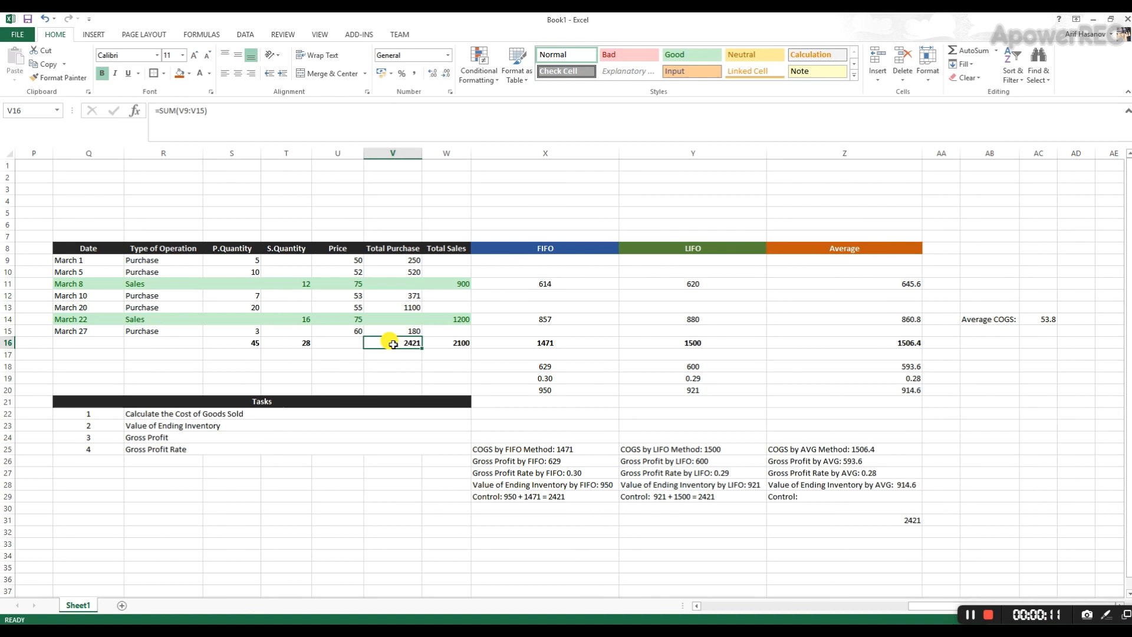
{"action": "left_click", "coordinate": [903, 518]}
- Complete the control line in Z29 as 914.6 + 1506.4 = 2421 and clear the check sum from Z31
{"action": "left_click", "coordinate": [842, 496]}
{"action": "double_click", "coordinate": [842, 496]}
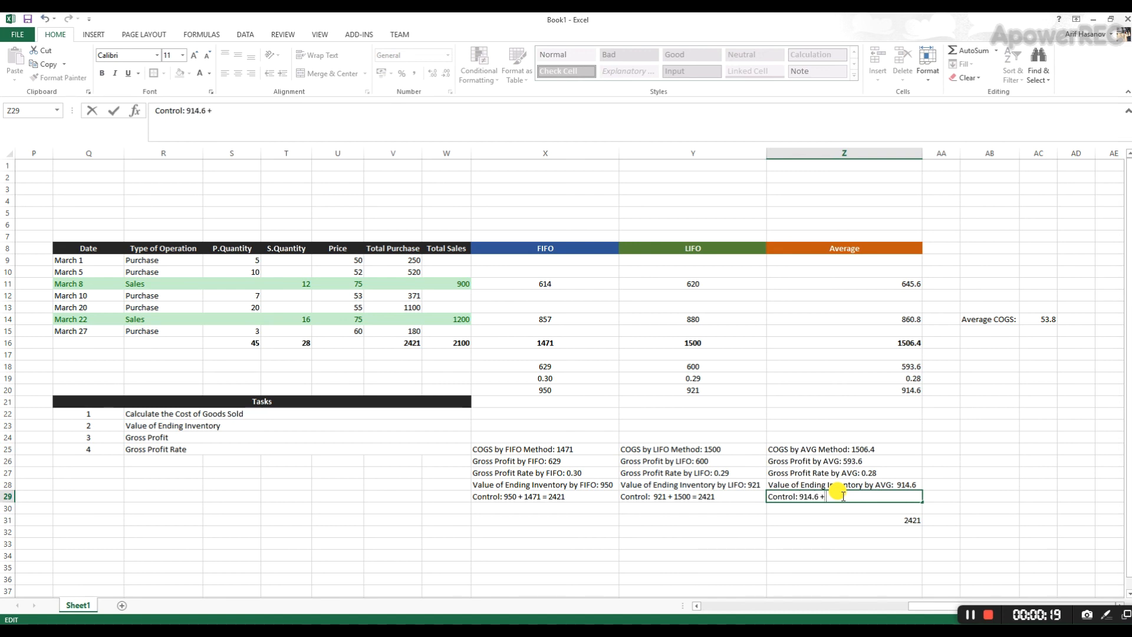
{"action": "type", "text": "914.6 + 1506.4 = 2421"}
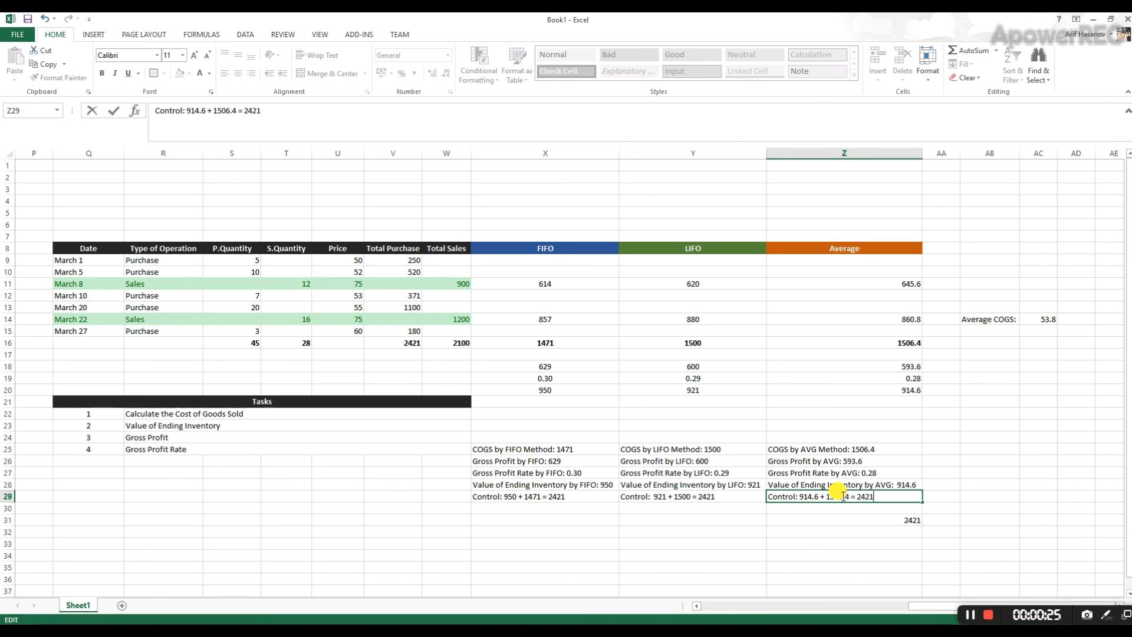
{"action": "key", "text": "Return"}
{"action": "left_click", "coordinate": [897, 521]}
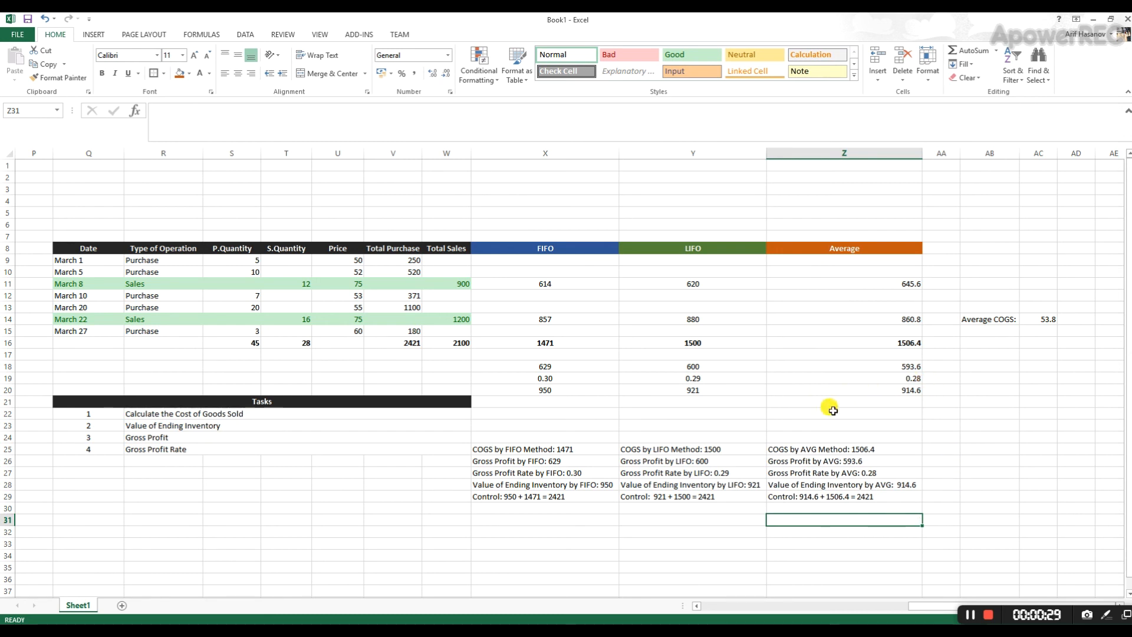
- Center the Average column's figures in Z11:Z20 horizontally
{"action": "mouse_move", "coordinate": [876, 278]}
{"action": "left_mouse_down"}
{"action": "mouse_move", "coordinate": [862, 384]}
{"action": "mouse_move", "coordinate": [871, 278]}
{"action": "left_mouse_up"}
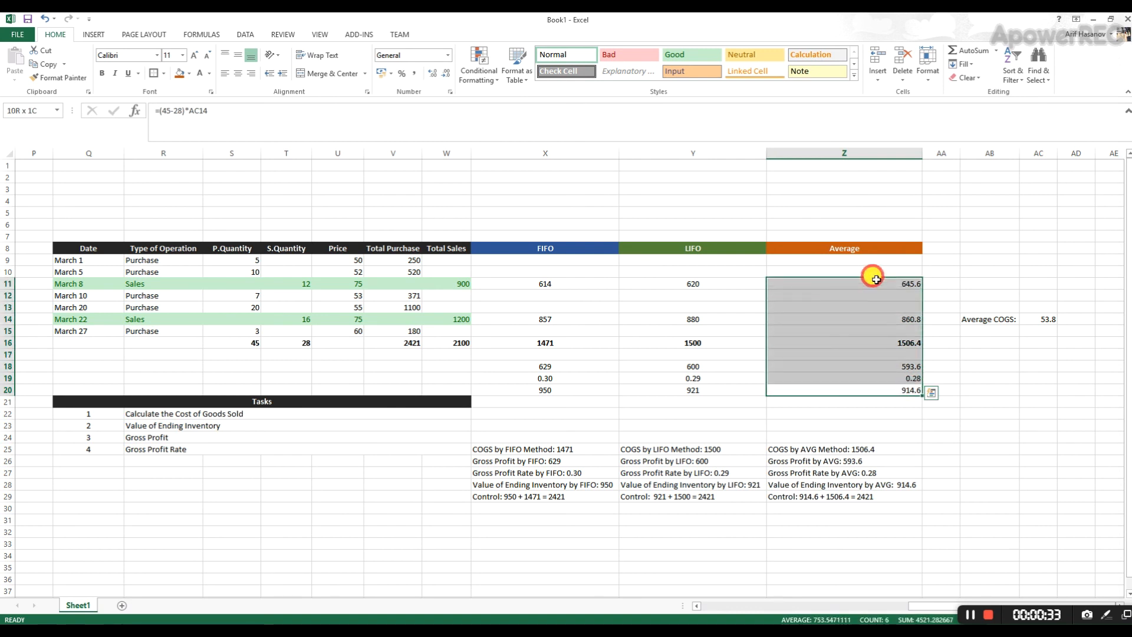
{"action": "left_click", "coordinate": [237, 73]}
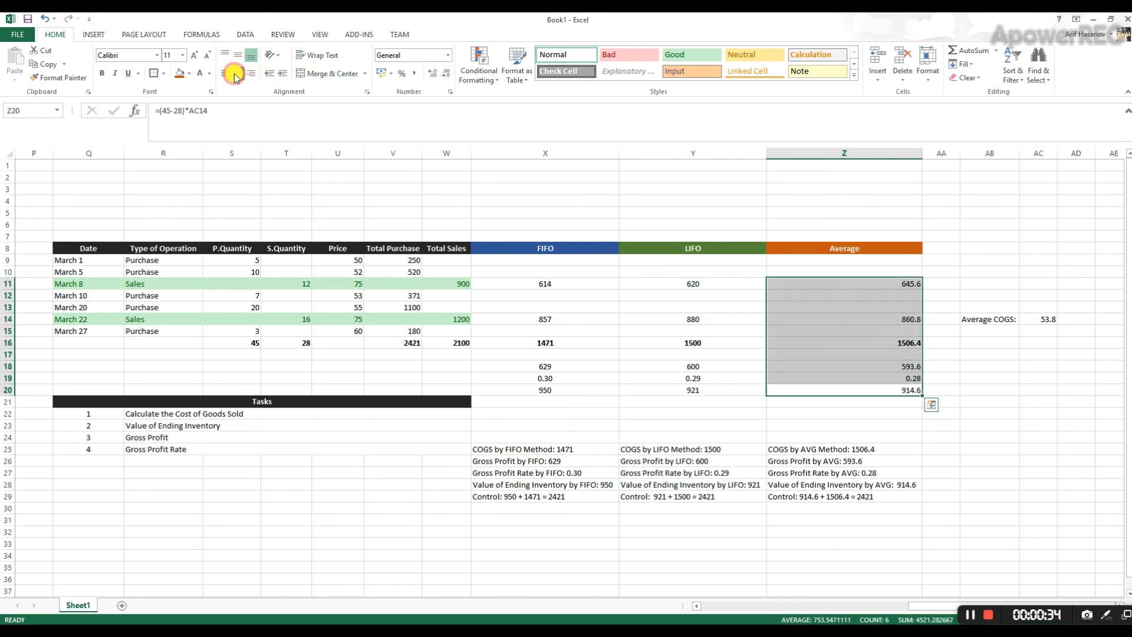
{"action": "left_click", "coordinate": [813, 519]}
- Review the three result summaries against the task list and compare gross profit under FIFO, LIFO and Average
{"action": "left_click_drag", "start_coordinate": [563, 457], "coordinate": [803, 495]}
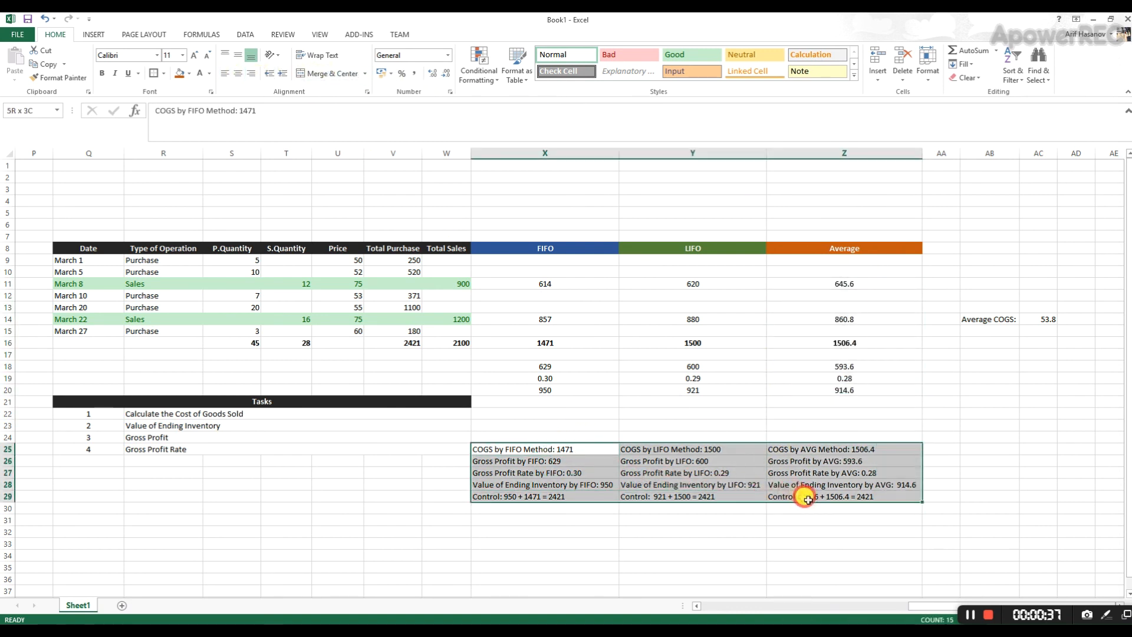
{"action": "left_click_drag", "start_coordinate": [203, 412], "coordinate": [215, 444]}
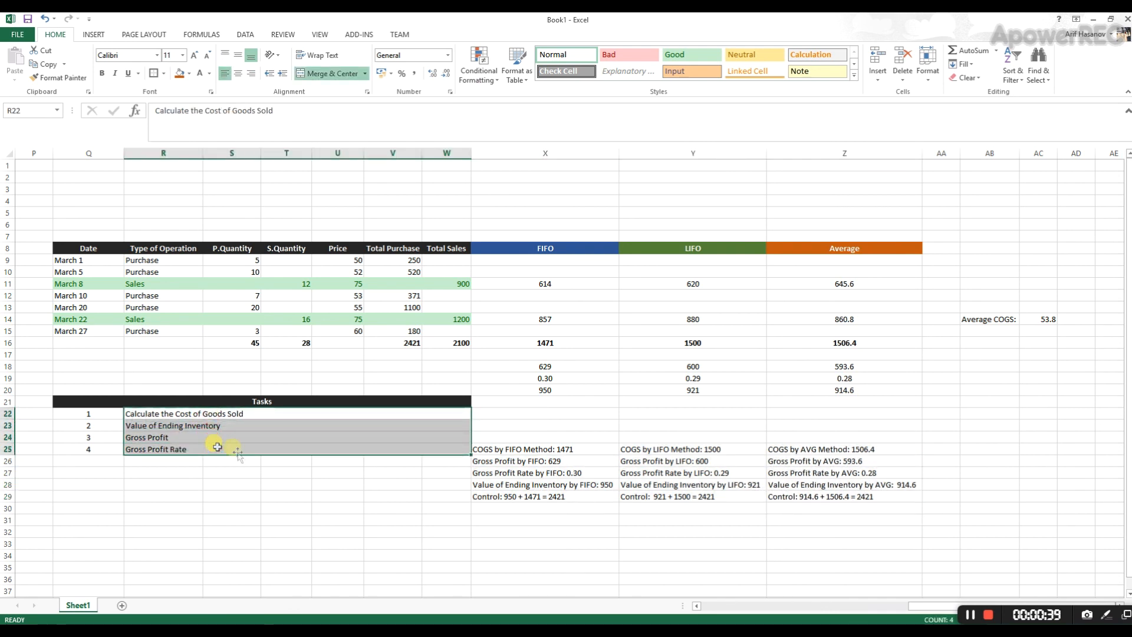
{"action": "left_click", "coordinate": [563, 421]}
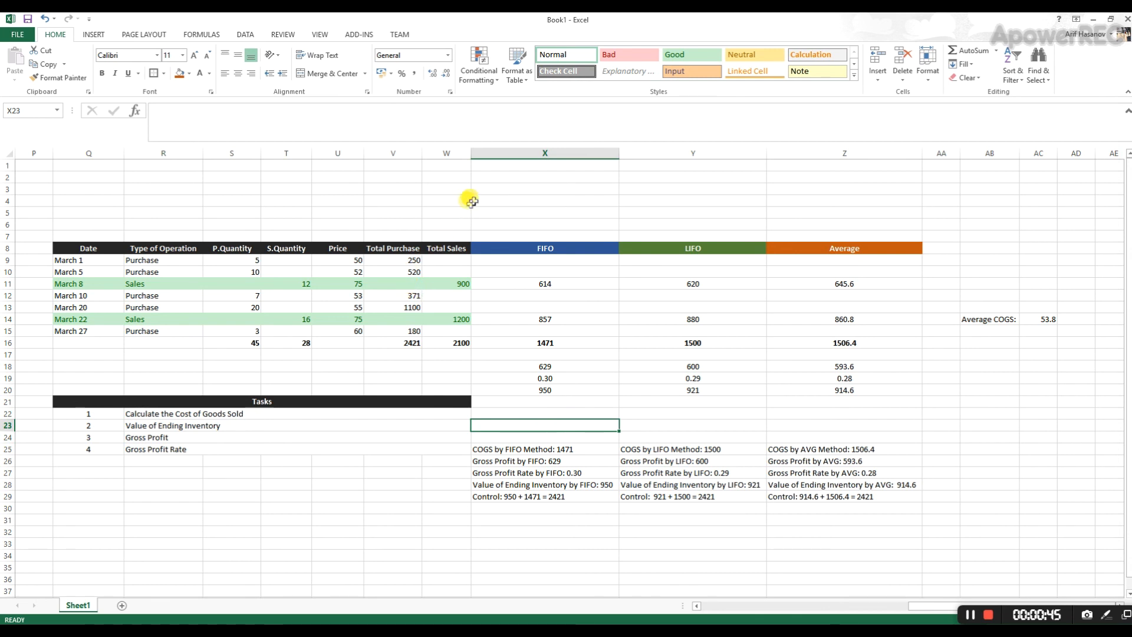
{"action": "left_click_drag", "start_coordinate": [566, 284], "coordinate": [569, 304]}
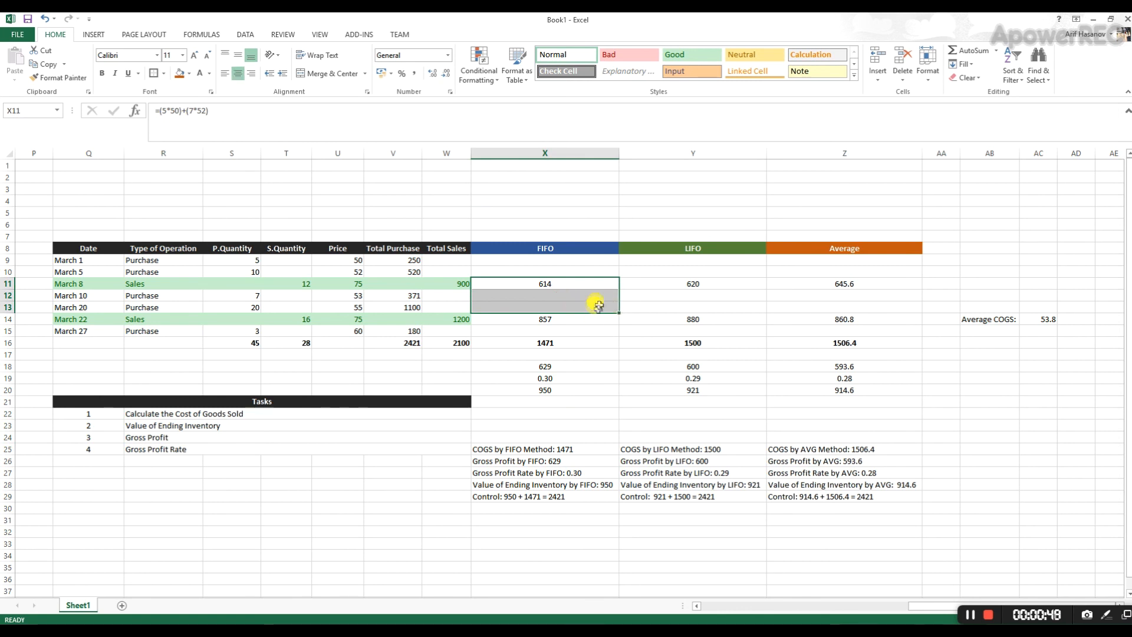
{"action": "left_click", "coordinate": [570, 365]}
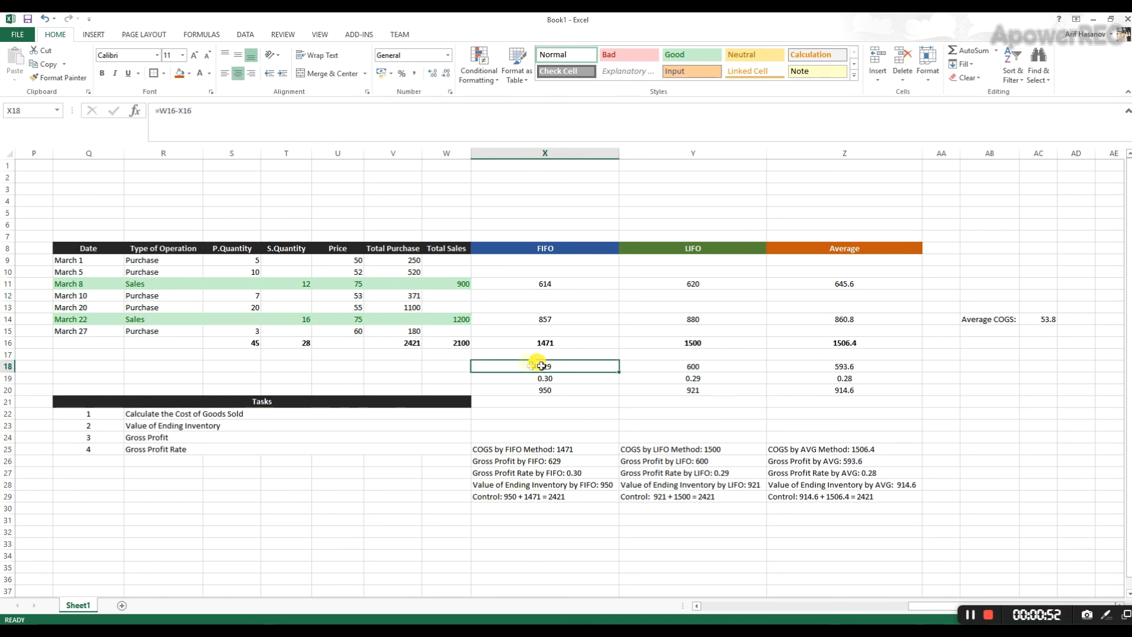
{"action": "left_click", "coordinate": [581, 461]}
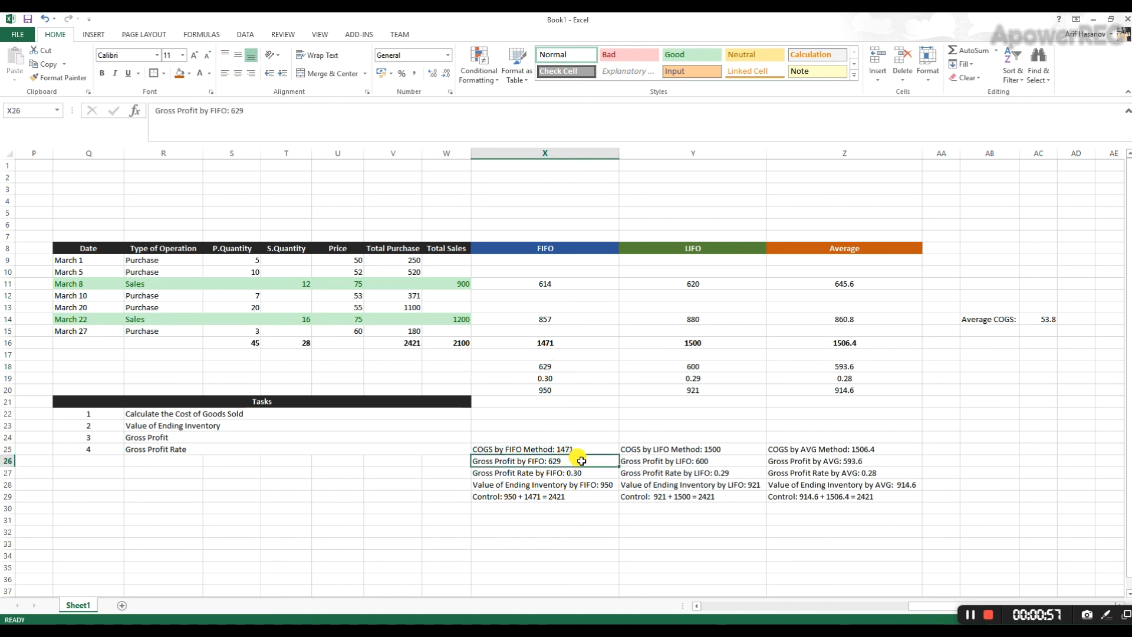
{"action": "left_click", "coordinate": [661, 460]}
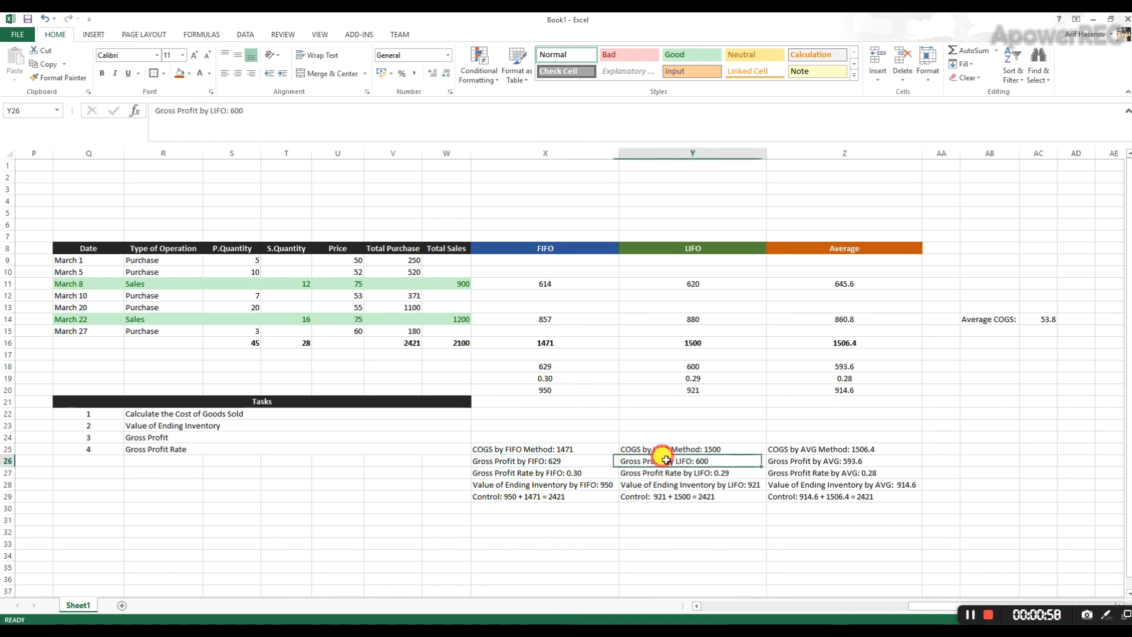
{"action": "left_click", "coordinate": [820, 461]}
{"action": "left_click", "coordinate": [574, 462]}
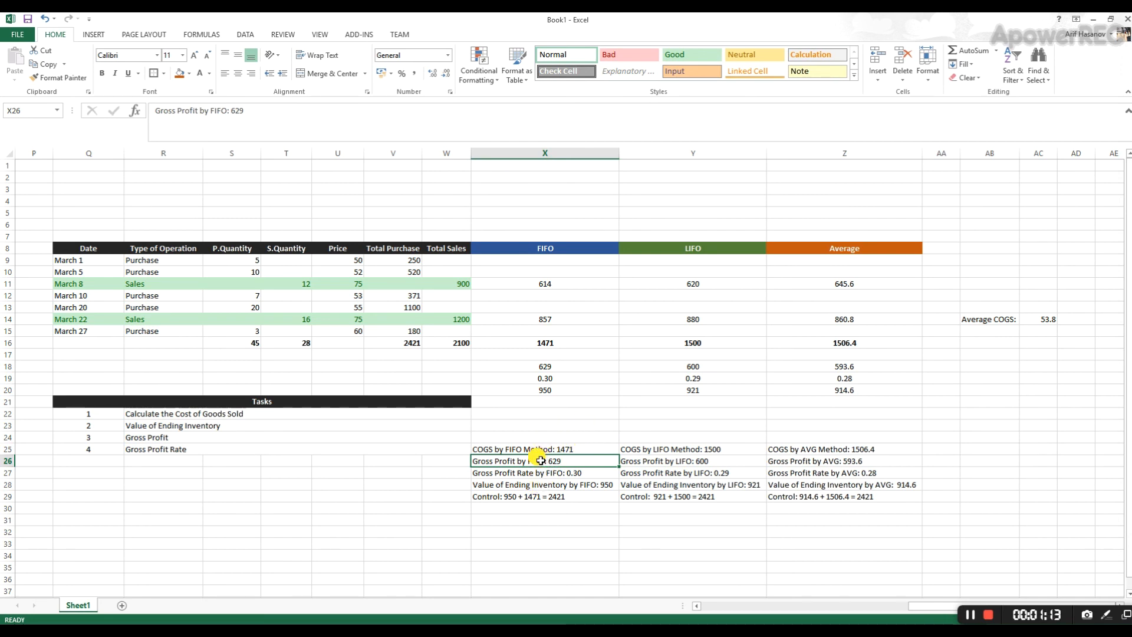
- Review the dates, prices and quantities of the March phone purchases, comparing the earliest purchases with the March 27 one
{"action": "left_click", "coordinate": [729, 609]}
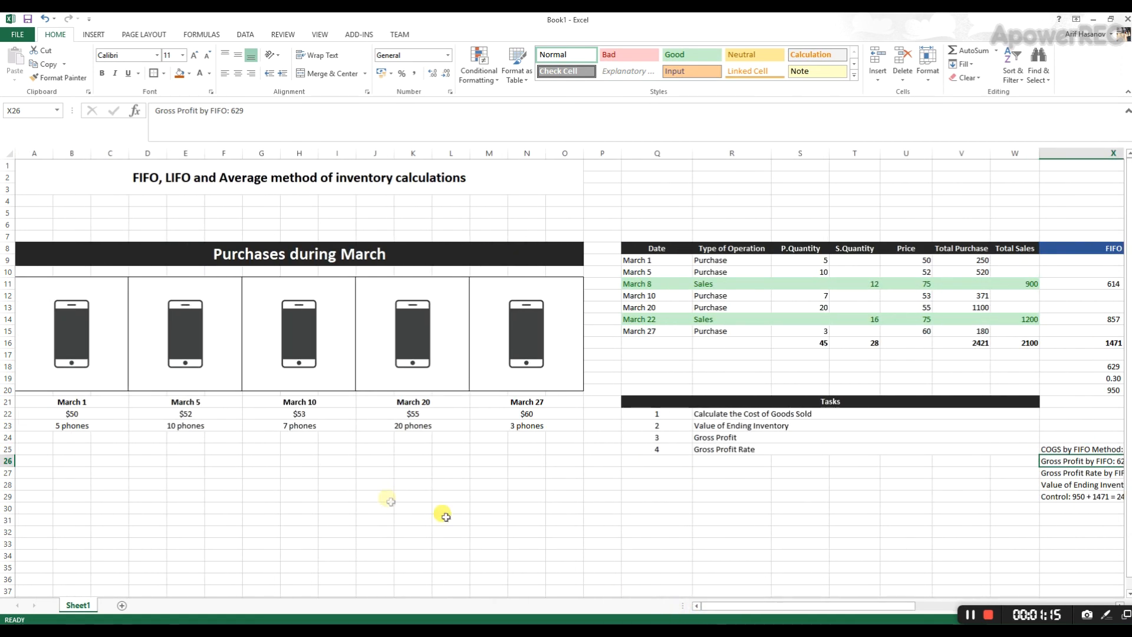
{"action": "left_click_drag", "start_coordinate": [64, 403], "coordinate": [526, 415]}
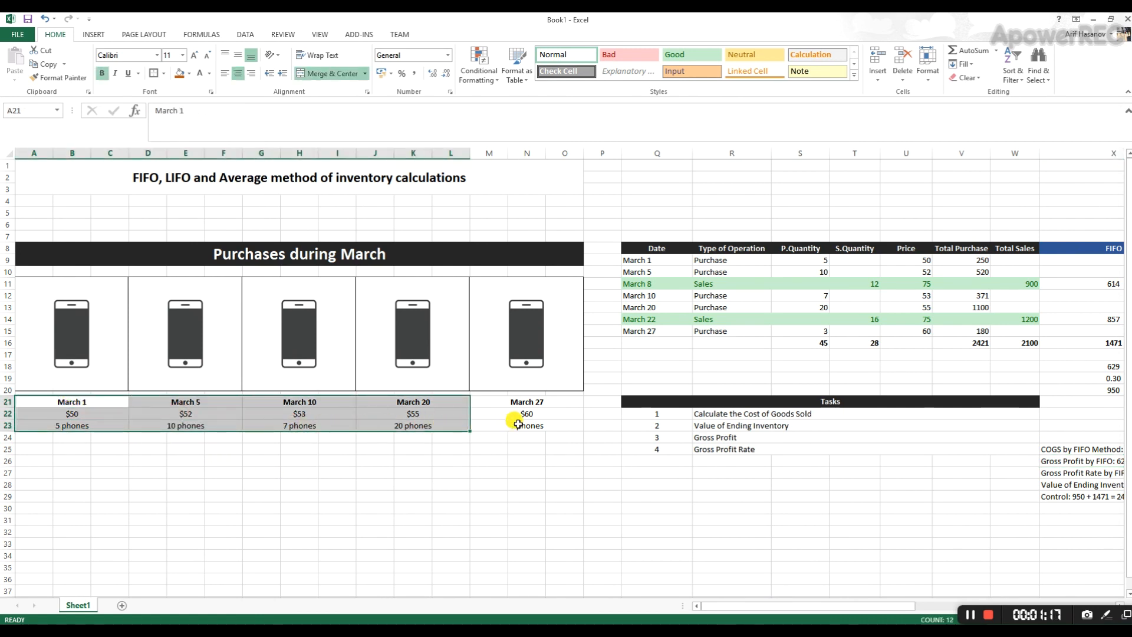
{"action": "left_click", "coordinate": [525, 415]}
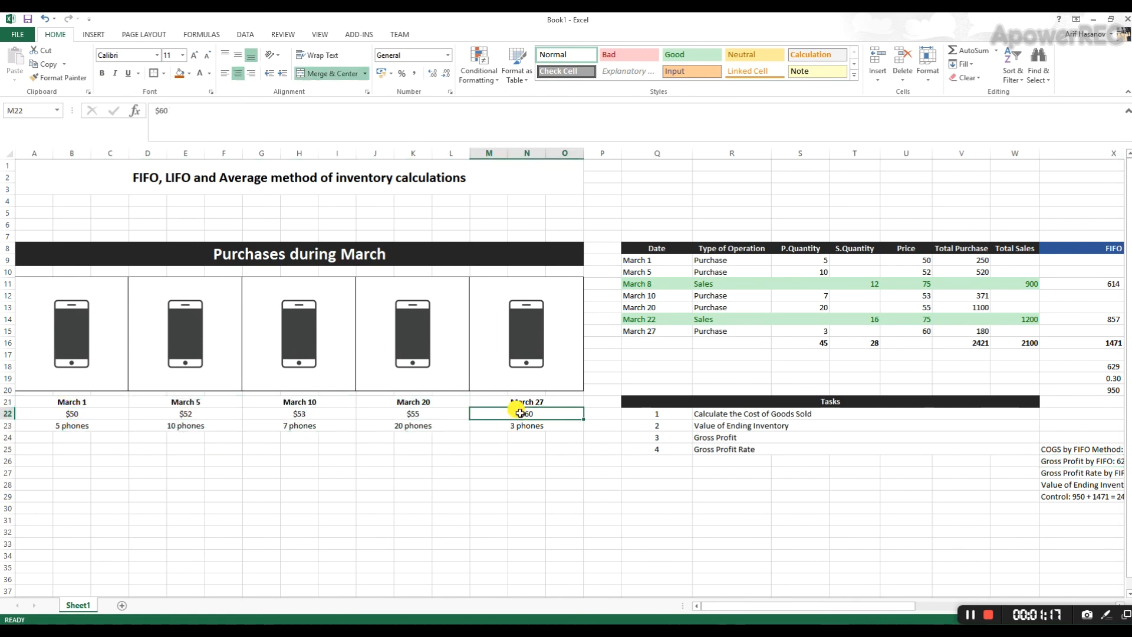
{"action": "left_click", "coordinate": [86, 413]}
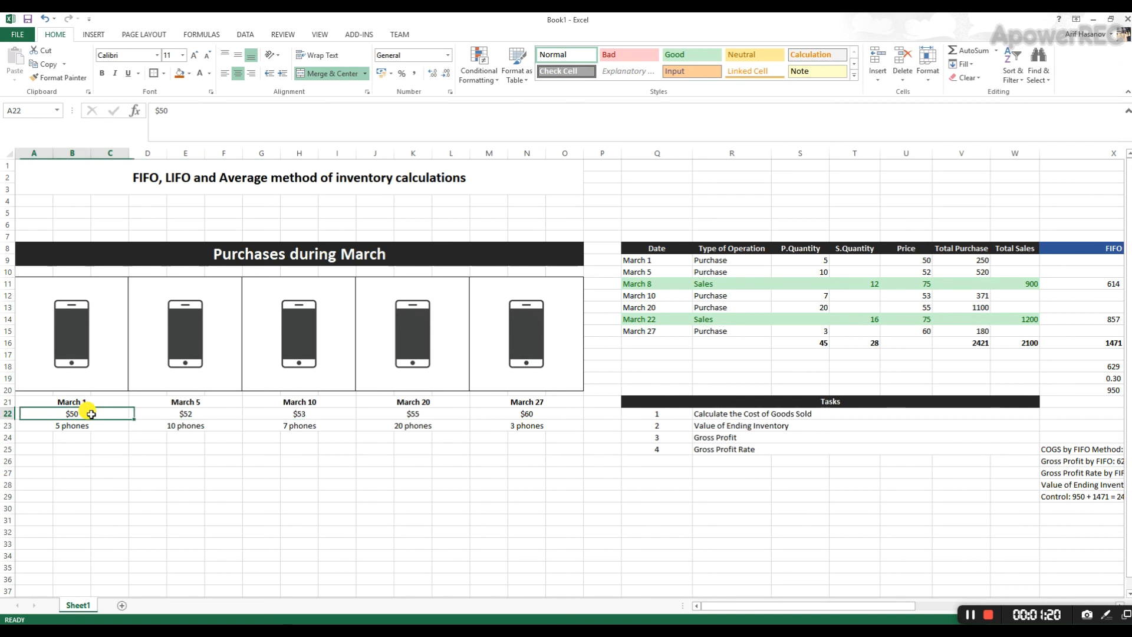
{"action": "left_click", "coordinate": [167, 413]}
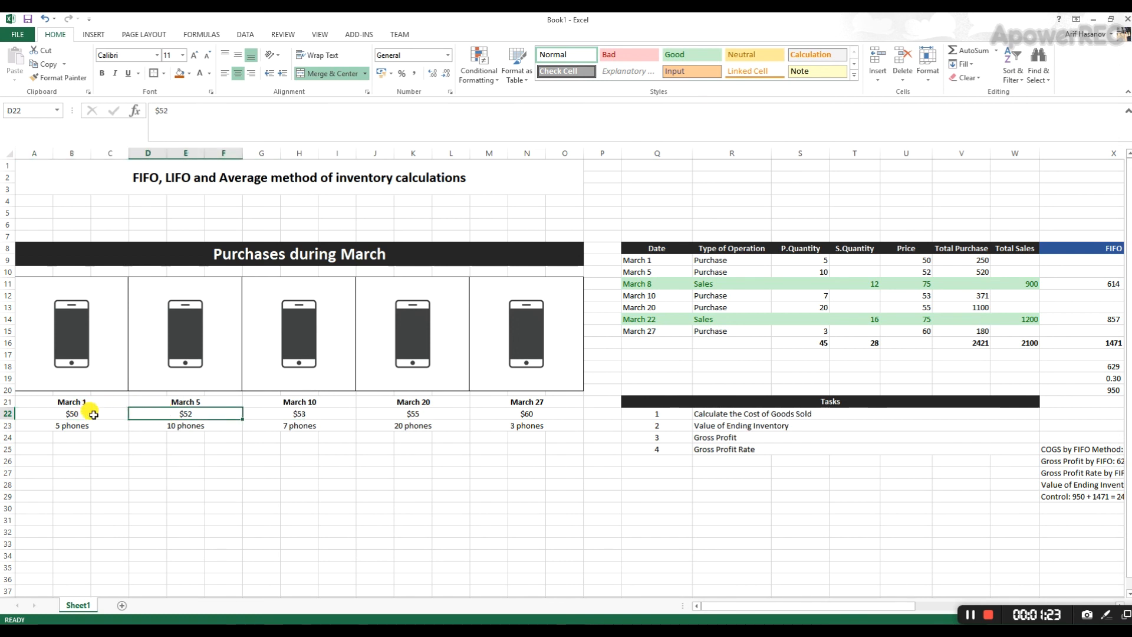
{"action": "left_click", "coordinate": [93, 414]}
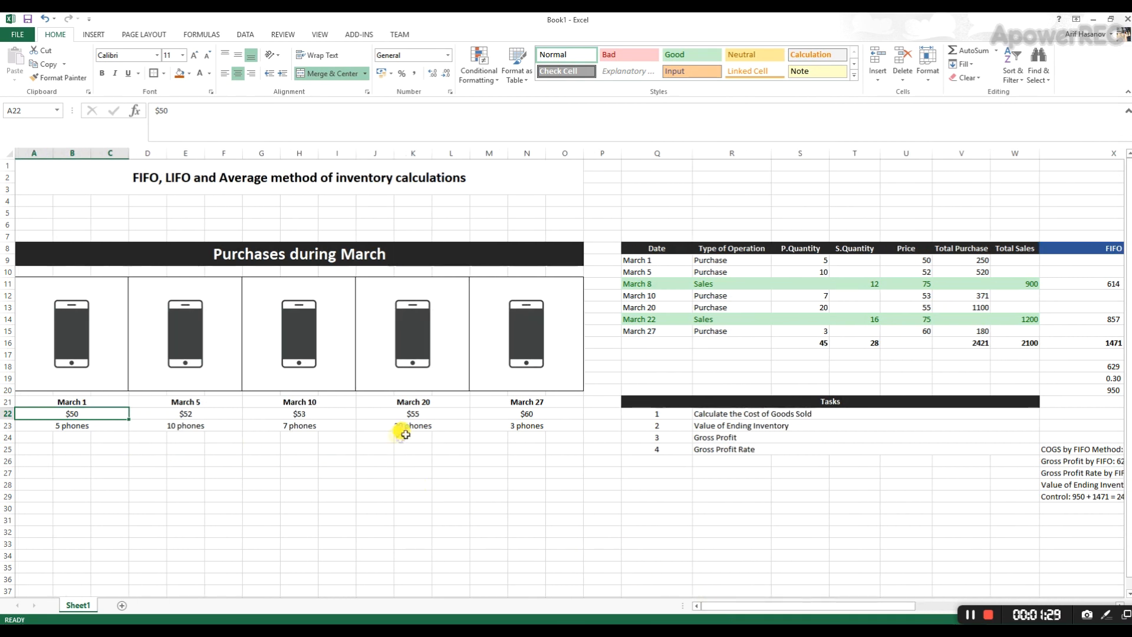
{"action": "left_click_drag", "start_coordinate": [518, 403], "coordinate": [522, 425]}
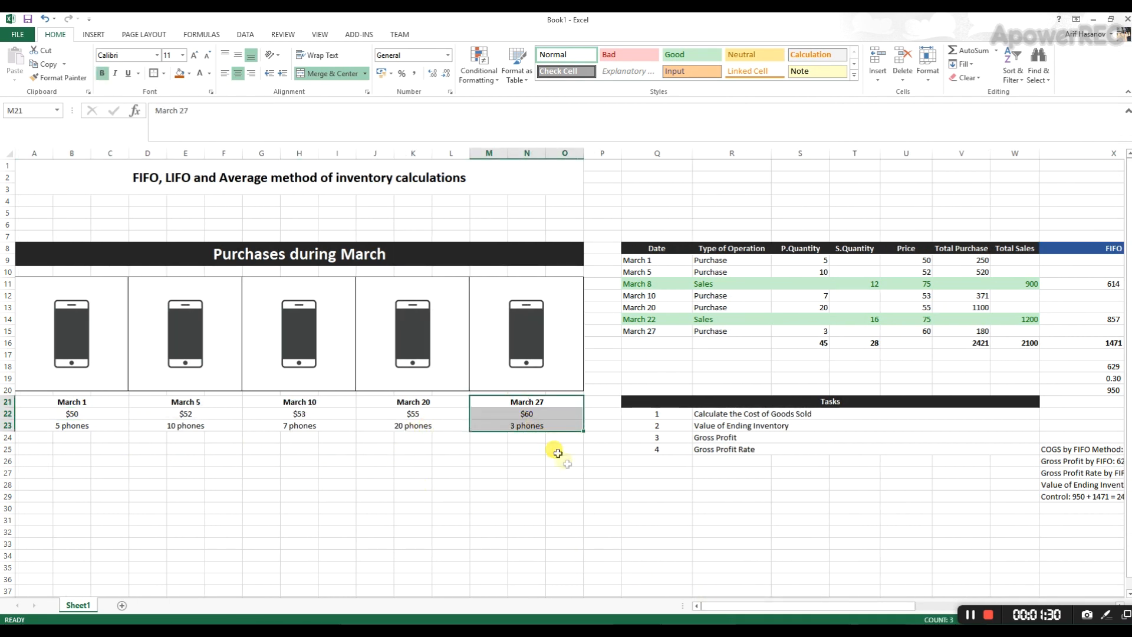
- Examine the FIFO cost formula in X11 against the first two purchase prices in U9:U10, and compare it with the LIFO column
{"action": "left_click_drag", "start_coordinate": [731, 605], "coordinate": [956, 607]}
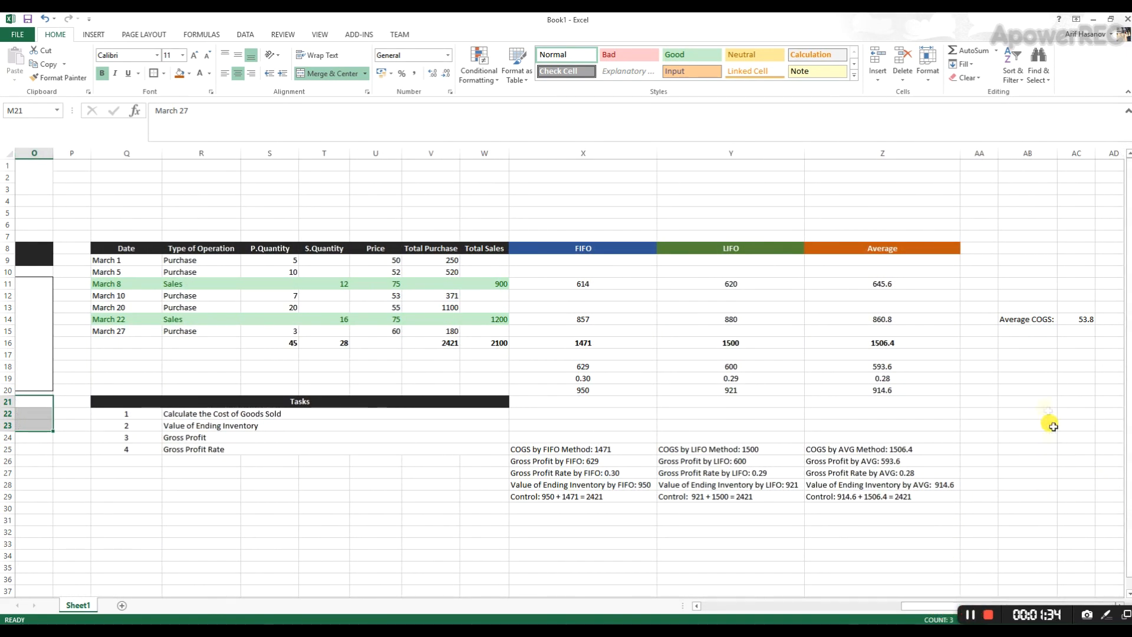
{"action": "left_click", "coordinate": [1036, 390]}
{"action": "scroll", "coordinate": [884, 348], "scroll_direction": "right", "scroll_amount": 1}
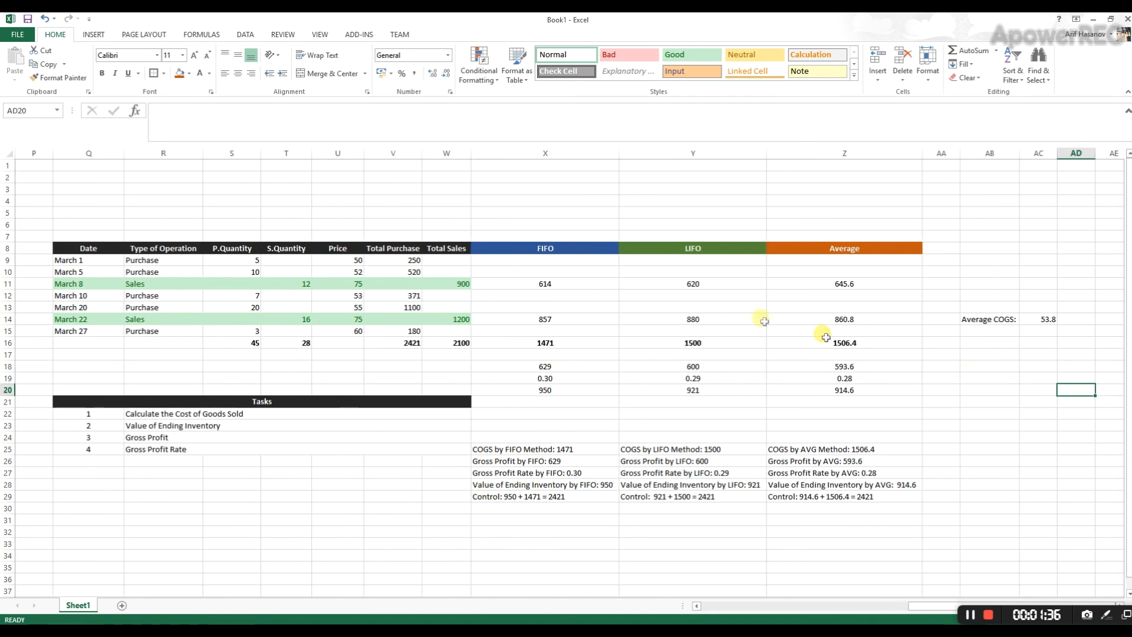
{"action": "left_click", "coordinate": [532, 271]}
{"action": "left_click", "coordinate": [536, 283]}
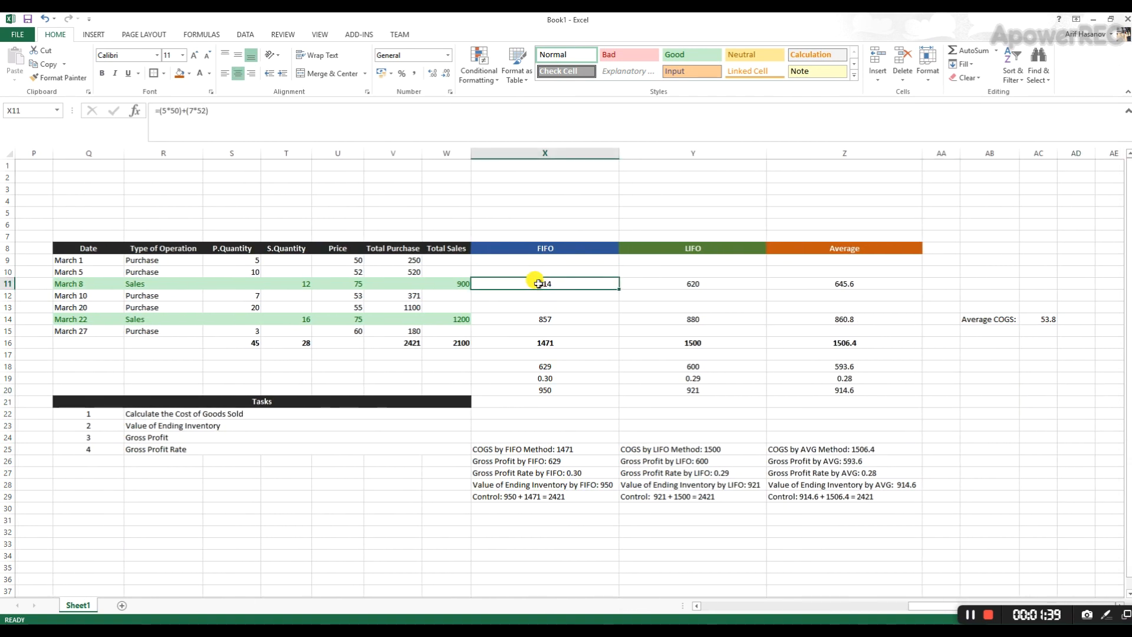
{"action": "left_click", "coordinate": [529, 246]}
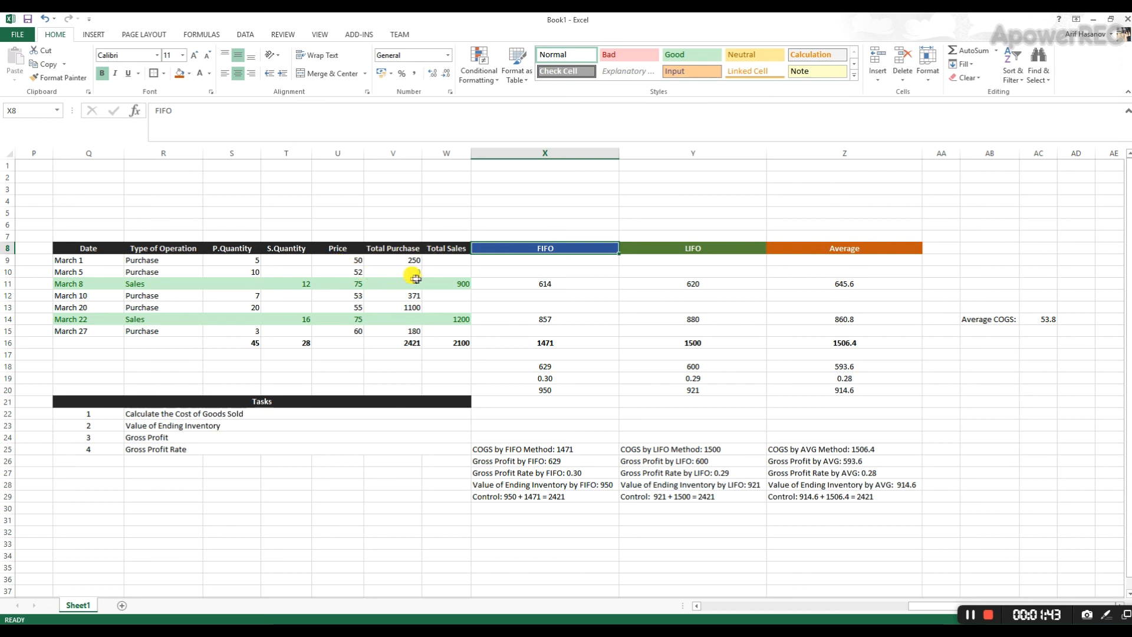
{"action": "left_click_drag", "start_coordinate": [345, 259], "coordinate": [351, 270]}
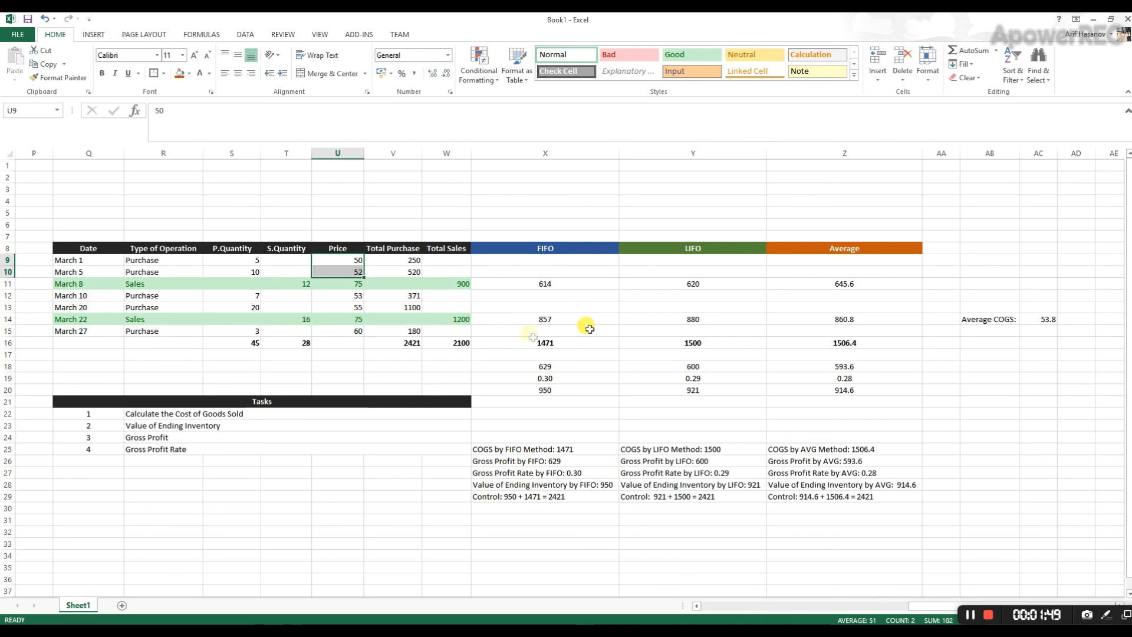
{"action": "left_click_drag", "start_coordinate": [698, 270], "coordinate": [708, 371]}
- Check how the Average cost in Z11 derives from total purchases in V16, purchased quantity in S16 and the average unit cost in AC14
{"action": "left_click", "coordinate": [834, 282]}
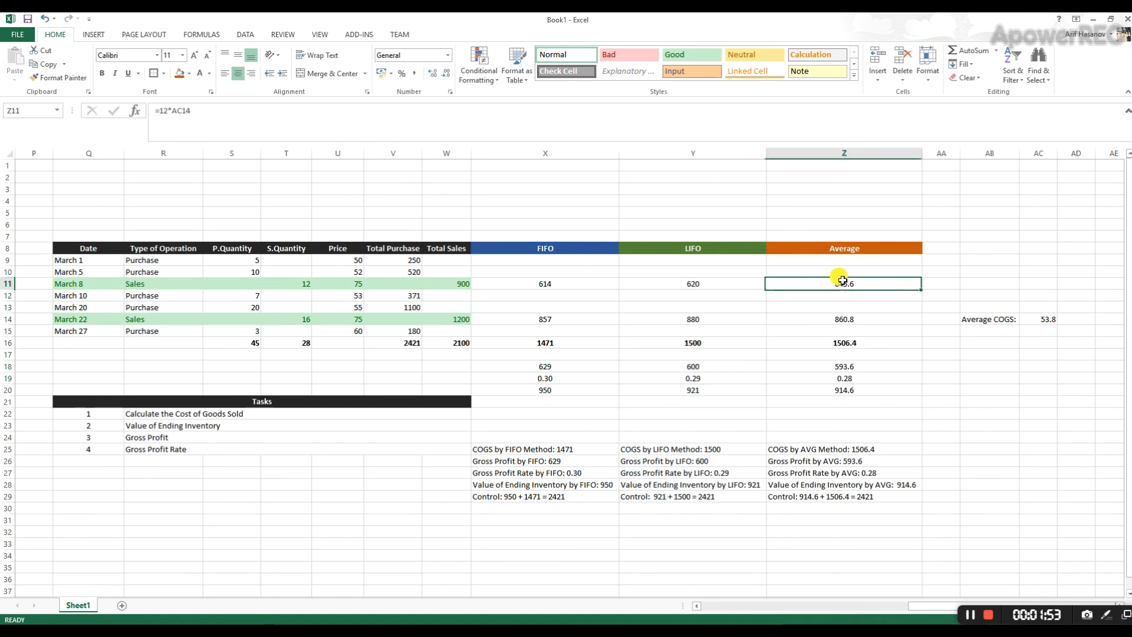
{"action": "left_click", "coordinate": [860, 270]}
{"action": "left_click", "coordinate": [859, 247]}
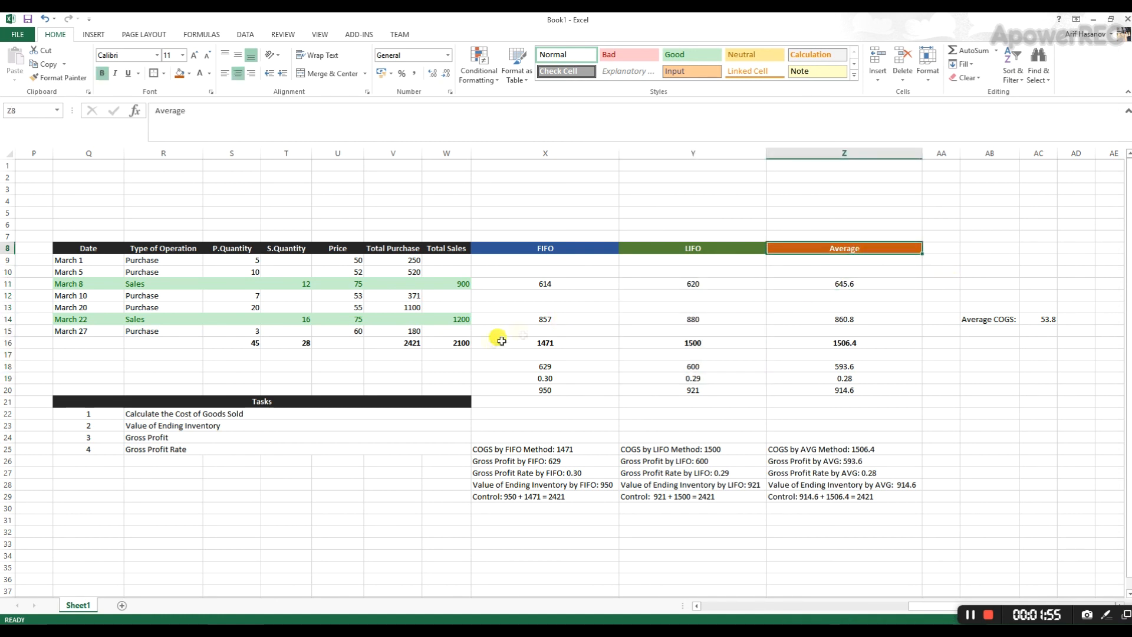
{"action": "left_click", "coordinate": [410, 344]}
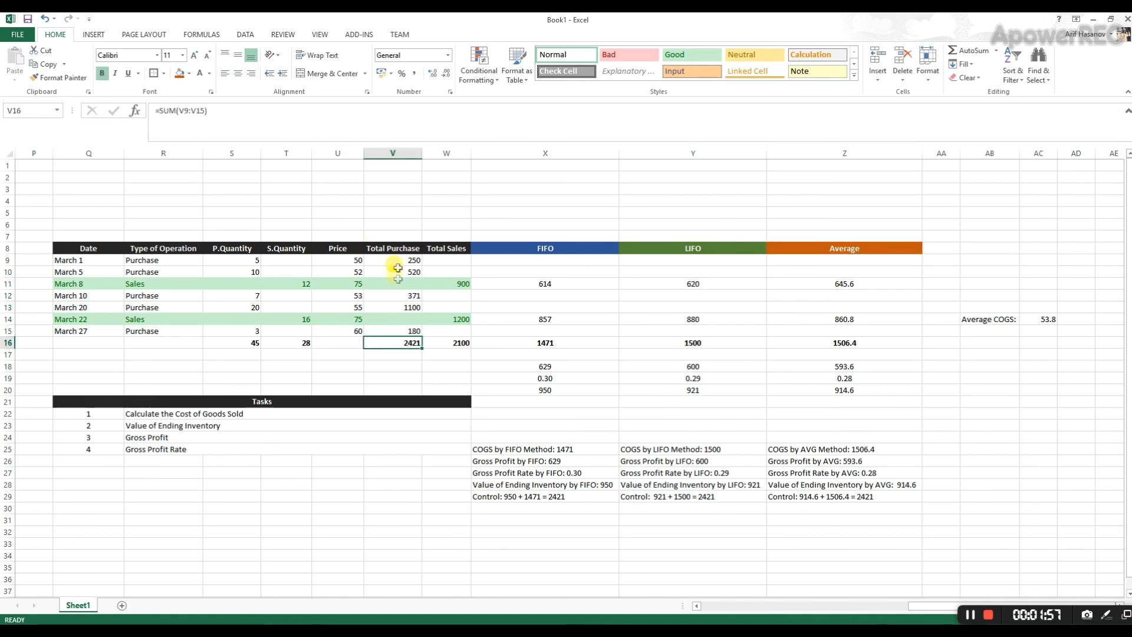
{"action": "left_click", "coordinate": [229, 340]}
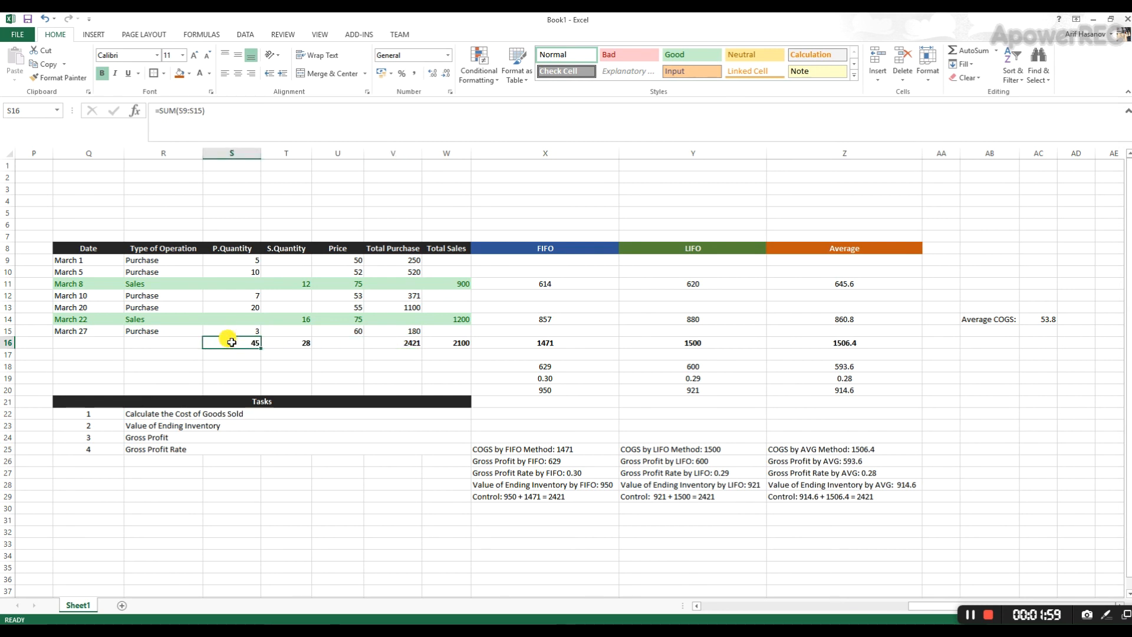
{"action": "left_click", "coordinate": [1037, 317]}
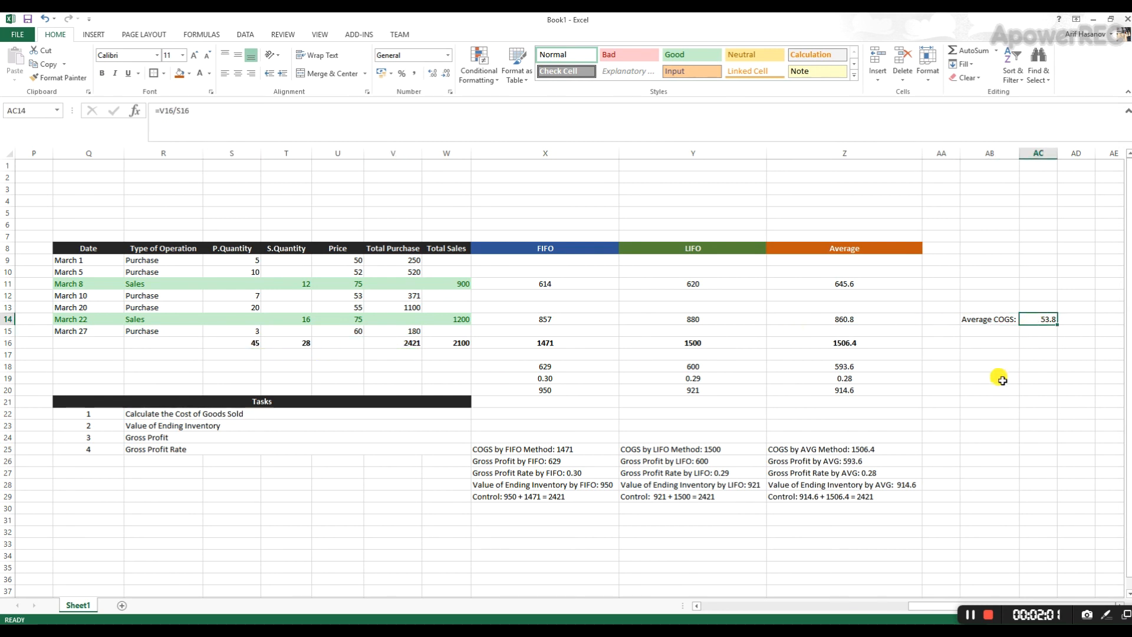